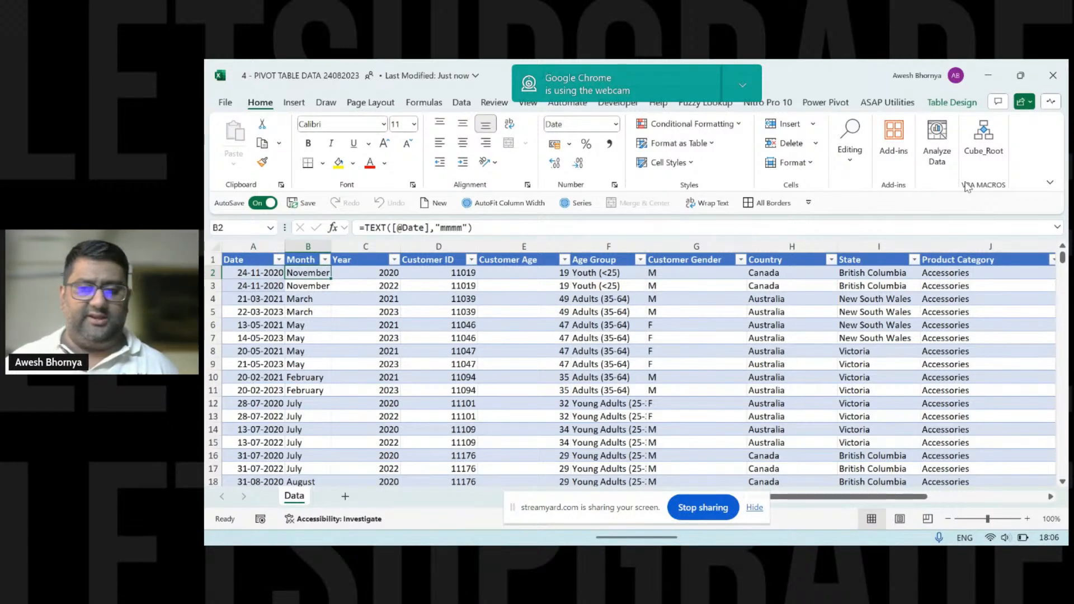
Examine the extent of the sales table from the Year column's last row across to the Profit, Revenue and Cost headers.
left_click(364, 260)
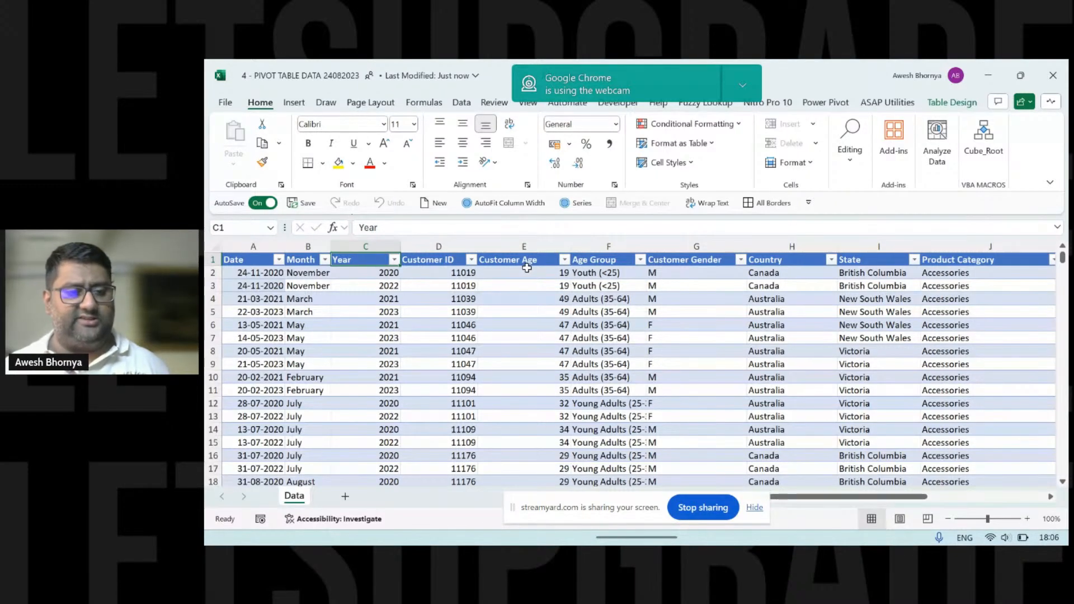
key("ctrl+Down")
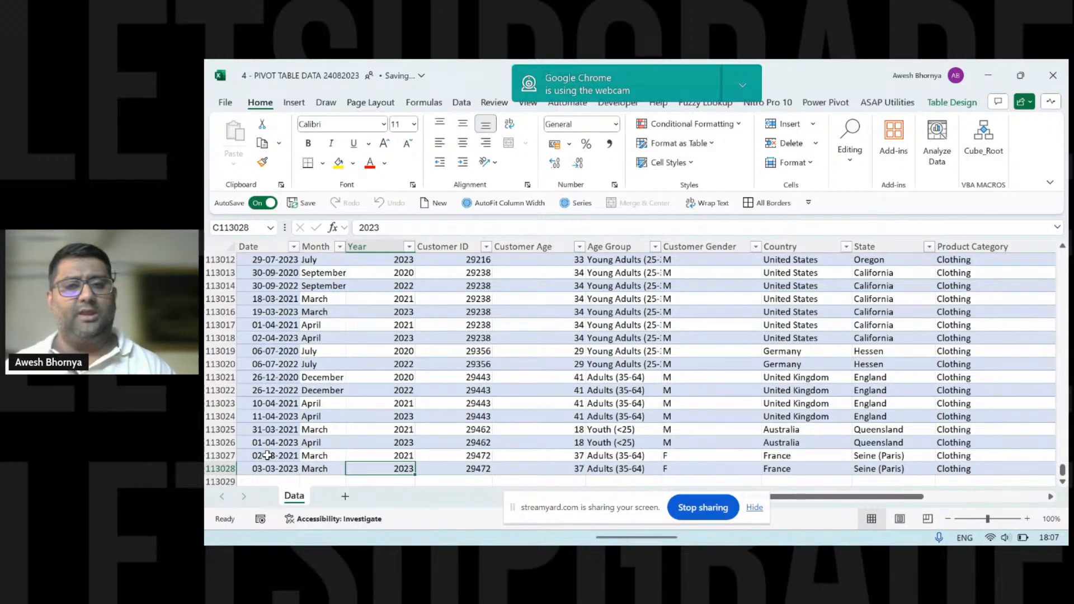
key("ctrl+Up")
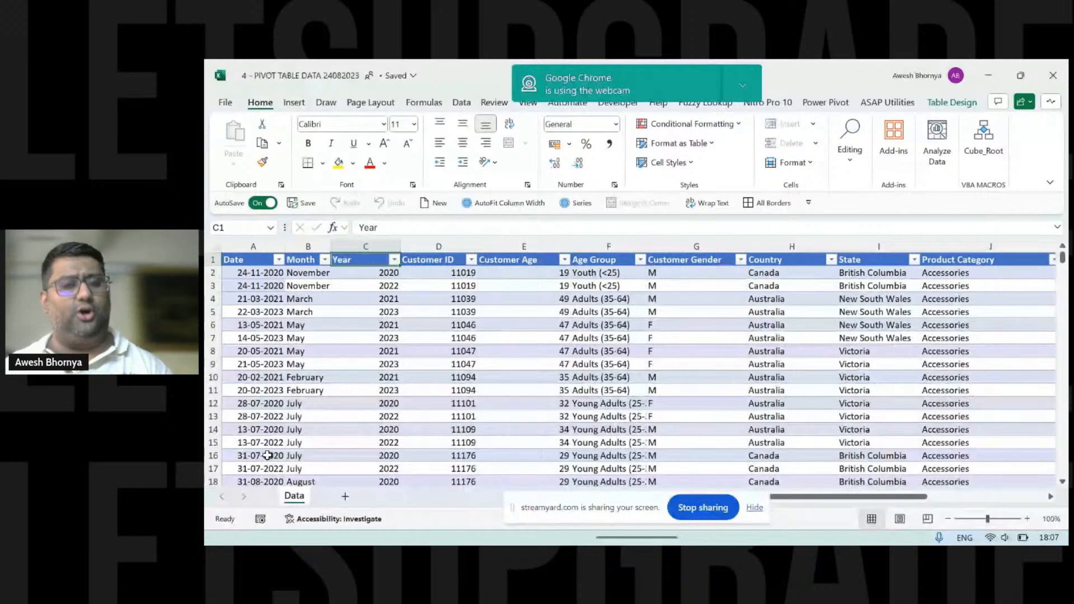
key("ctrl+Right")
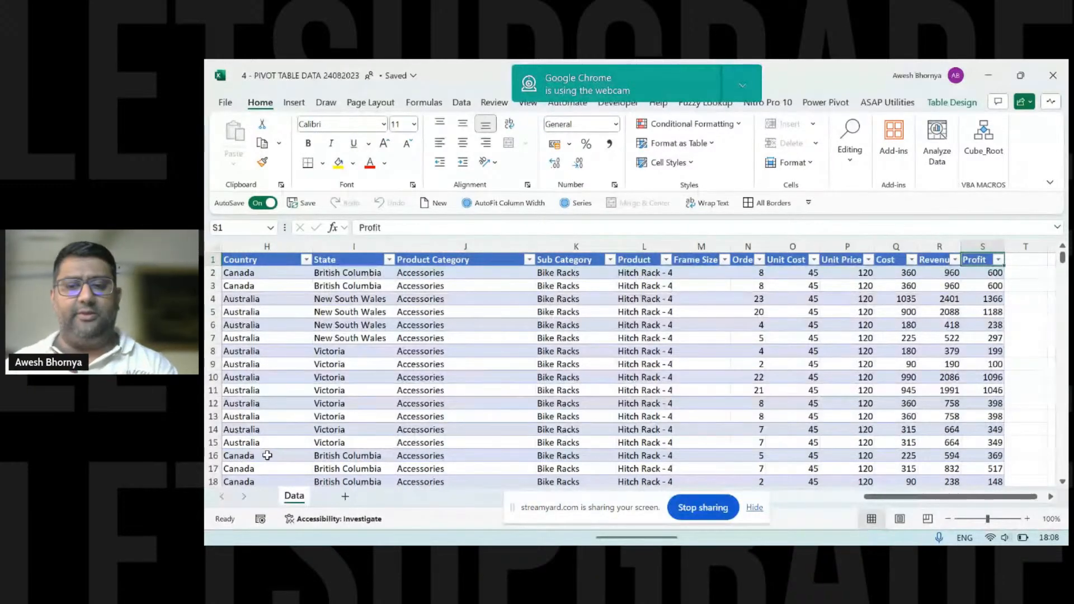
key("Left")
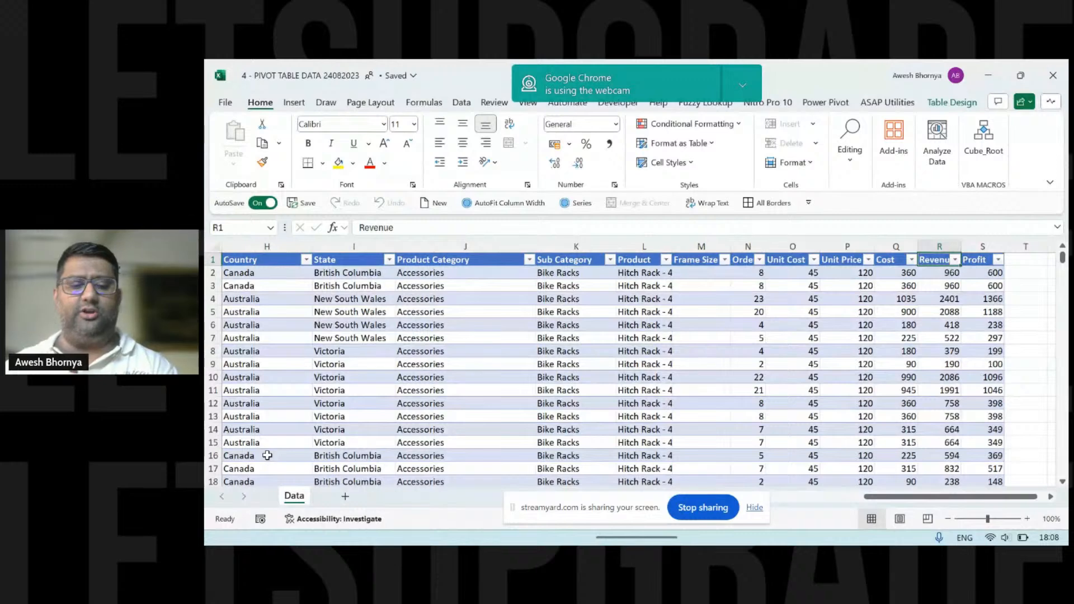
key("Left")
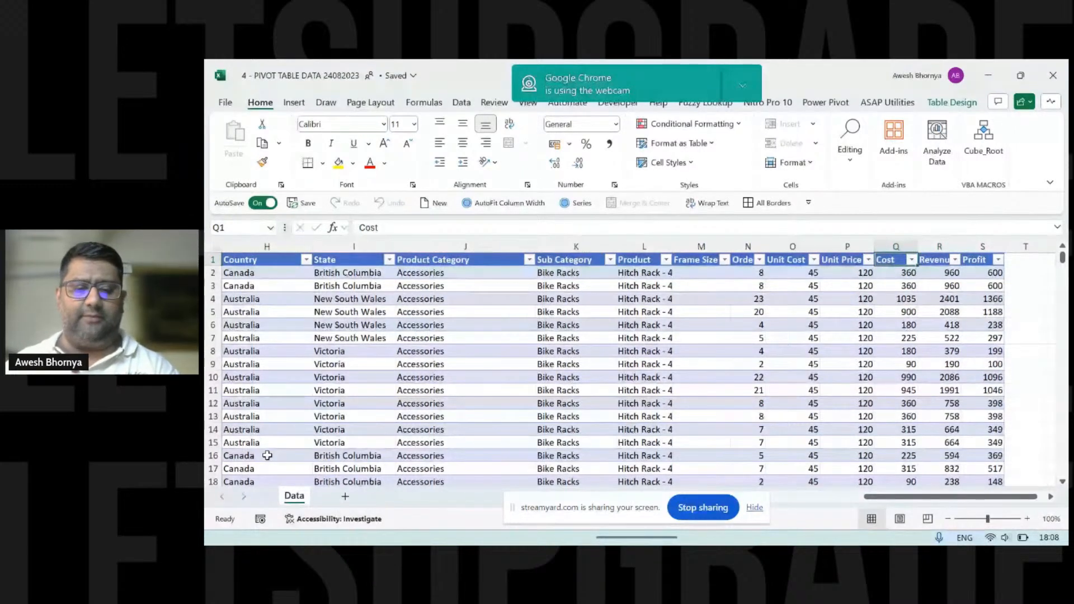
Launch the screen annotation tool from the hidden background apps and ignore its update offer.
mouse_move(727, 543)
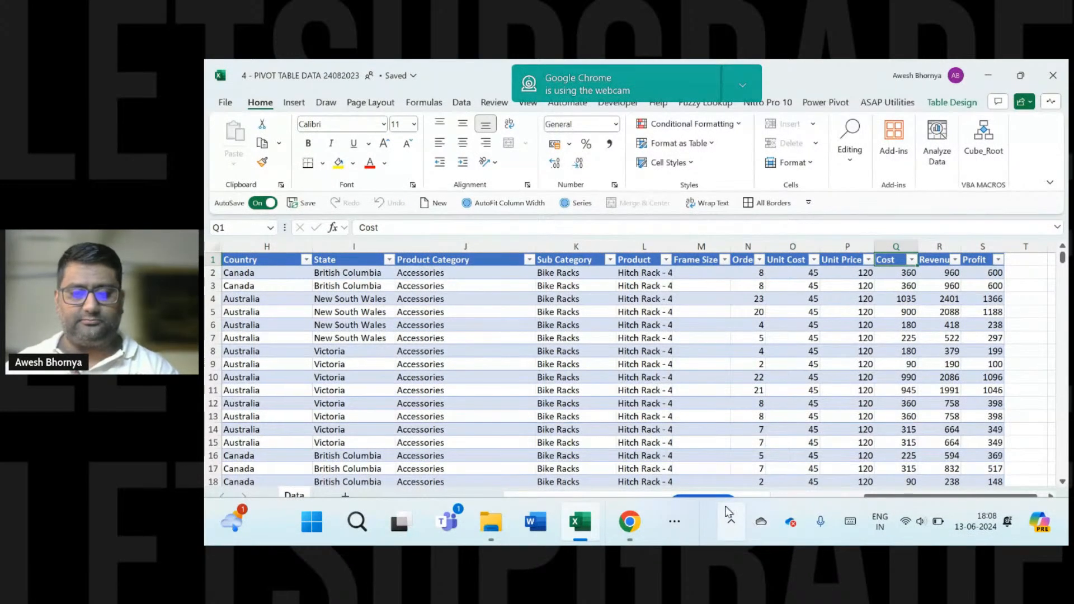
left_click(728, 513)
left_click(678, 446)
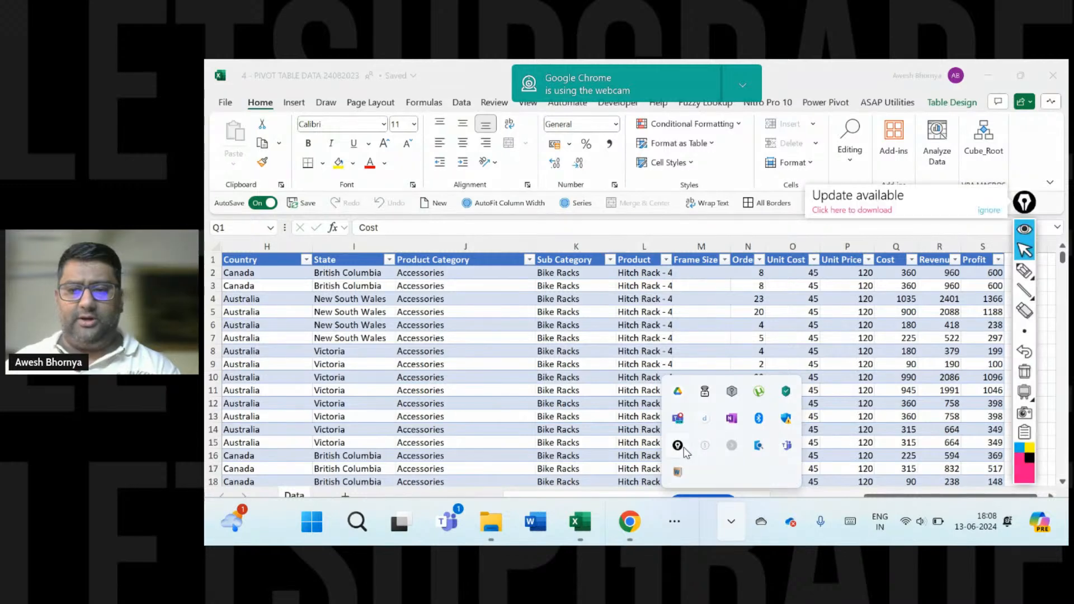
left_click(996, 211)
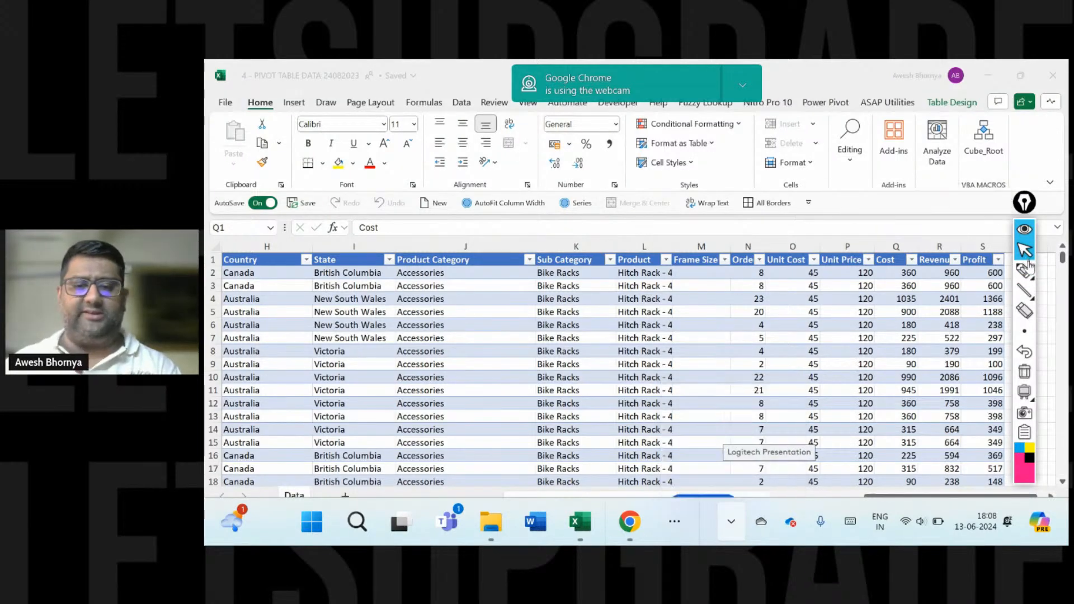
Handwrite the notes "KPI" and "BM" over the table with the annotation pen and draw a box around each.
left_click(1024, 270)
left_click_drag(691, 370, 732, 406)
left_click_drag(720, 371, 723, 399)
mouse_move(720, 370)
left_mouse_down()
mouse_move(723, 386)
mouse_move(747, 388)
left_mouse_up()
mouse_move(731, 367)
left_mouse_down()
mouse_move(746, 359)
mouse_move(761, 385)
left_mouse_up()
left_click_drag(683, 445, 768, 392)
mouse_move(742, 341)
left_mouse_down()
mouse_move(766, 389)
mouse_move(709, 437)
left_mouse_up()
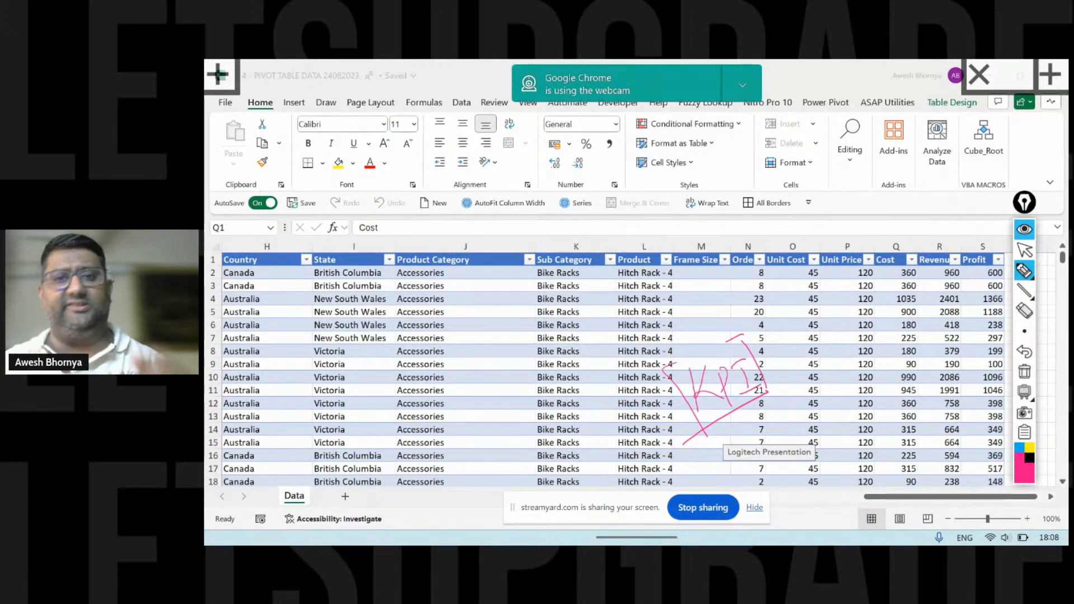
mouse_move(686, 300)
left_mouse_down()
mouse_move(692, 328)
mouse_move(727, 291)
mouse_move(706, 270)
mouse_move(683, 282)
left_mouse_up()
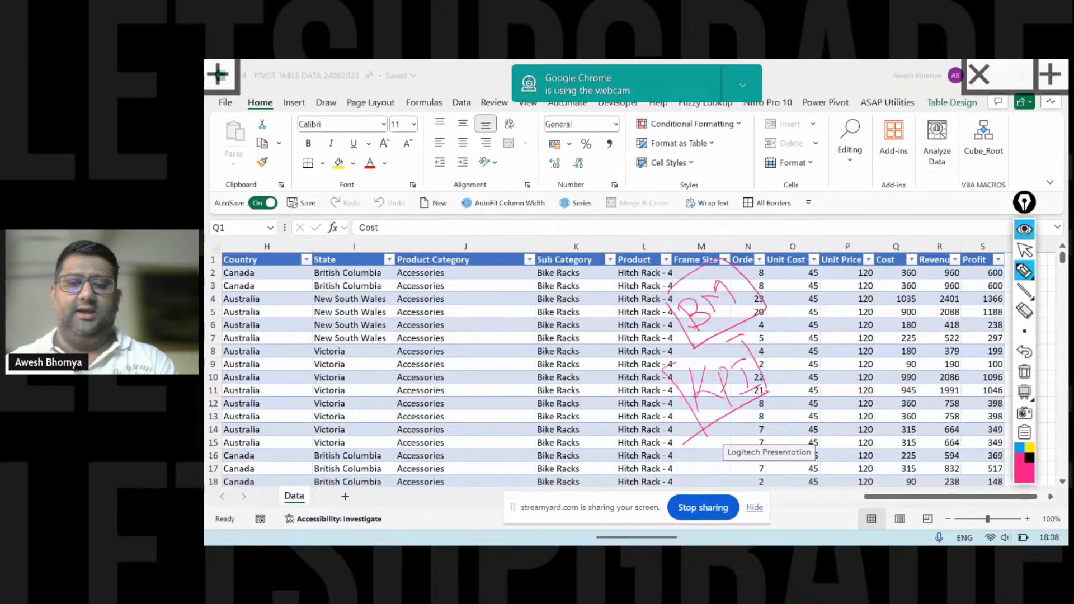
Circle the Revenue, Profit and Order column headers with the annotation pen.
mouse_move(945, 247)
left_mouse_down()
mouse_move(952, 267)
mouse_move(922, 258)
left_mouse_up()
mouse_move(985, 247)
left_mouse_down()
mouse_move(956, 258)
mouse_move(993, 247)
left_mouse_up()
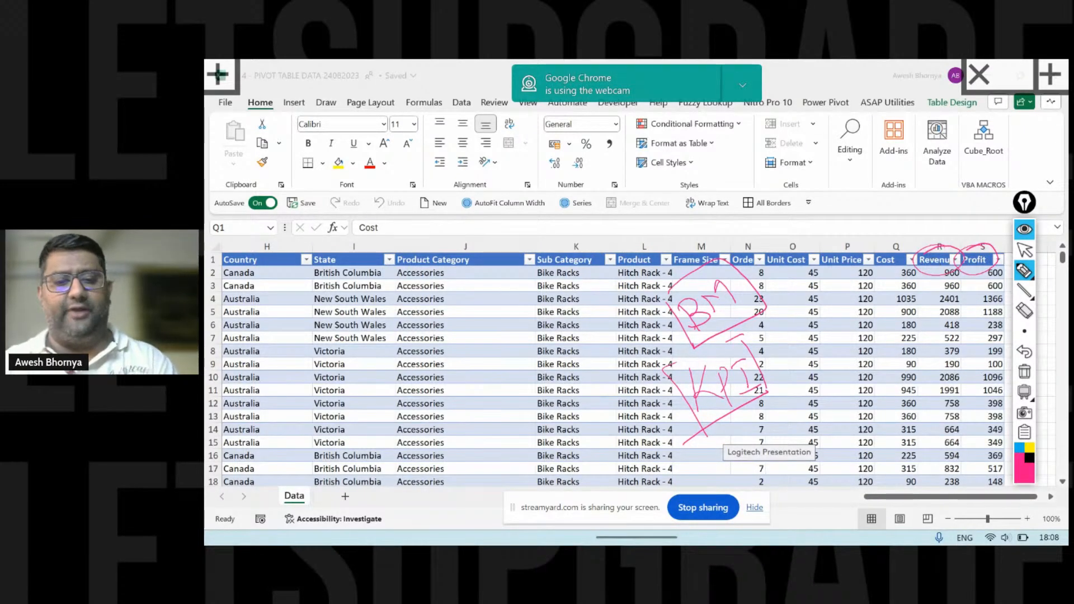
mouse_move(753, 240)
left_mouse_down()
mouse_move(725, 252)
mouse_move(772, 271)
mouse_move(750, 239)
left_mouse_up()
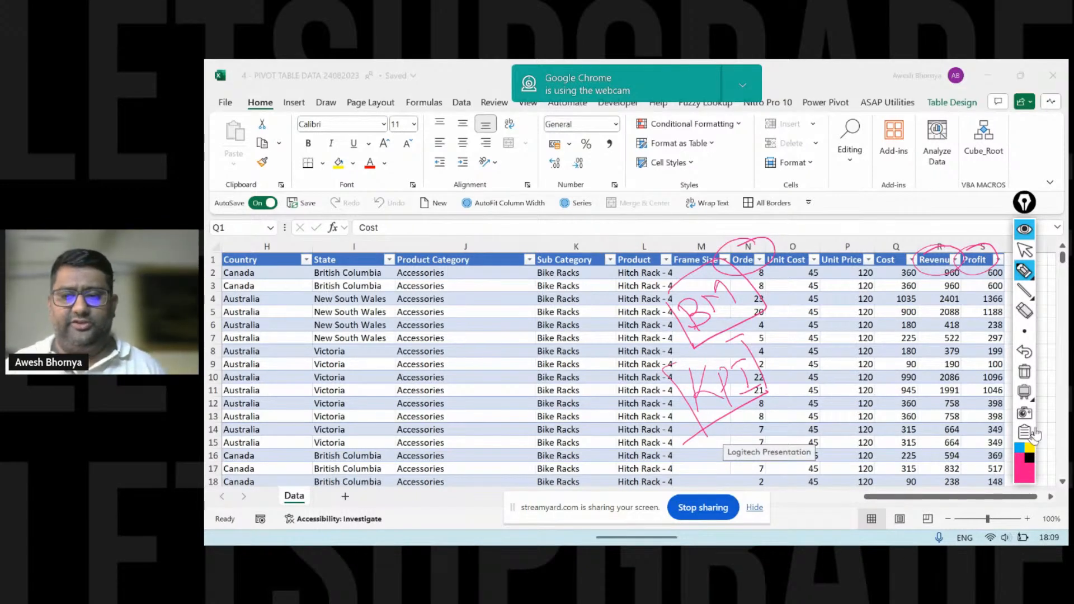
Erase all pen annotations, return to the normal pointer and select cell O7 in the Unit Cost column.
left_click(1024, 372)
left_click(1024, 250)
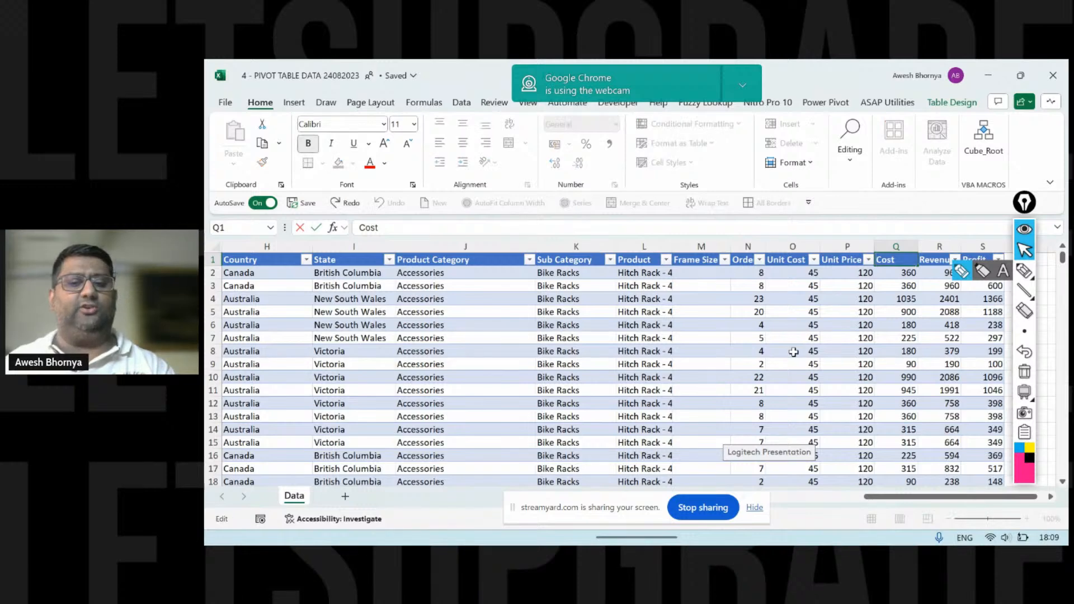
left_click(779, 335)
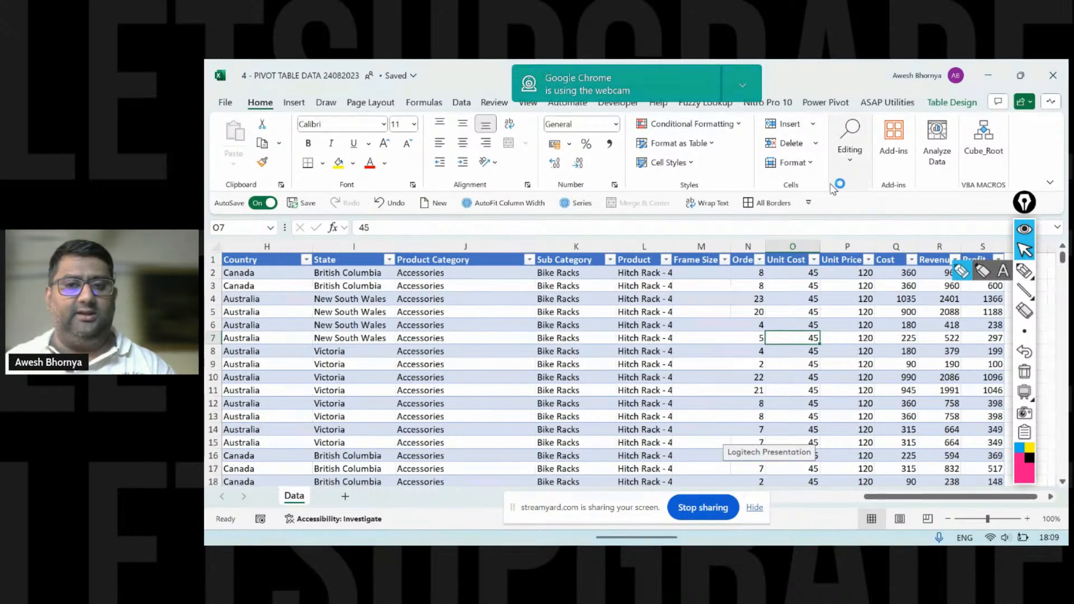
Outline the PivotTable insert command with a rectangle annotation, clear the mark and return to the normal pointer.
left_click(952, 104)
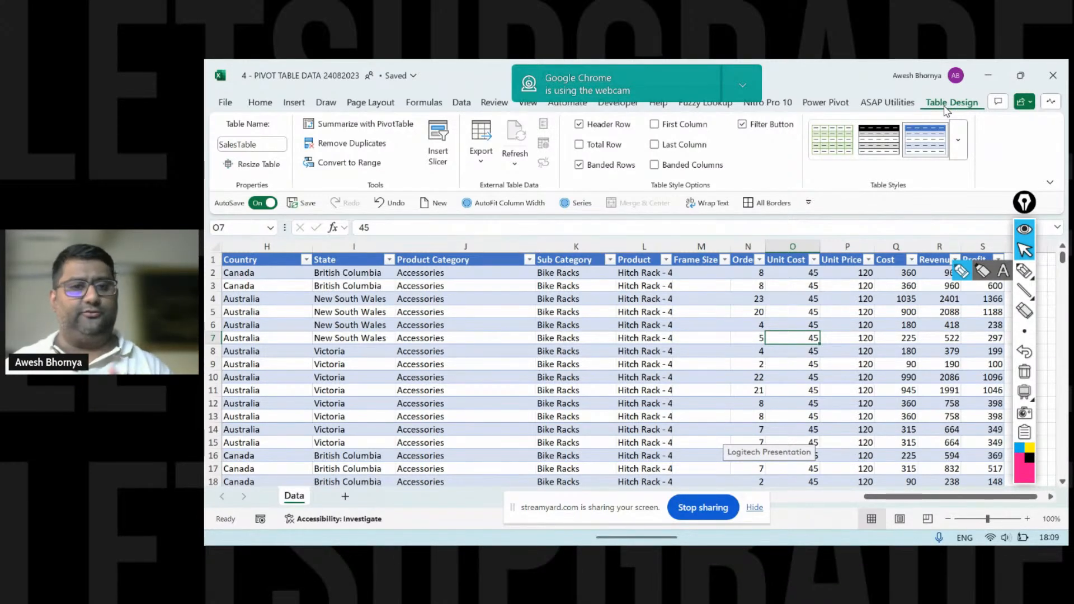
left_click(292, 104)
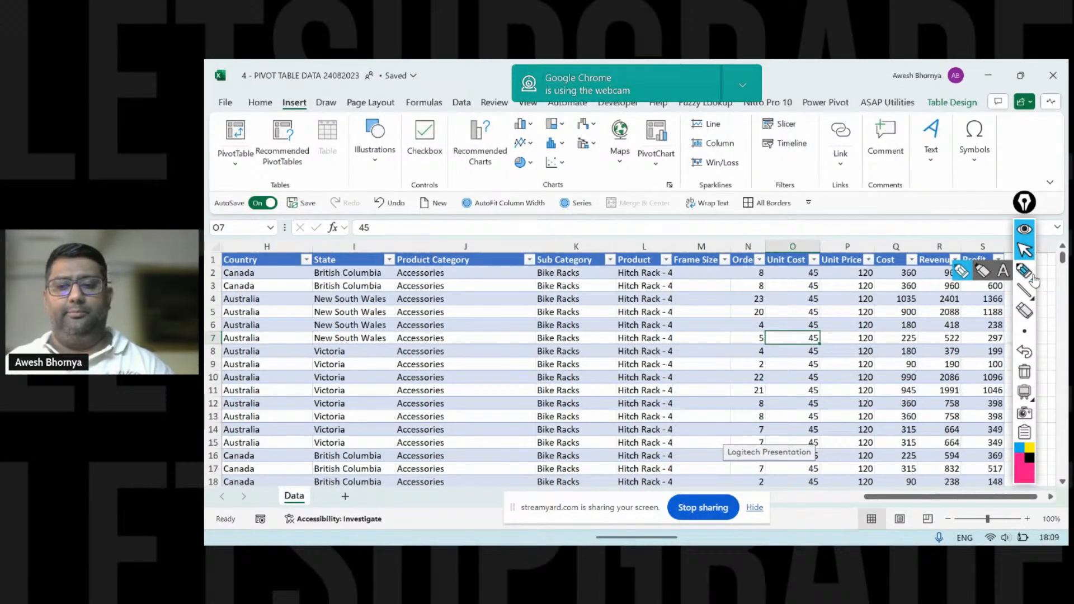
left_click(982, 292)
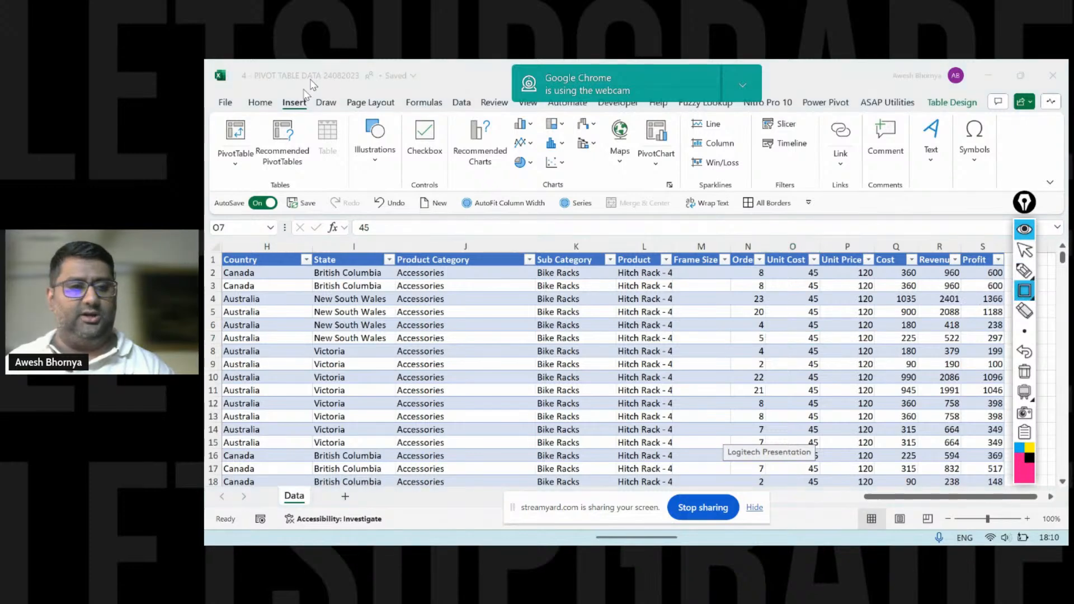
left_click_drag(209, 121, 259, 178)
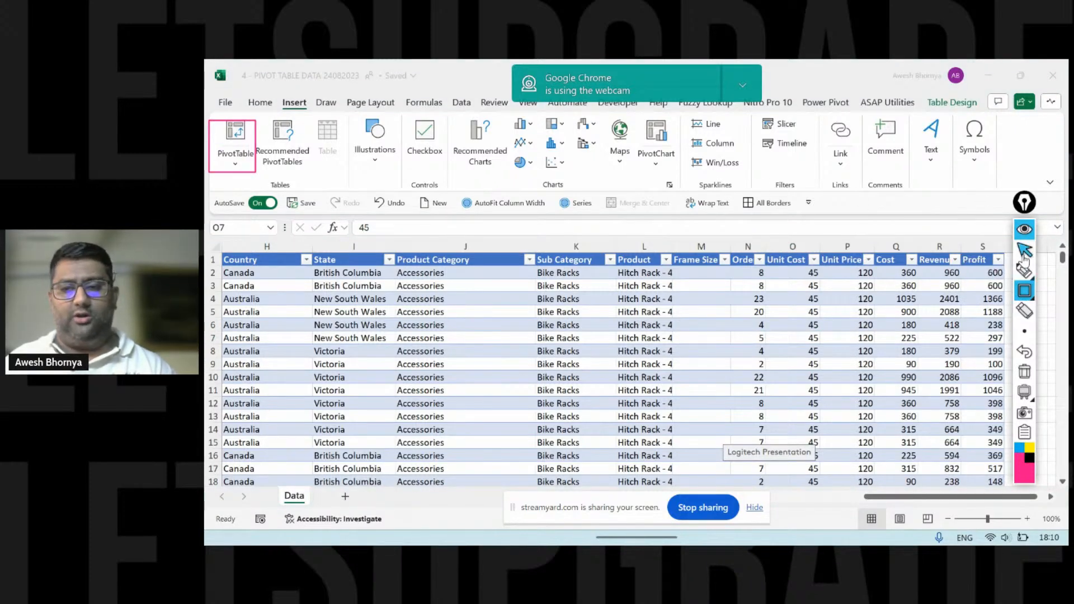
left_click(1024, 372)
left_click(1024, 250)
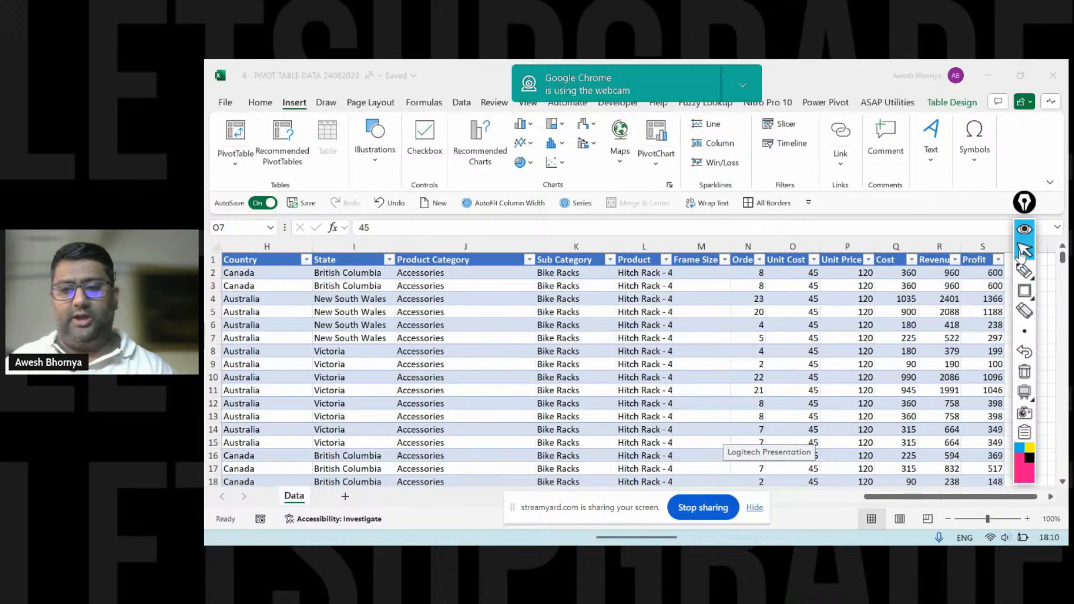
Outline the Summarize with PivotTable command with a rectangle annotation and clear the mark.
left_click(942, 105)
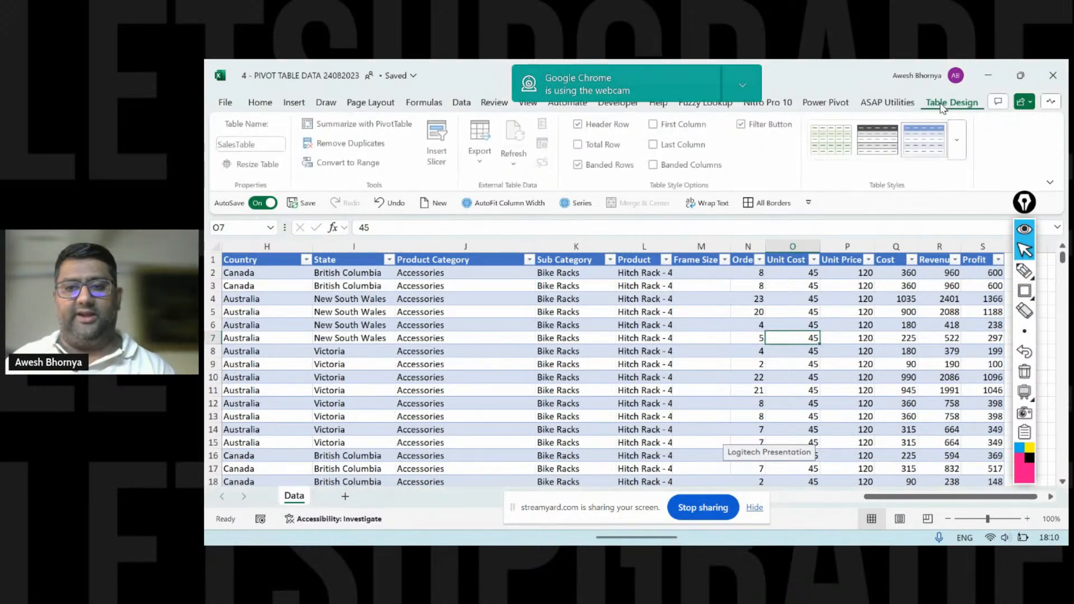
left_click(1024, 290)
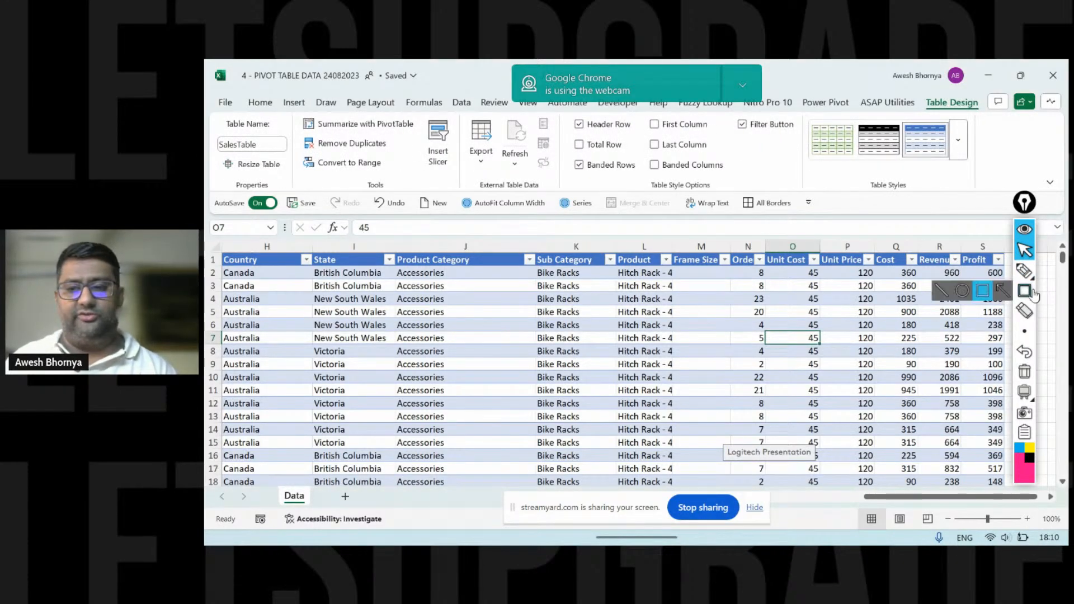
mouse_move(294, 109)
left_mouse_down()
mouse_move(381, 139)
mouse_move(420, 139)
left_mouse_up()
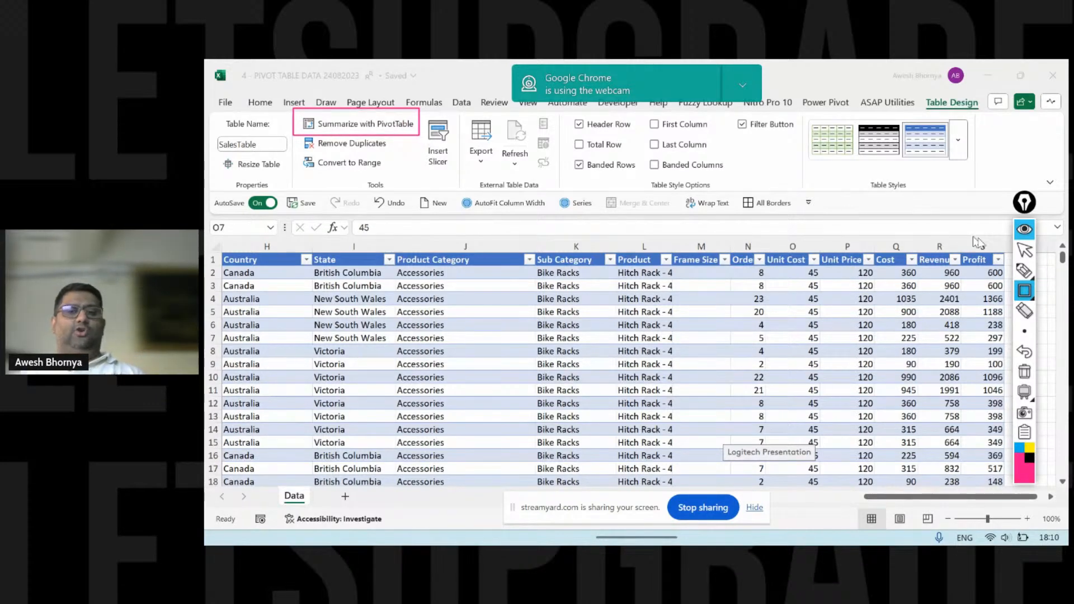
left_click(1023, 258)
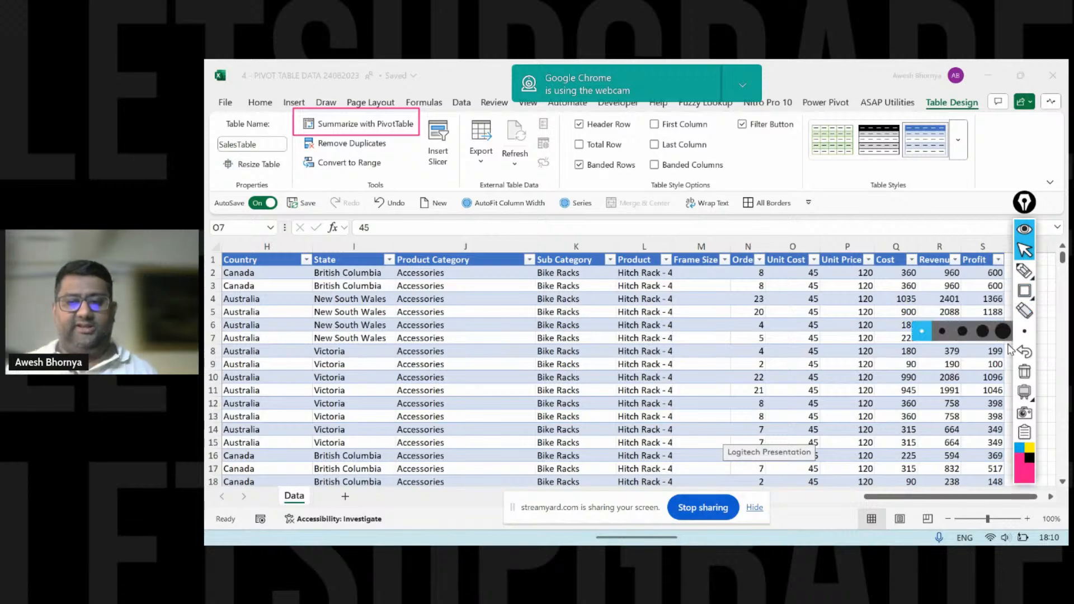
left_click(1024, 372)
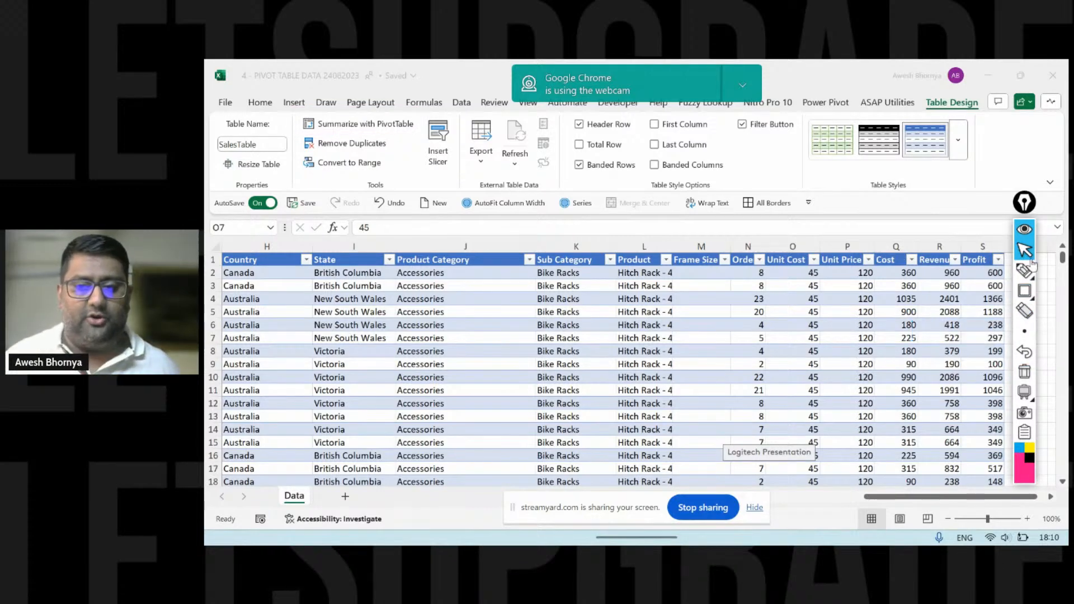
Create a PivotTable from SalesTable on a new worksheet, marking the two placement options with the pen and clearing the marks before confirming.
left_click(346, 125)
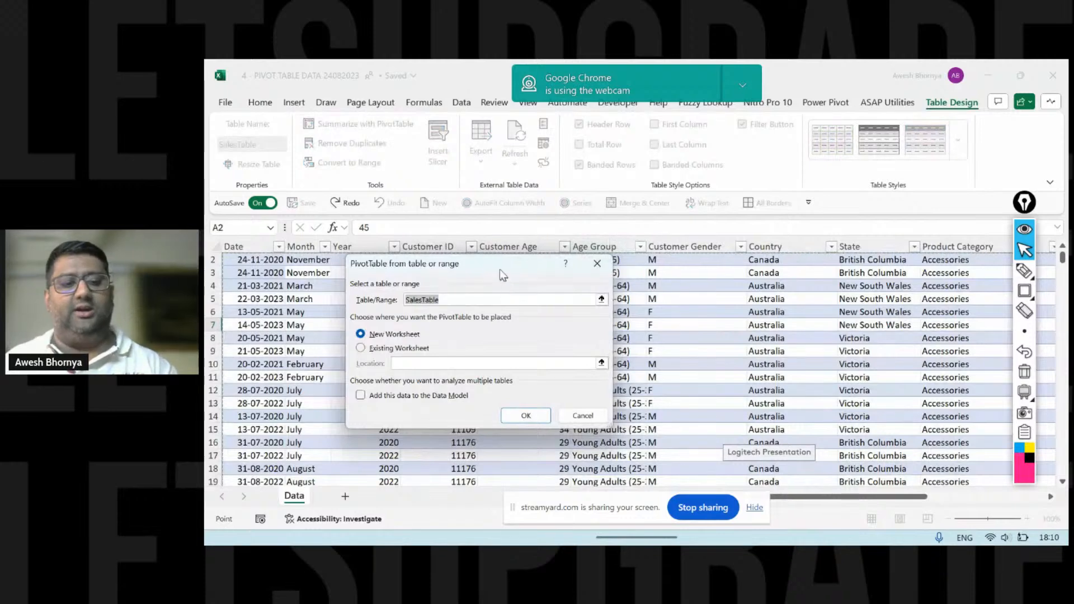
left_click(1026, 274)
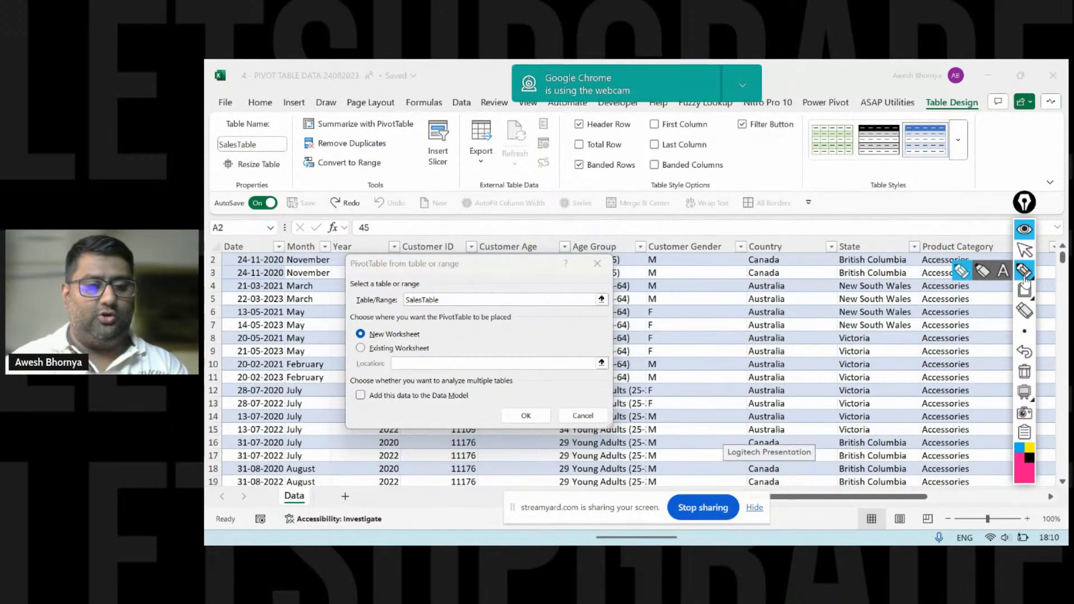
mouse_move(434, 334)
left_mouse_down()
mouse_move(467, 317)
mouse_move(468, 338)
mouse_move(363, 324)
mouse_move(358, 341)
mouse_move(399, 337)
left_mouse_up()
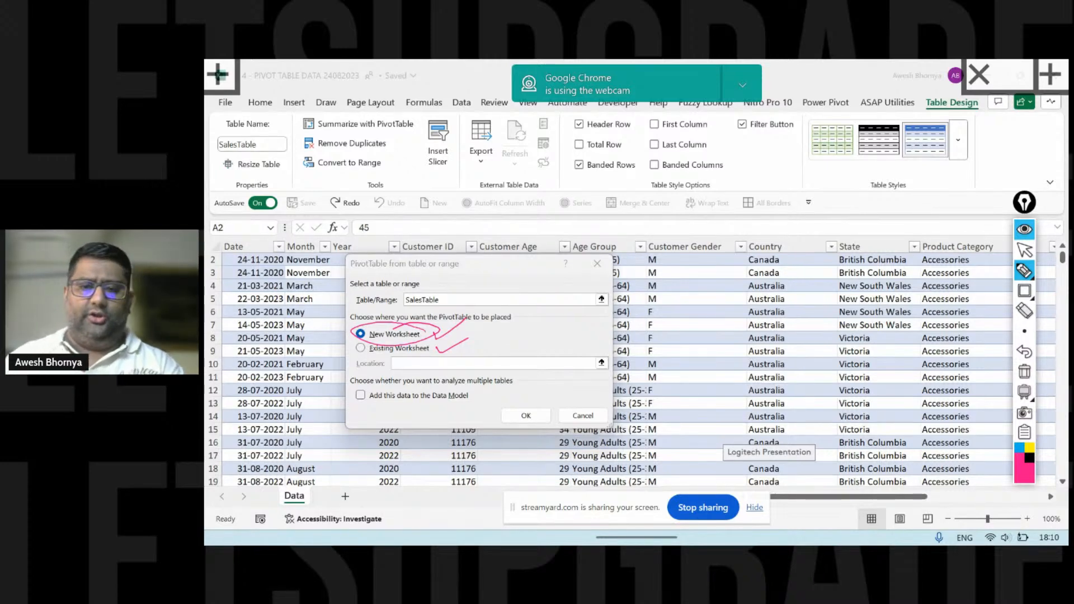
left_click(1026, 374)
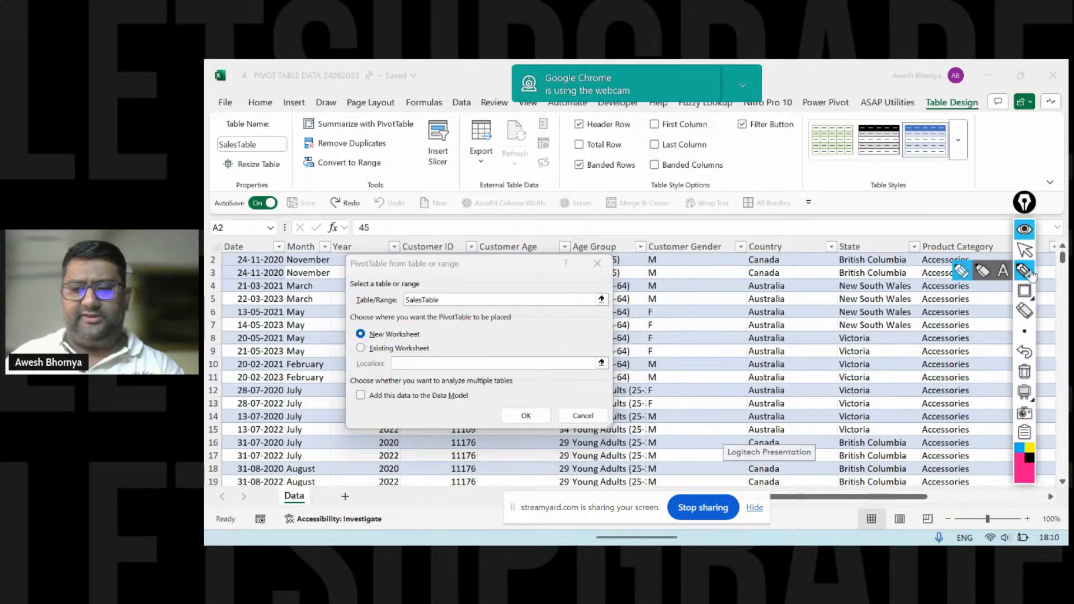
left_click(1025, 251)
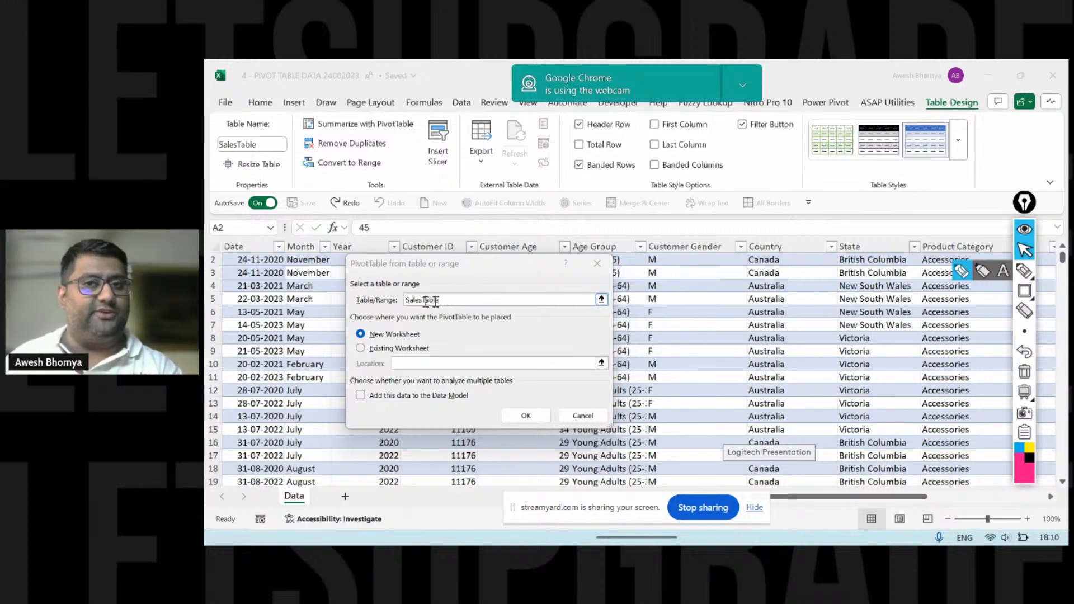
left_click(528, 416)
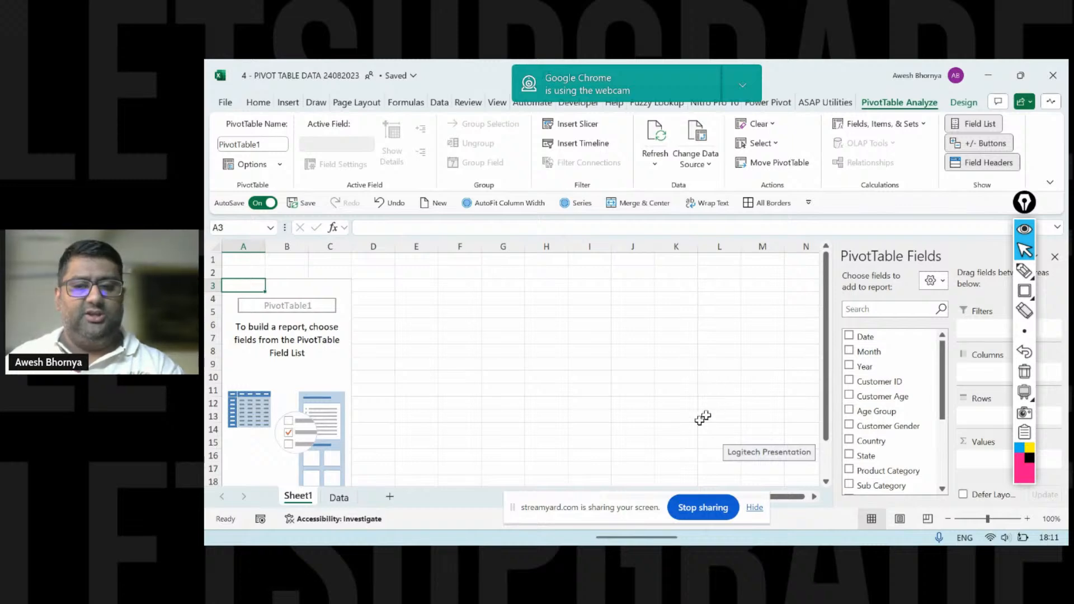
Move the annotation toolbar clear of the PivotTable Fields pane and outline the whole pane with a rectangle annotation.
mouse_move(1025, 203)
left_mouse_down()
mouse_move(815, 247)
mouse_move(787, 219)
mouse_move(1068, 466)
mouse_move(1068, 501)
left_mouse_up()
left_click(787, 307)
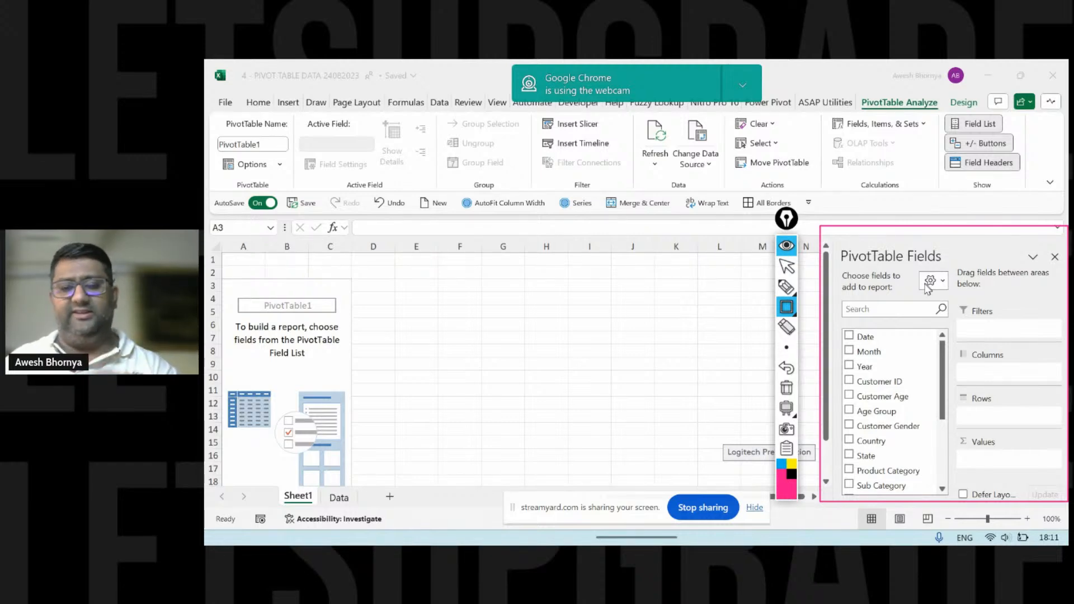
left_click(788, 268)
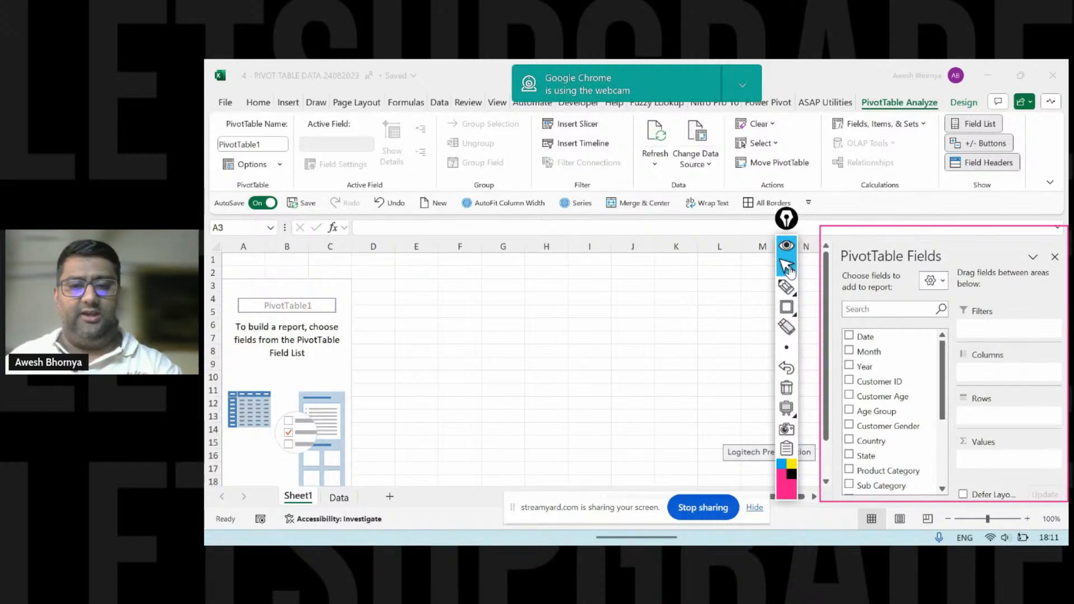
Set the PivotTable Fields layout to Fields Section and Areas Section Stacked.
left_click(944, 284)
left_click(943, 282)
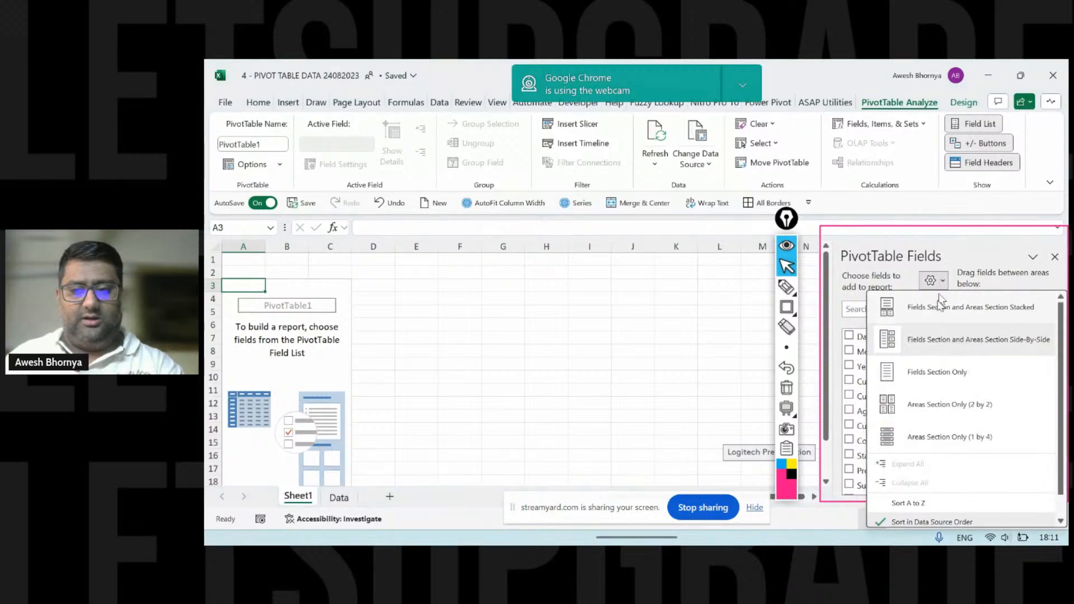
left_click(938, 311)
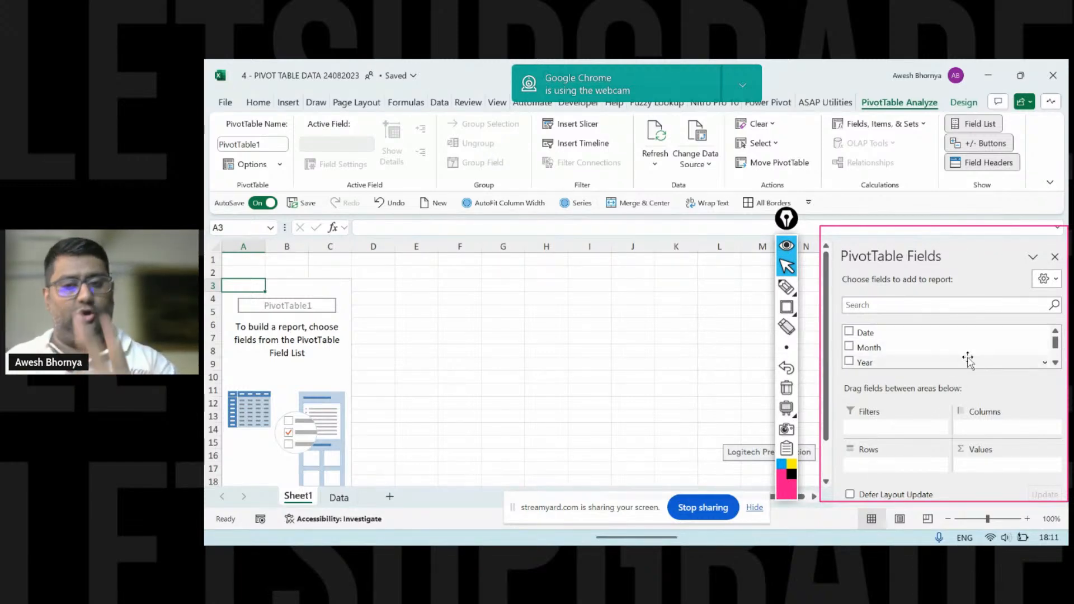
Set the PivotTable Fields layout to Fields Section and Areas Section Side-By-Side.
left_click(1044, 280)
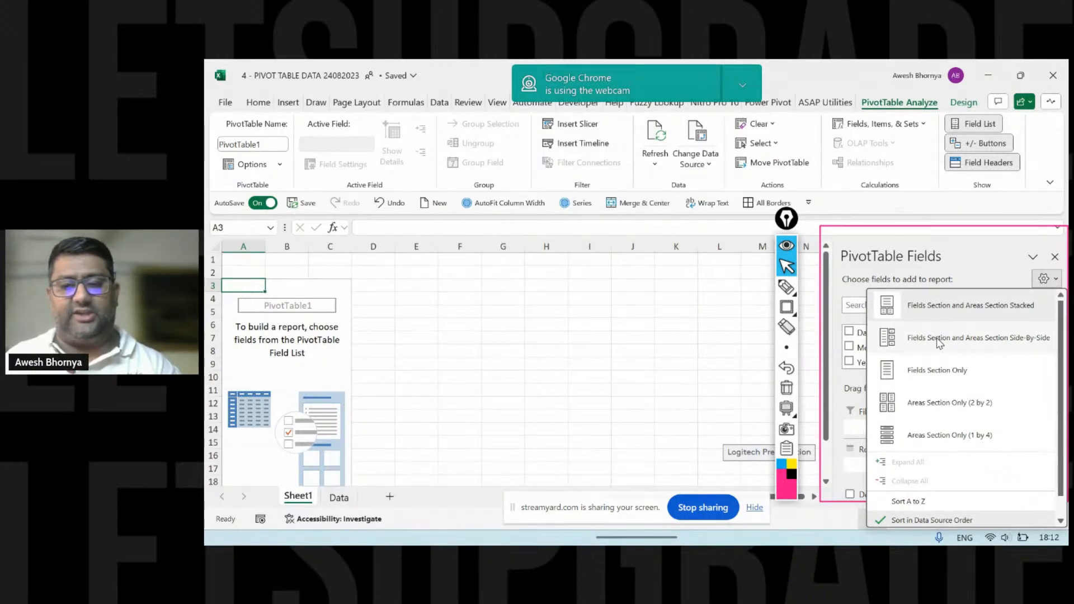
left_click(1018, 341)
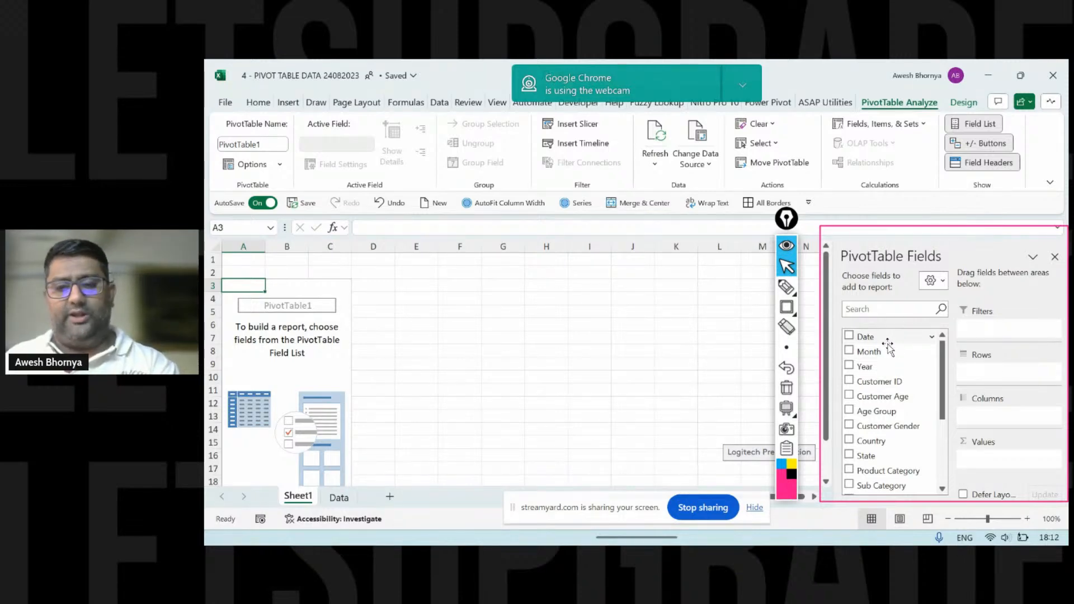
Examine the available PivotTable fields from Date to Profit and the four areas they can be placed in.
scroll(891, 351, "down", 1)
scroll(891, 352, "down", 3)
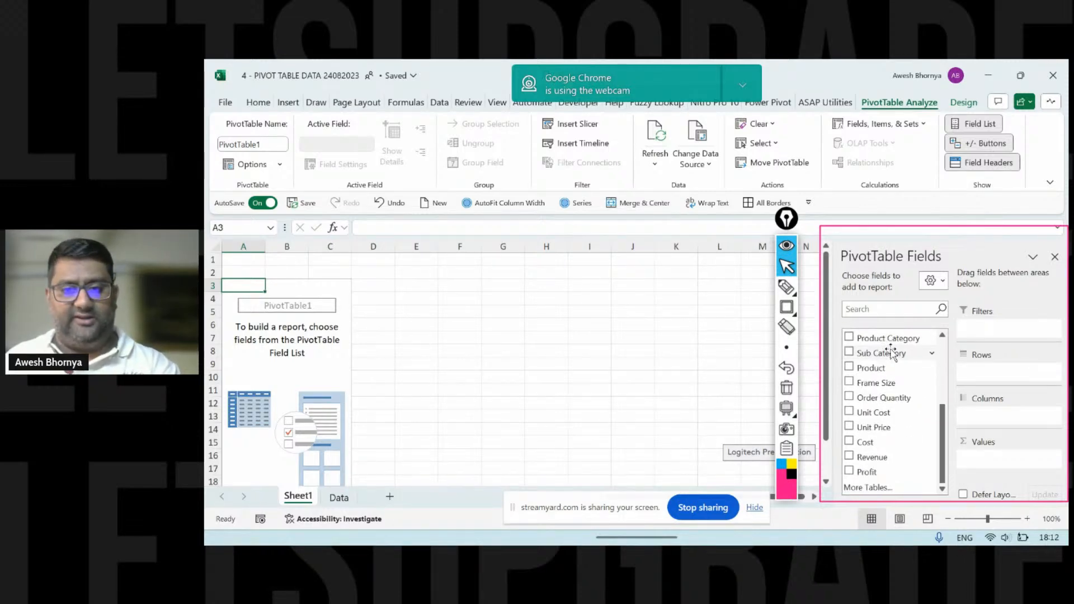
scroll(892, 353, "up", 3)
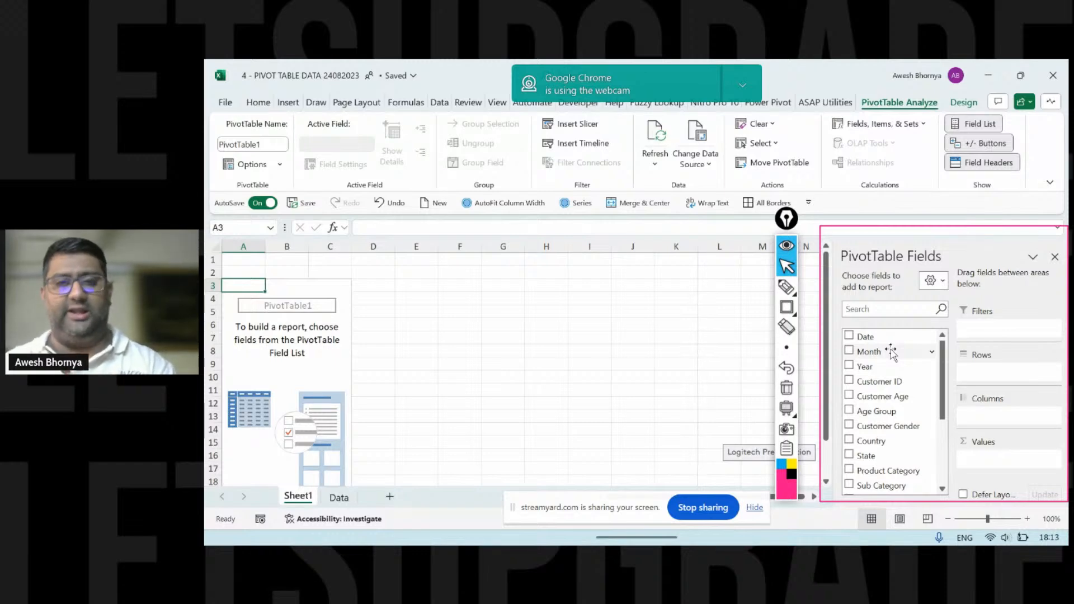
scroll(889, 358, "down", 3)
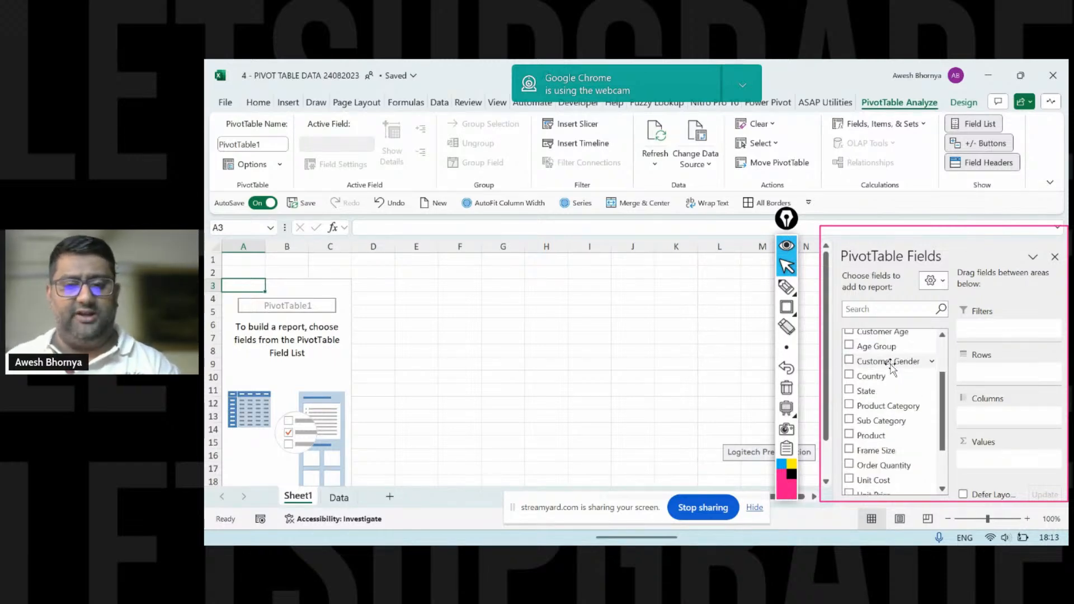
scroll(870, 423, "up", 3)
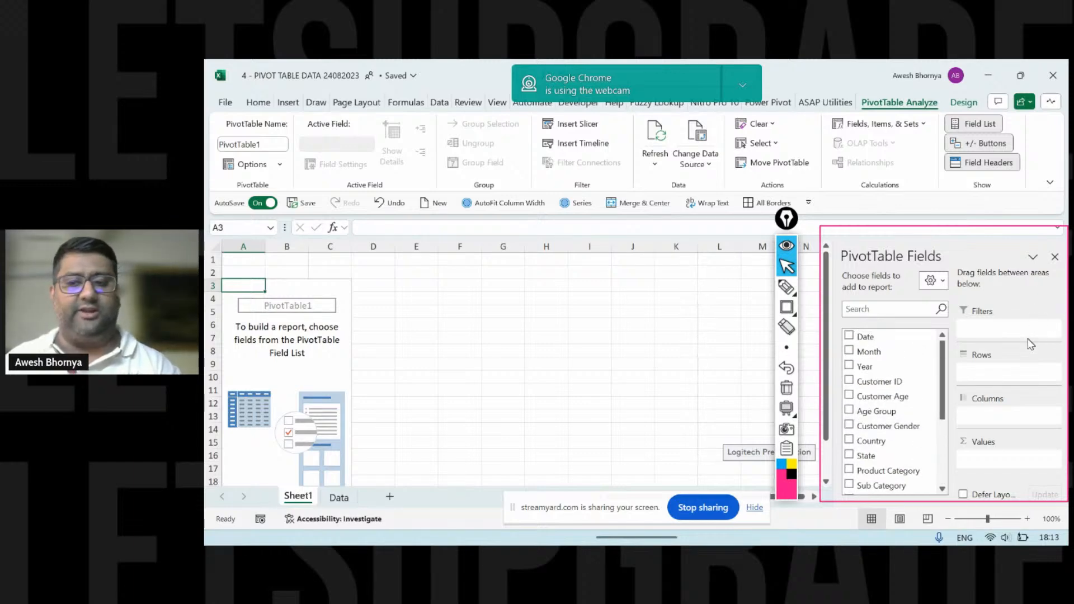
left_click(1028, 359)
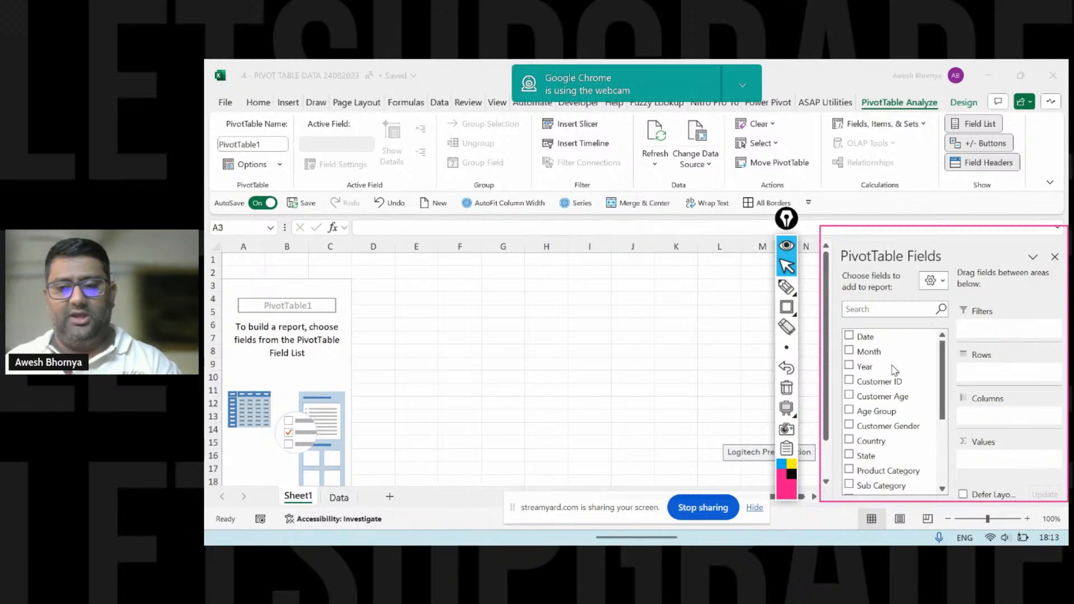
scroll(893, 370, "down", 3)
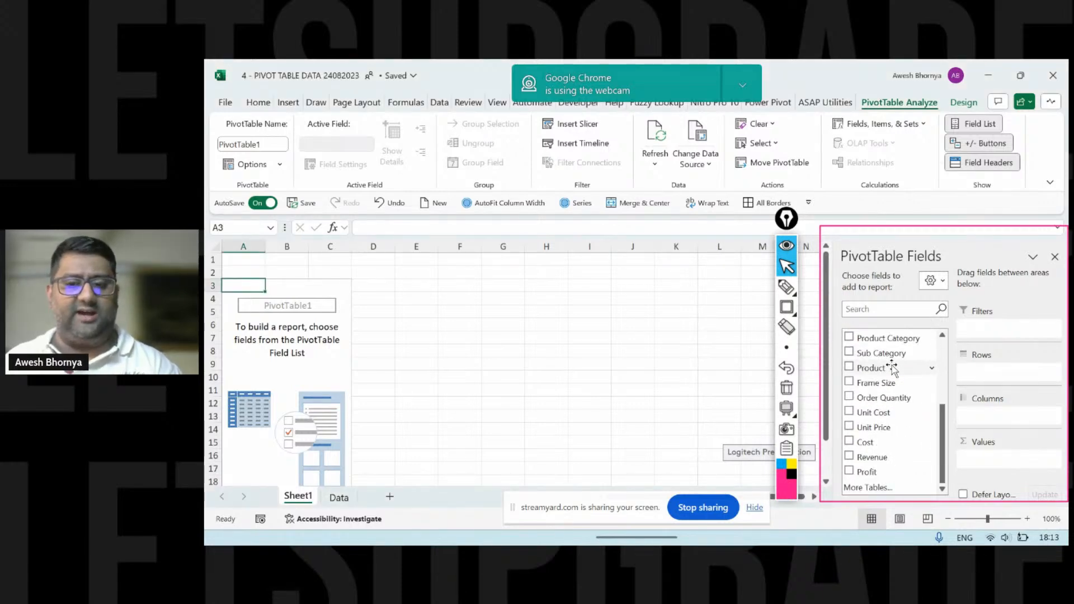
scroll(894, 371, "up", 3)
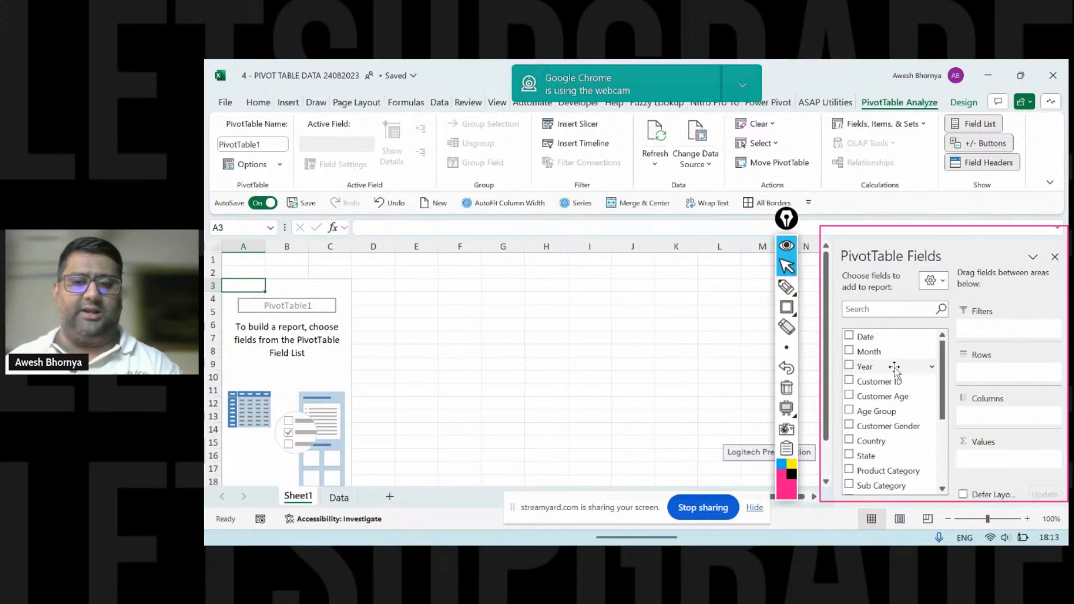
With the annotation pen, write "Cat" and "Con" over the worksheet, separate them with a dividing line and underline both words.
left_click(786, 288)
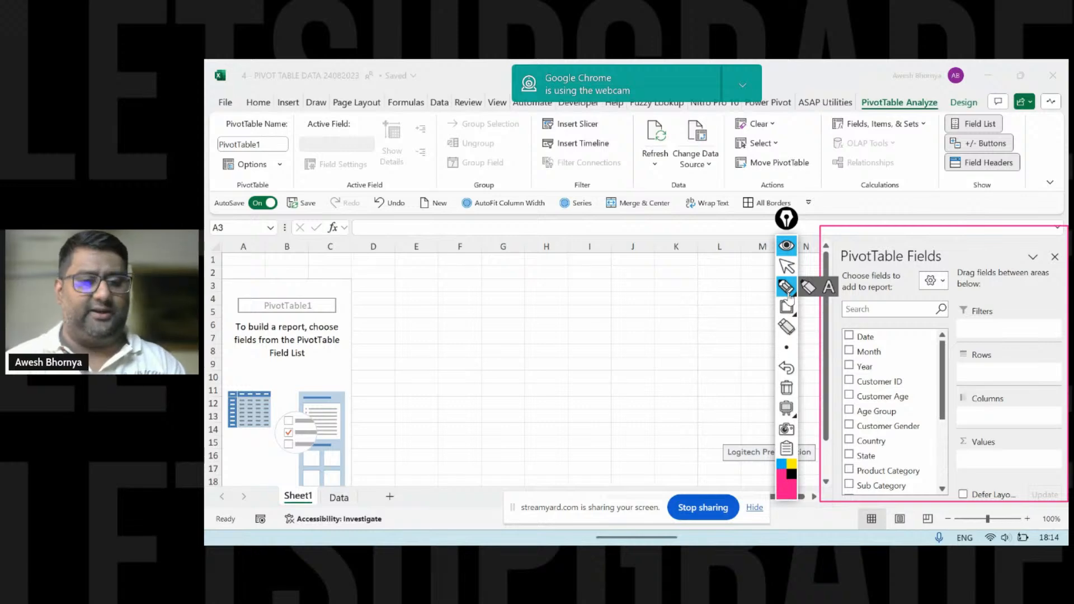
left_click_drag(526, 329, 529, 359)
left_click_drag(499, 305, 492, 358)
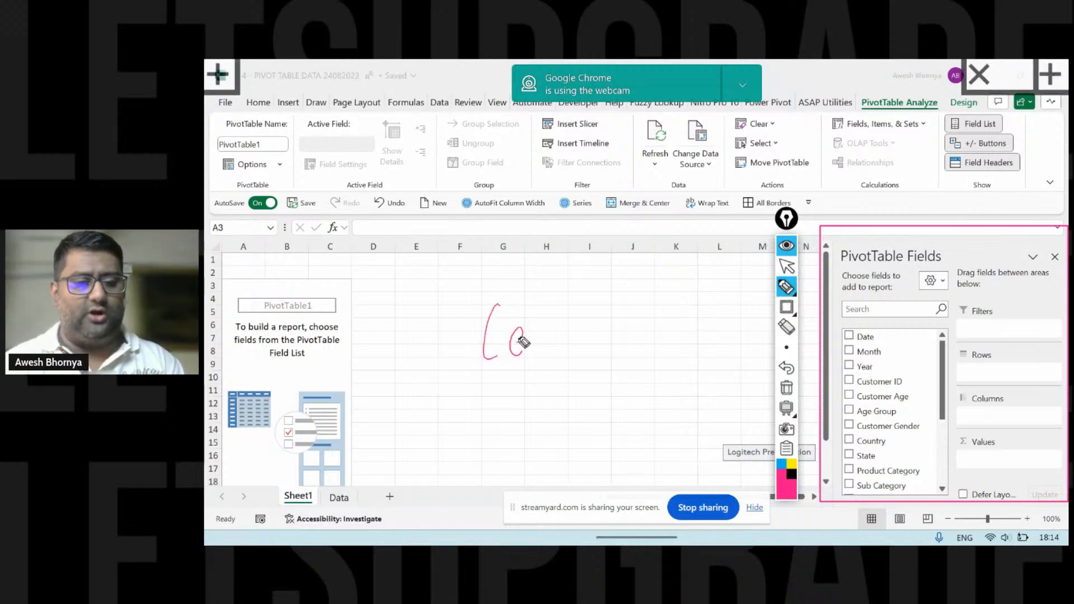
mouse_move(530, 313)
left_mouse_down()
mouse_move(540, 352)
mouse_move(546, 321)
left_mouse_up()
left_click_drag(581, 257, 598, 380)
mouse_move(620, 291)
left_mouse_down()
mouse_move(611, 336)
mouse_move(624, 335)
left_mouse_up()
mouse_move(634, 330)
left_mouse_down()
mouse_move(647, 315)
mouse_move(660, 326)
left_mouse_up()
left_click_drag(606, 360, 696, 324)
left_click_drag(471, 405, 578, 358)
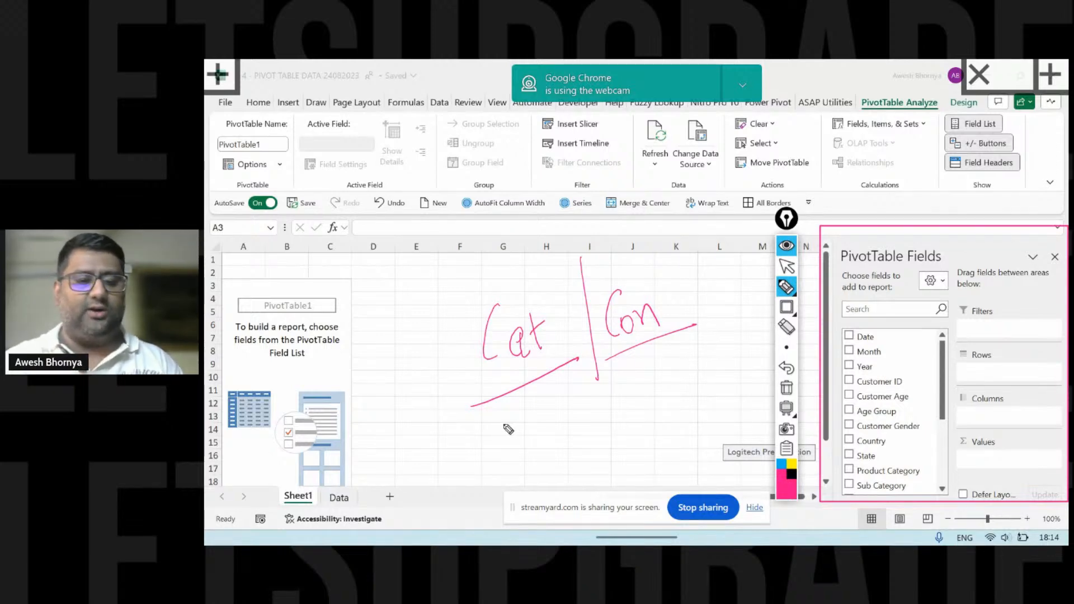
Handwrite "Break Down Metrics" under "Cat" and an underlined "Metric" under "Con", and add an underlined "Num" beside the Customer ID field.
mouse_move(497, 418)
left_mouse_down()
mouse_move(507, 439)
mouse_move(522, 424)
mouse_move(569, 432)
mouse_move(585, 420)
left_mouse_up()
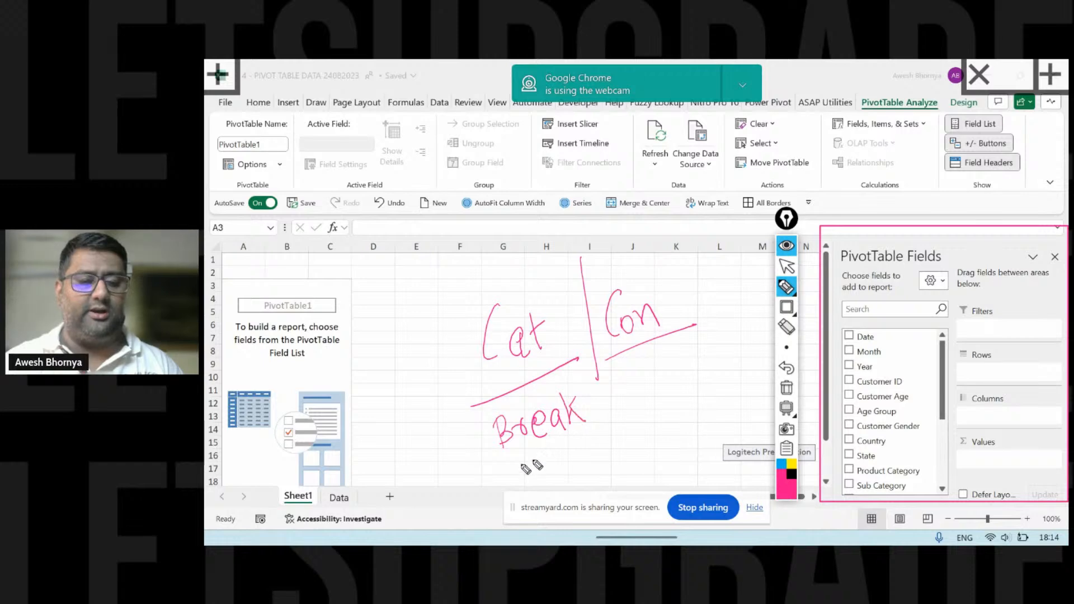
mouse_move(512, 460)
left_mouse_down()
mouse_move(560, 467)
mouse_move(585, 448)
mouse_move(587, 492)
mouse_move(596, 465)
mouse_move(631, 467)
mouse_move(663, 445)
left_mouse_up()
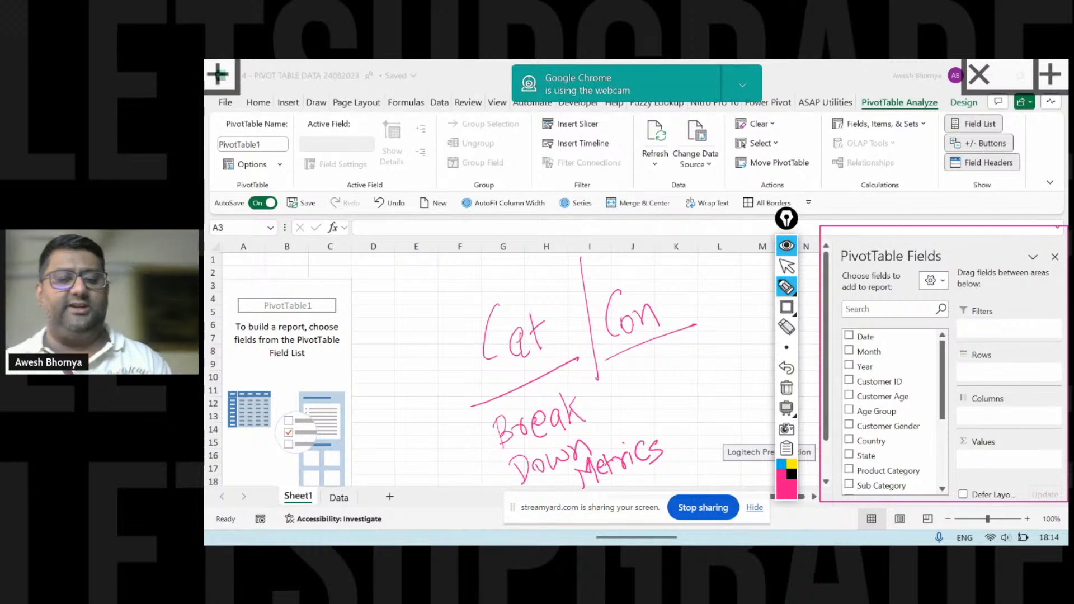
mouse_move(649, 378)
left_mouse_down()
mouse_move(654, 355)
mouse_move(690, 361)
mouse_move(743, 323)
left_mouse_up()
left_click_drag(666, 398, 755, 347)
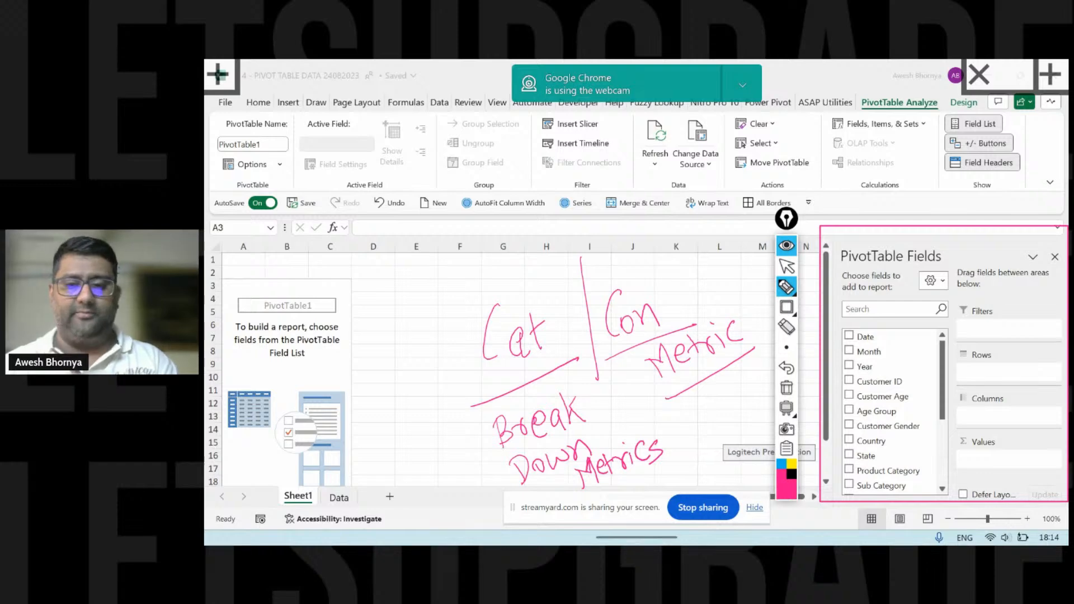
mouse_move(911, 380)
left_mouse_down()
mouse_move(921, 387)
mouse_move(961, 346)
mouse_move(982, 348)
left_mouse_up()
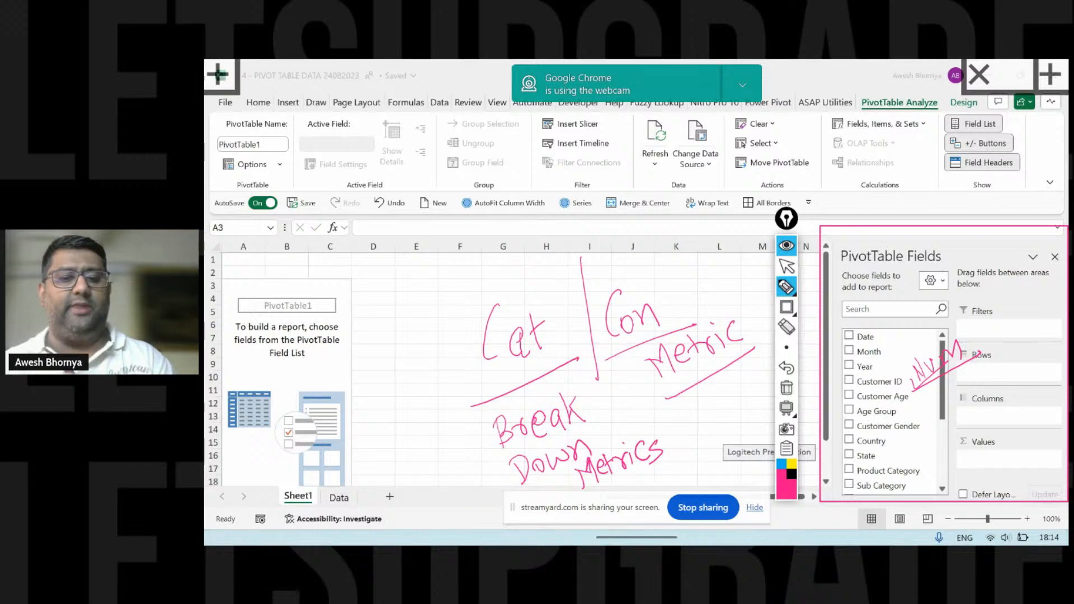
Tick and circle the handwritten "Con" and "Cat", circle "Metric", and clear all annotations before returning to the normal pointer.
mouse_move(665, 265)
left_mouse_down()
mouse_move(678, 262)
mouse_move(665, 273)
left_mouse_up()
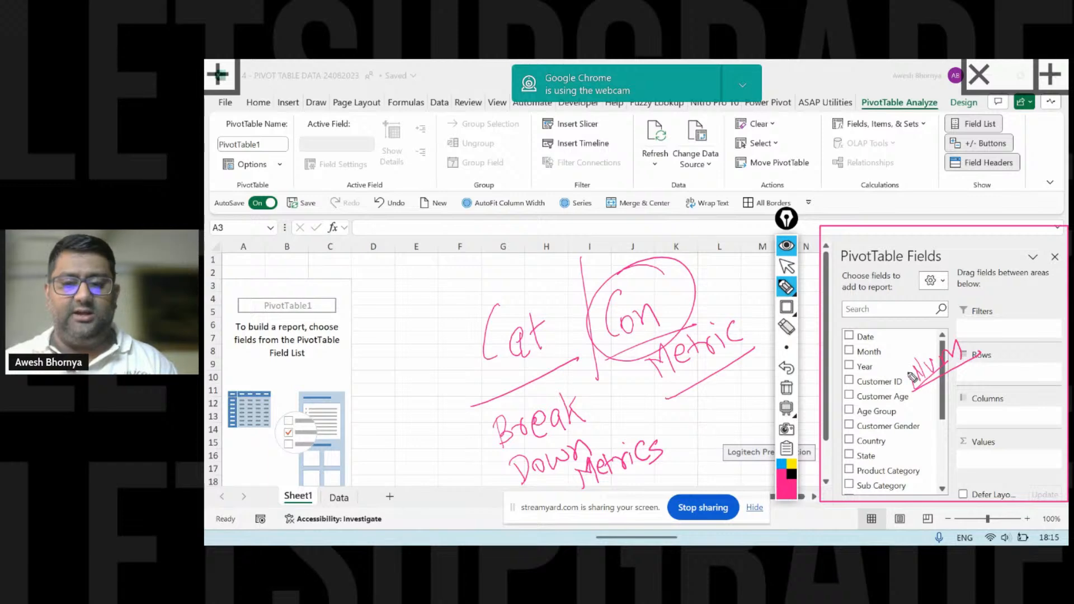
left_click_drag(534, 297, 565, 247)
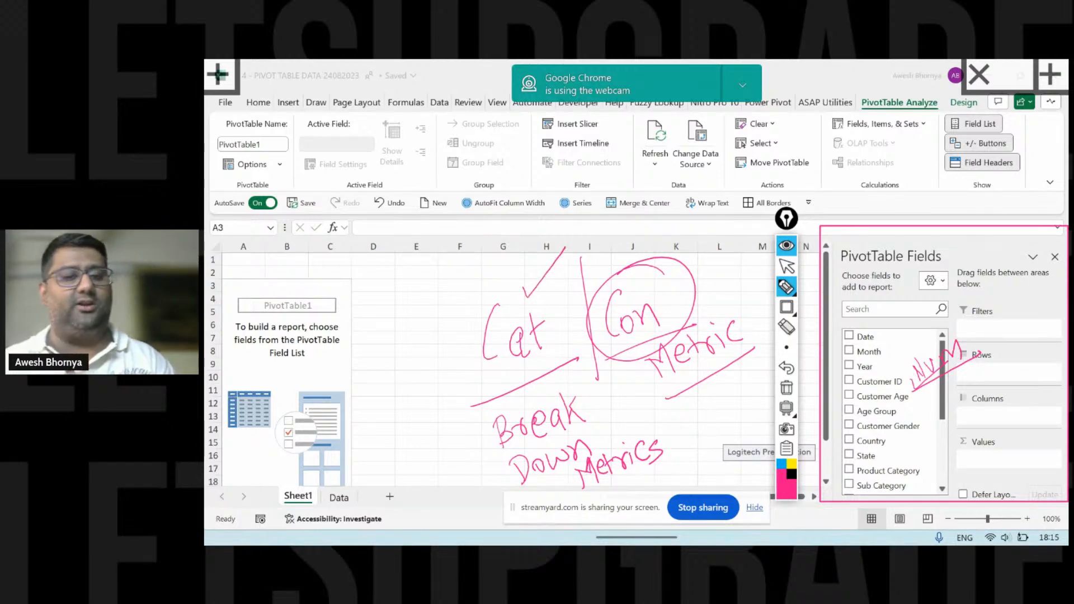
left_click_drag(618, 271, 694, 209)
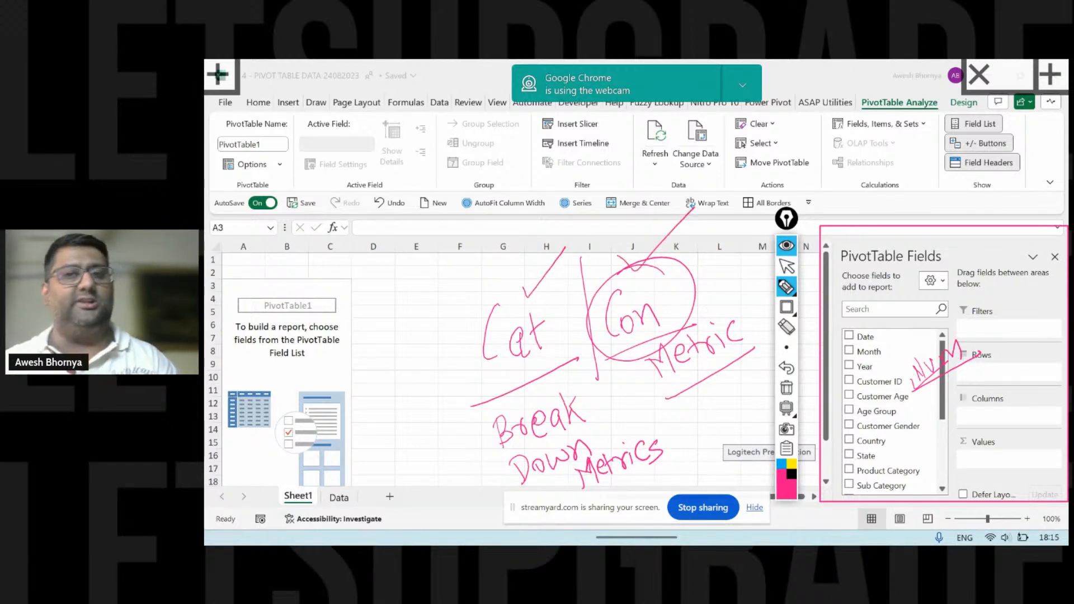
mouse_move(733, 310)
left_mouse_down()
mouse_move(648, 413)
mouse_move(727, 302)
left_mouse_up()
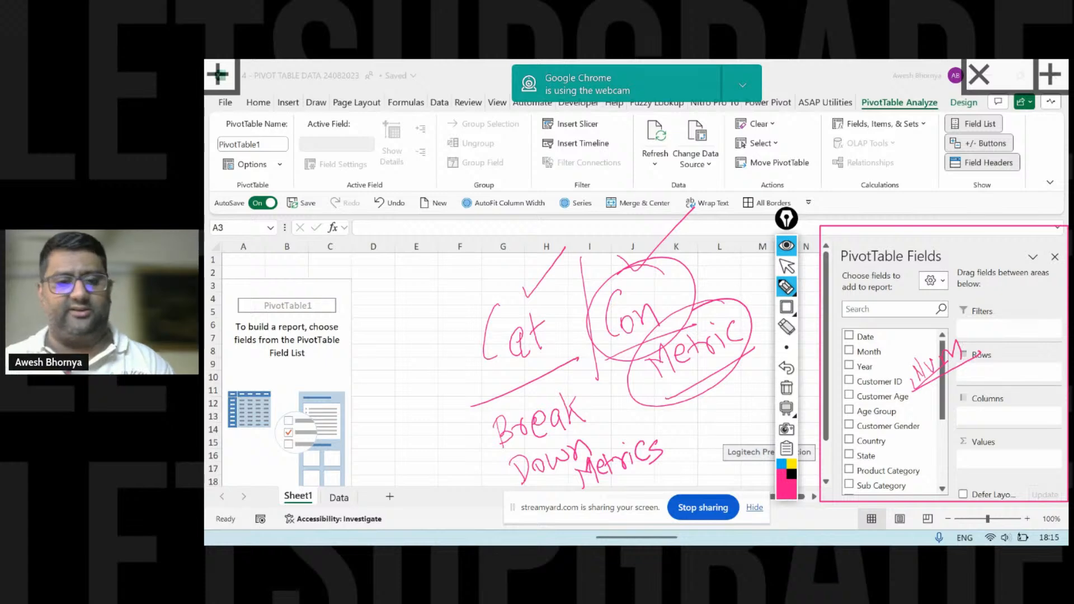
mouse_move(533, 289)
left_mouse_down()
mouse_move(479, 323)
mouse_move(531, 286)
left_mouse_up()
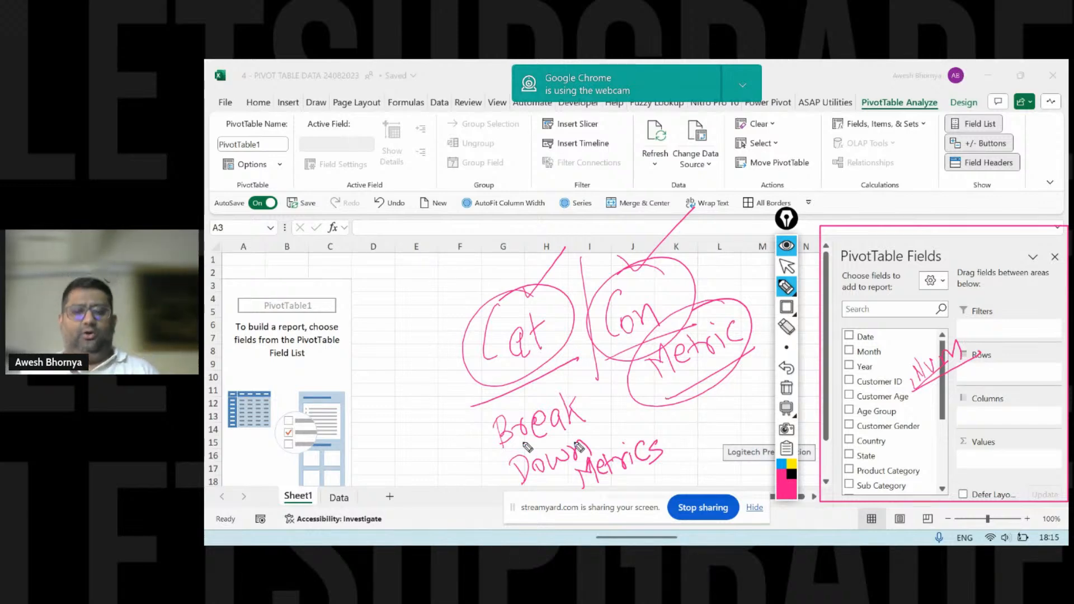
left_click(786, 388)
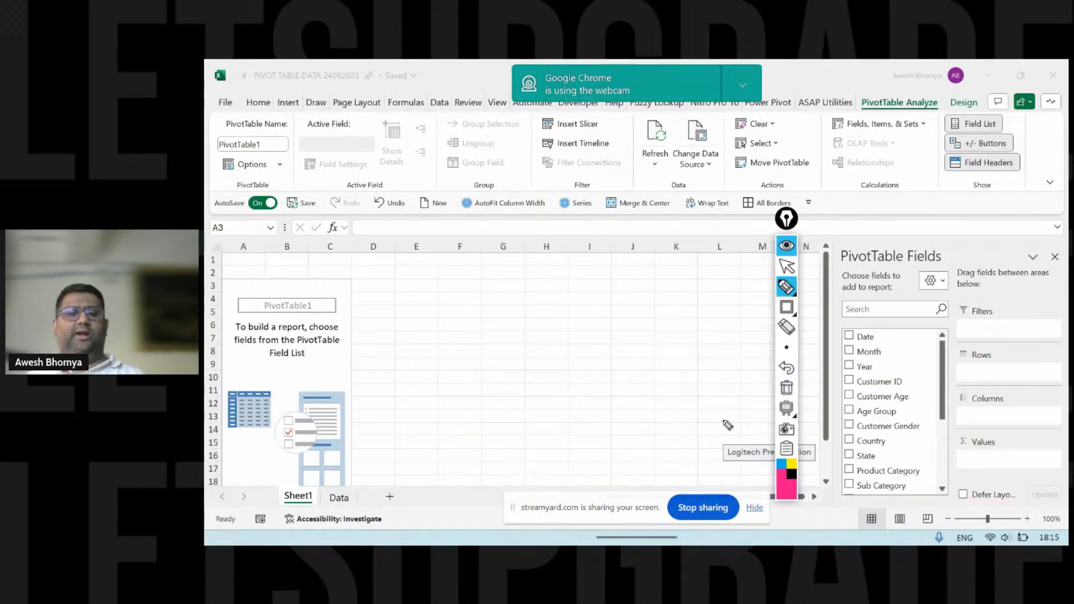
left_click(787, 266)
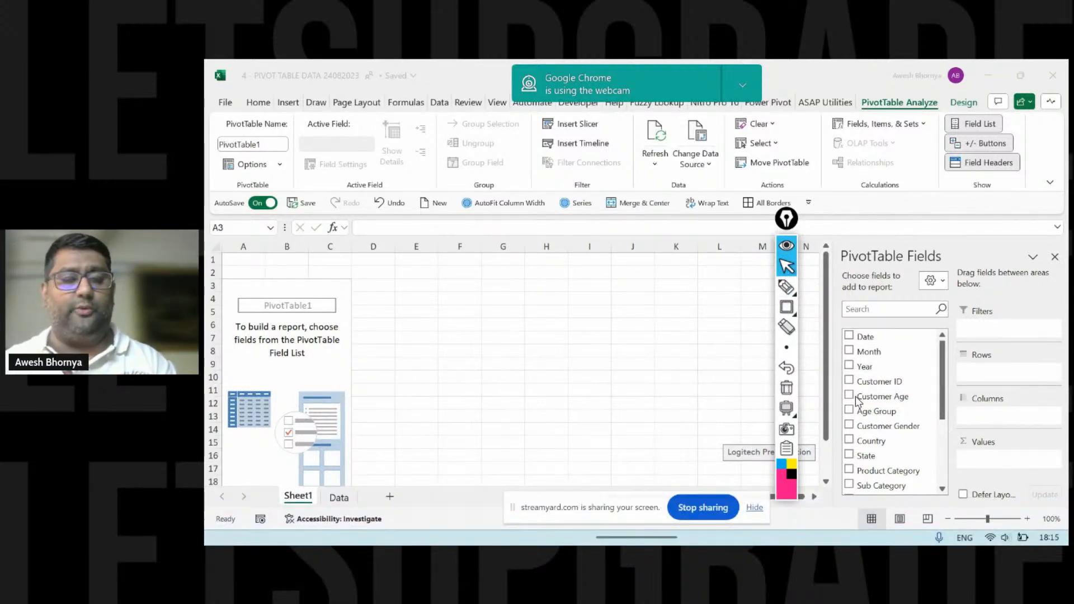
Add the Profit field to the PivotTable's Values area.
scroll(907, 418, "down", 3)
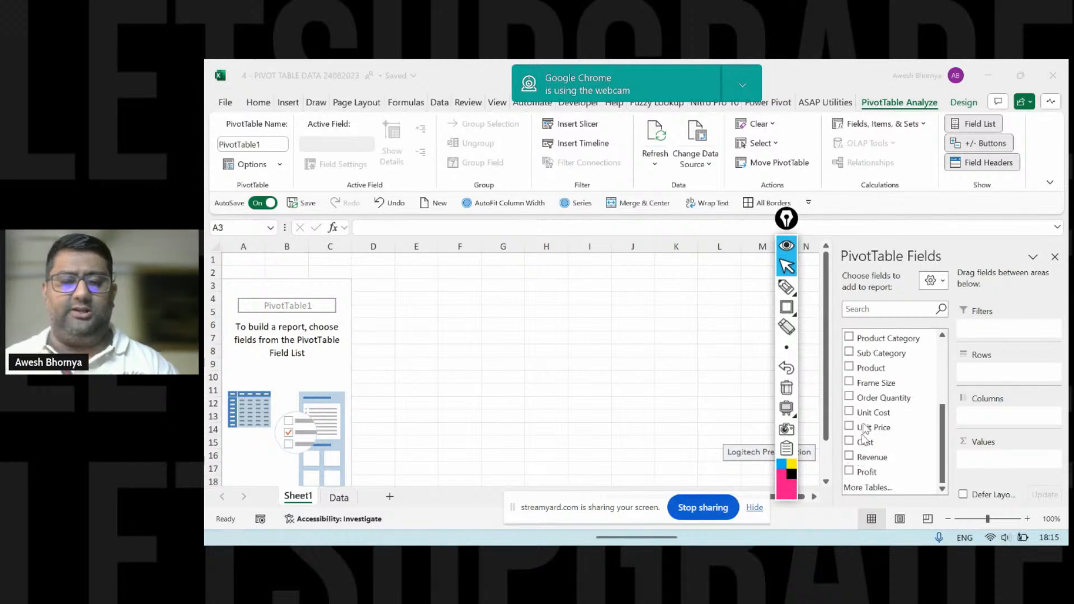
left_click(850, 471)
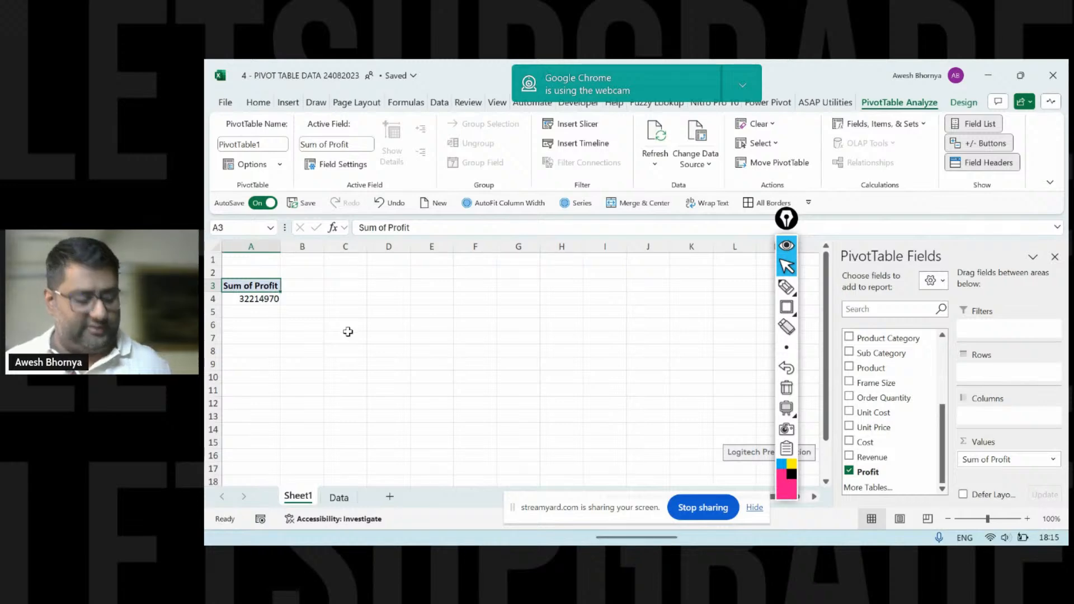
scroll(348, 331, "up", 4)
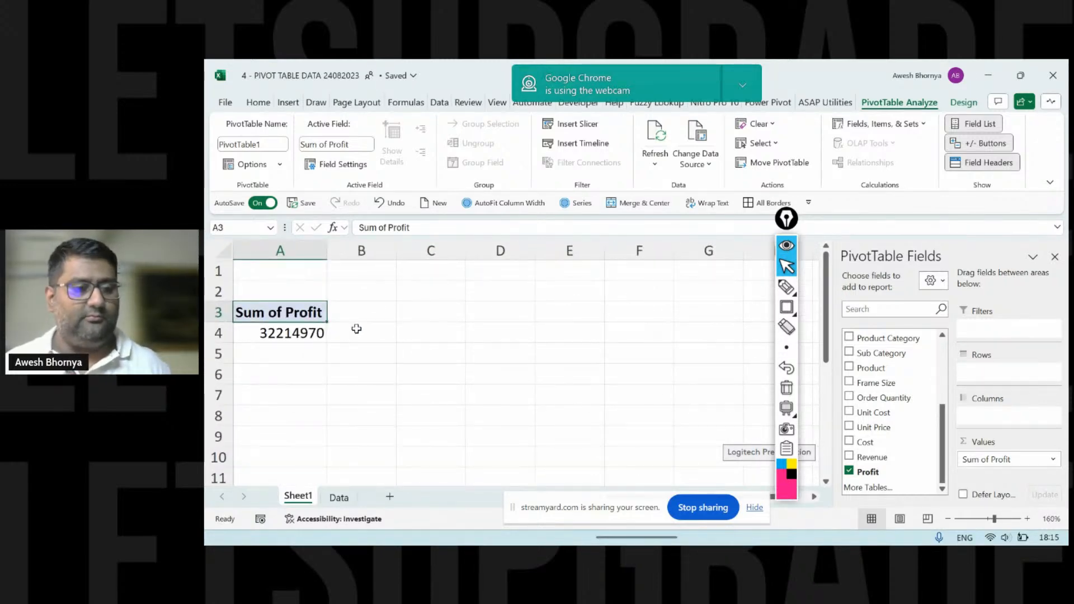
scroll(352, 330, "down", 2)
scroll(352, 330, "up", 2)
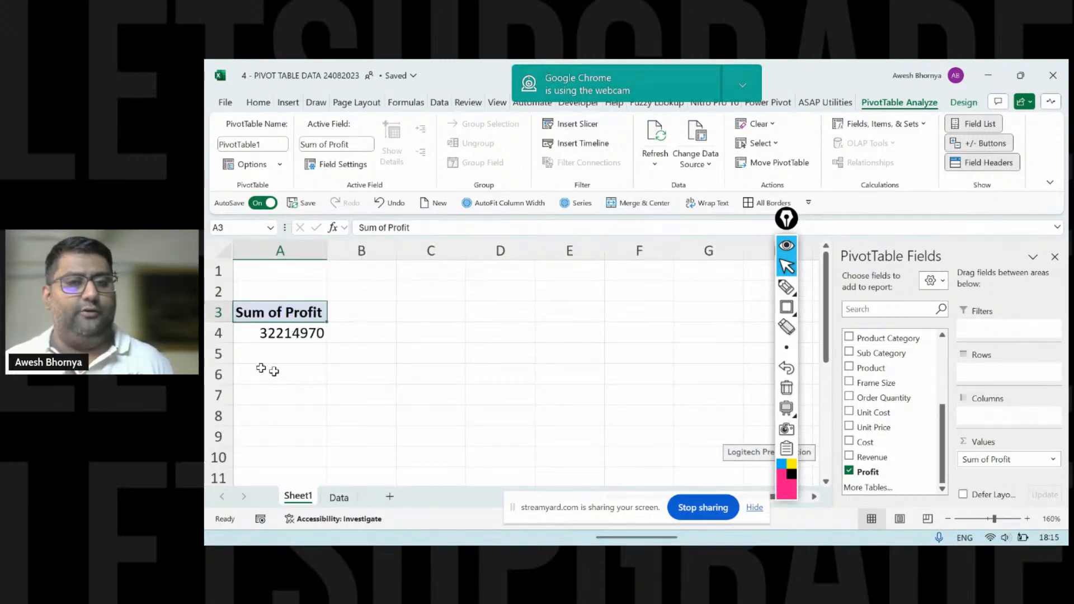
Format the Sum of Profit value field as Accounting with 0 decimal places and the $ English (United States) symbol.
left_click(292, 335)
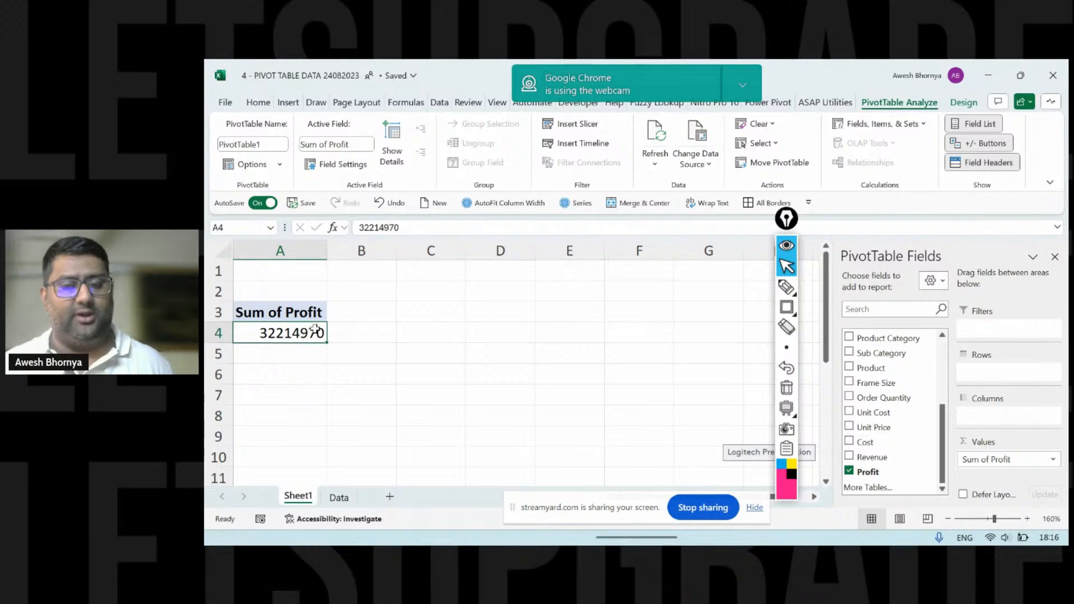
mouse_move(308, 335)
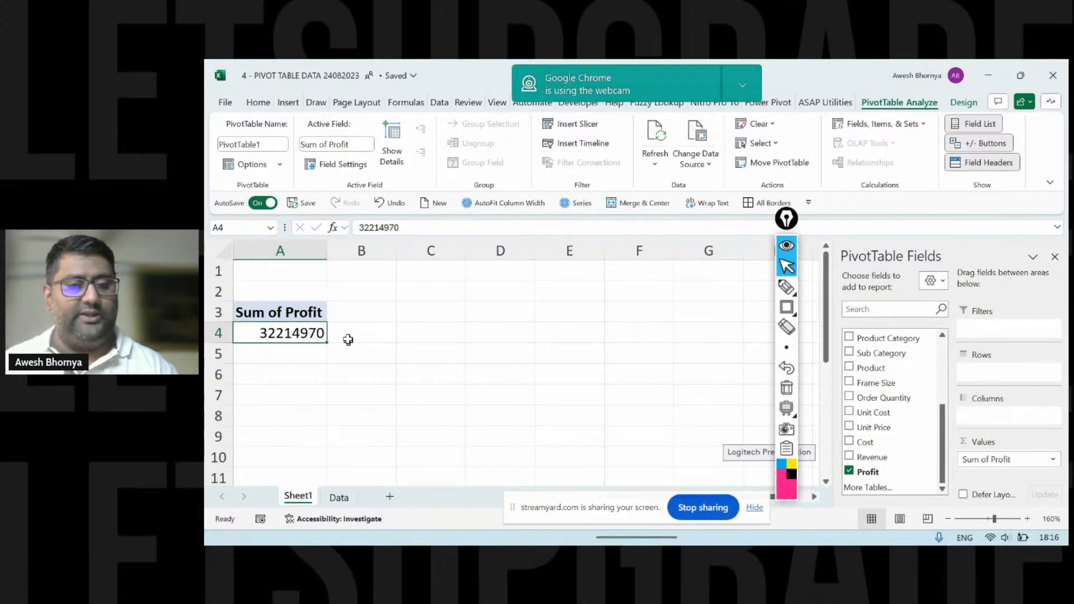
right_click(279, 331)
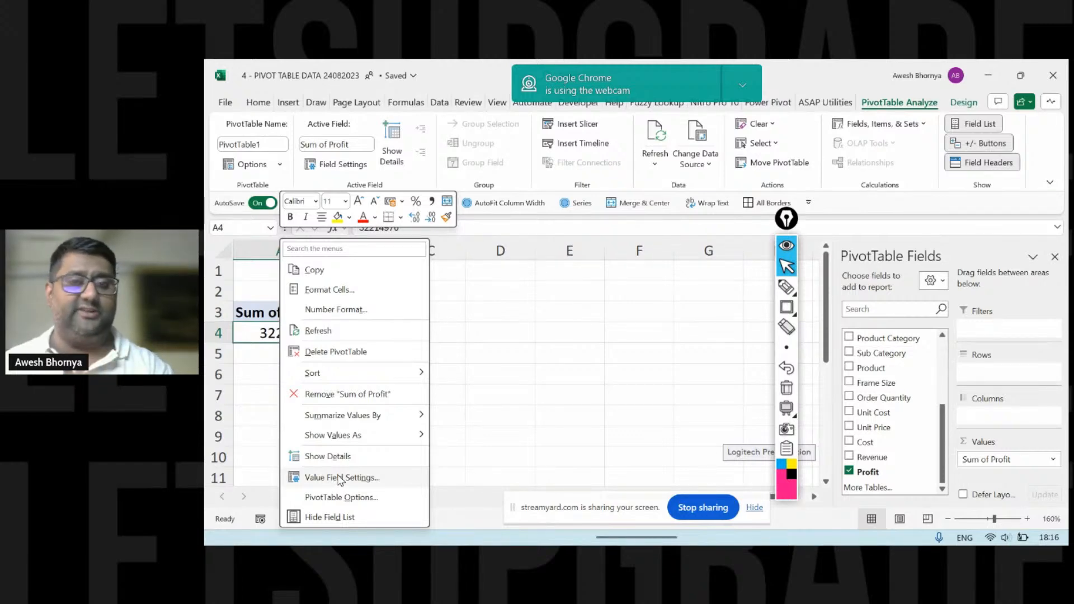
left_click(339, 478)
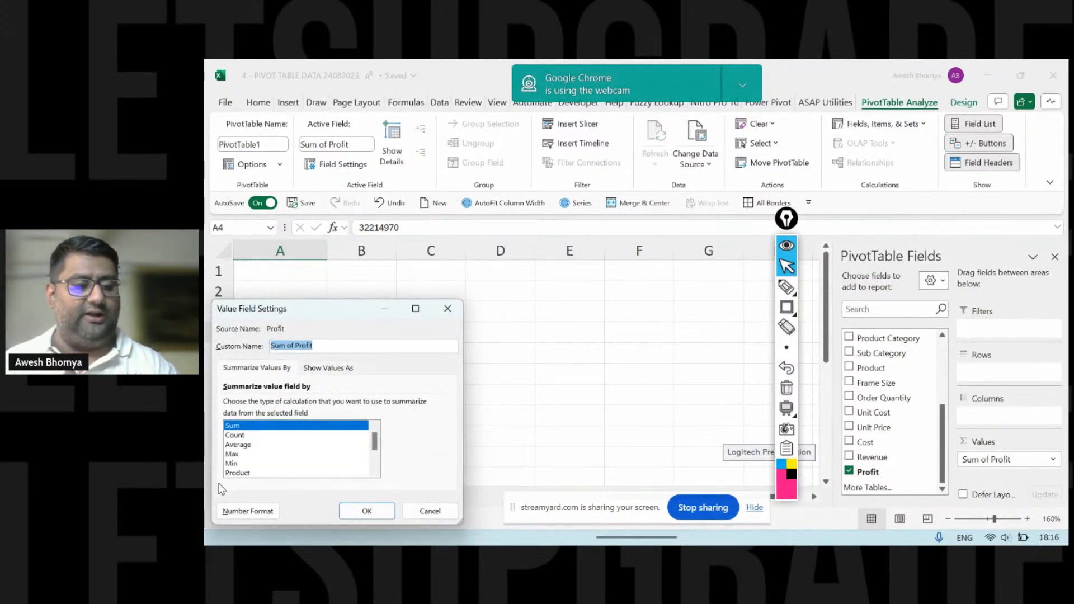
left_click(258, 511)
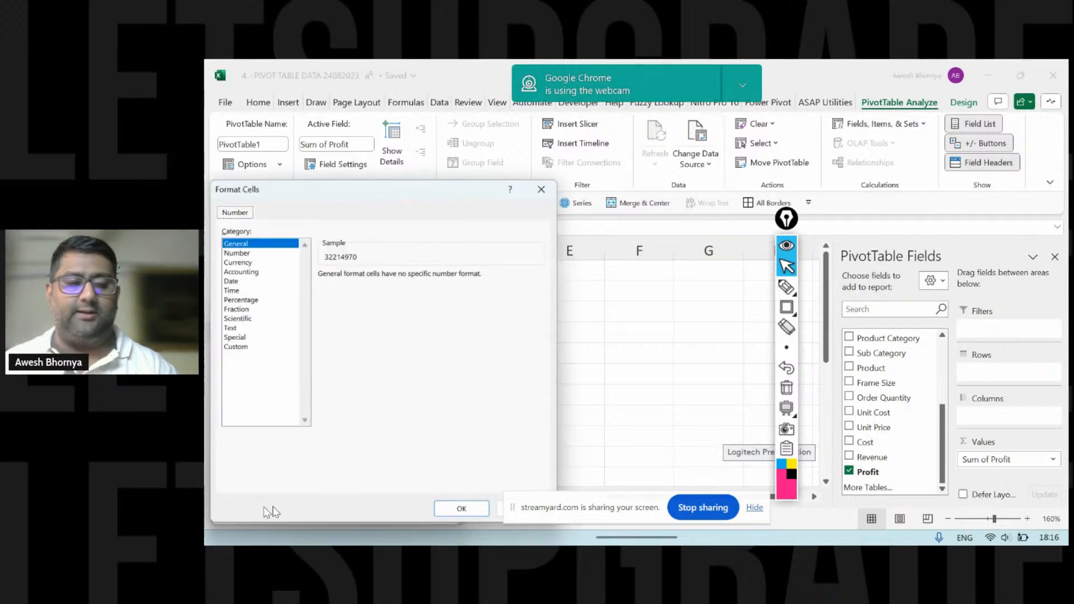
left_click(240, 272)
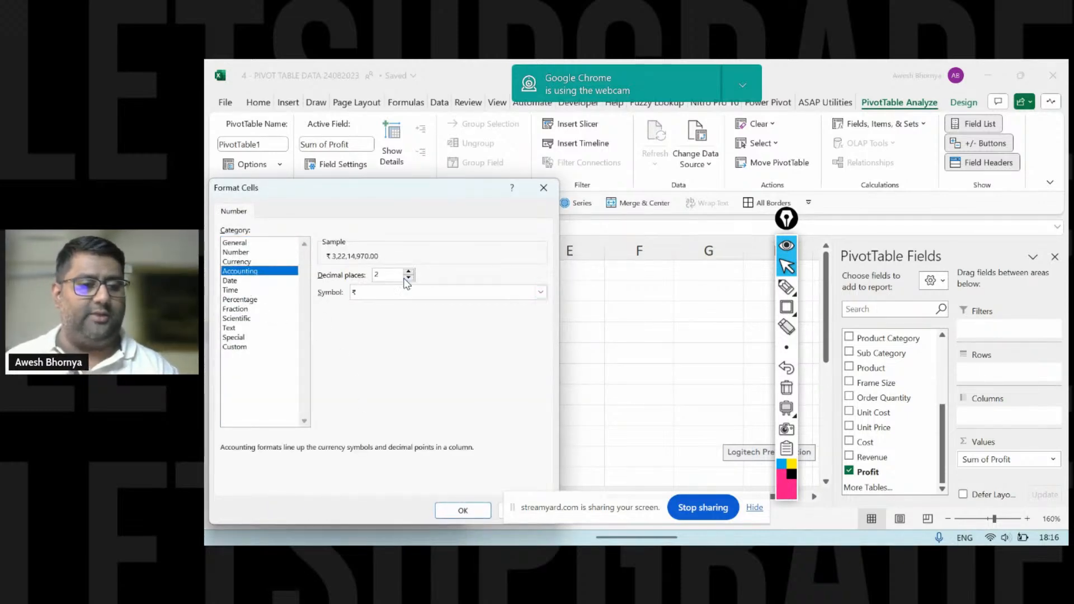
left_click(409, 278)
left_click(409, 278)
left_click(408, 292)
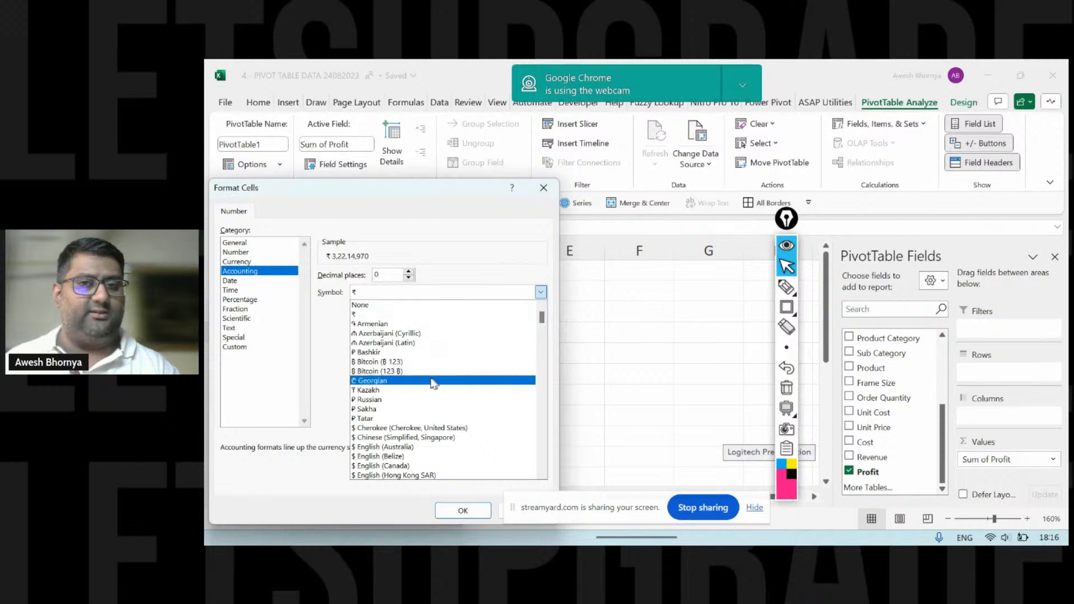
scroll(434, 380, "down", 3)
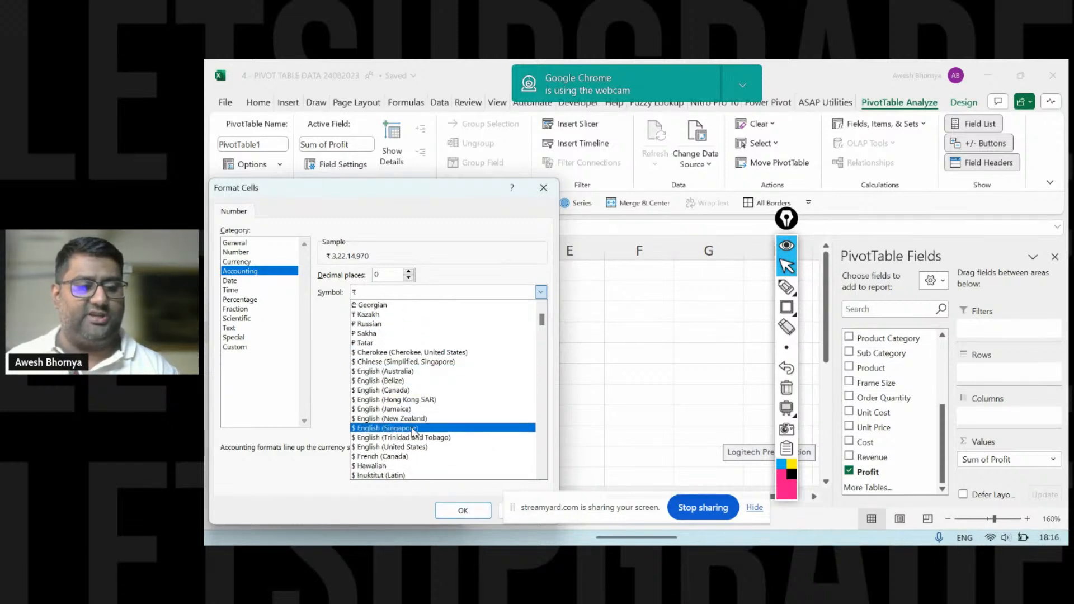
left_click(413, 447)
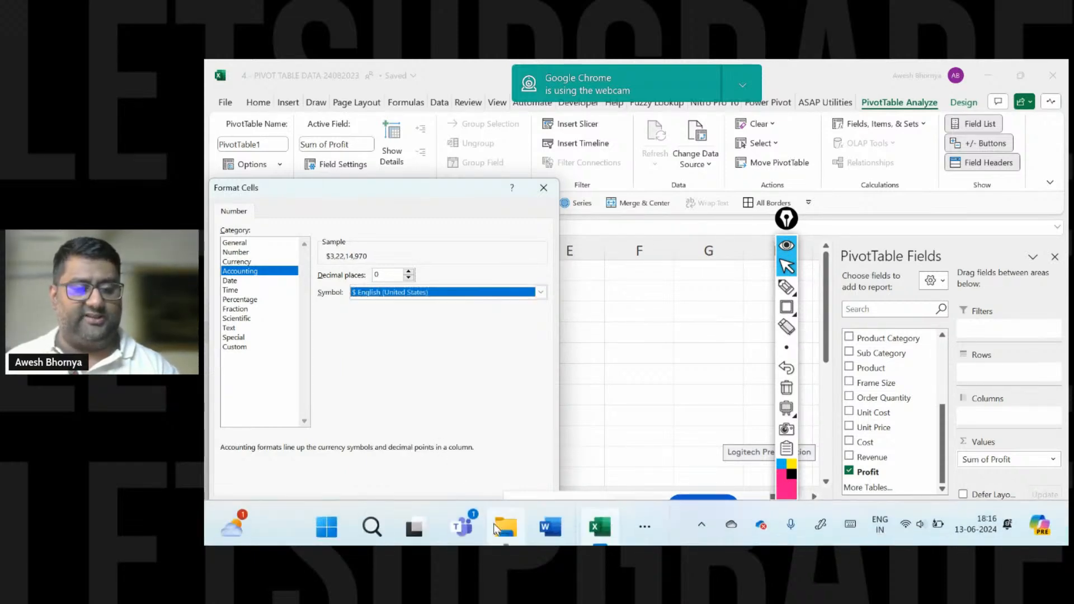
left_click(456, 509)
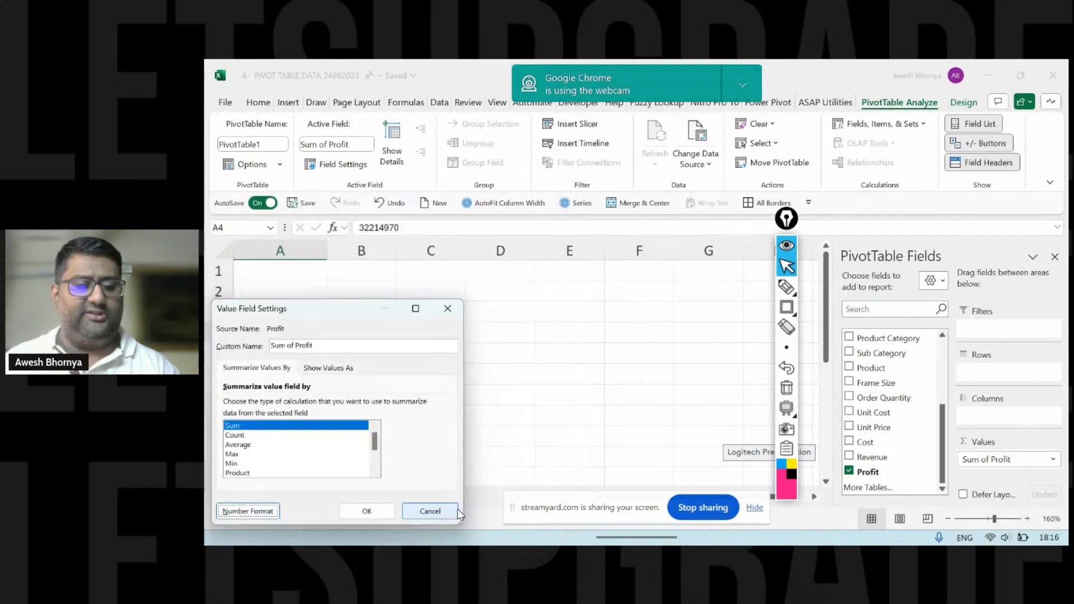
left_click(360, 514)
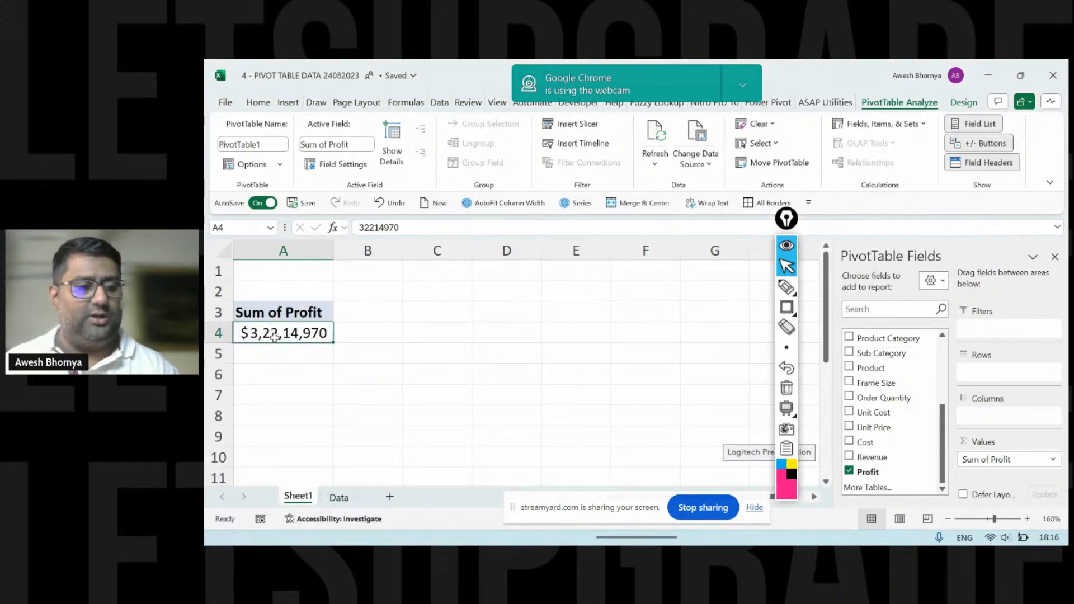
With the annotation pen, handwrite "Summarize", "Categorize/grp" and "filter" over the worksheet with arrows beside them, and clear all annotations.
mouse_move(302, 340)
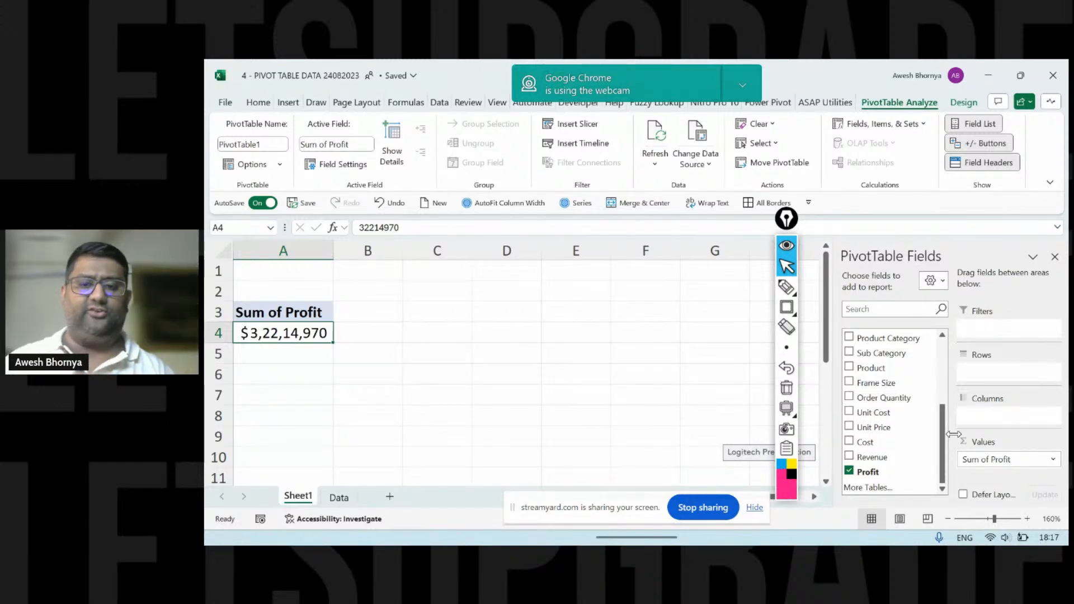
left_click(787, 287)
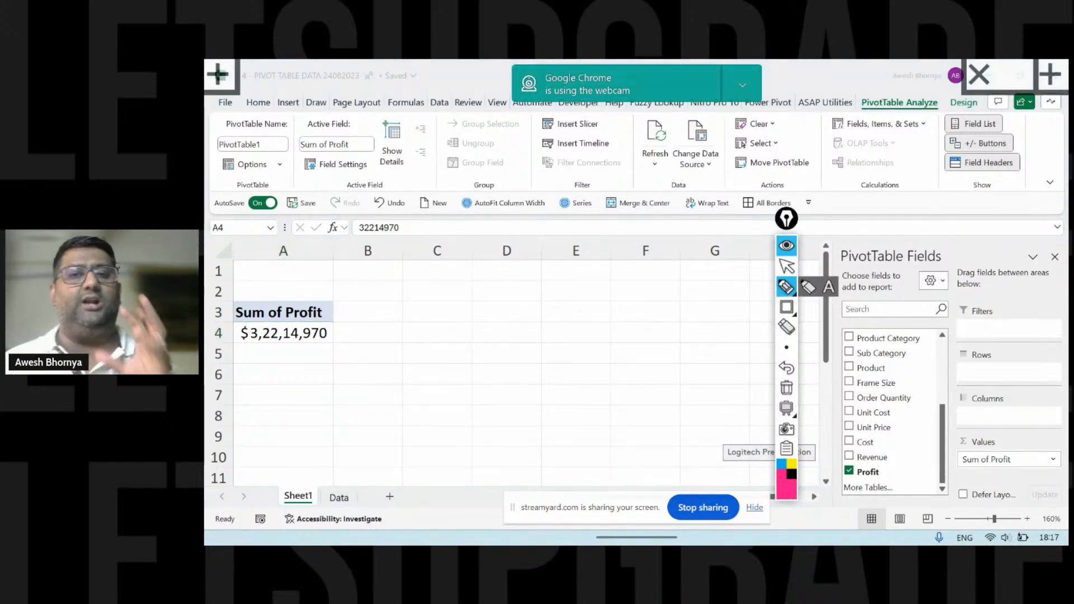
mouse_move(490, 317)
left_mouse_down()
mouse_move(504, 350)
mouse_move(527, 321)
mouse_move(597, 307)
mouse_move(658, 262)
left_mouse_up()
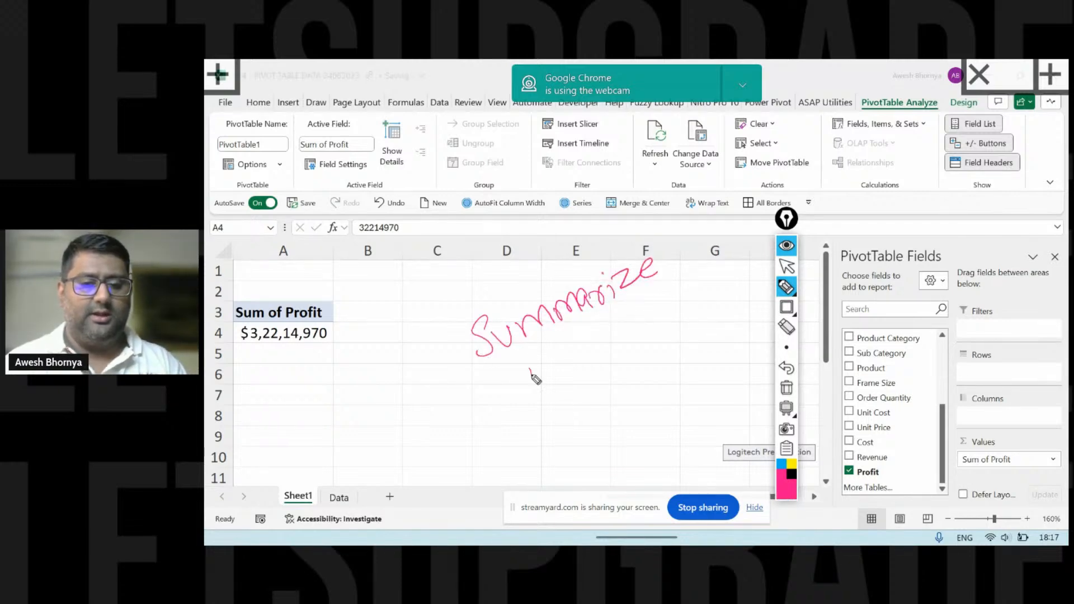
mouse_move(532, 375)
left_mouse_down()
mouse_move(556, 394)
mouse_move(576, 372)
mouse_move(595, 412)
mouse_move(605, 360)
mouse_move(632, 353)
mouse_move(678, 300)
mouse_move(698, 336)
mouse_move(719, 297)
mouse_move(738, 334)
left_mouse_up()
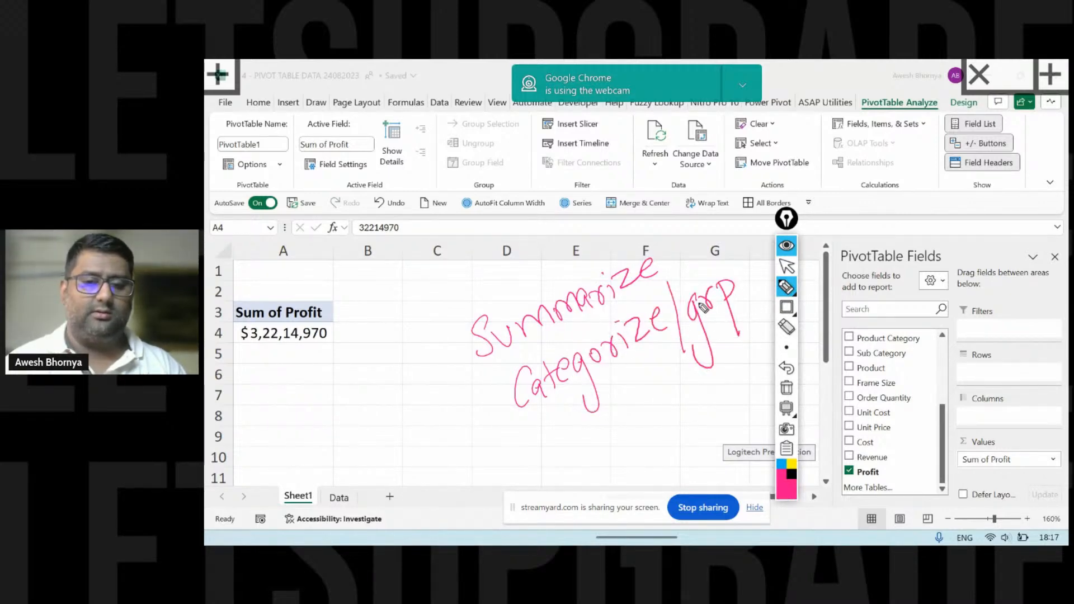
mouse_move(587, 417)
left_mouse_down()
mouse_move(594, 442)
mouse_move(622, 461)
mouse_move(623, 427)
mouse_move(643, 413)
mouse_move(679, 413)
mouse_move(681, 394)
left_mouse_up()
mouse_move(426, 351)
left_mouse_down()
mouse_move(514, 474)
mouse_move(525, 438)
mouse_move(473, 350)
mouse_move(495, 358)
left_mouse_up()
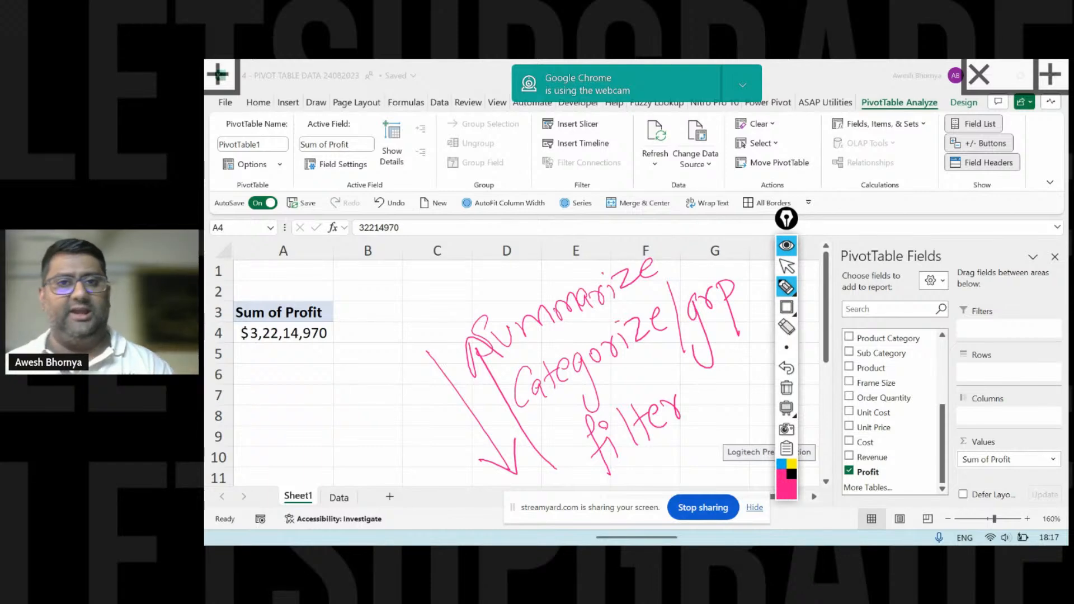
left_click(790, 272)
left_click(788, 389)
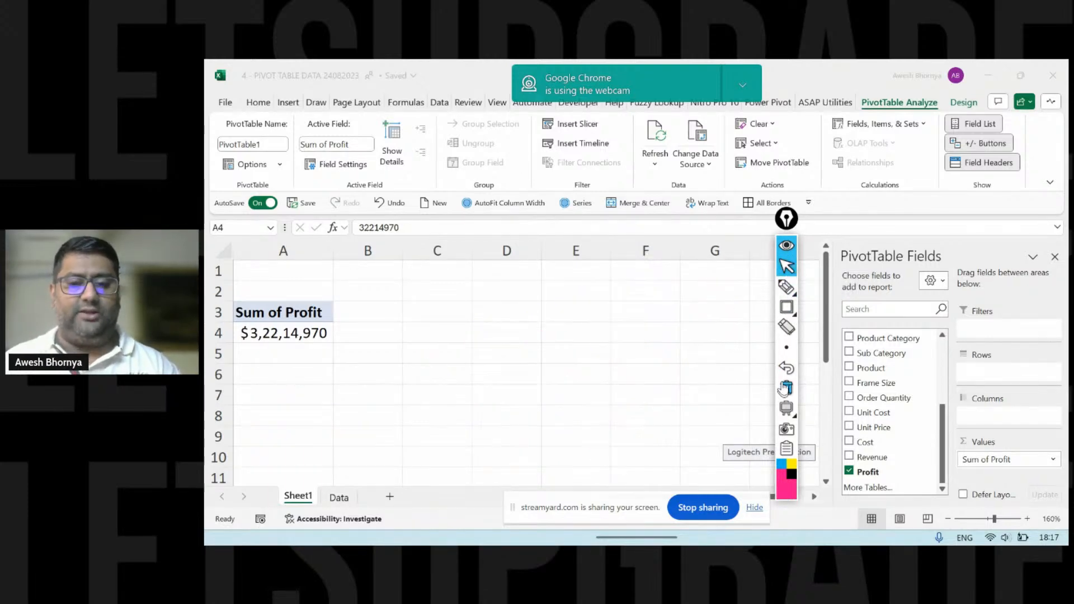
Try the Customer ID field as a second value in the PivotTable and remove it again.
left_click(305, 340)
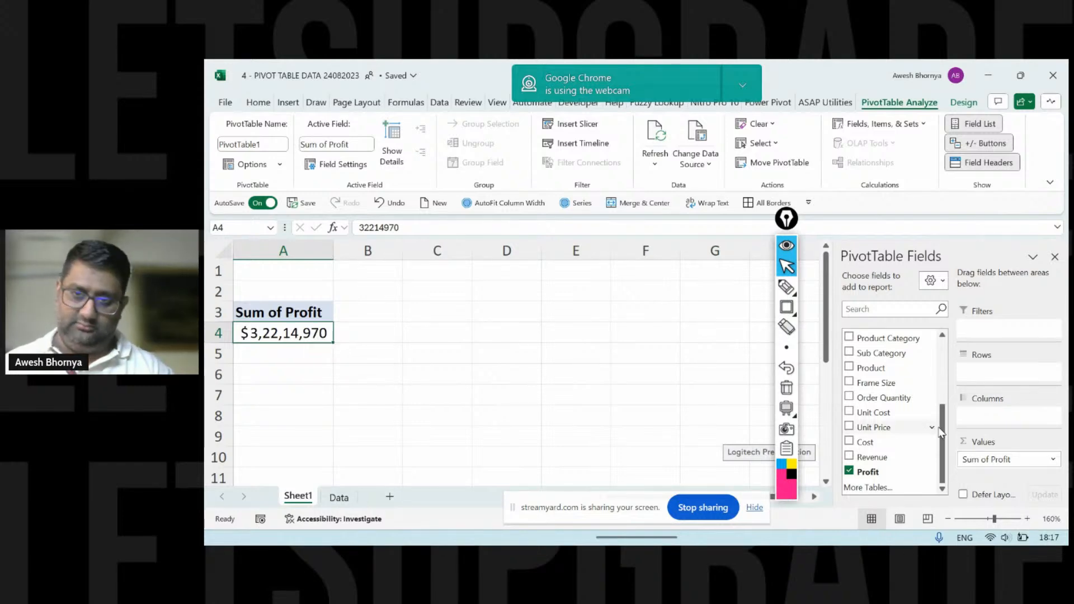
scroll(912, 394, "up", 1)
scroll(911, 395, "up", 1)
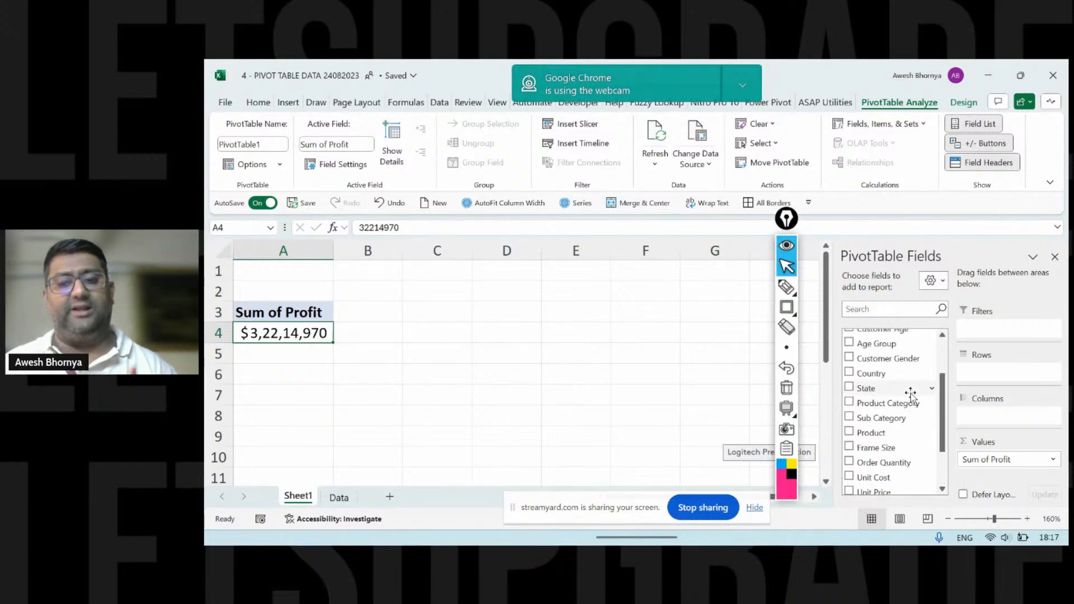
scroll(911, 394, "up", 1)
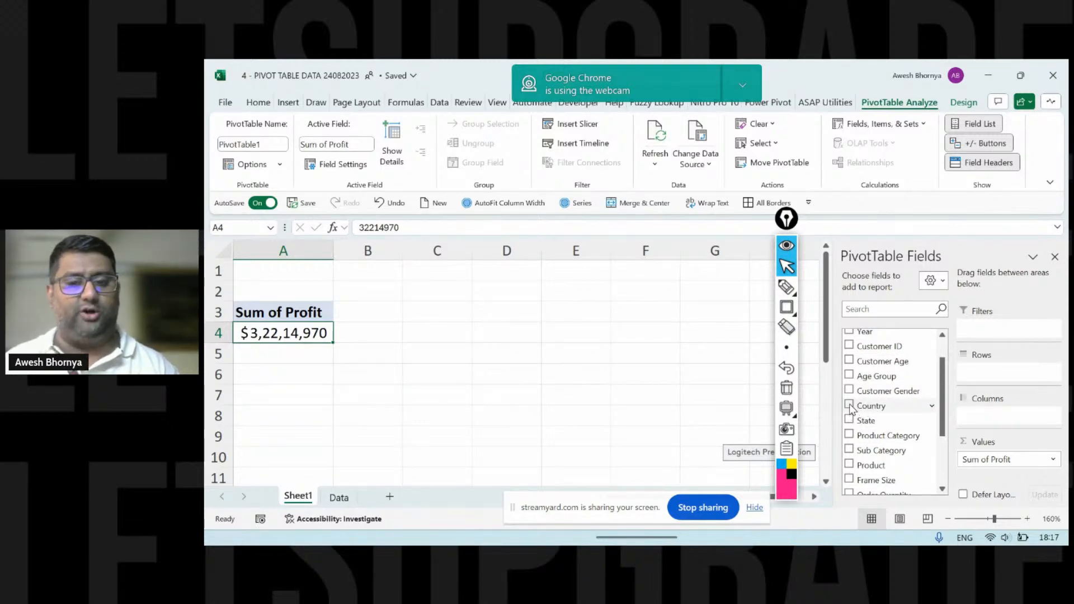
scroll(850, 408, "down", 3)
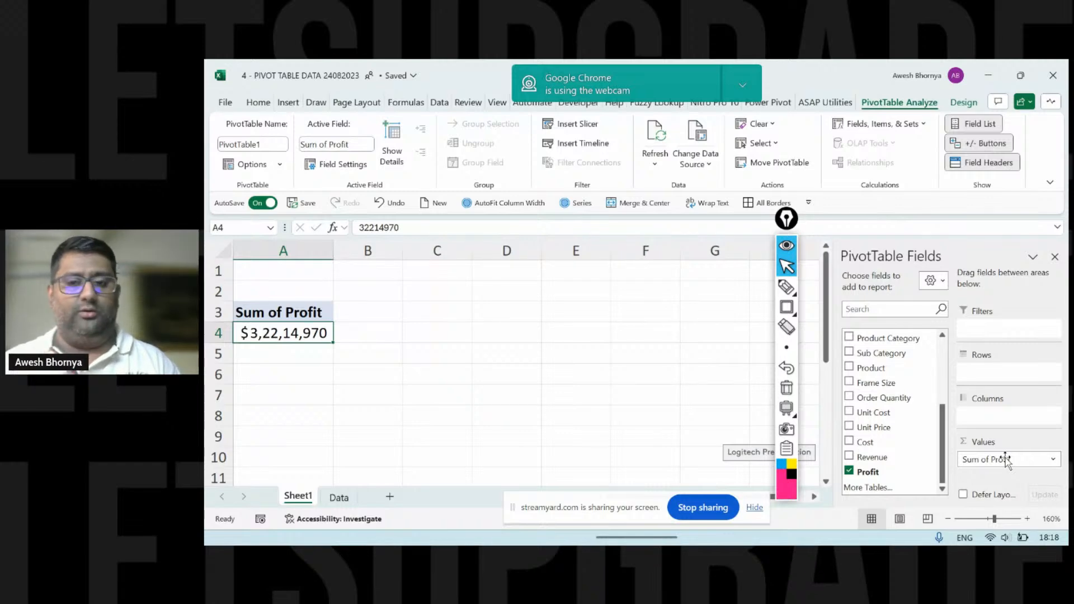
scroll(862, 386, "up", 3)
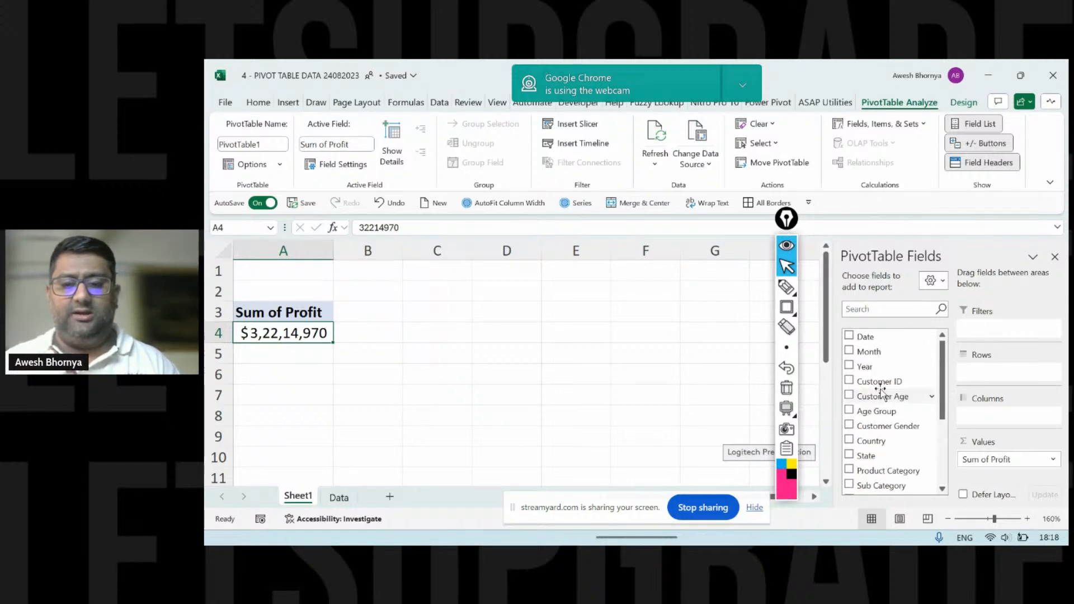
left_click(849, 382)
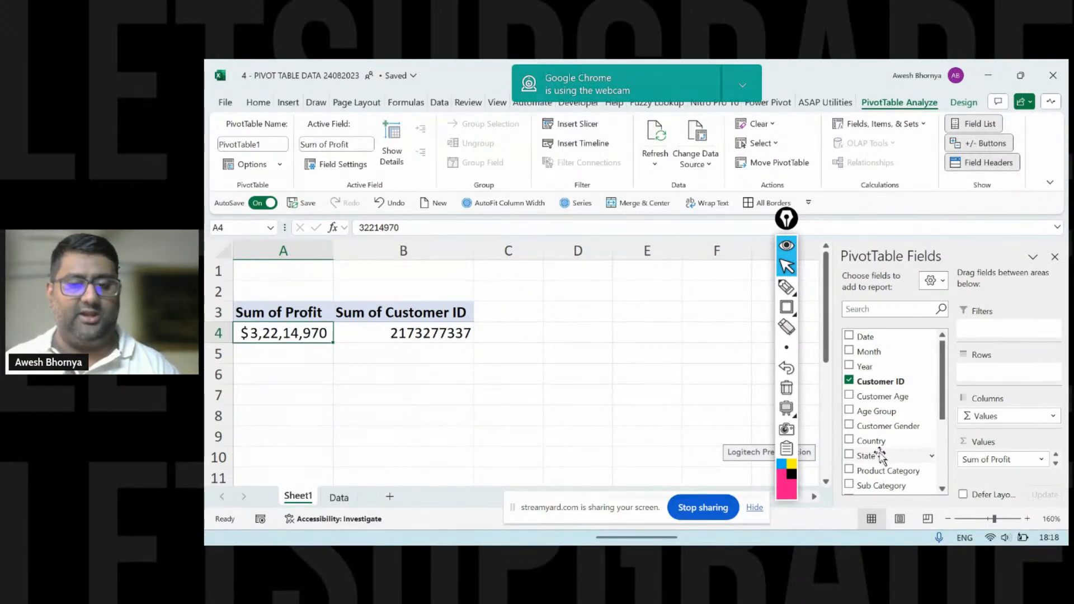
left_click(850, 382)
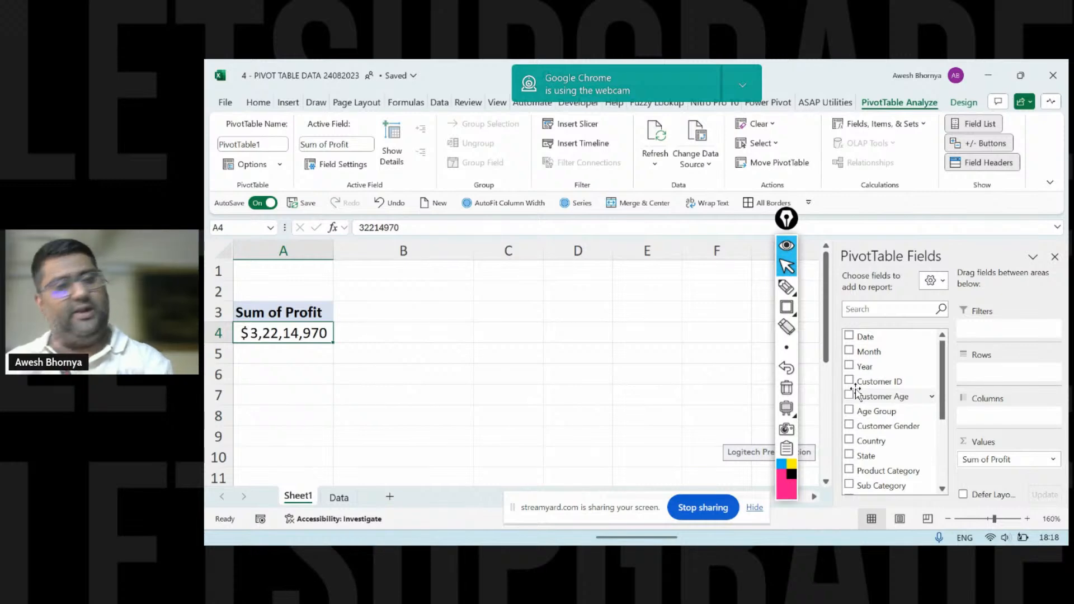
Break down the profit by adding the Country field to the PivotTable's Rows area.
scroll(862, 397, "down", 4)
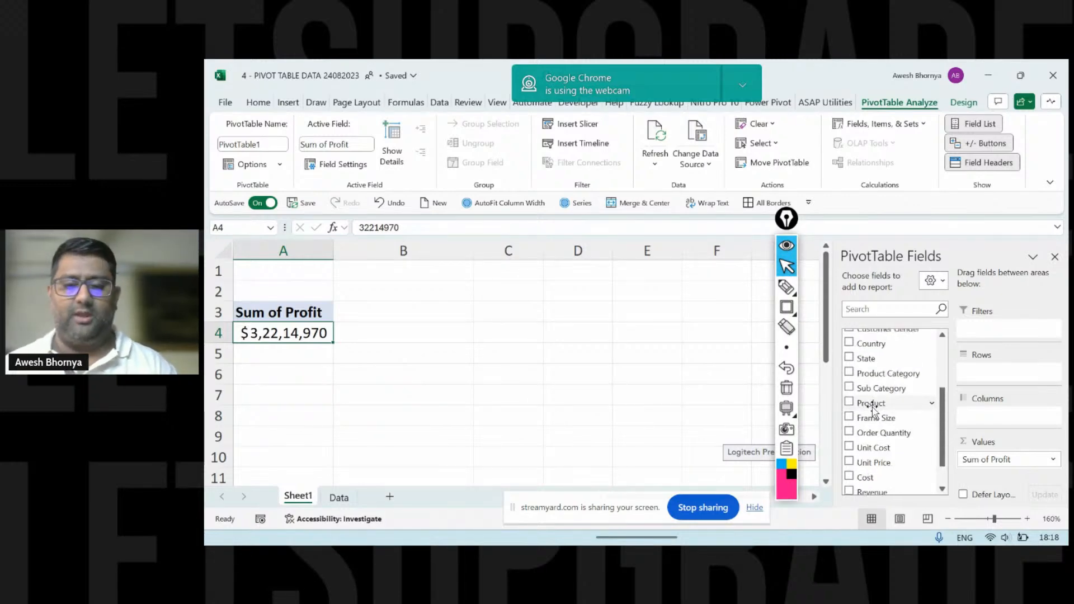
scroll(874, 414, "up", 4)
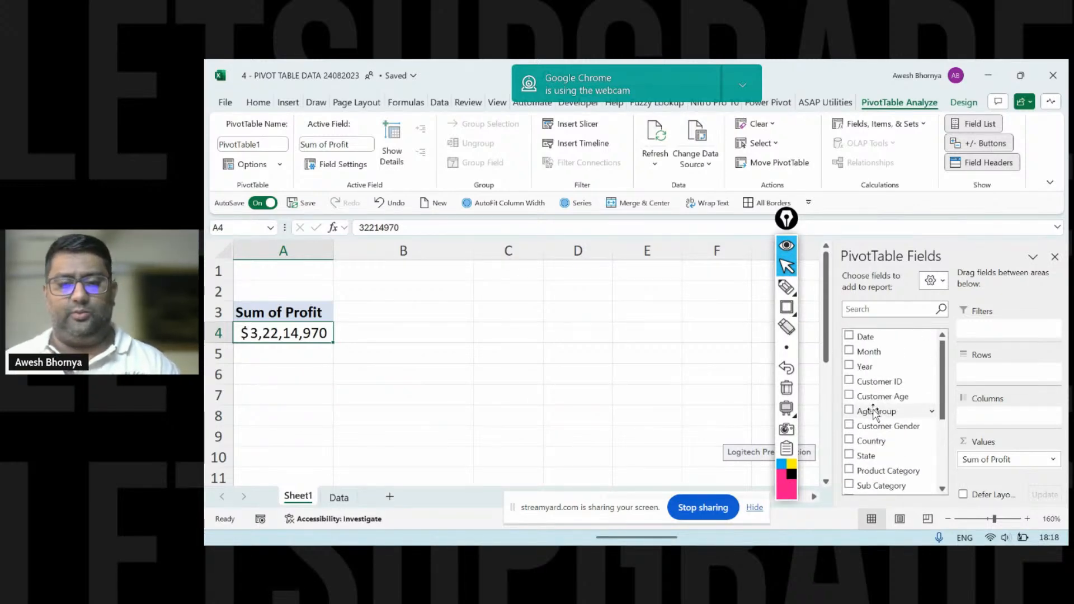
left_click(849, 440)
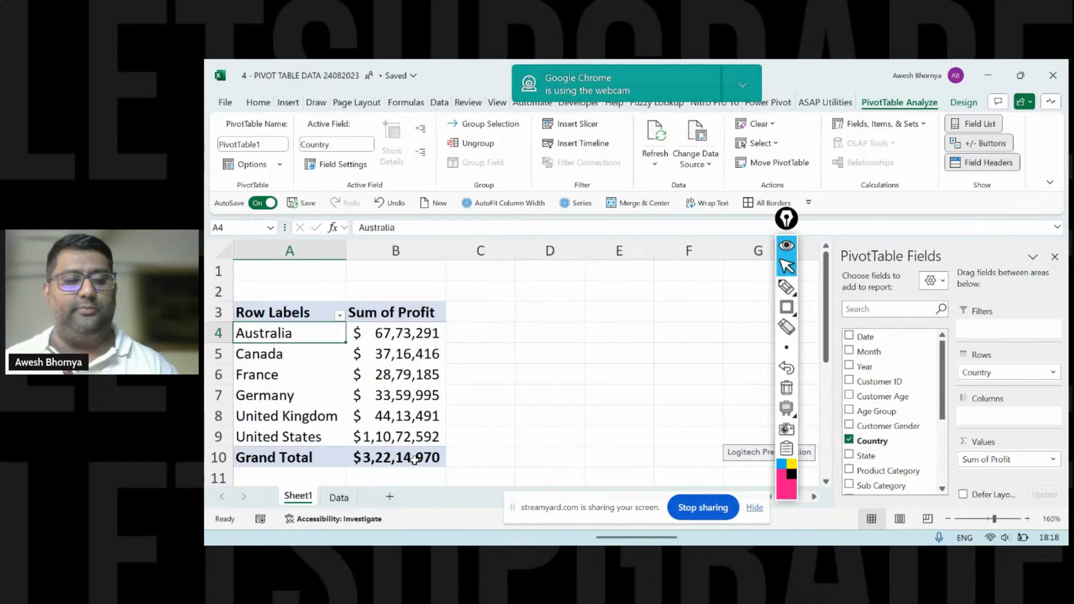
Examine the Sum of Profit by country, comparing the United States value with those from Australia to the United Kingdom and the grand total.
mouse_move(414, 459)
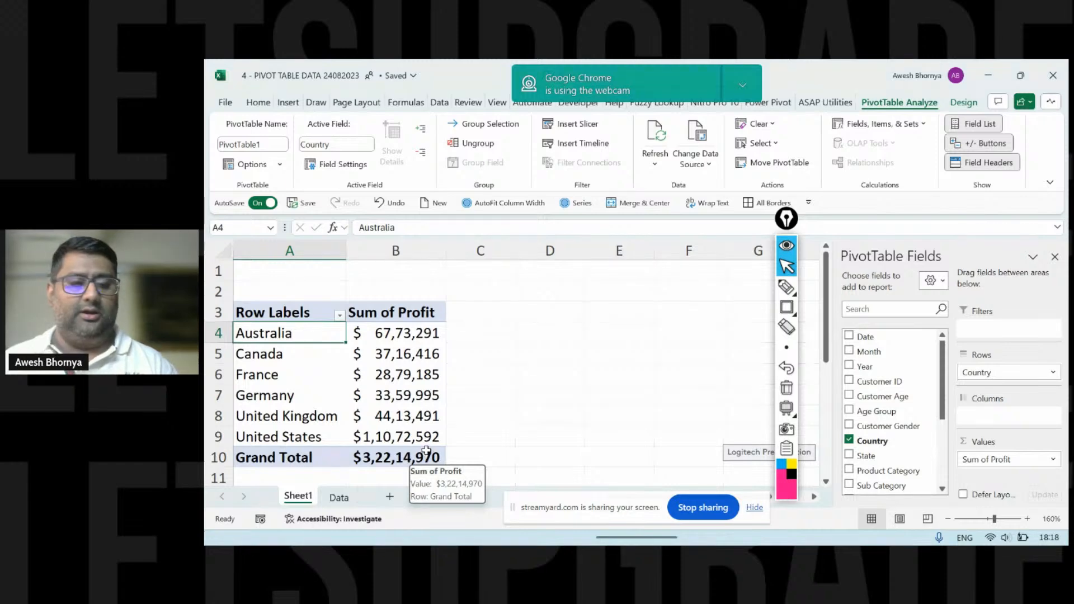
mouse_move(394, 435)
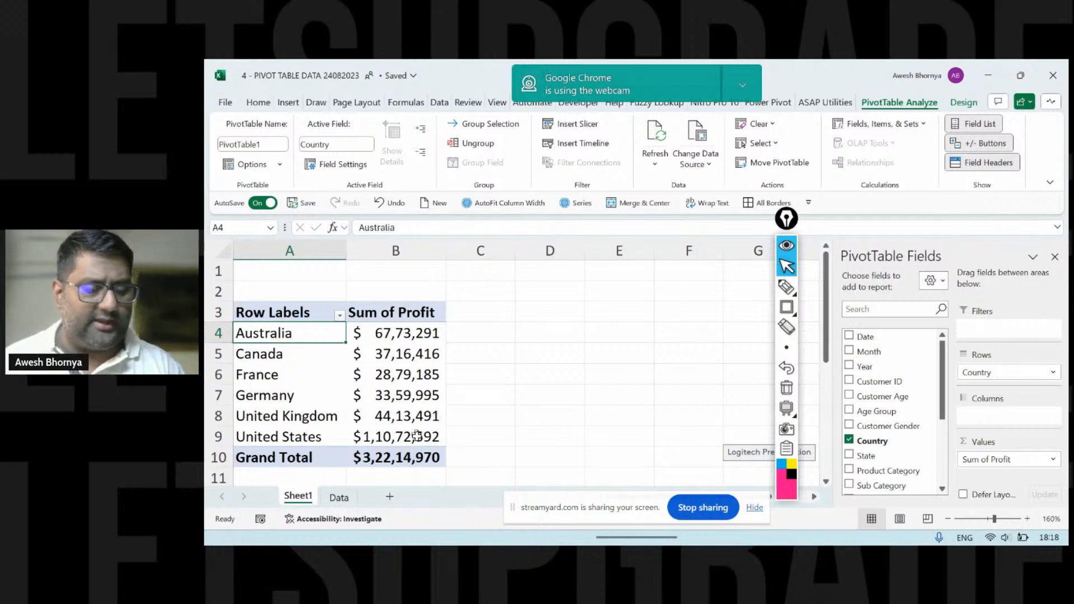
left_click(426, 333)
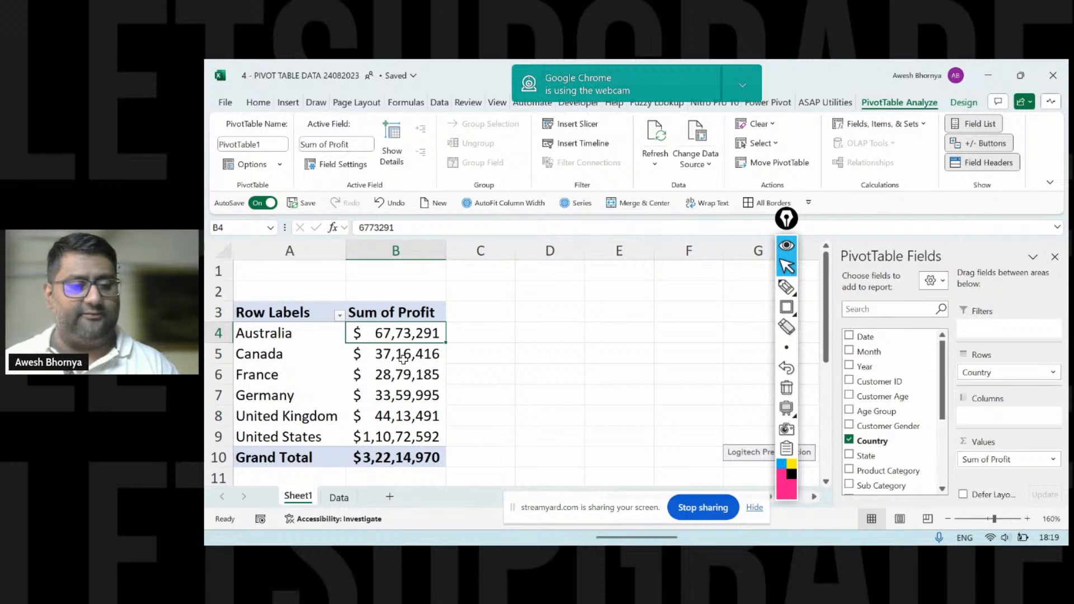
left_click(413, 441)
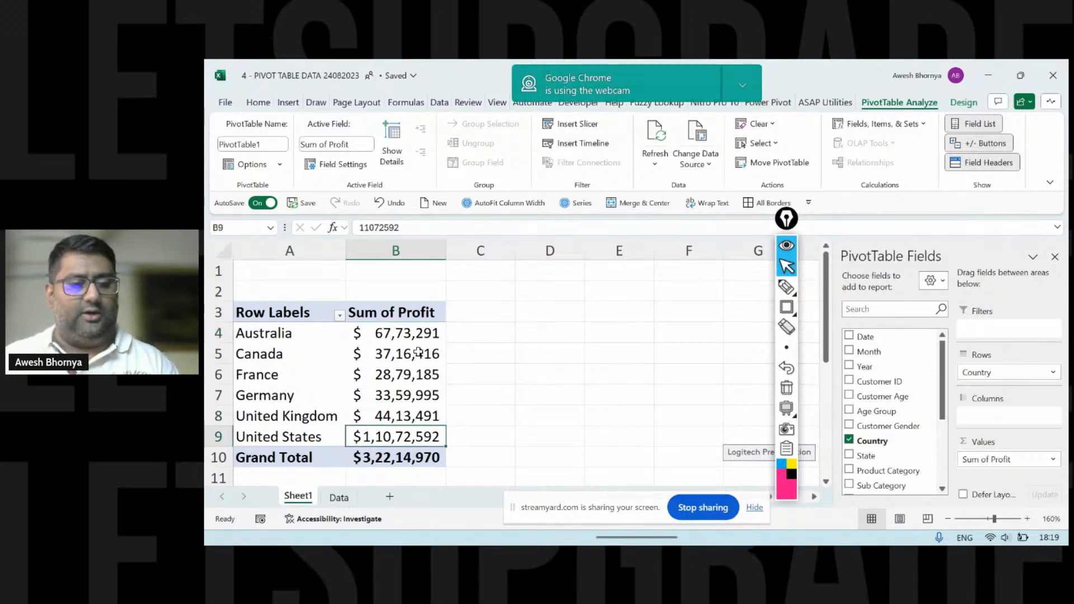
left_click(415, 416)
left_click_drag(415, 416, 409, 330)
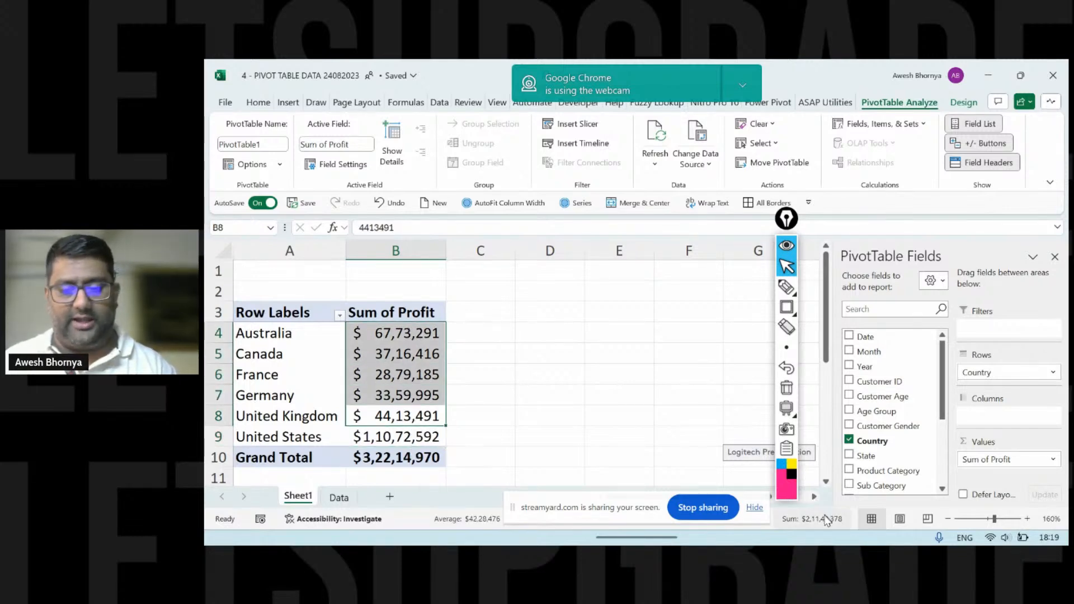
left_click(423, 435)
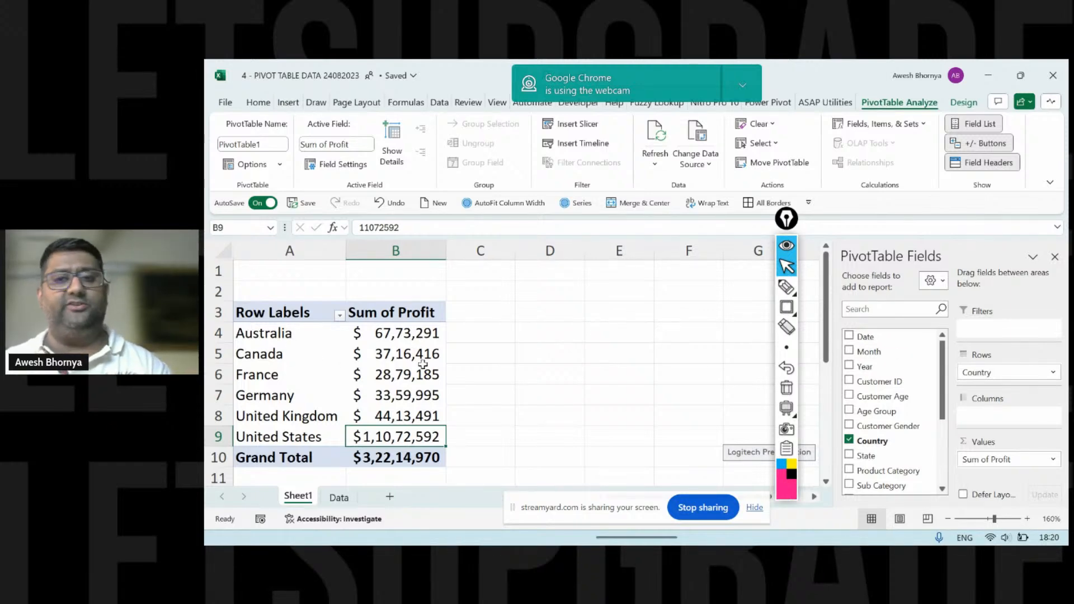
mouse_move(423, 363)
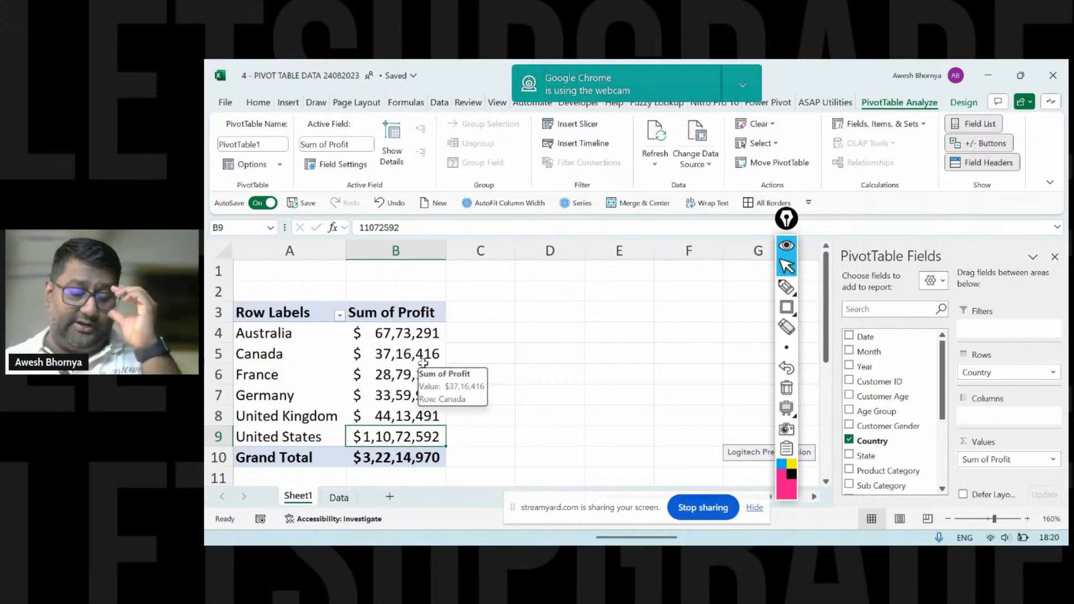
scroll(926, 389, "down", 2)
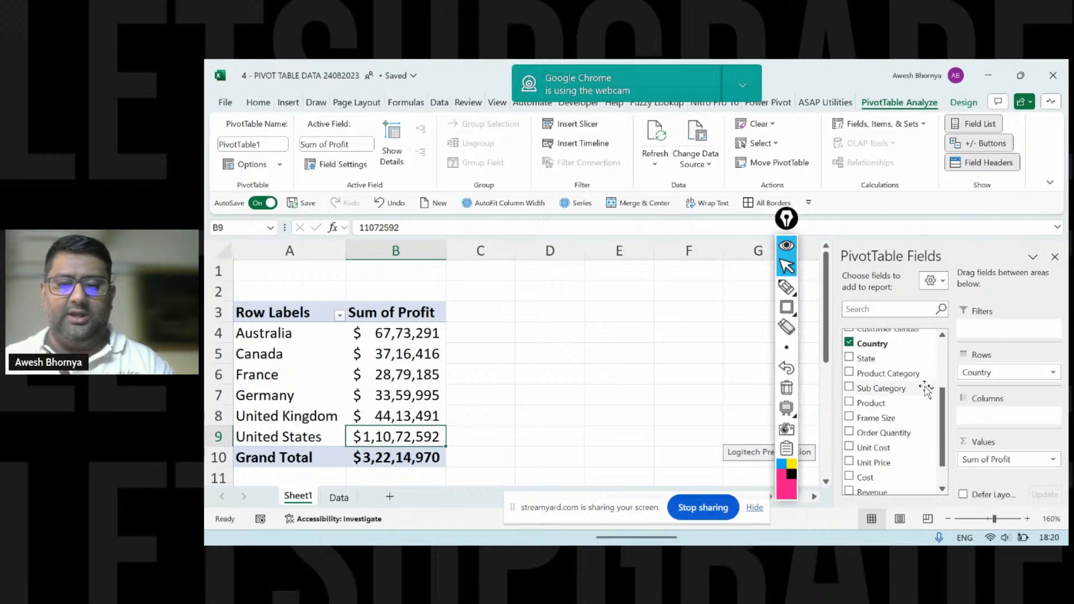
Replace the Profit field with Revenue as the summarized value in the PivotTable.
scroll(926, 389, "down", 3)
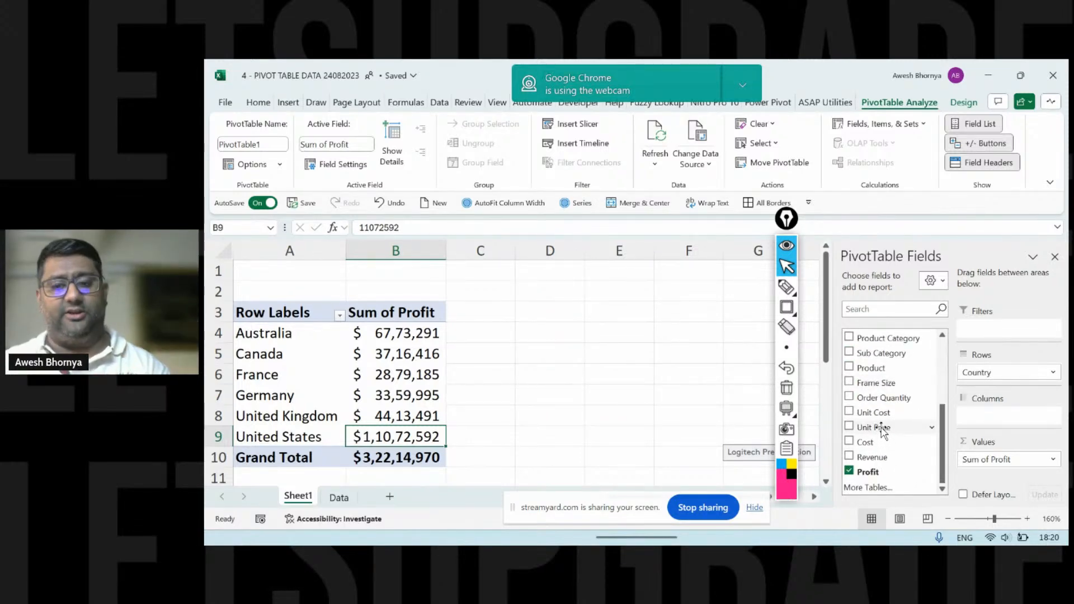
left_click(850, 472)
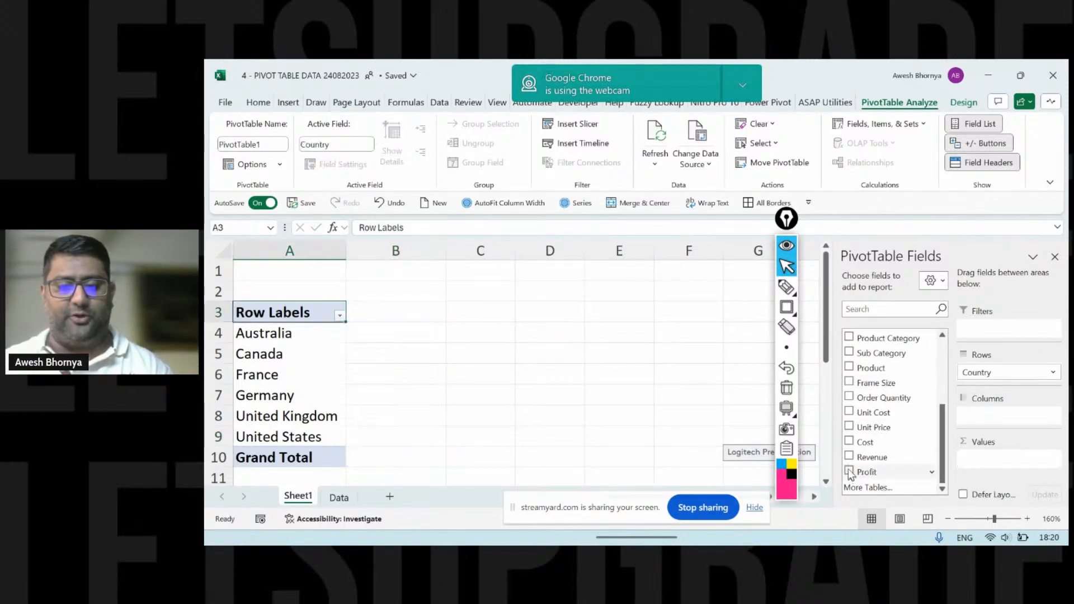
left_click(849, 457)
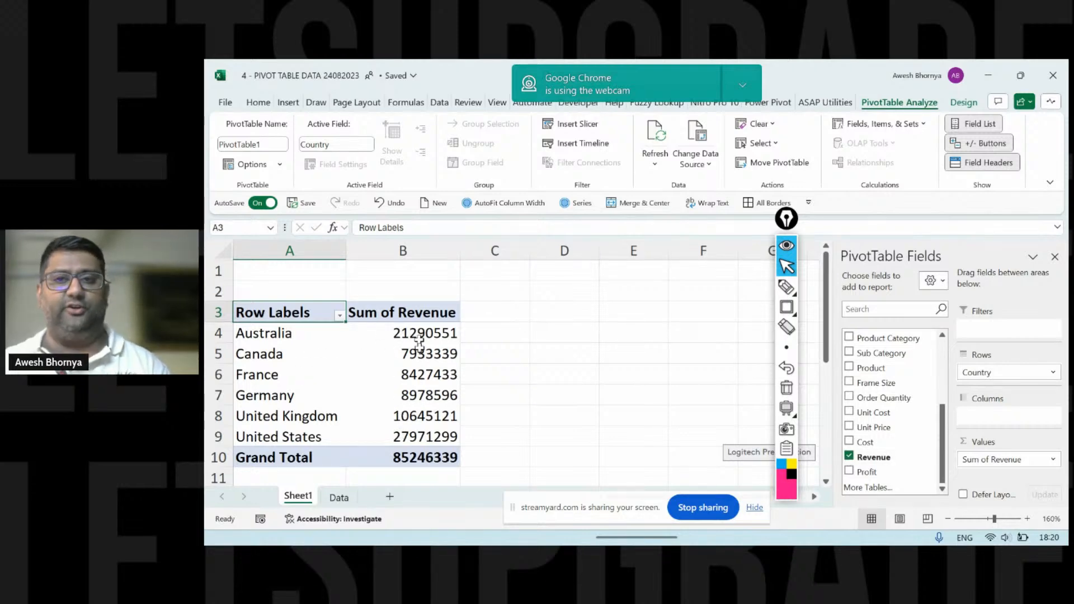
Set the Sum of Revenue field's number format to Accounting with the $ English (United States) symbol.
left_click(426, 435)
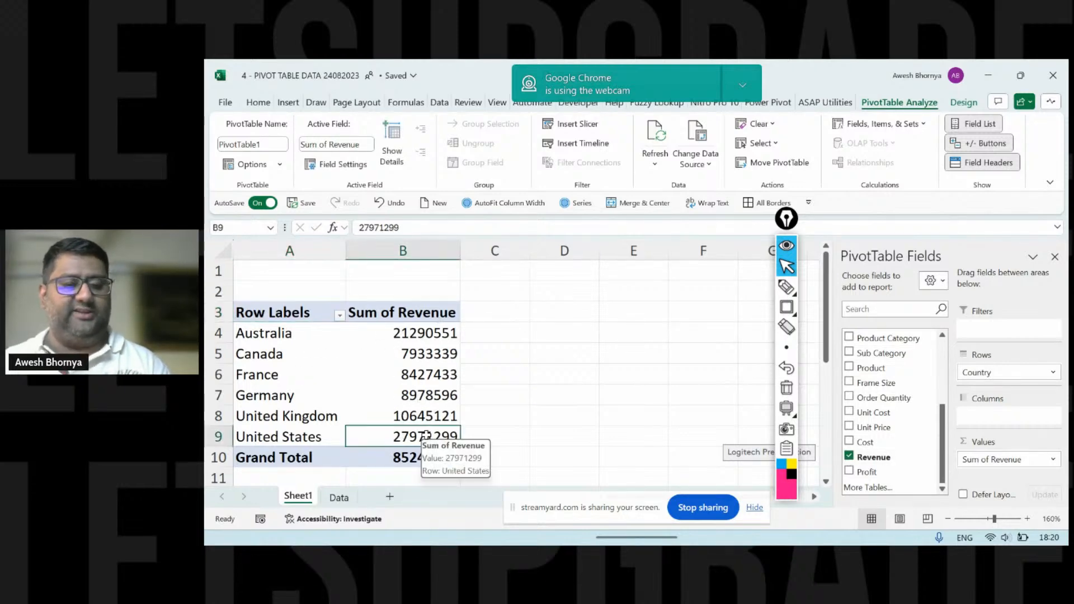
right_click(427, 437)
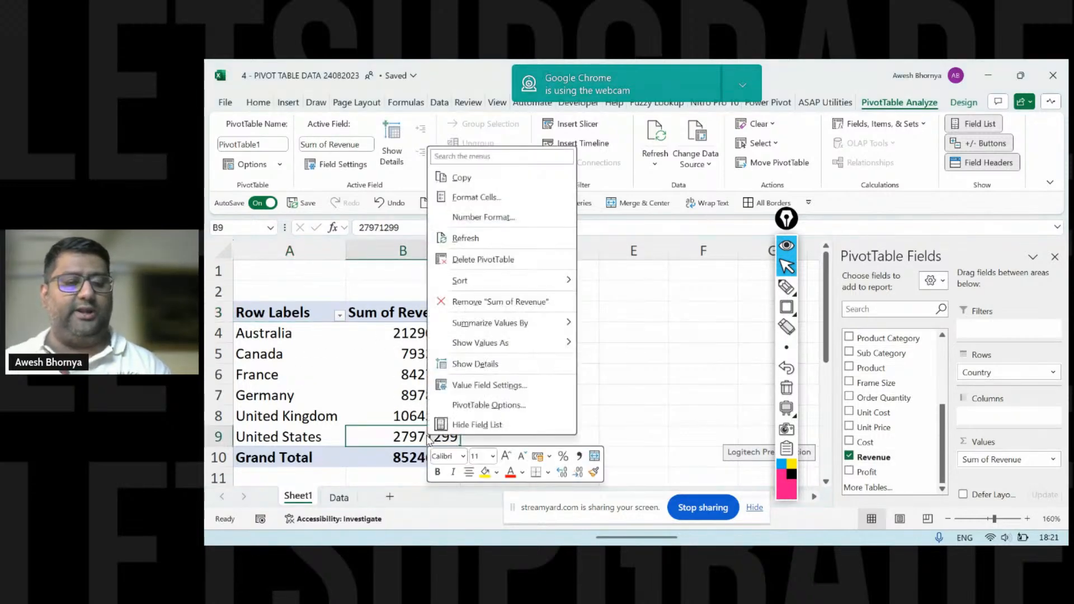
left_click(468, 385)
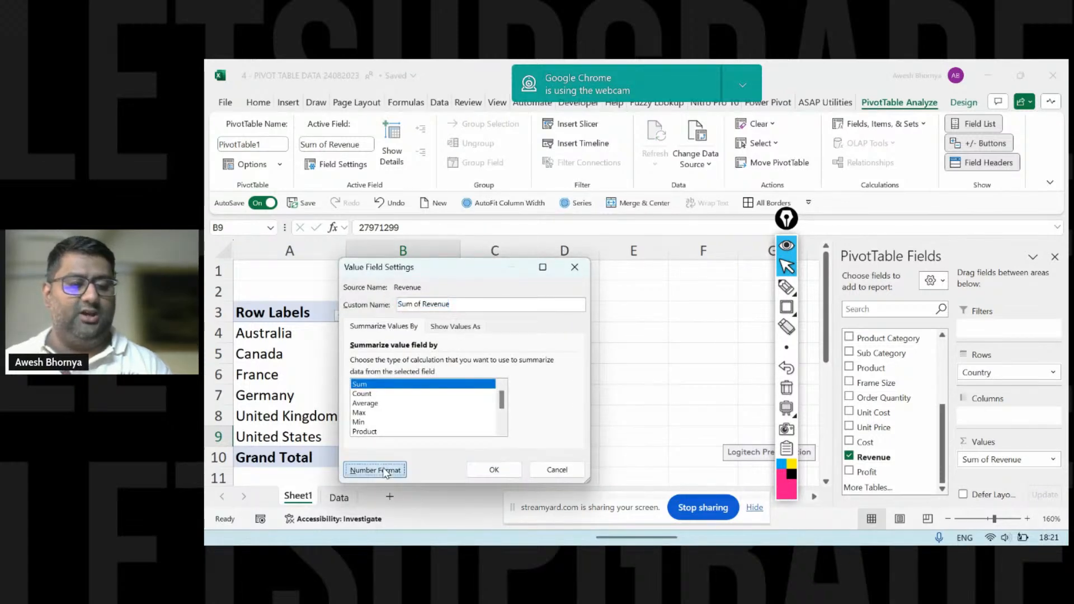
left_click(374, 470)
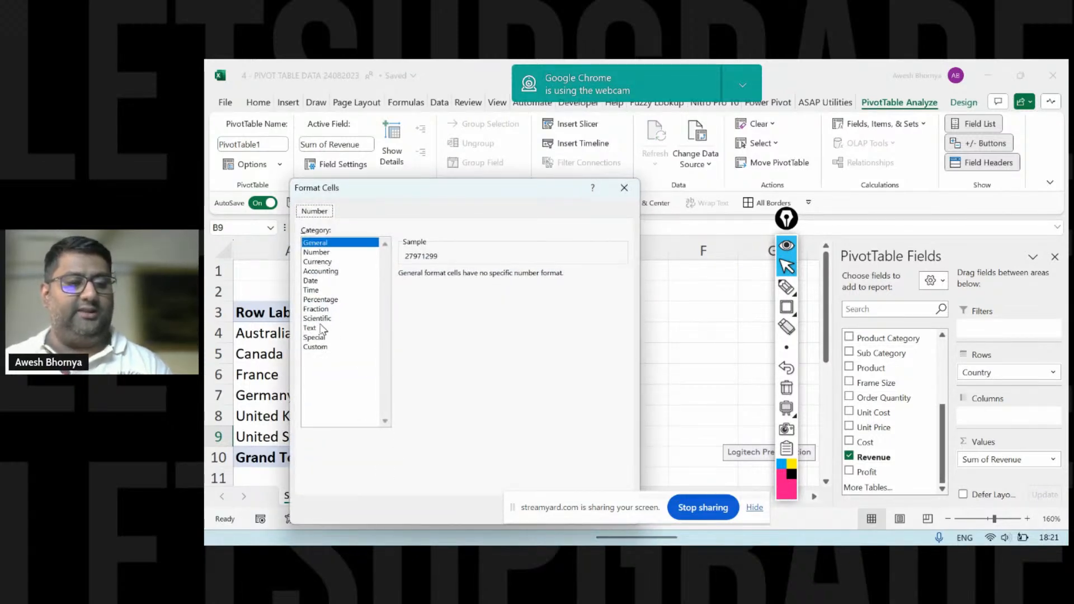
left_click(322, 272)
left_click(505, 297)
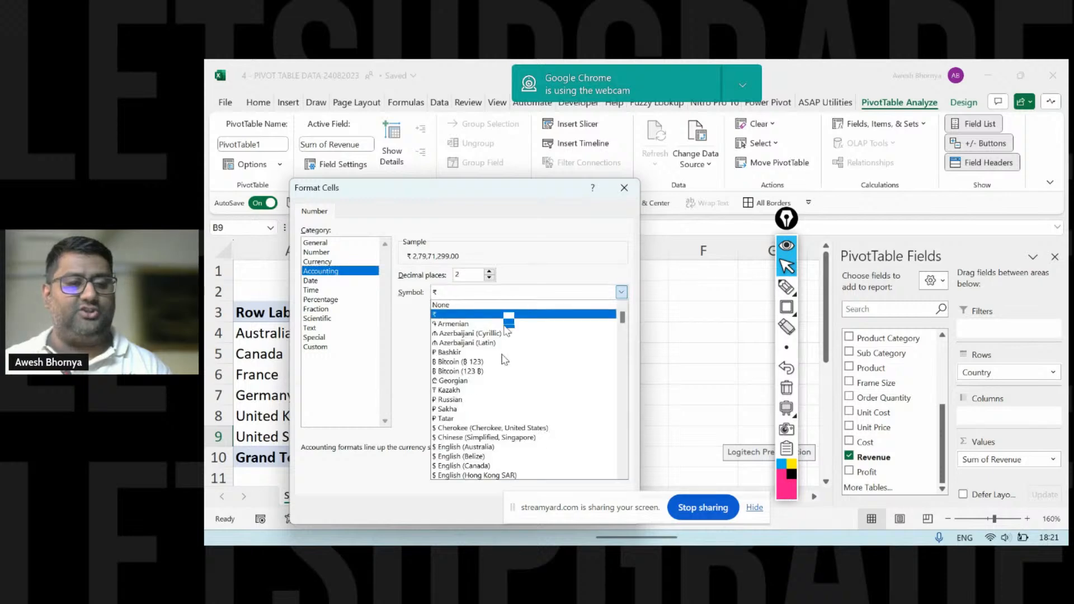
scroll(483, 465, "down", 2)
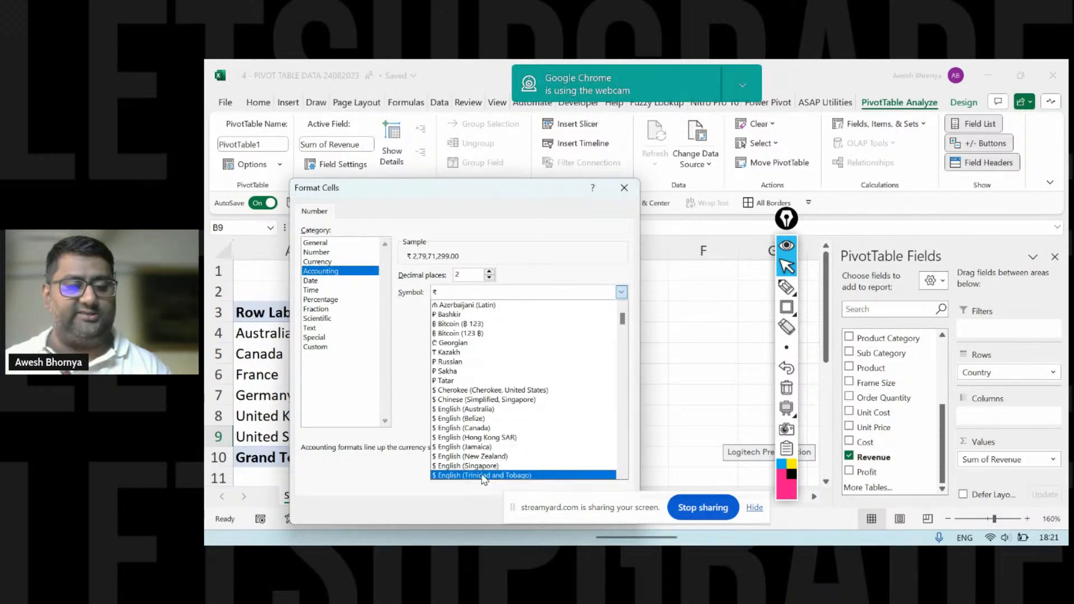
scroll(485, 459, "down", 2)
left_click(472, 447)
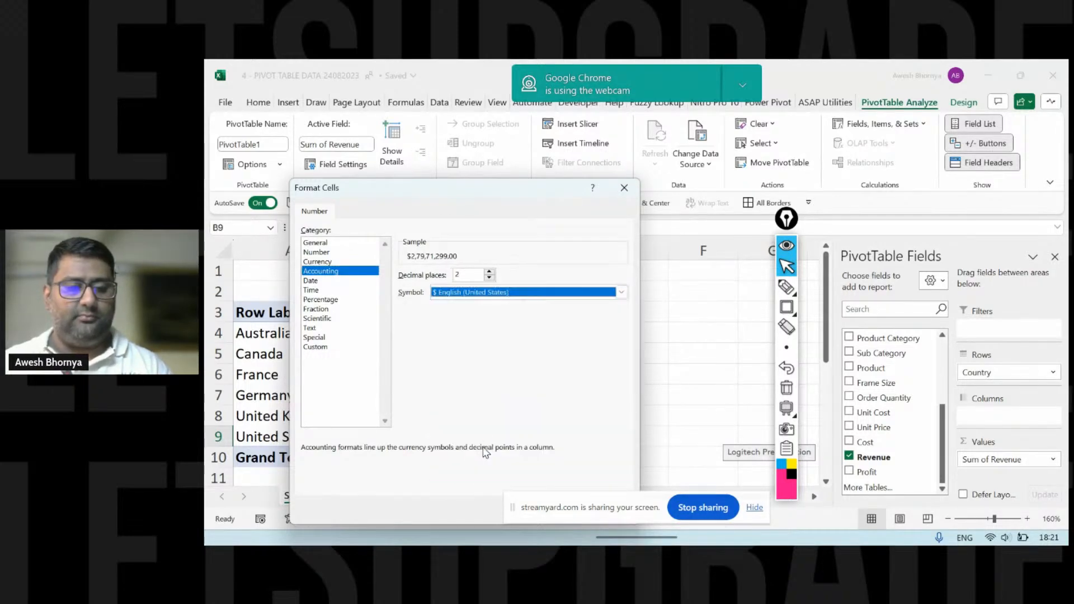
Set the revenue format to 0 decimal places and apply the value field settings.
left_click(475, 276)
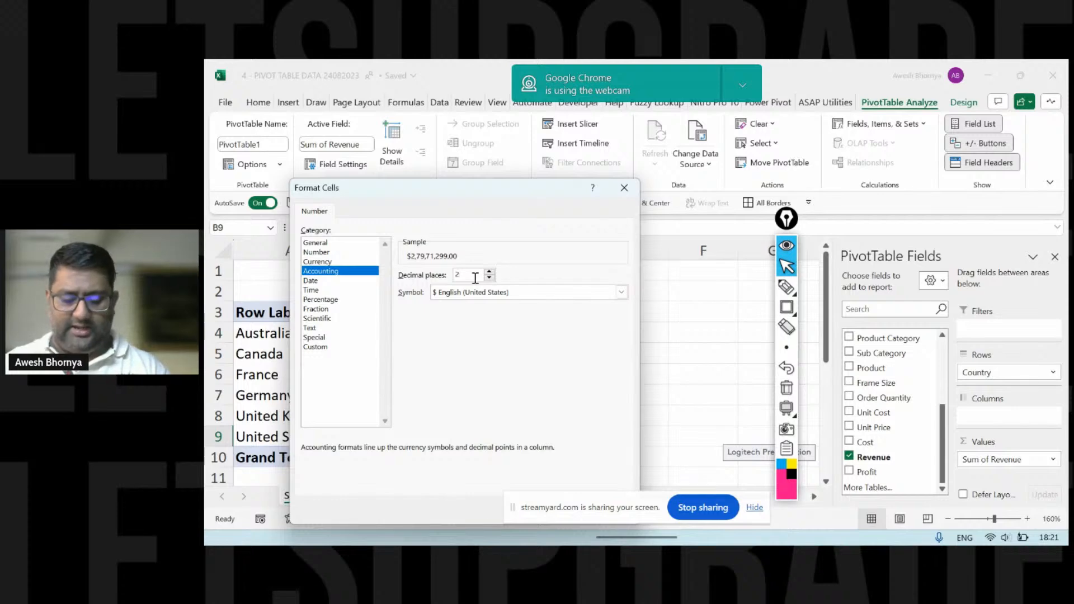
key("BackSpace")
type("0")
key("Return")
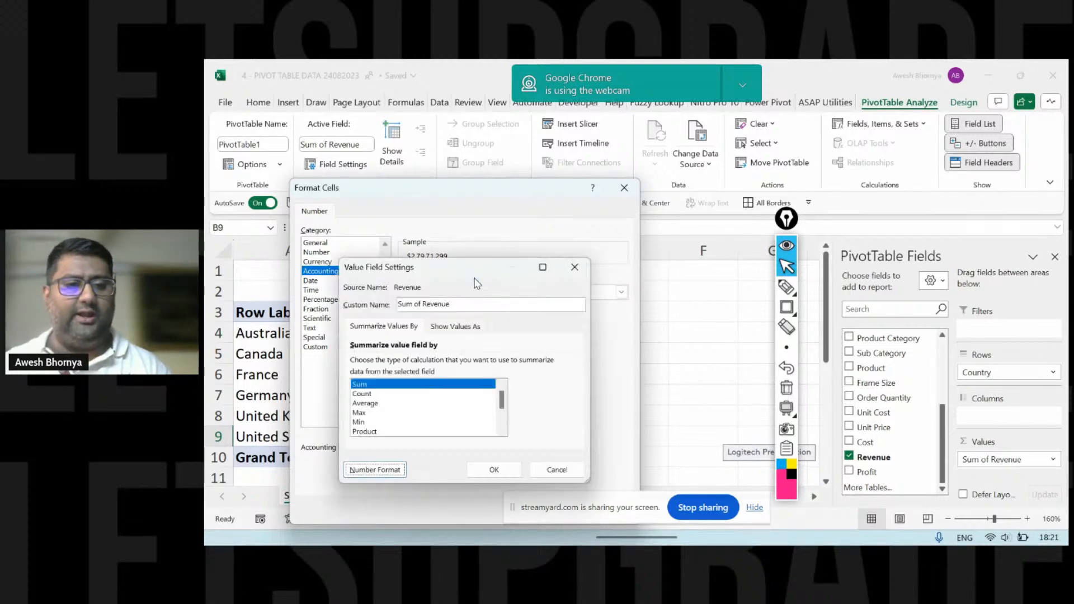
left_click(495, 469)
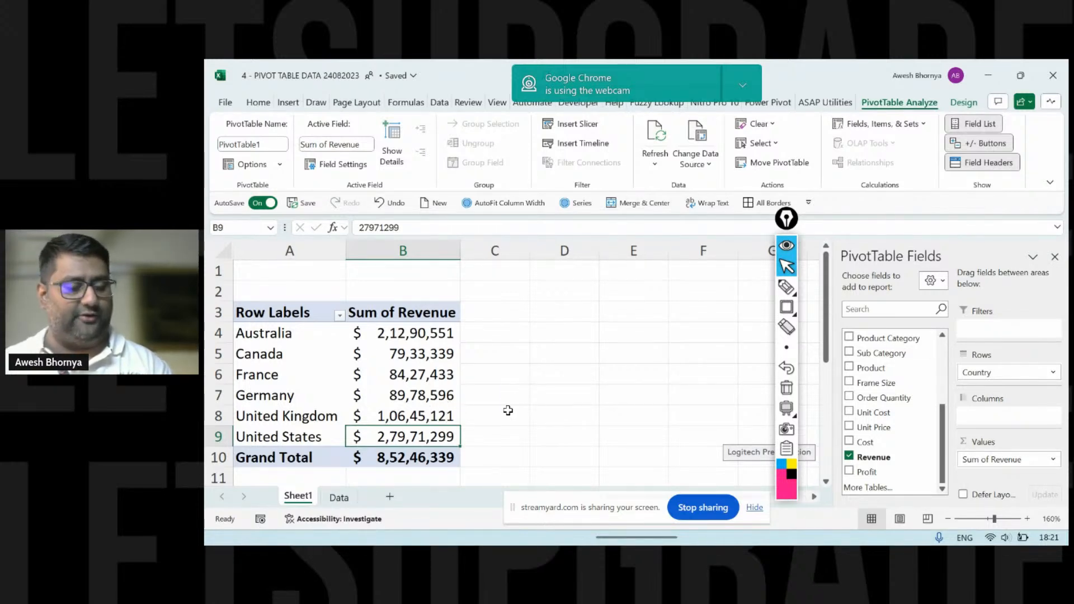
Break down each country's revenue by adding the Product Category field beneath Country in the PivotTable rows.
left_click(426, 459)
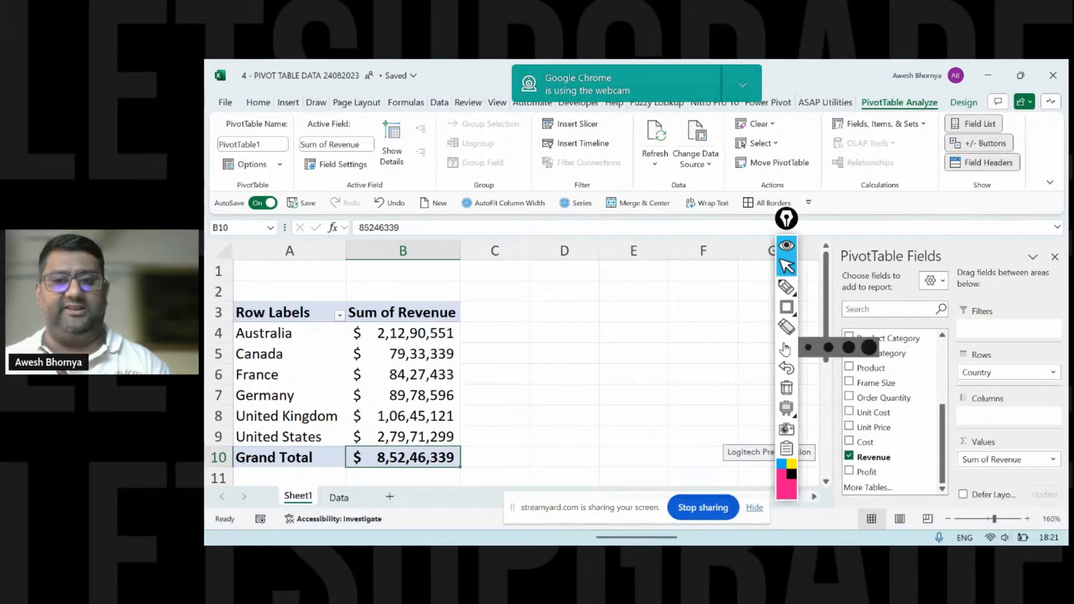
scroll(895, 386, "up", 4)
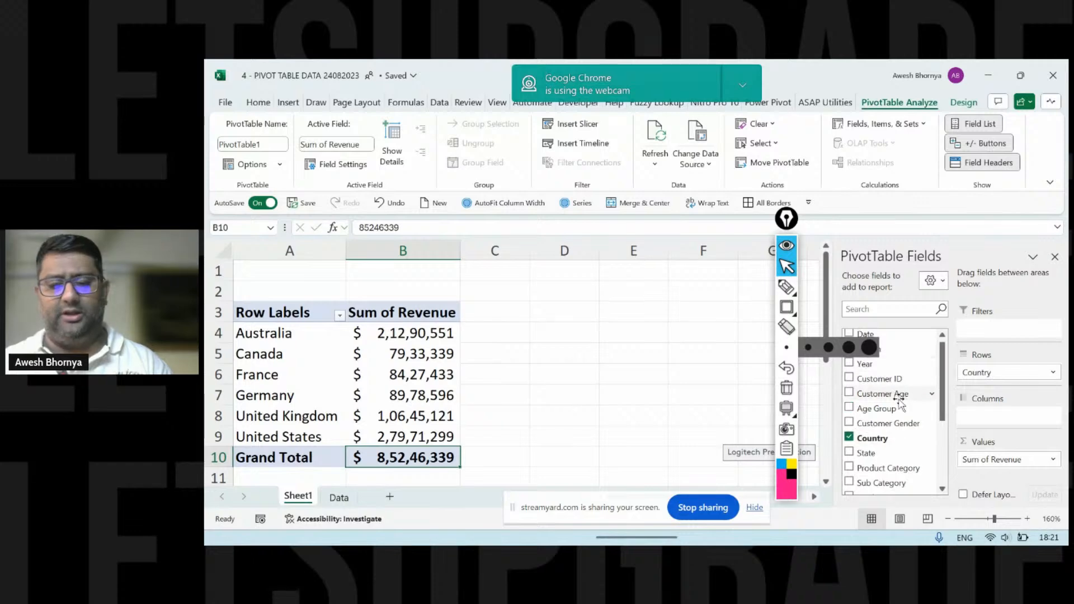
scroll(862, 403, "down", 1)
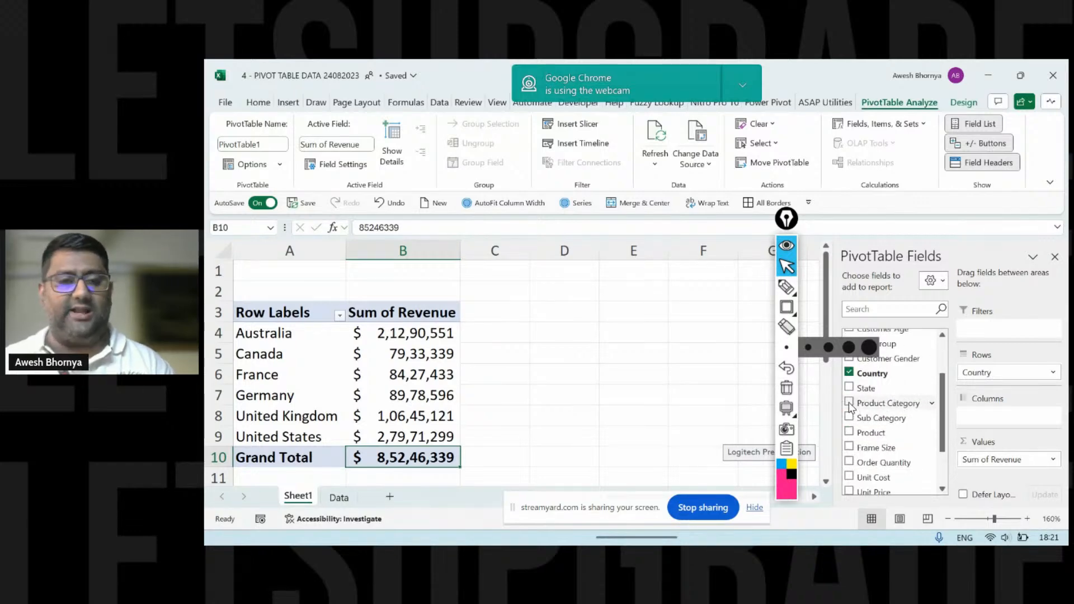
left_click(850, 403)
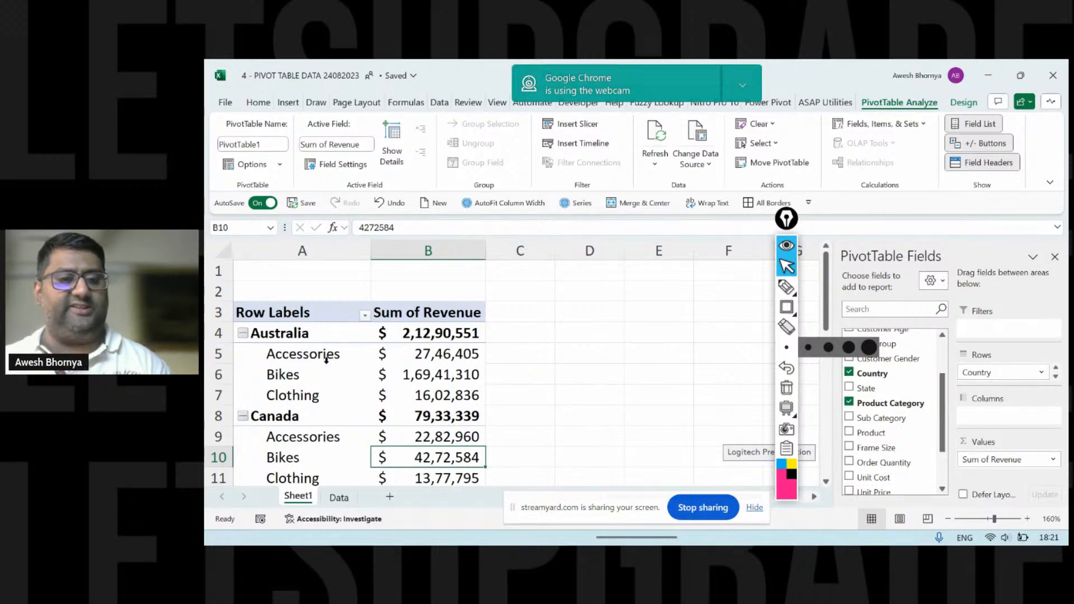
scroll(326, 360, "down", 1)
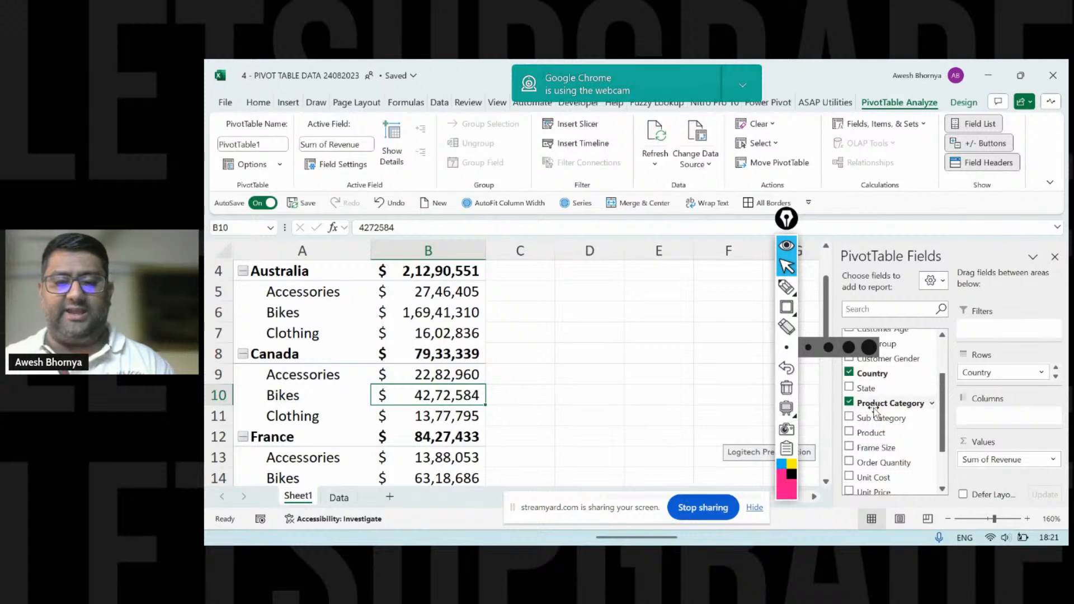
Move Product Category to the PivotTable's Columns area so countries are cross-tabulated with product categories.
left_click_drag(877, 409, 1001, 416)
scroll(438, 330, "up", 1)
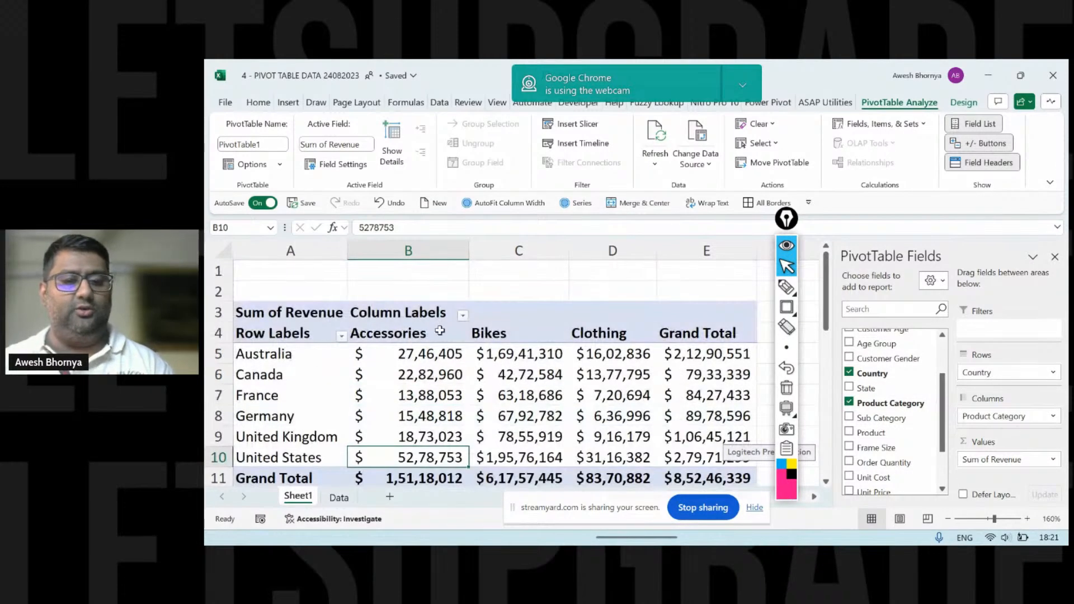
scroll(440, 331, "down", 1)
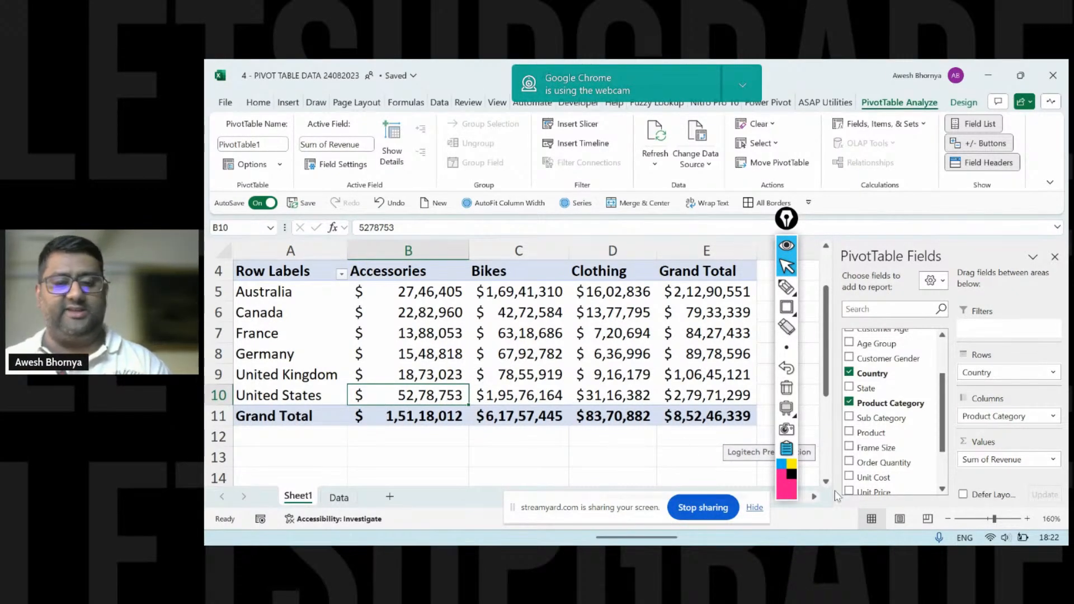
Show the Sum of Revenue values as % of Grand Total.
mouse_move(536, 376)
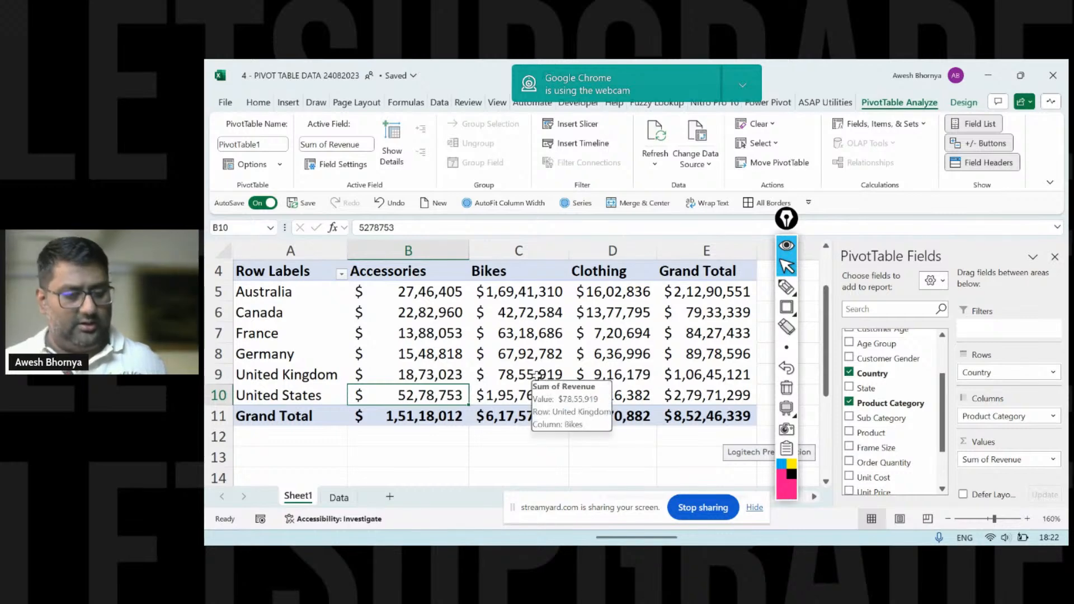
scroll(536, 376, "down", 1, "ctrl")
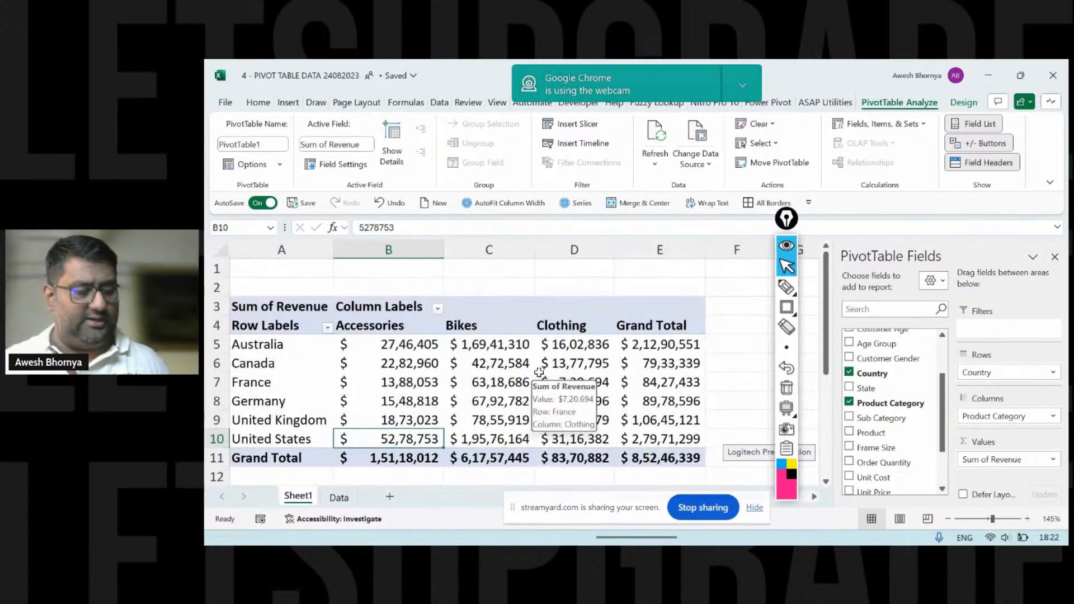
scroll(539, 373, "down", 1, "ctrl")
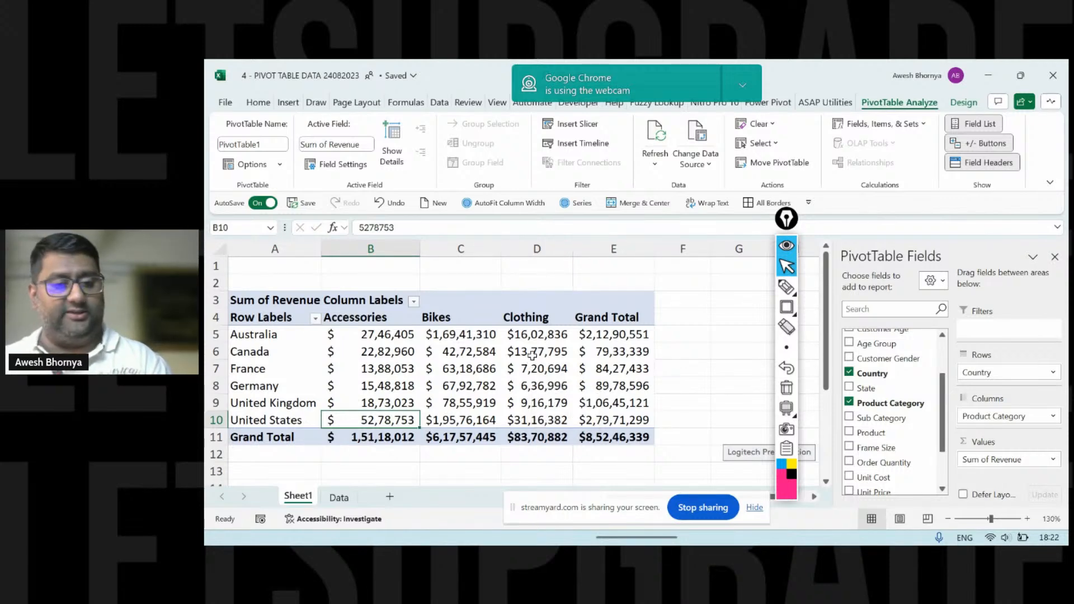
right_click(535, 354)
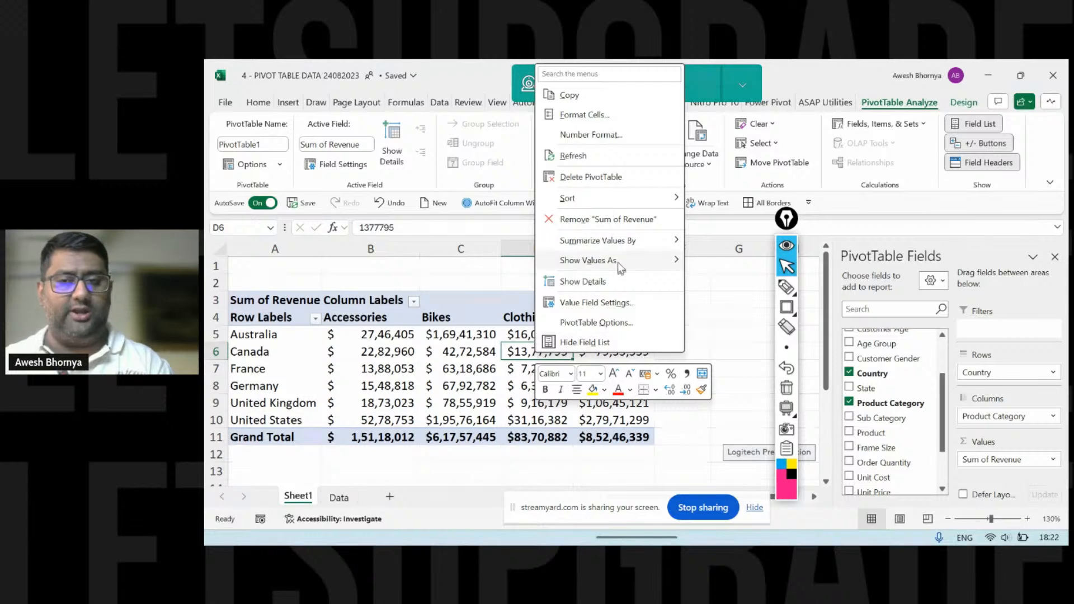
mouse_move(619, 262)
mouse_move(620, 241)
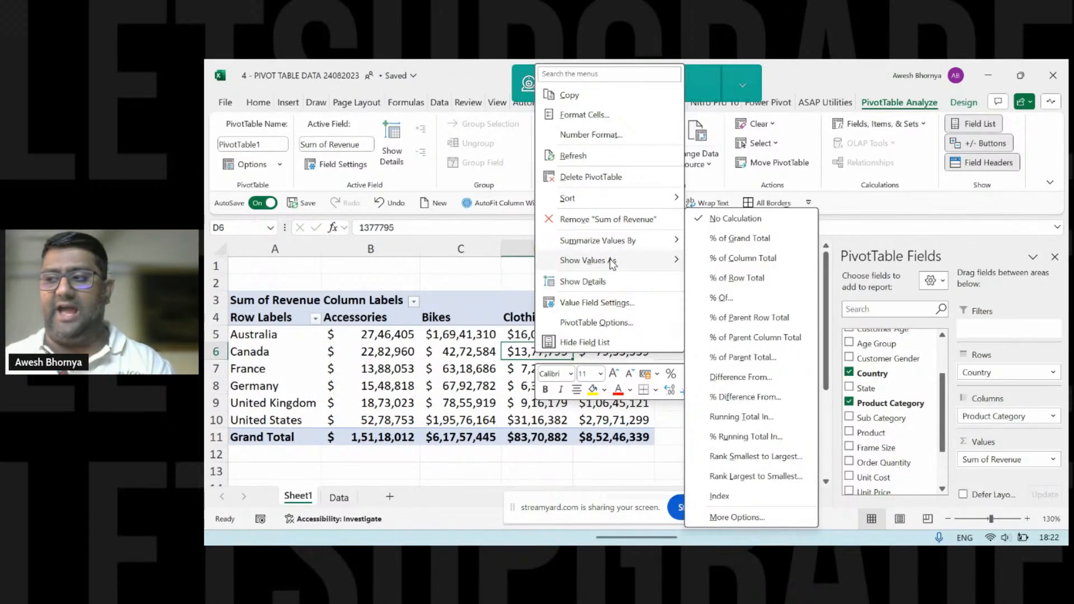
left_click(716, 241)
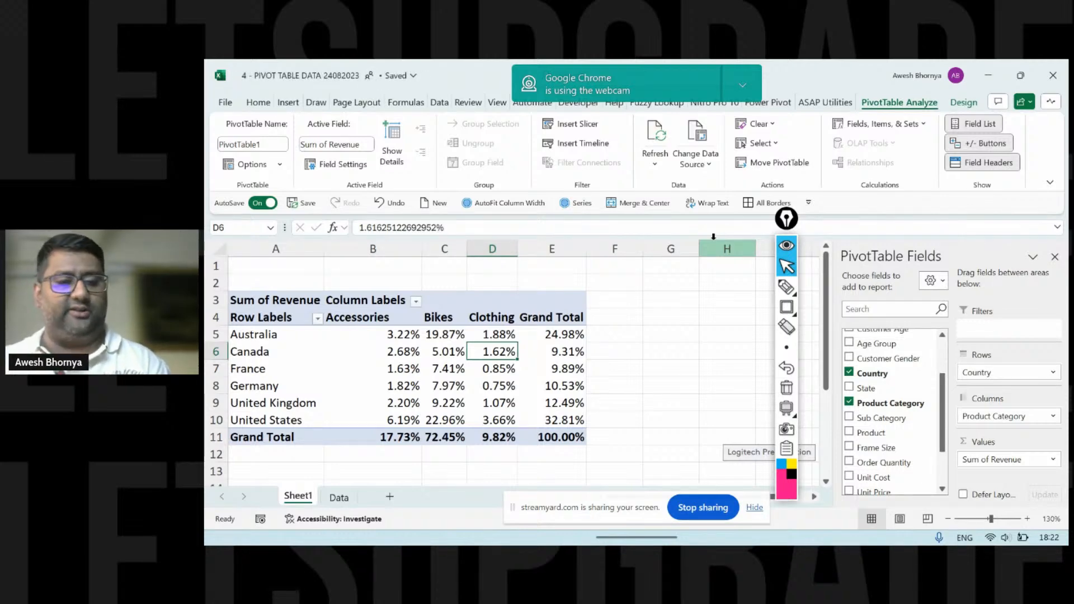
Change the Sum of Revenue display to % of Column Total.
left_click(452, 334)
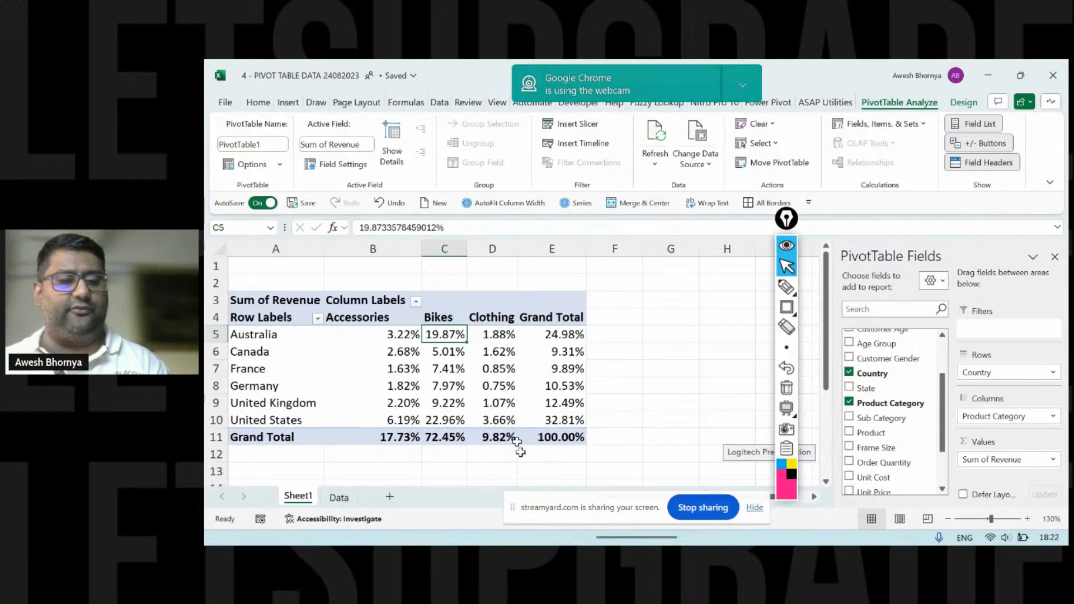
right_click(436, 337)
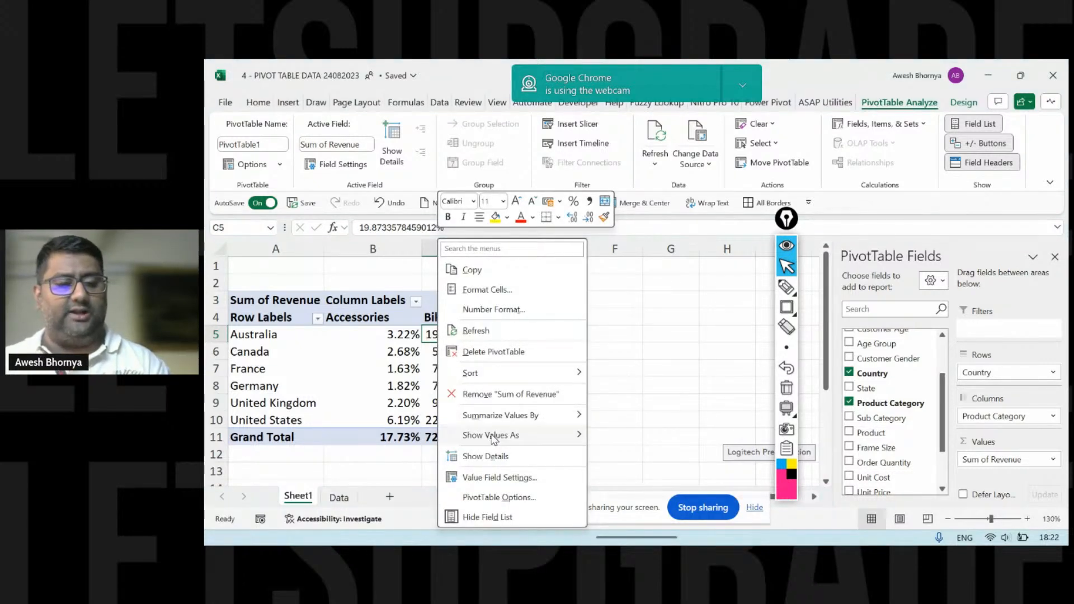
left_click(656, 259)
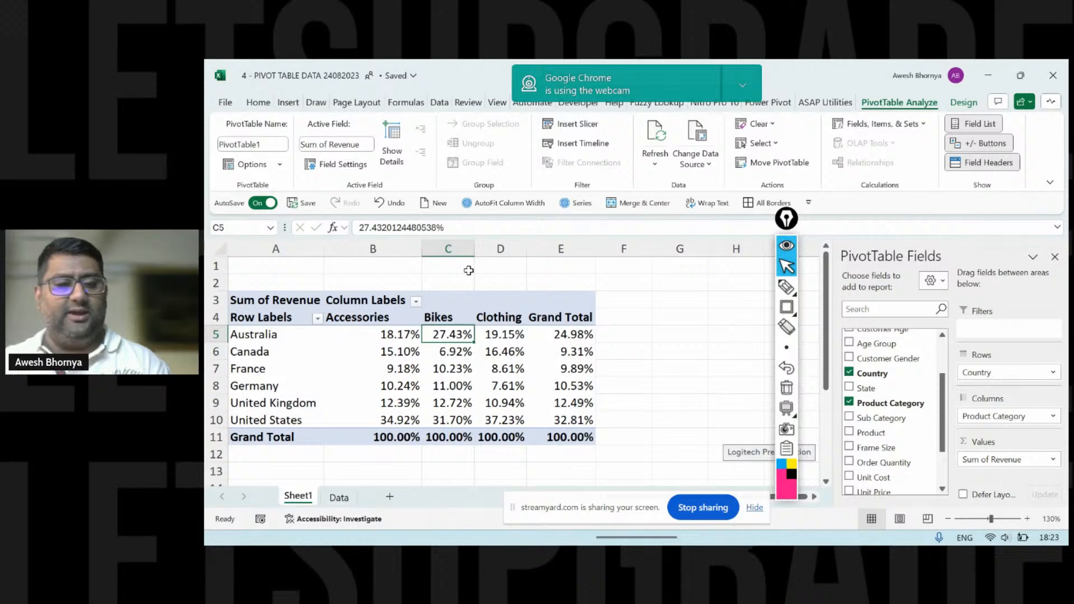
Change the Sum of Revenue display to % of Row Total.
right_click(448, 335)
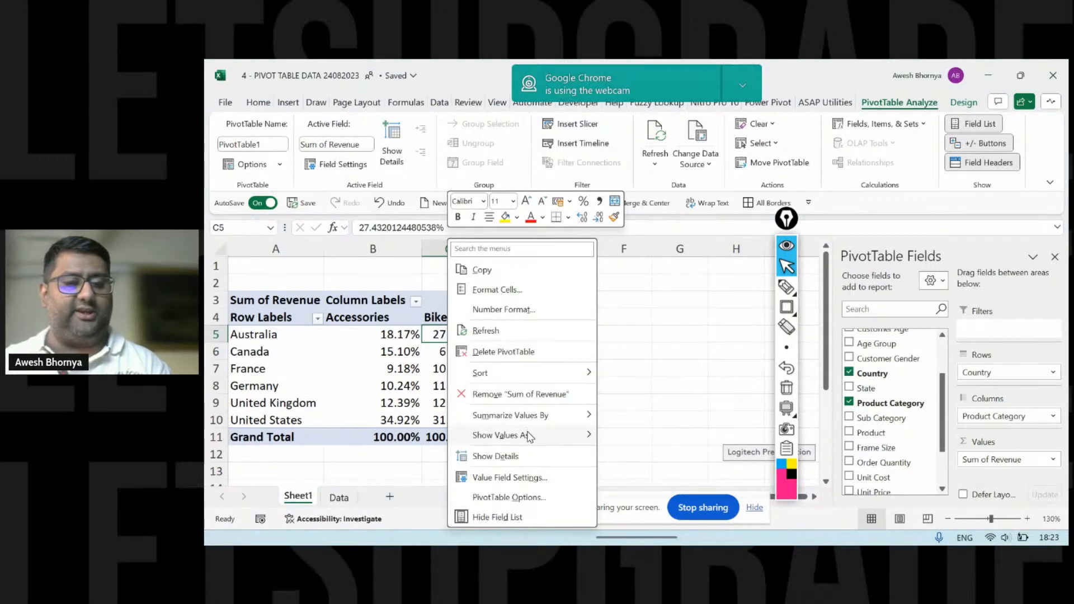
mouse_move(501, 436)
left_click(648, 280)
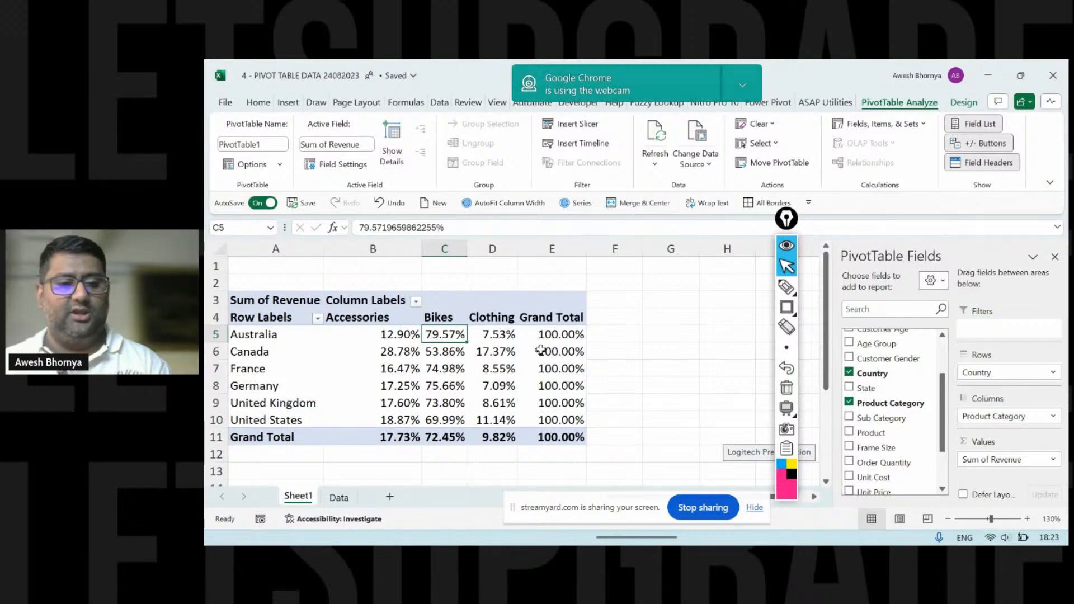
Return the Sum of Revenue values to plain amounts with the No Calculation option.
right_click(453, 334)
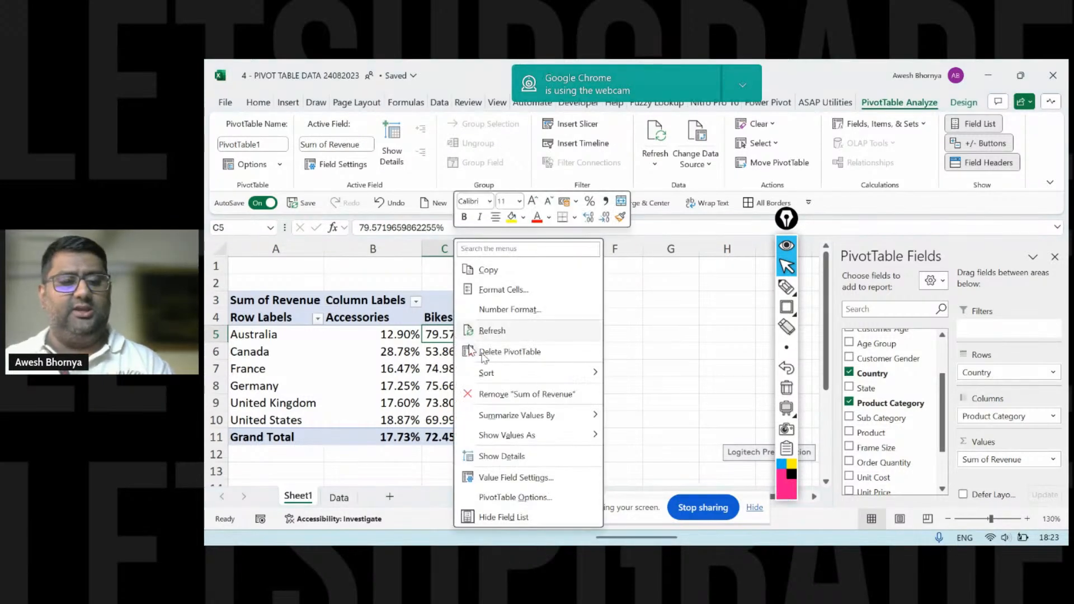
mouse_move(537, 436)
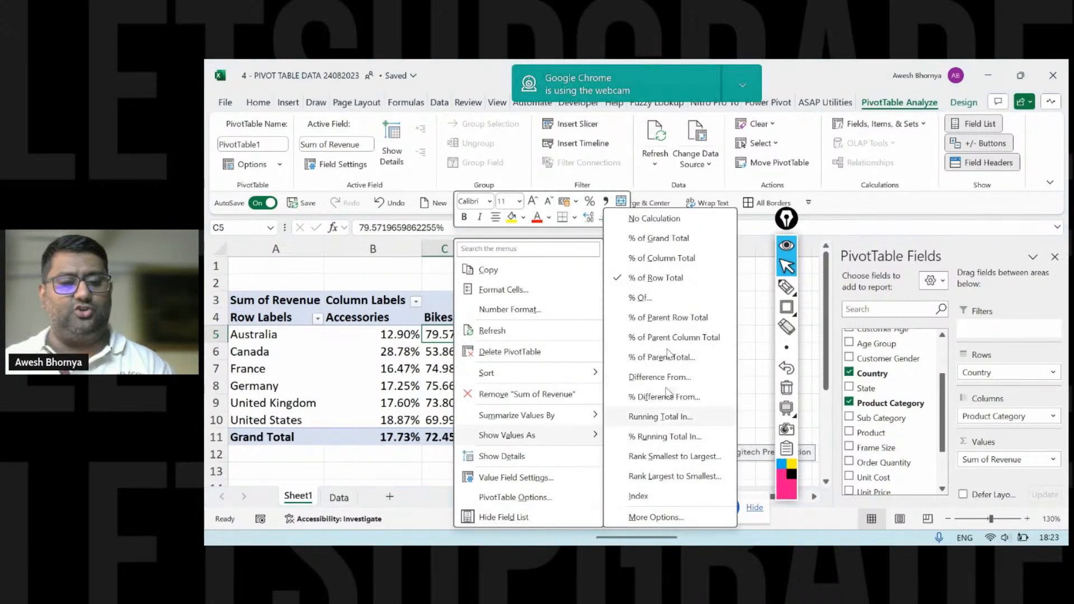
left_click(658, 221)
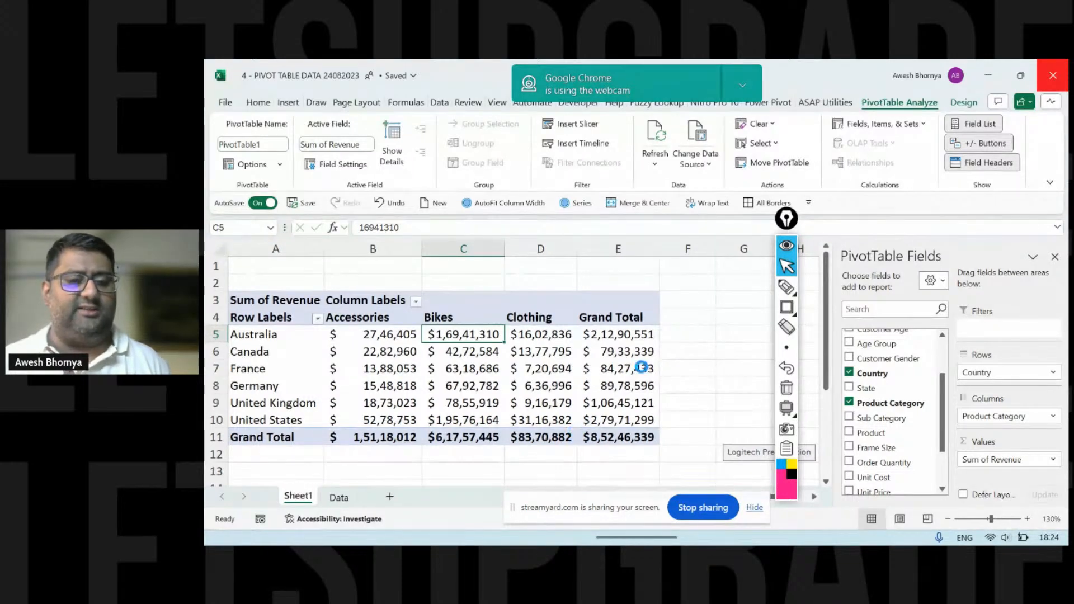
Close the Excel workbook and the Apple Software Update window, and stop sharing the screen in StreamYard.
key("alt+F4")
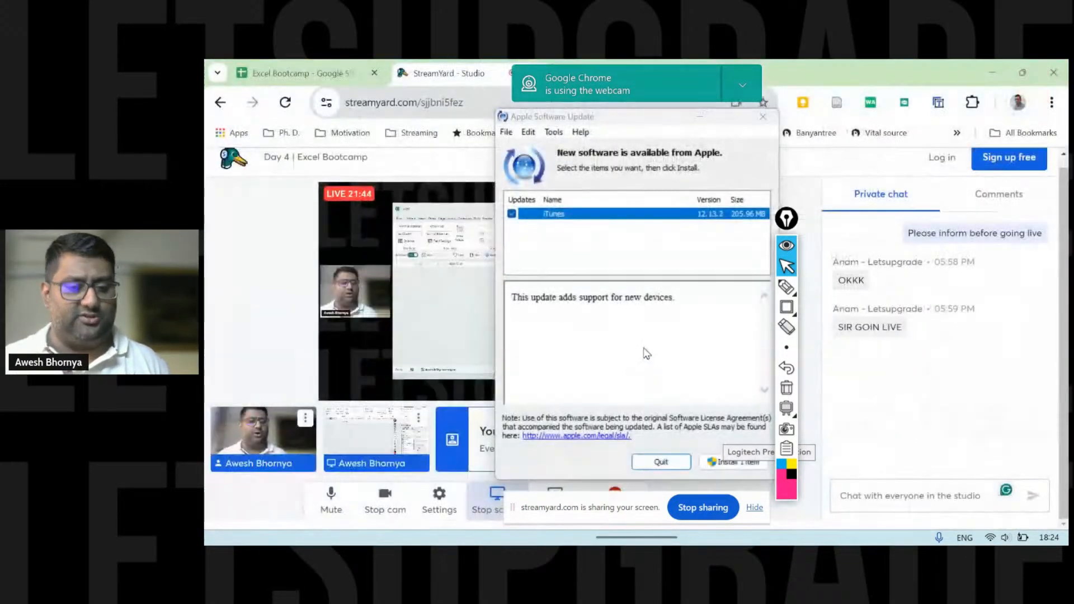
left_click(669, 467)
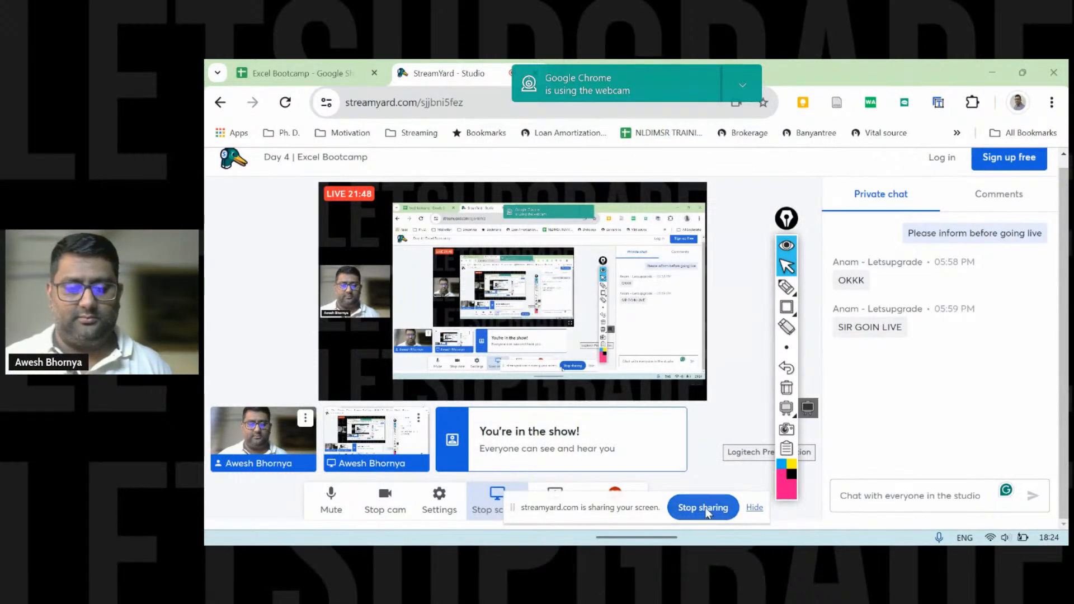
left_click(704, 508)
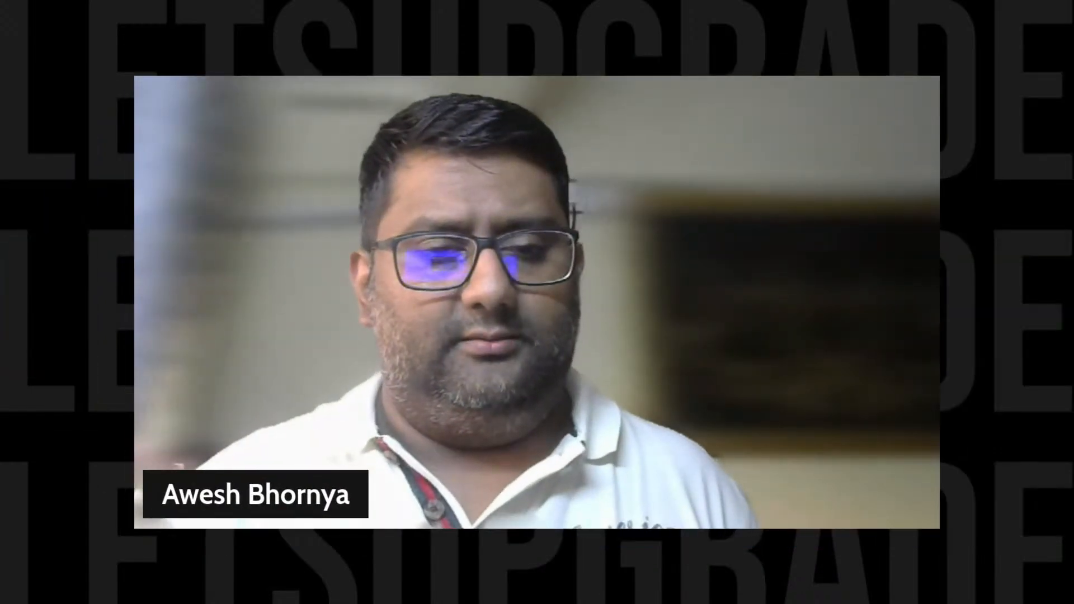
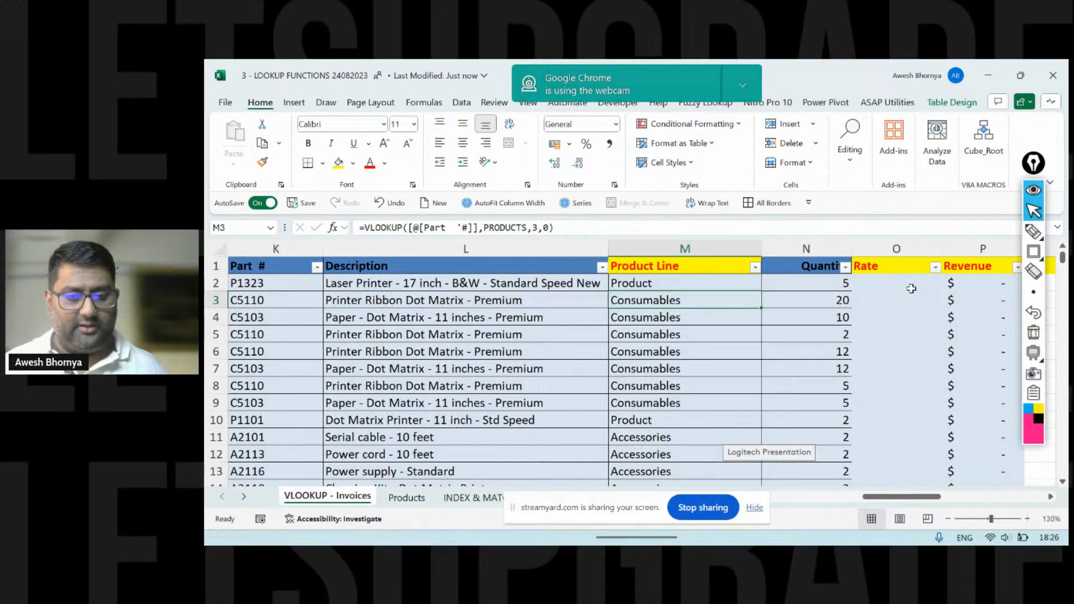
Clear all values from the Product Line column of the invoices table, keeping its header.
key("Up")
key("ctrl+shift+Down")
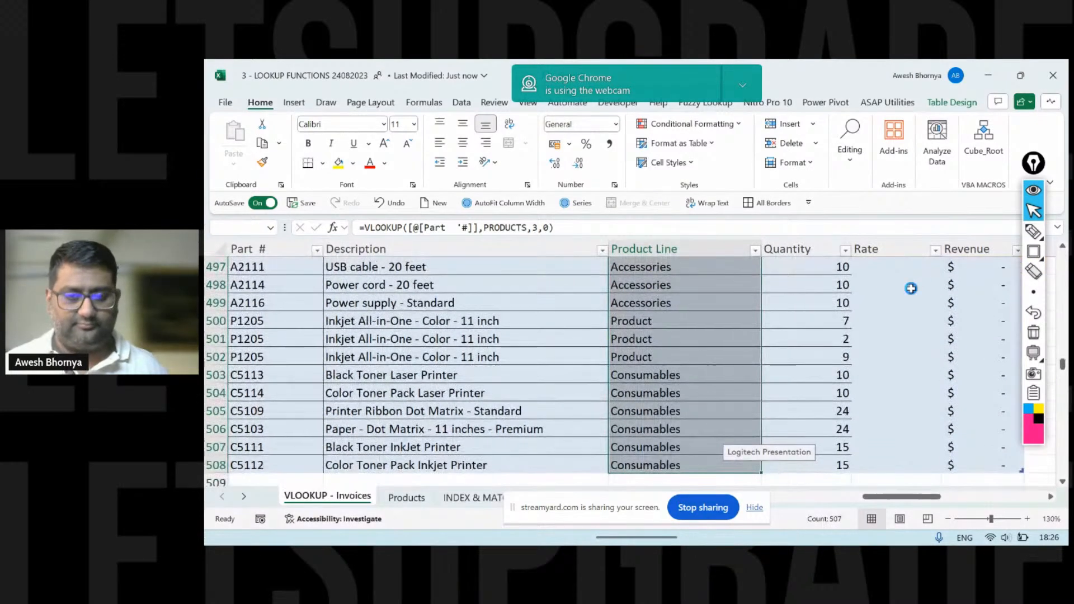
key("ctrl+BackSpace")
key("Delete")
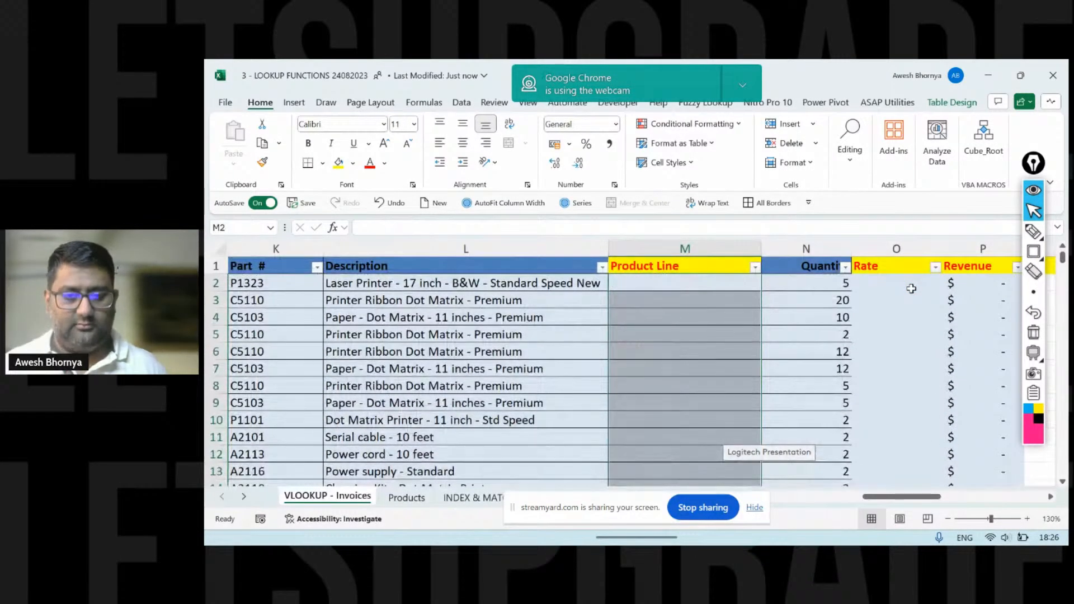
Clear all lookup formulas from the State and Type columns of the invoices table, keeping their headers.
key("Left")
key("Left")
key("Left")
key("Left")
key("Left")
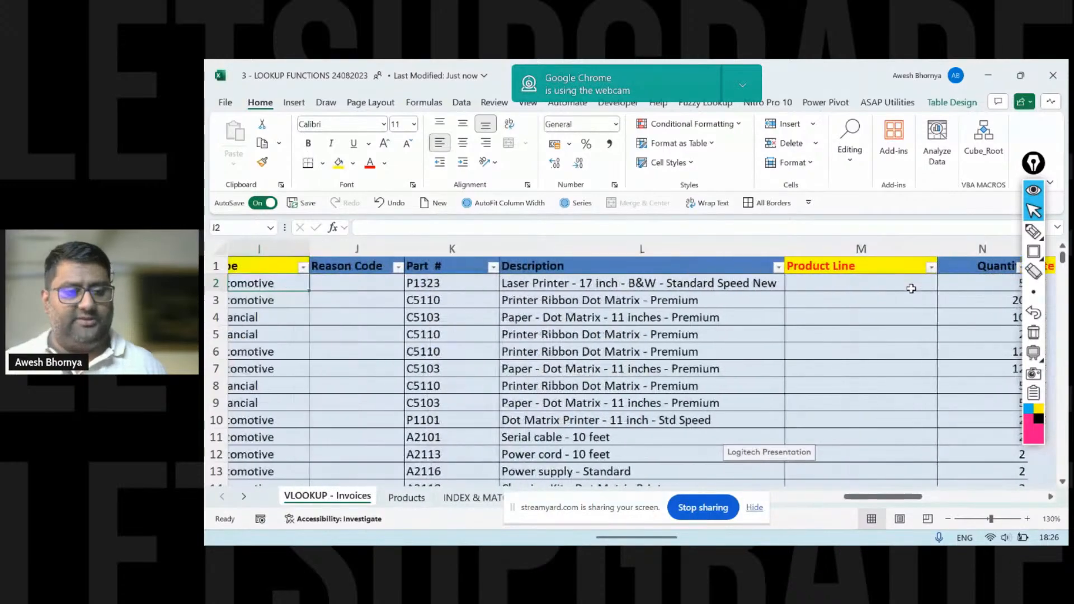
scroll(912, 288, "left", 4)
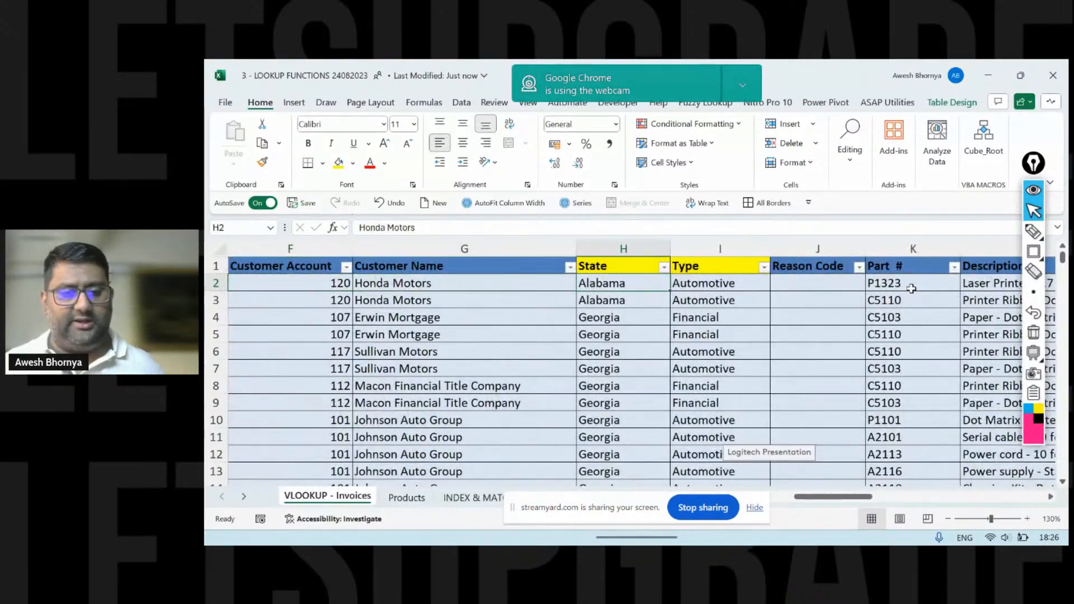
key("shift+Right")
key("ctrl+shift+Down")
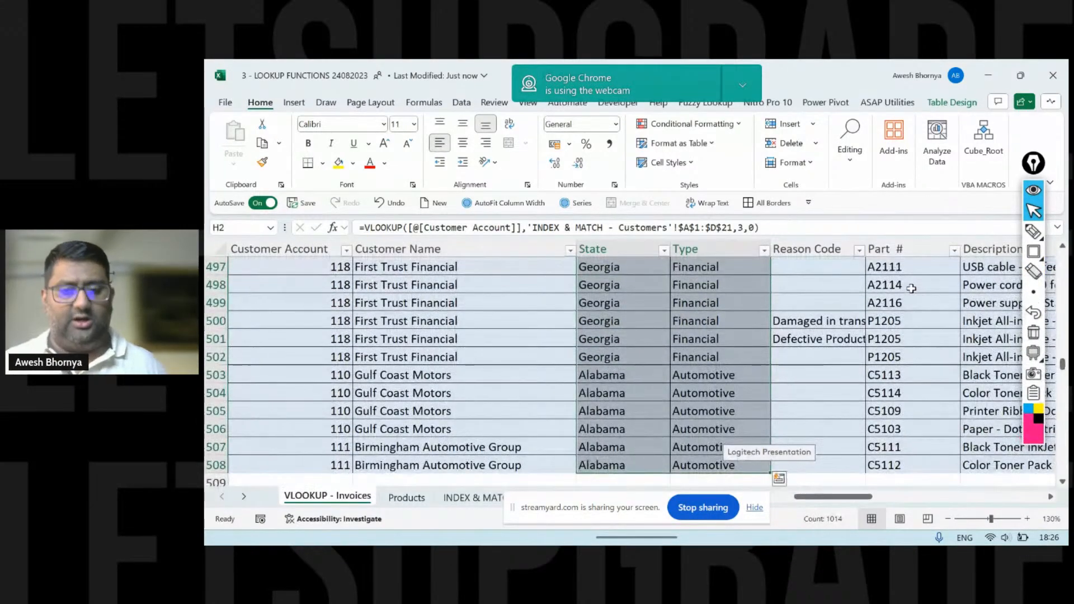
key("Delete")
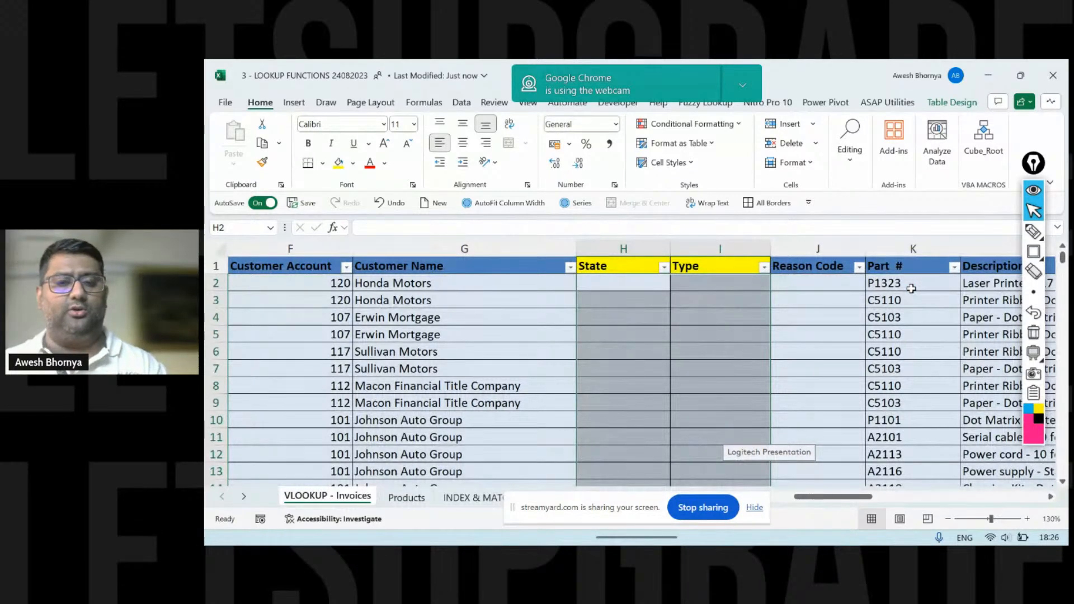
key("Left")
key("Right")
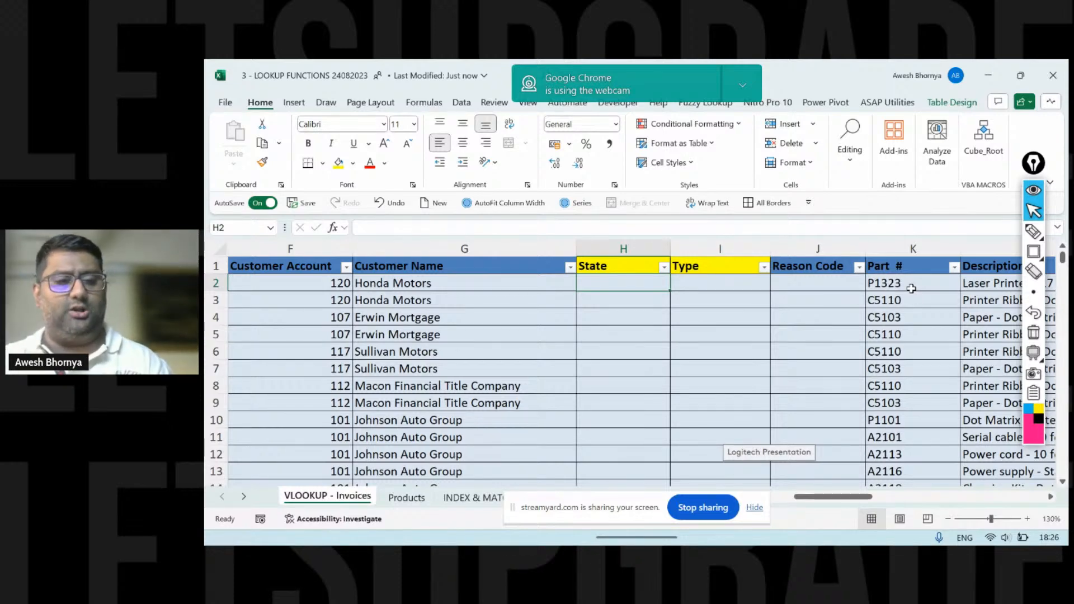
key("Left")
key("Left")
key("Left")
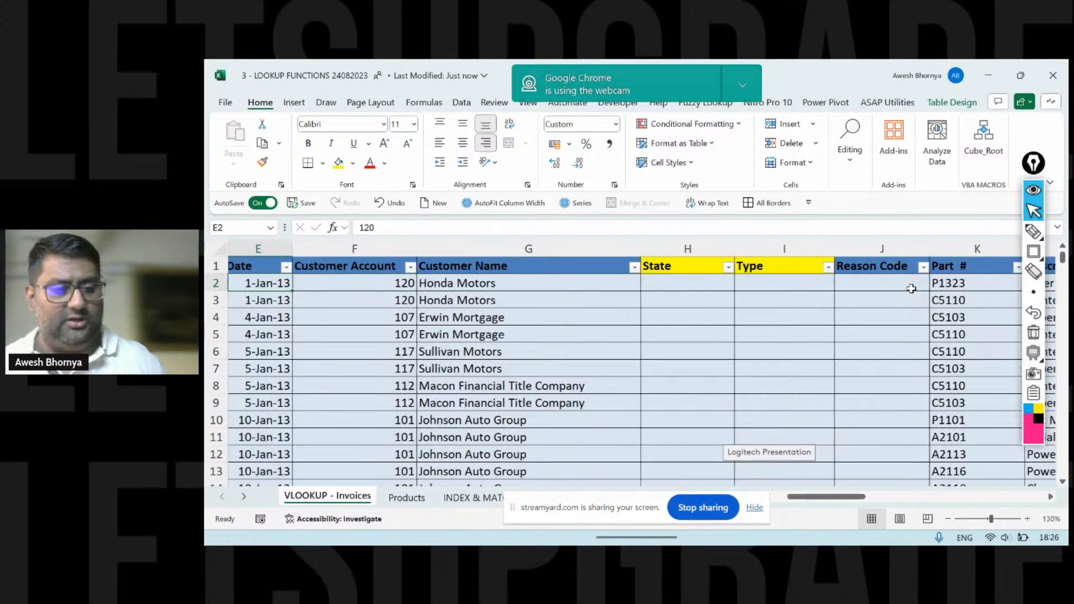
key("Right")
key("Right")
key("Right")
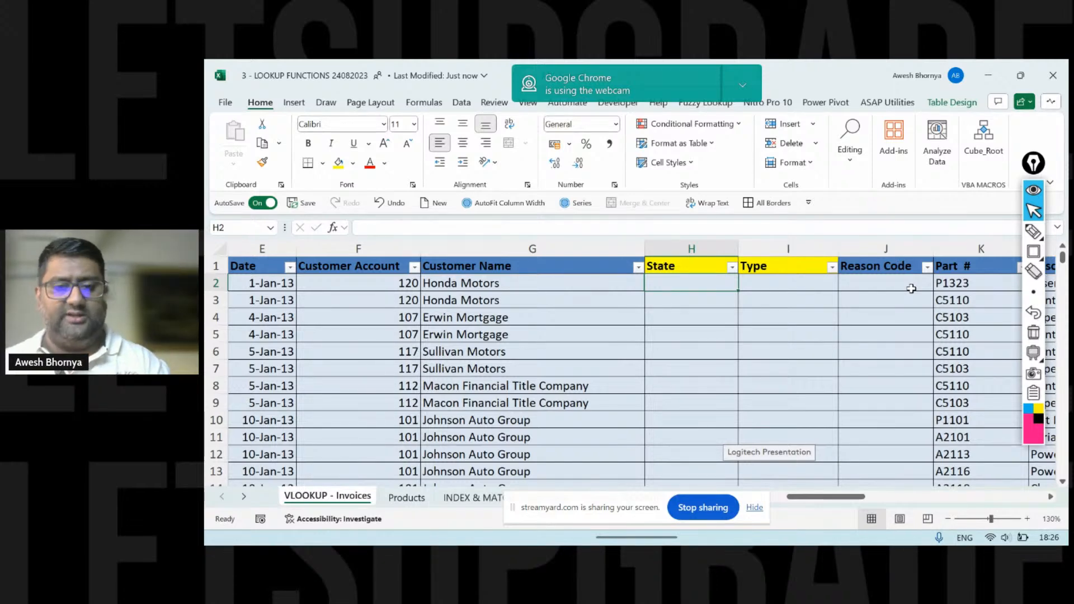
key("Up")
key("Right")
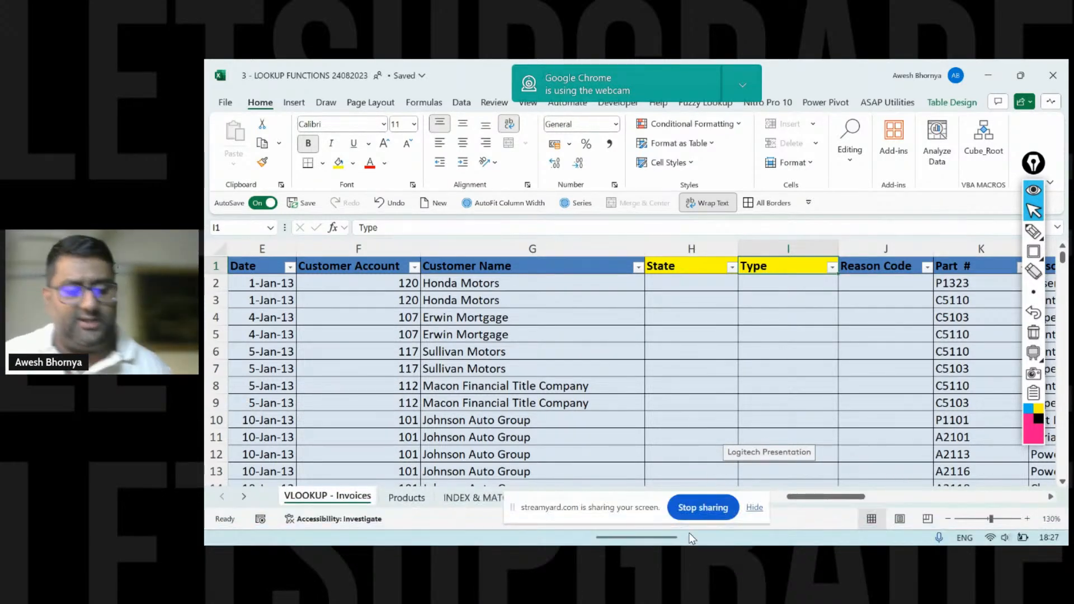
Examine the customer list on the INDEX & MATCH sheet and the table name of the list on the Products sheet.
left_click(464, 502)
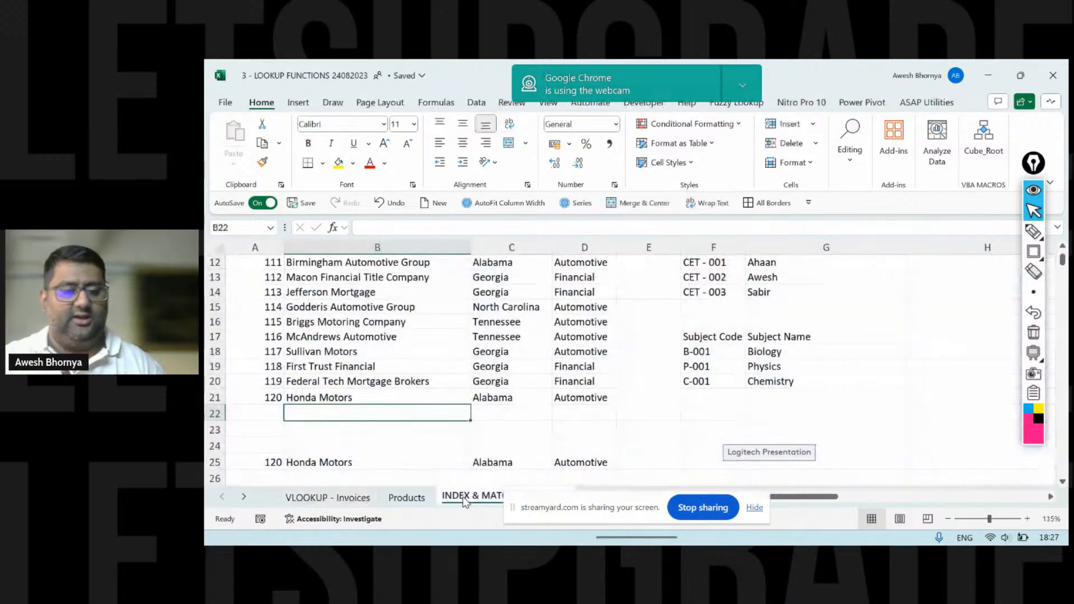
scroll(440, 377, "up", 4)
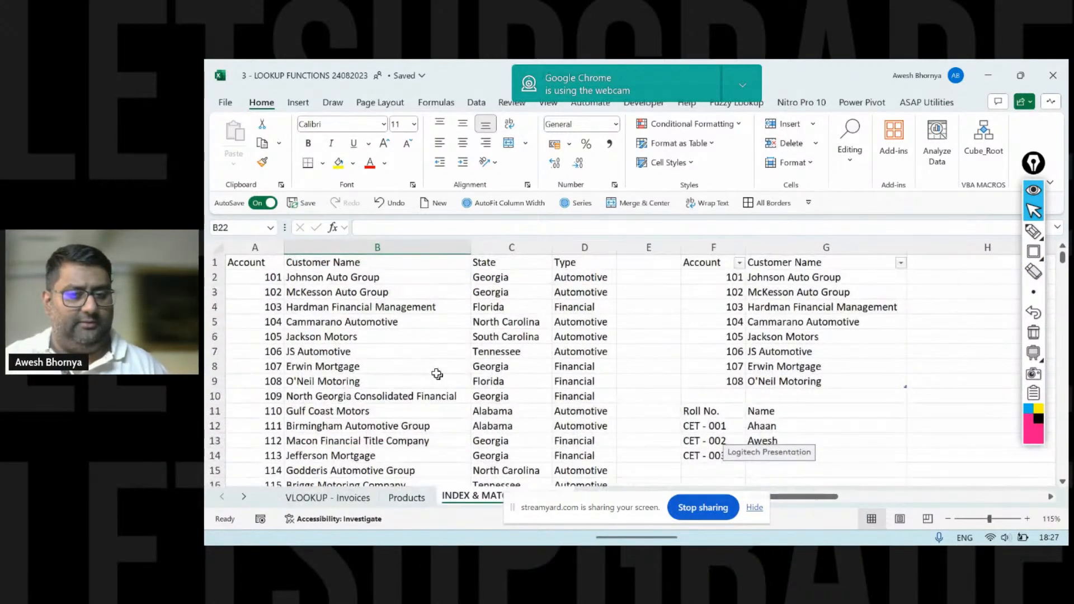
scroll(435, 372, "down", 4)
left_click(404, 497)
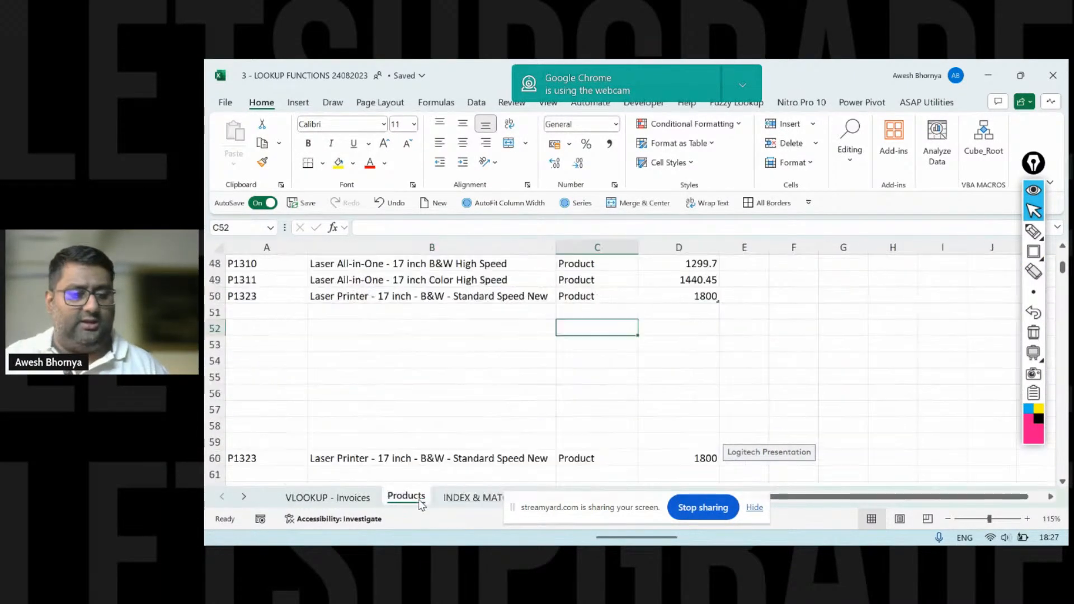
scroll(423, 414, "up", 15)
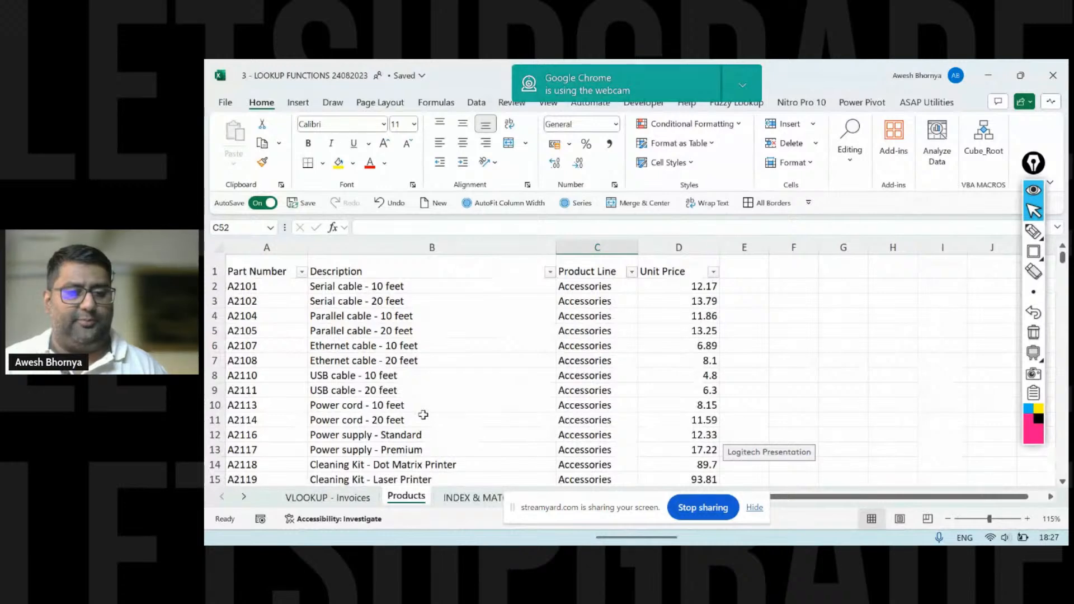
left_click(447, 318)
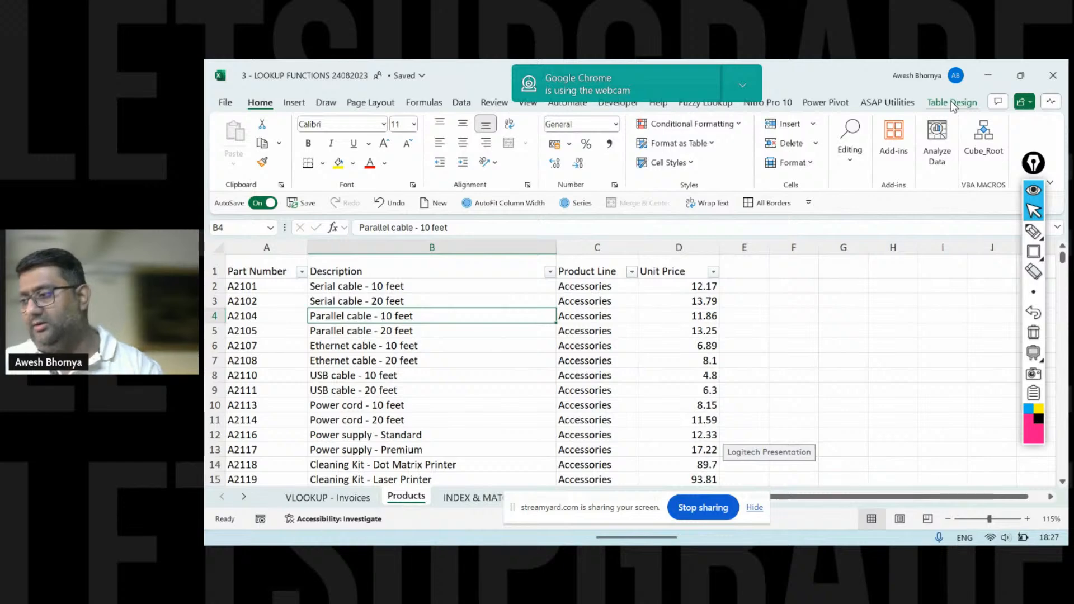
left_click(953, 105)
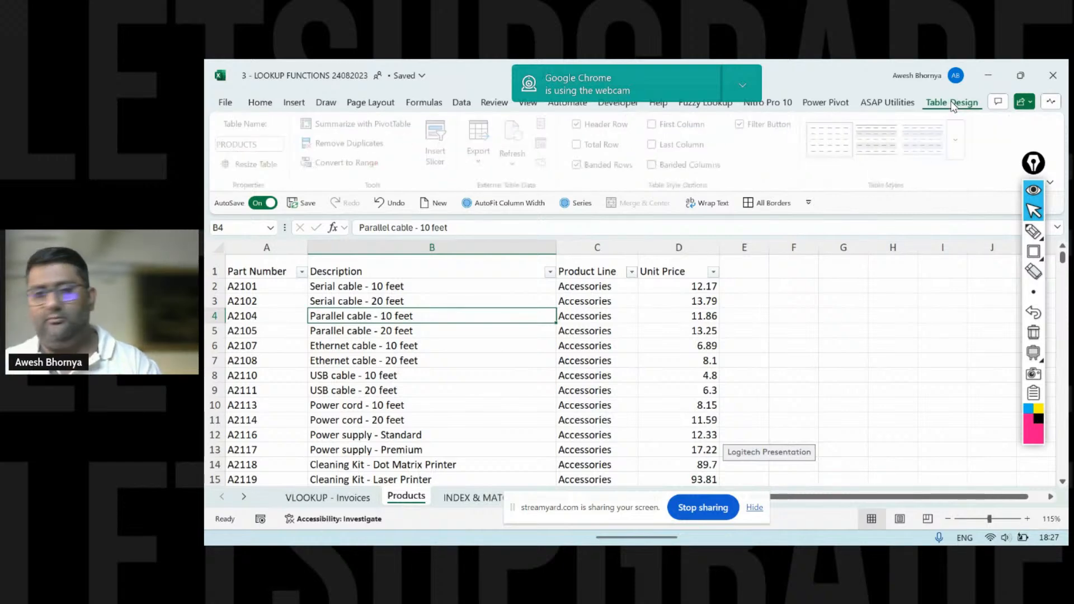
Check whether the customer list on the INDEX & MATCH sheet is a table, and compare it with the Products and VLOOKUP - Invoices sheets.
left_click(475, 498)
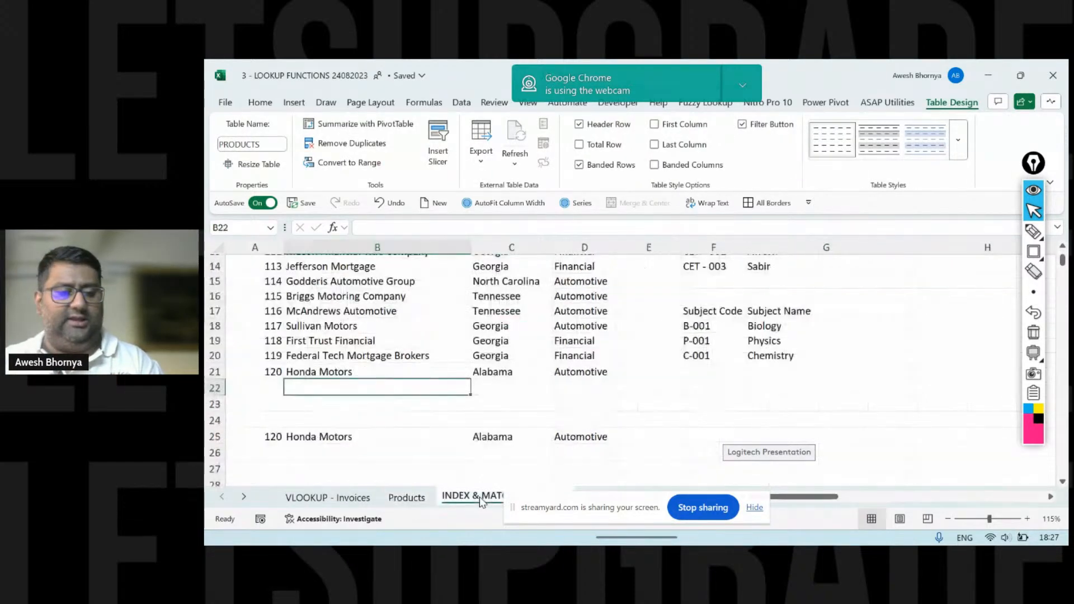
left_click(431, 342)
scroll(432, 340, "up", 5)
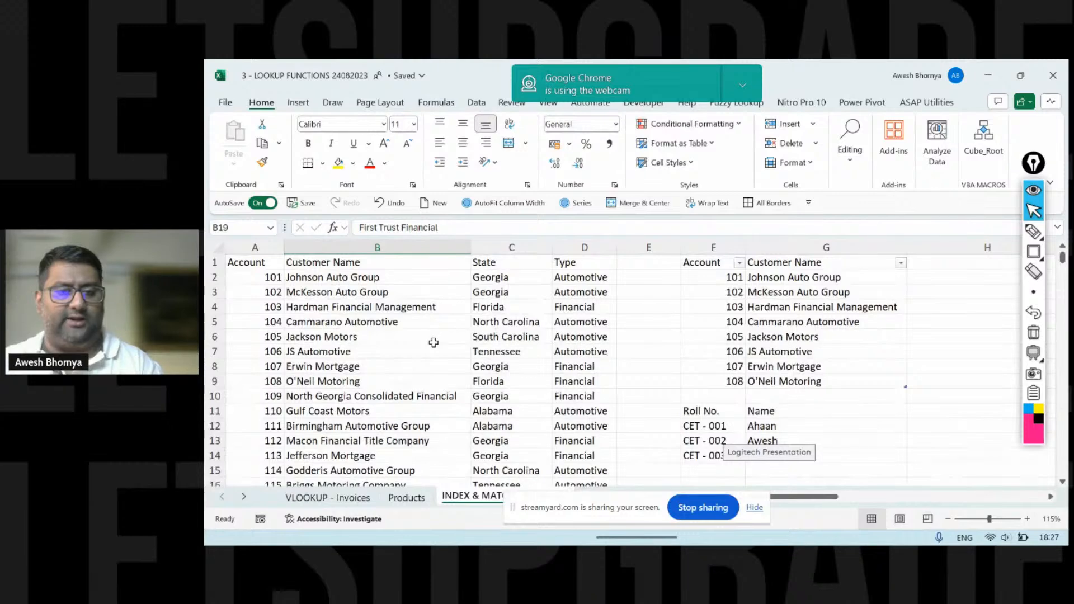
left_click_drag(266, 261, 549, 399)
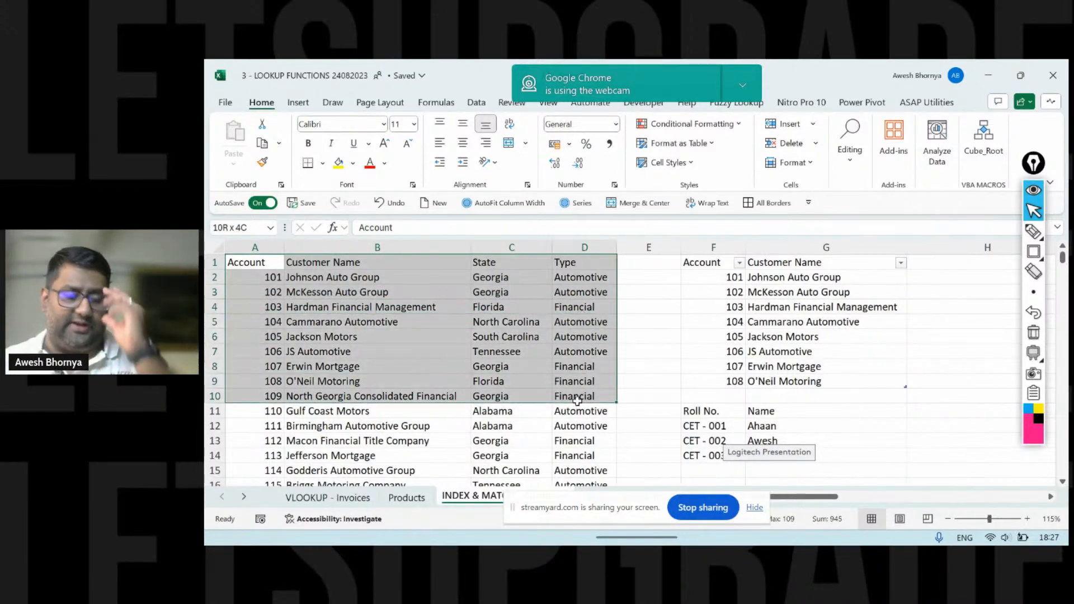
left_click(361, 327)
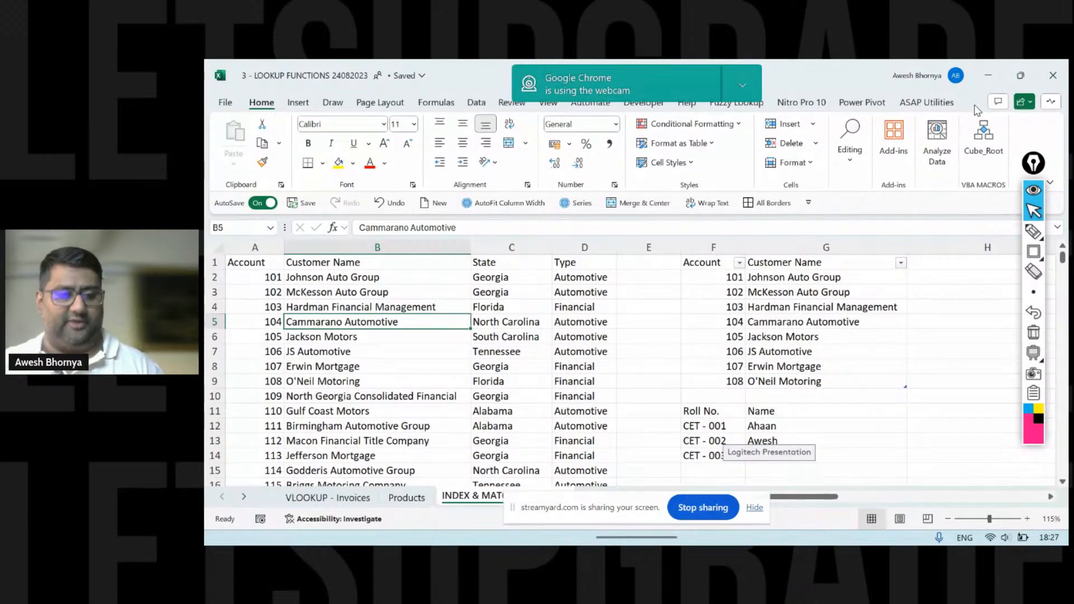
left_click(347, 497)
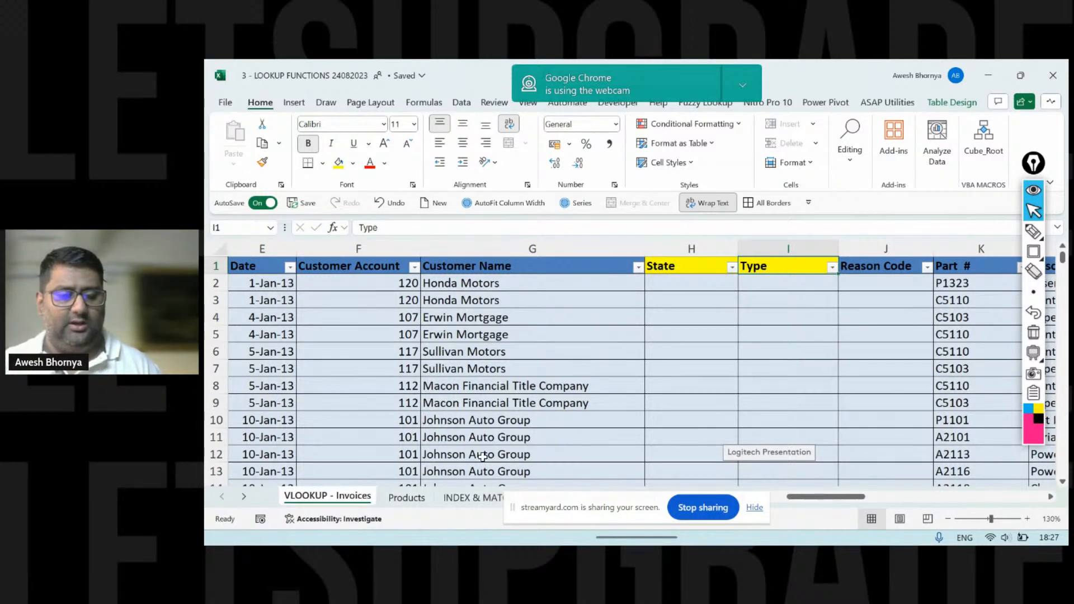
left_click(480, 498)
left_click(404, 498)
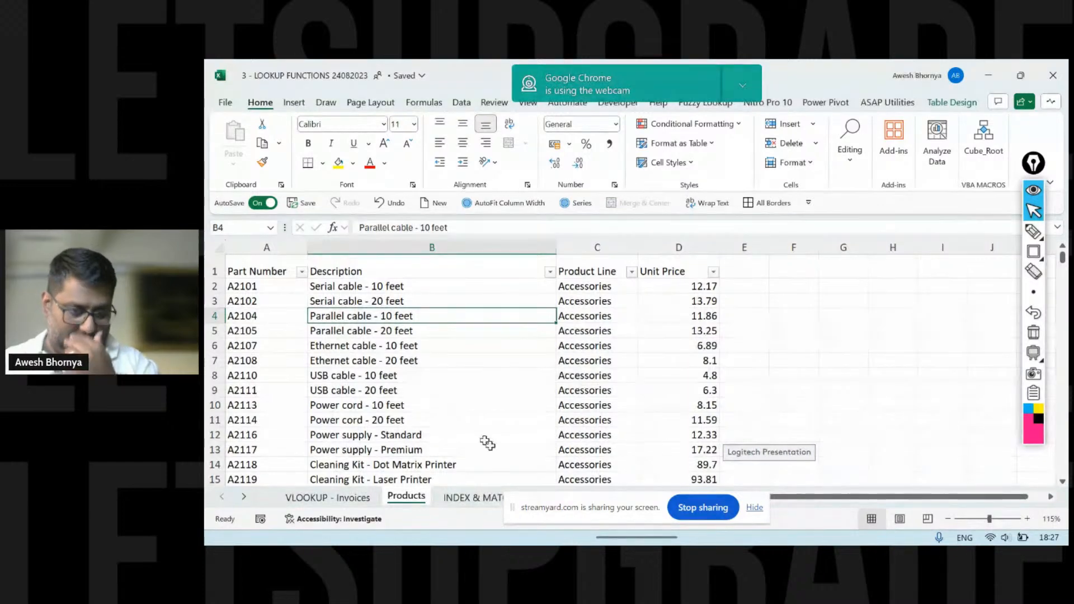
left_click(477, 499)
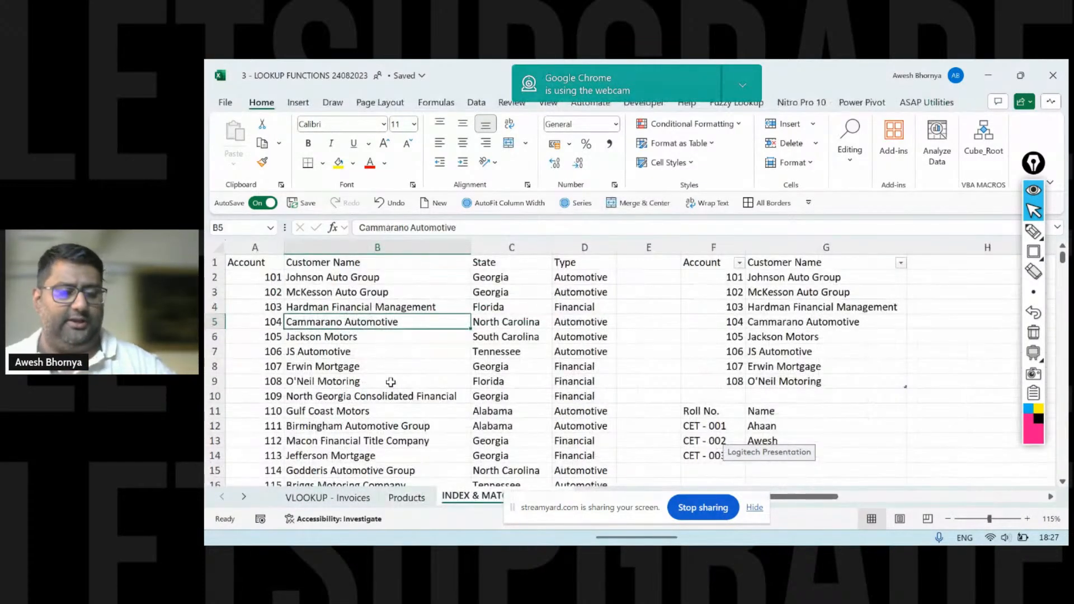
left_click(352, 500)
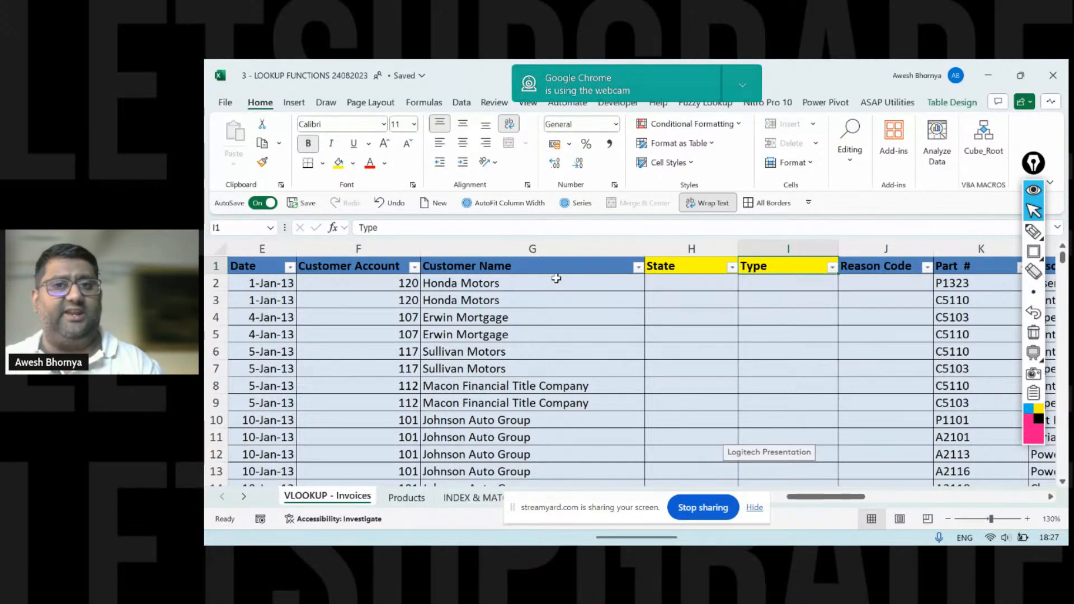
Trace the first invoice's customer account 120 to its matching row and State in the INDEX & MATCH customer list.
left_click(401, 283)
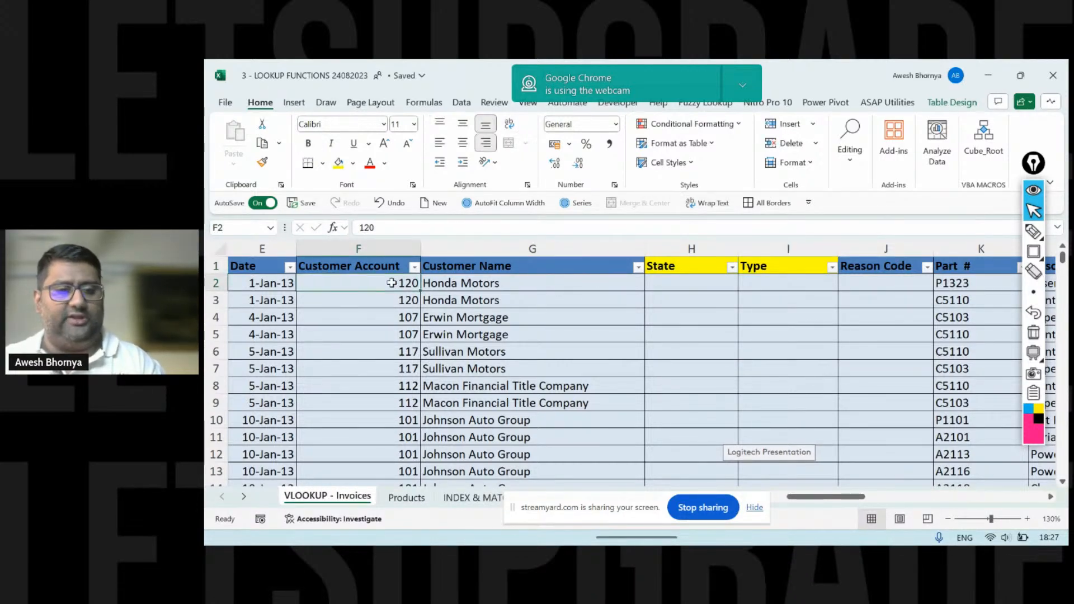
left_click(484, 497)
scroll(269, 287, "down", 3)
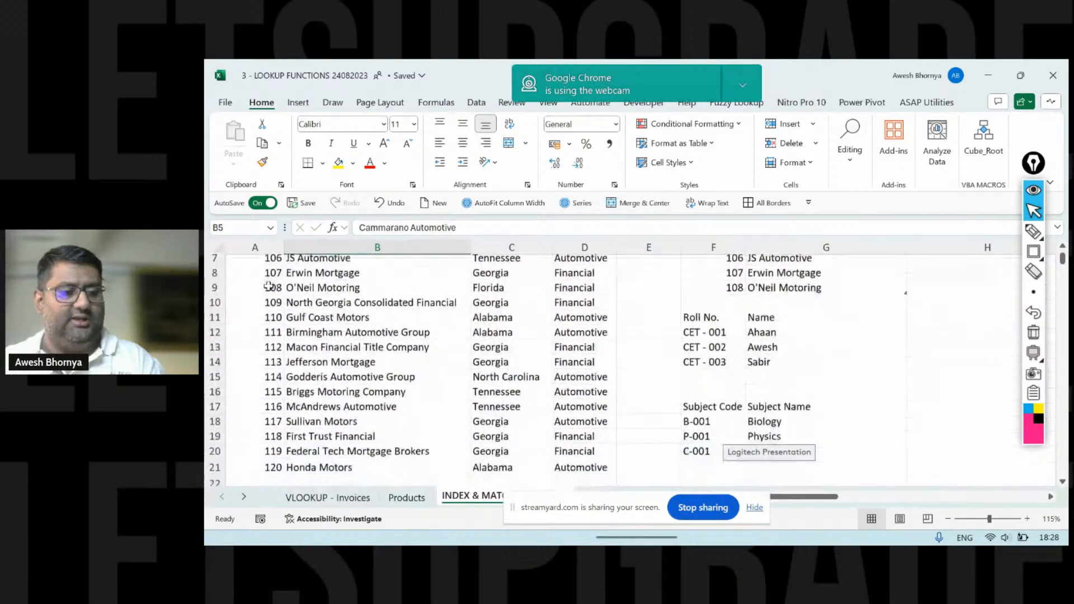
left_click(271, 418)
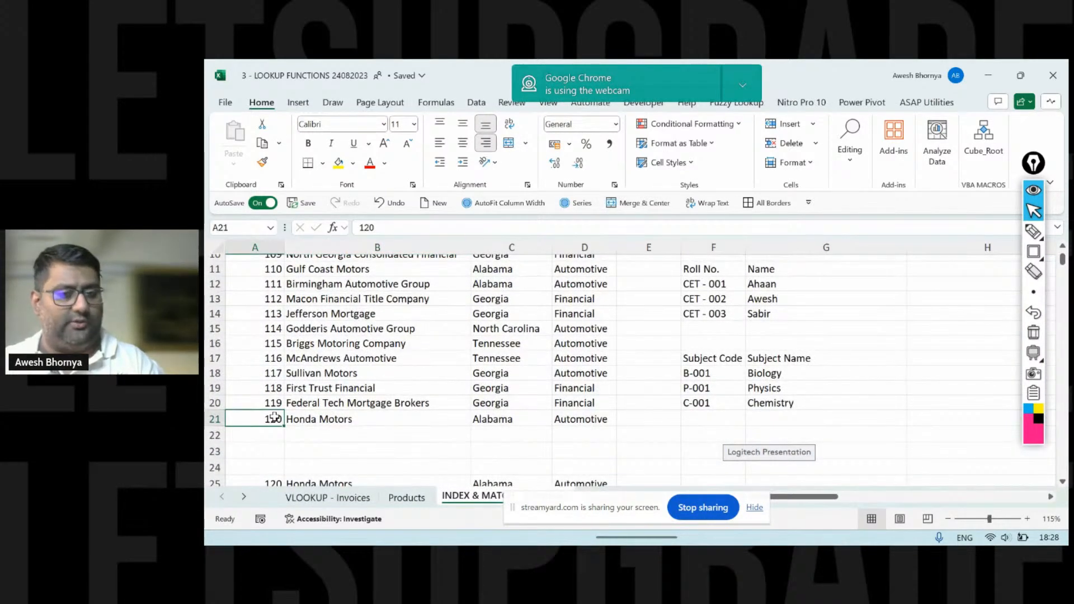
scroll(497, 402, "up", 3)
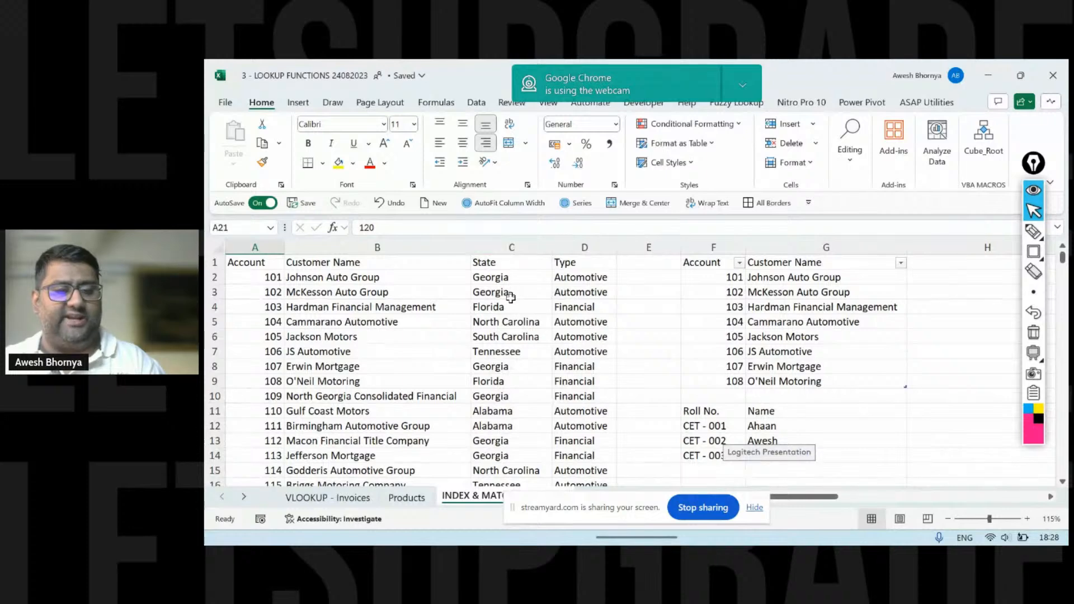
scroll(492, 391, "down", 3)
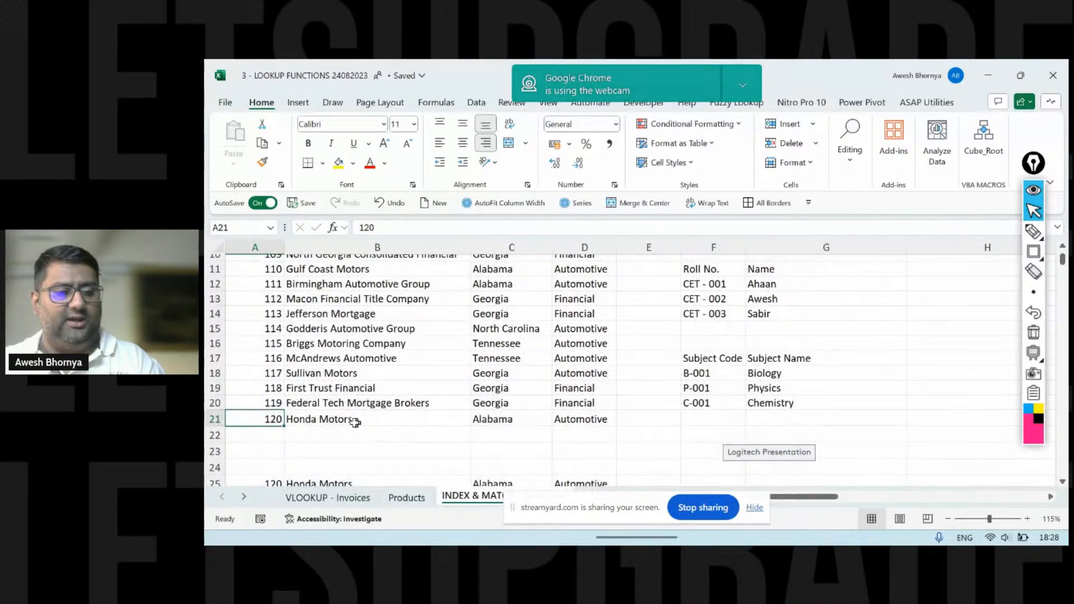
left_click(534, 423)
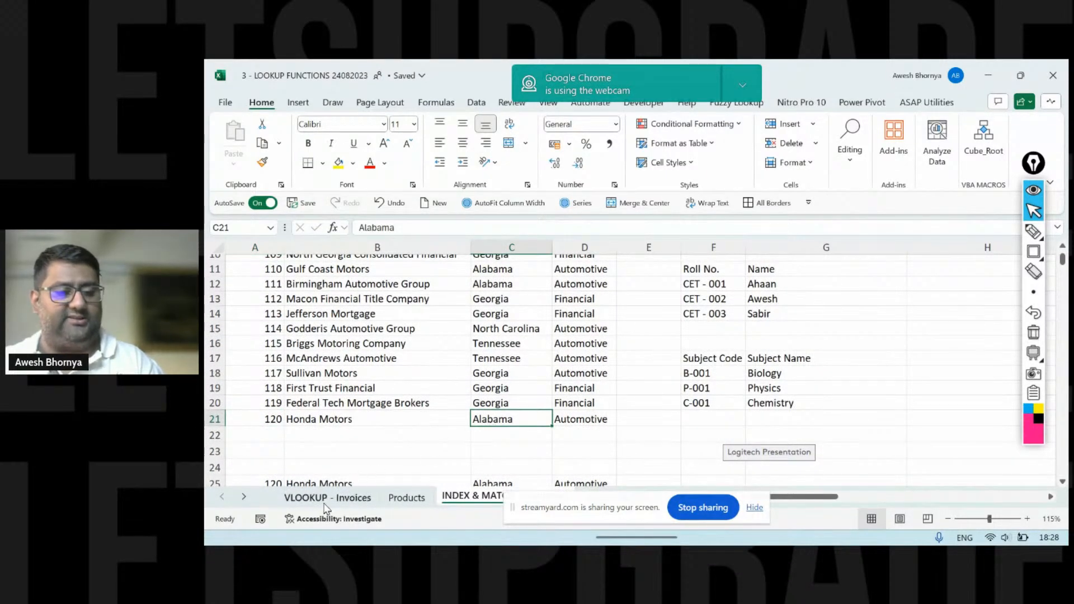
left_click(307, 500)
Select the first State cell in the invoices table and handwrite VLOOKUP below it with the pink annotation pen.
left_click(688, 288)
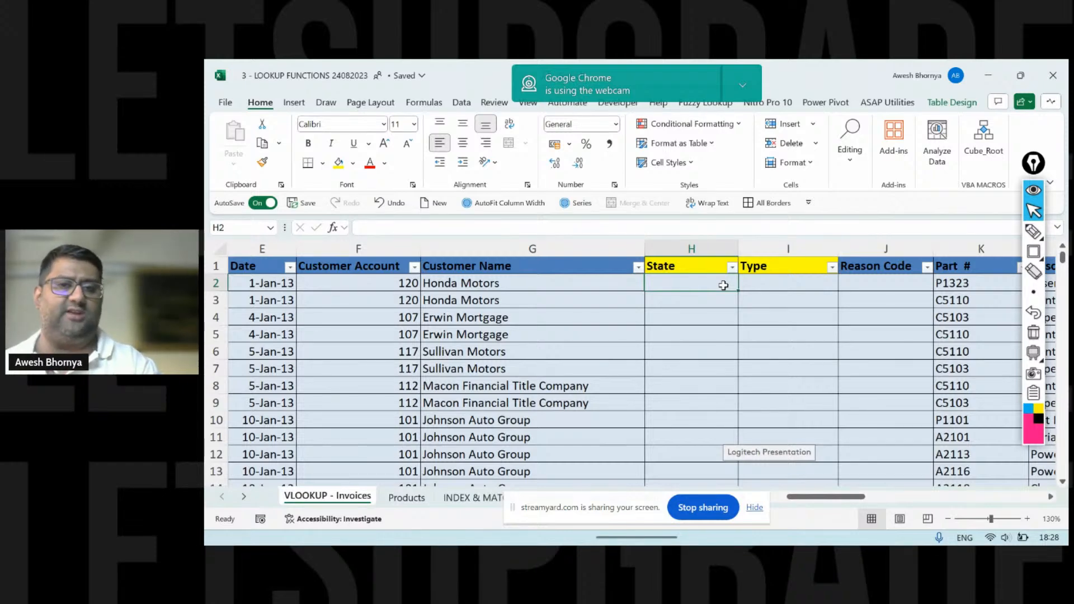
left_click(1034, 232)
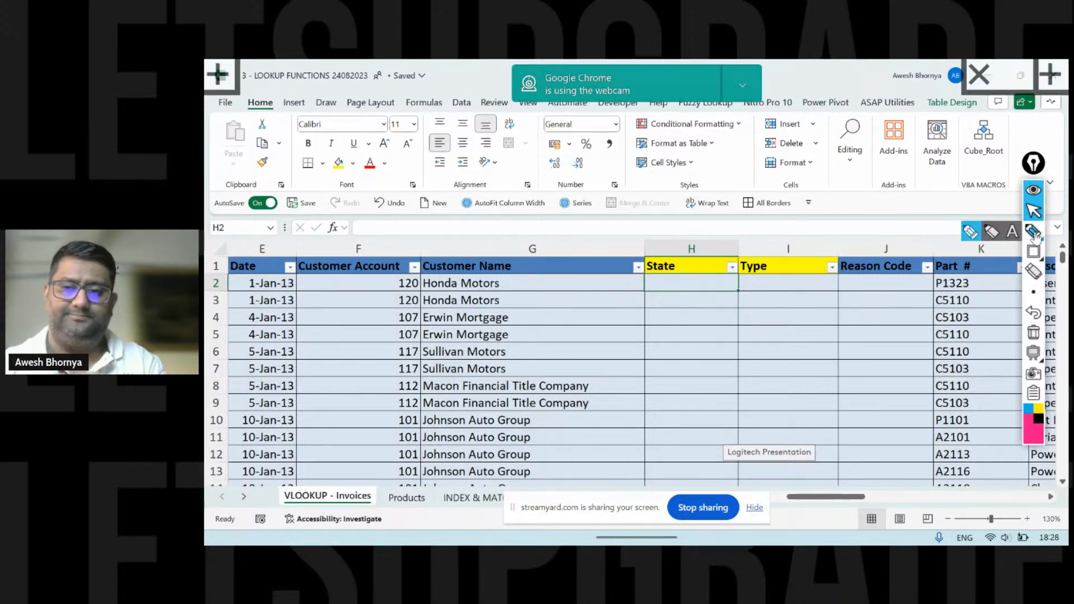
mouse_move(597, 348)
left_mouse_down()
mouse_move(612, 369)
mouse_move(615, 347)
left_mouse_up()
mouse_move(627, 345)
left_mouse_down()
mouse_move(637, 372)
mouse_move(690, 364)
mouse_move(725, 342)
left_mouse_up()
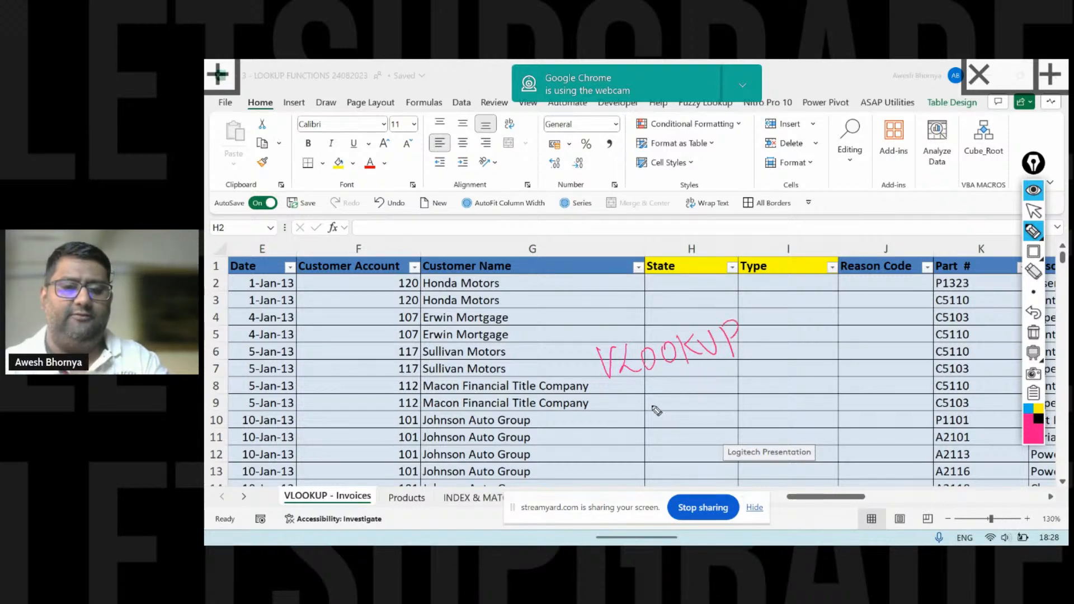
Handwrite INDEX / MATCH beneath the VLOOKUP annotation and underline both function names.
mouse_move(653, 405)
left_mouse_down()
mouse_move(660, 427)
mouse_move(677, 408)
mouse_move(691, 420)
mouse_move(761, 367)
mouse_move(773, 398)
mouse_move(789, 355)
mouse_move(810, 343)
mouse_move(846, 367)
left_mouse_up()
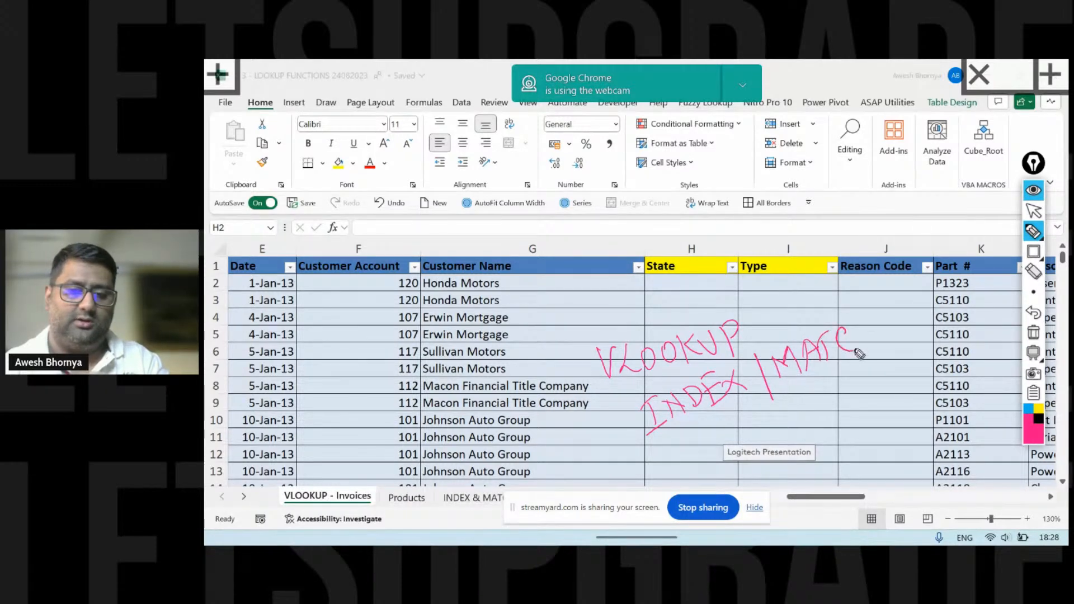
left_click_drag(873, 327, 865, 361)
left_click_drag(867, 316, 890, 364)
left_click_drag(788, 383, 913, 338)
mouse_move(739, 414)
left_mouse_down()
mouse_move(663, 446)
mouse_move(769, 396)
left_mouse_up()
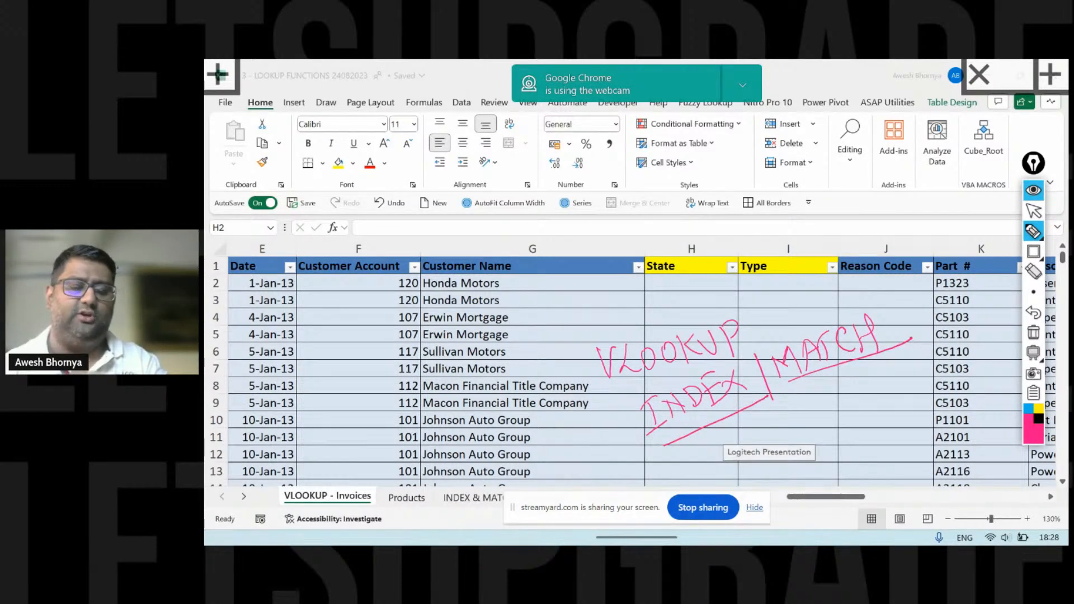
Box the INDEX / MATCH annotation, draw an arrow to VLOOKUP, and clear all the drawings from the invoices sheet.
mouse_move(611, 398)
left_mouse_down()
mouse_move(643, 470)
mouse_move(898, 285)
mouse_move(677, 473)
left_mouse_up()
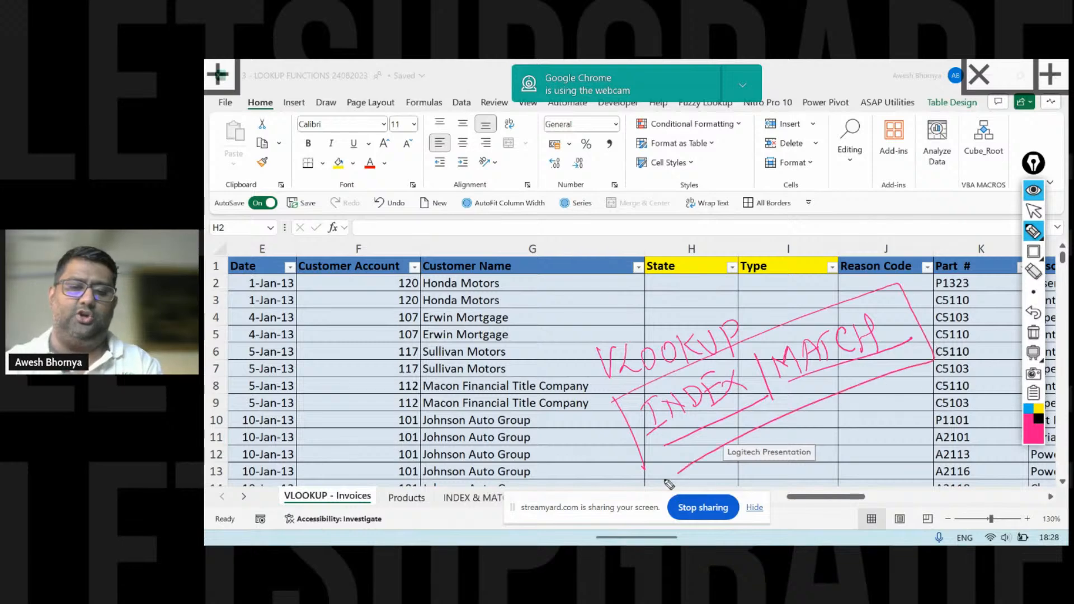
left_click_drag(803, 304, 752, 339)
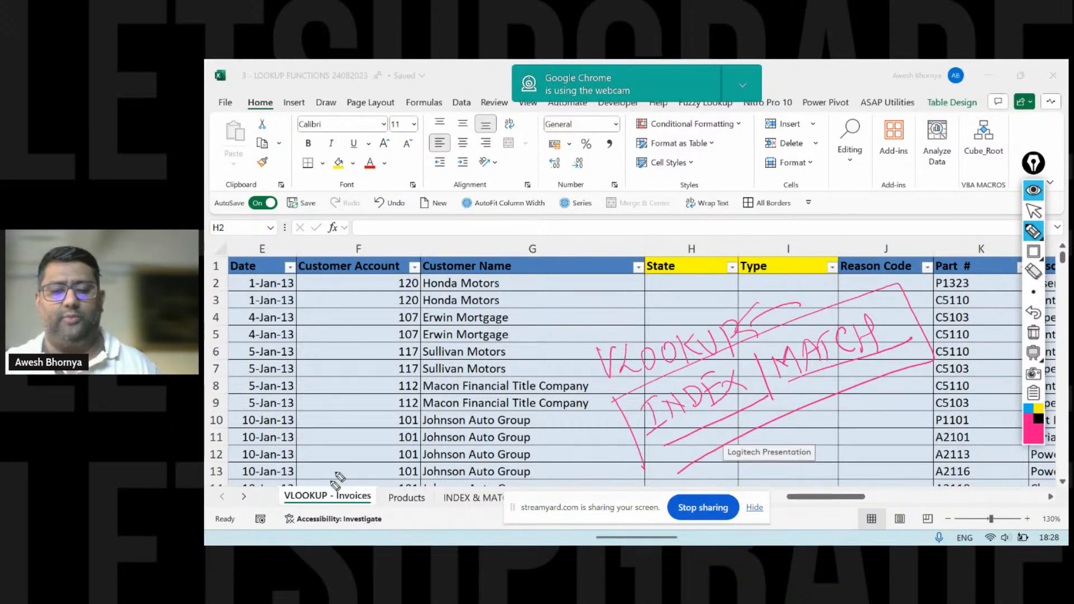
left_click(1034, 334)
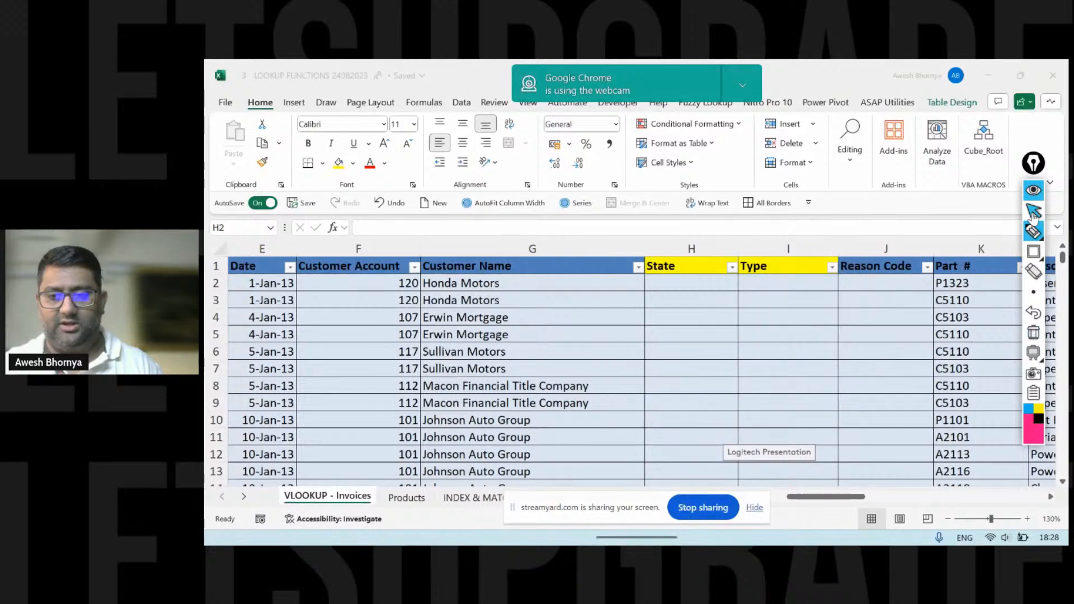
left_click(1033, 210)
Start a VLOOKUP formula in the State cell of the first invoice row.
left_click(710, 281)
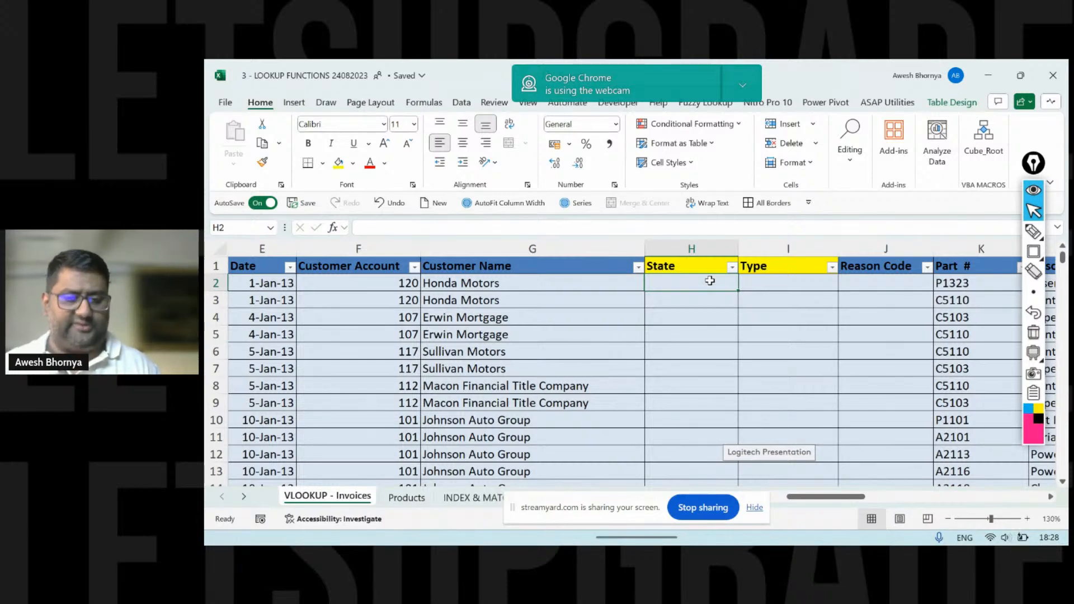
type("=")
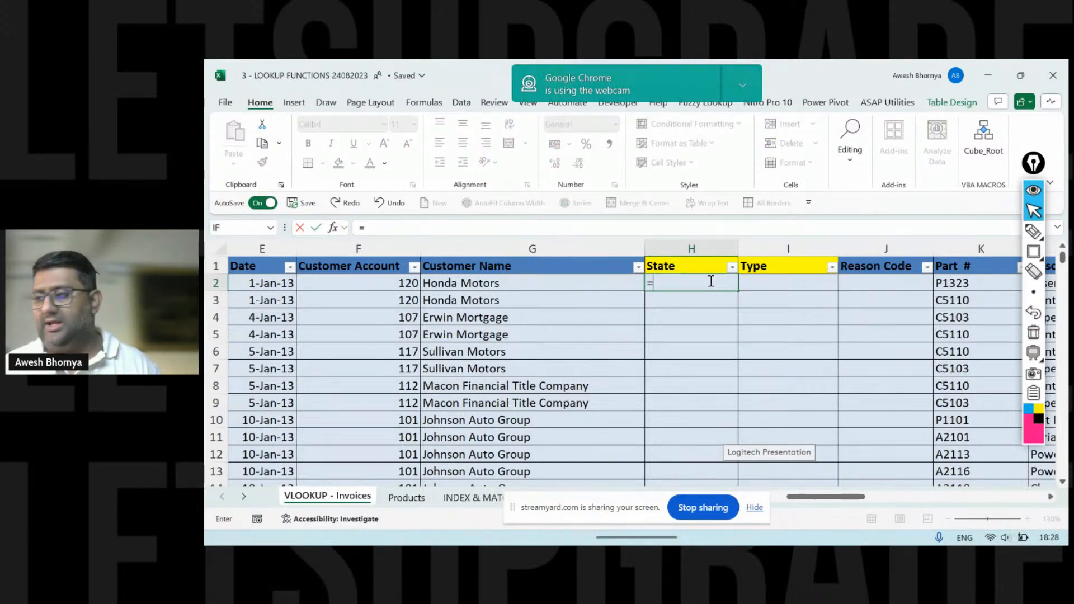
type("vlo")
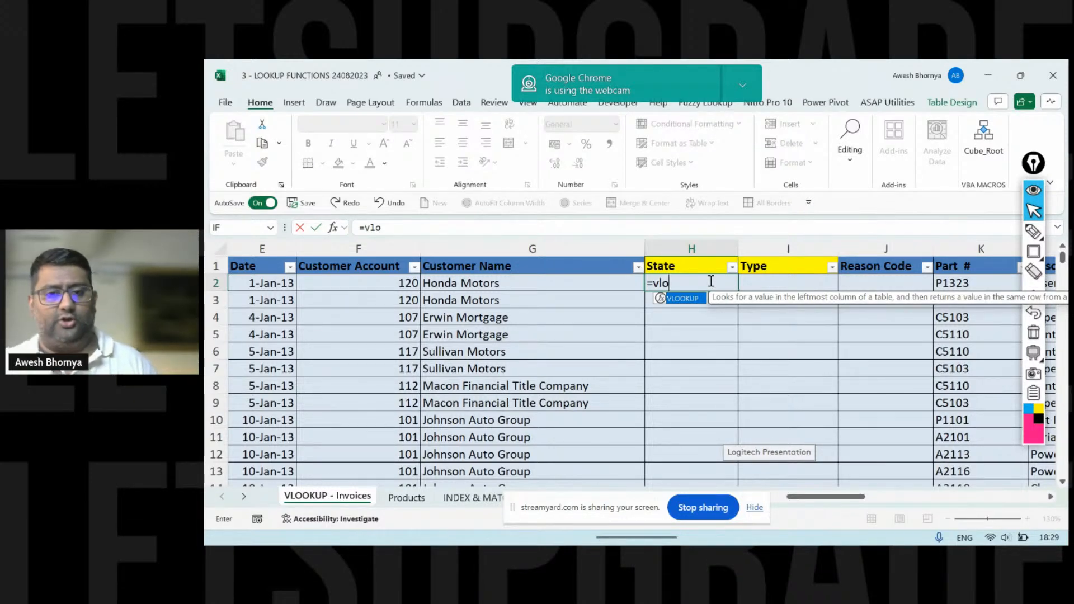
key("Tab")
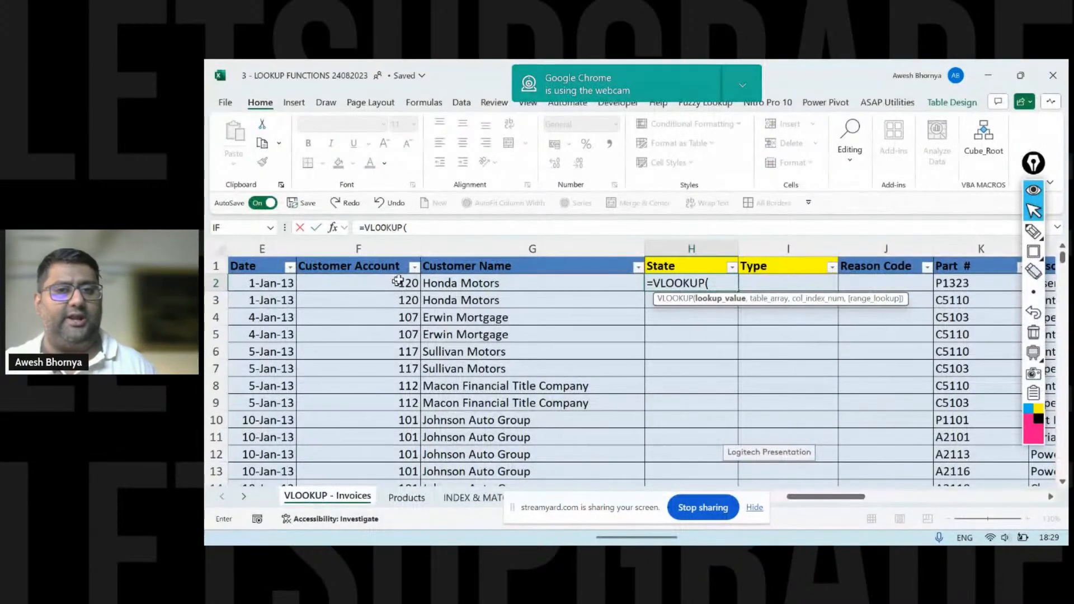
Review the customer list on the INDEX & MATCH - Customers sheet and return to the invoices with the formula open.
left_click(470, 499)
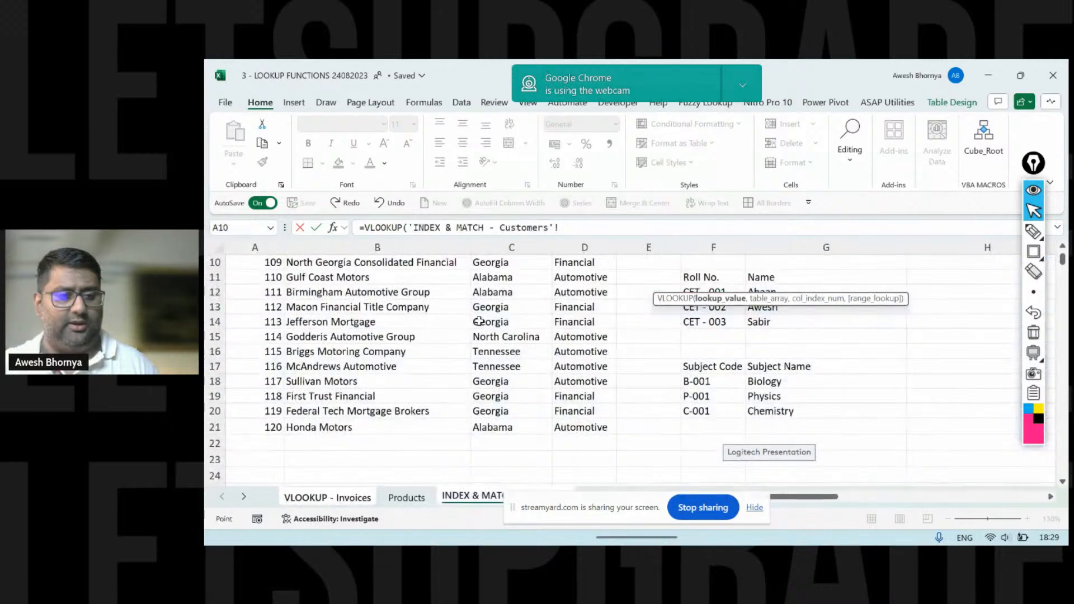
scroll(447, 275, "up", 3)
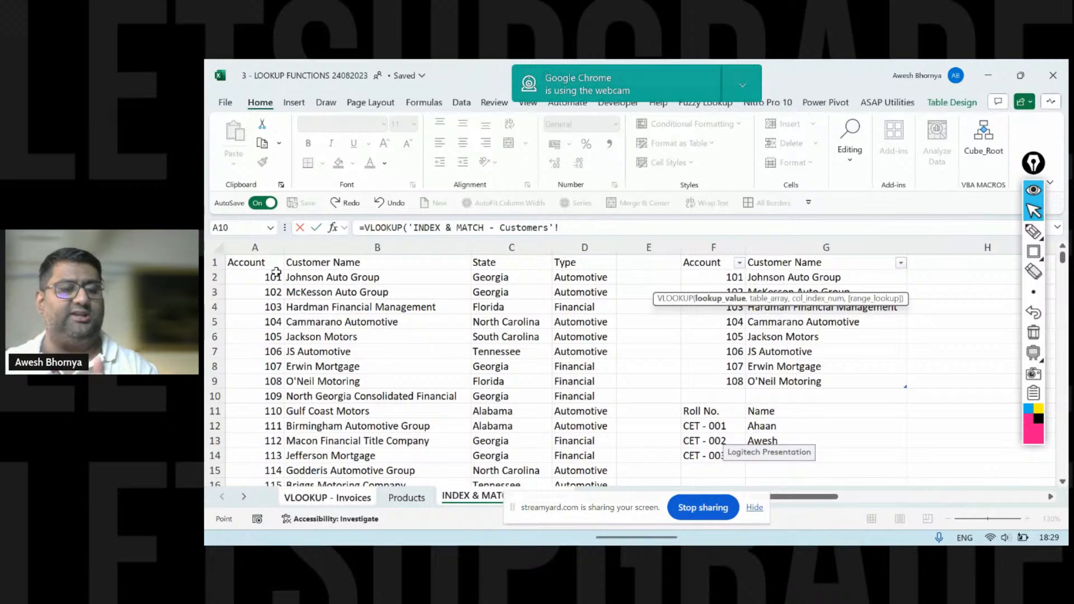
left_click(340, 498)
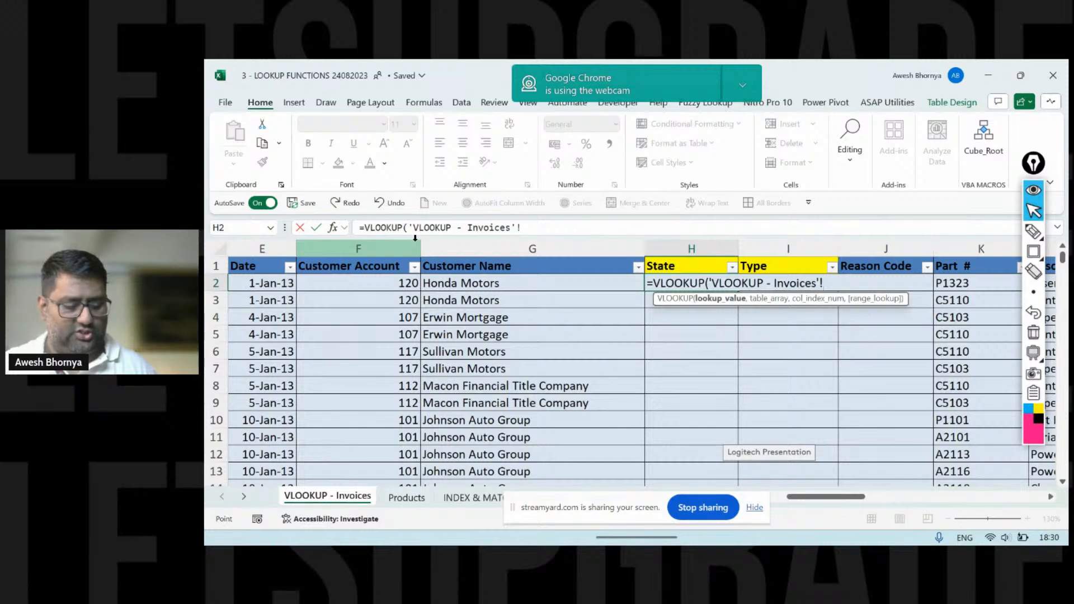
Open the VLOOKUP Function Arguments dialog, remove the stray sheet reference, and set Lookup_value to the first invoice's Customer Account.
key("ctrl+a")
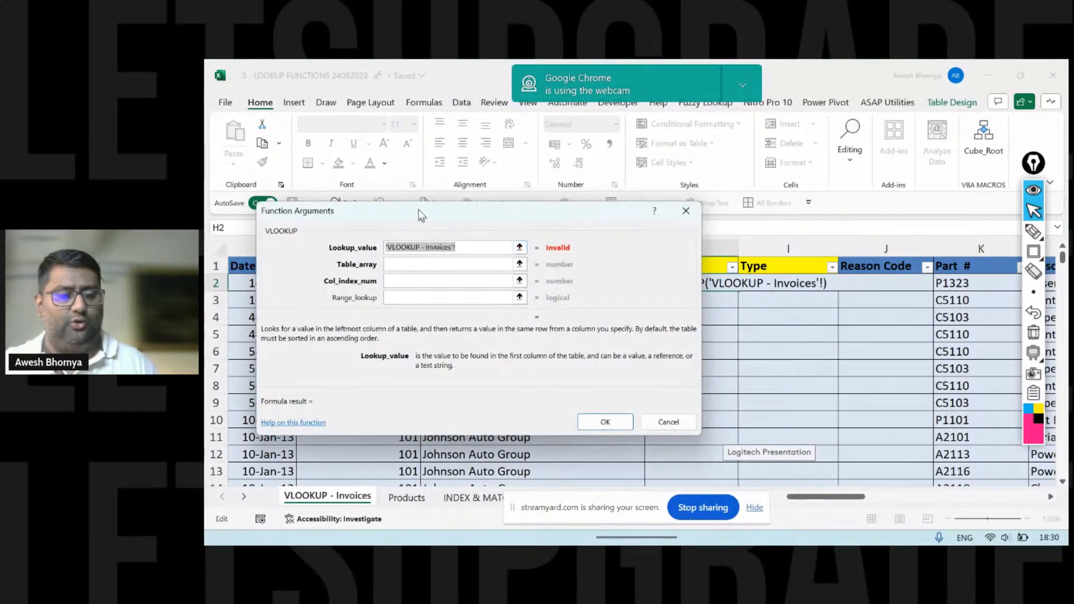
left_click_drag(421, 210, 759, 243)
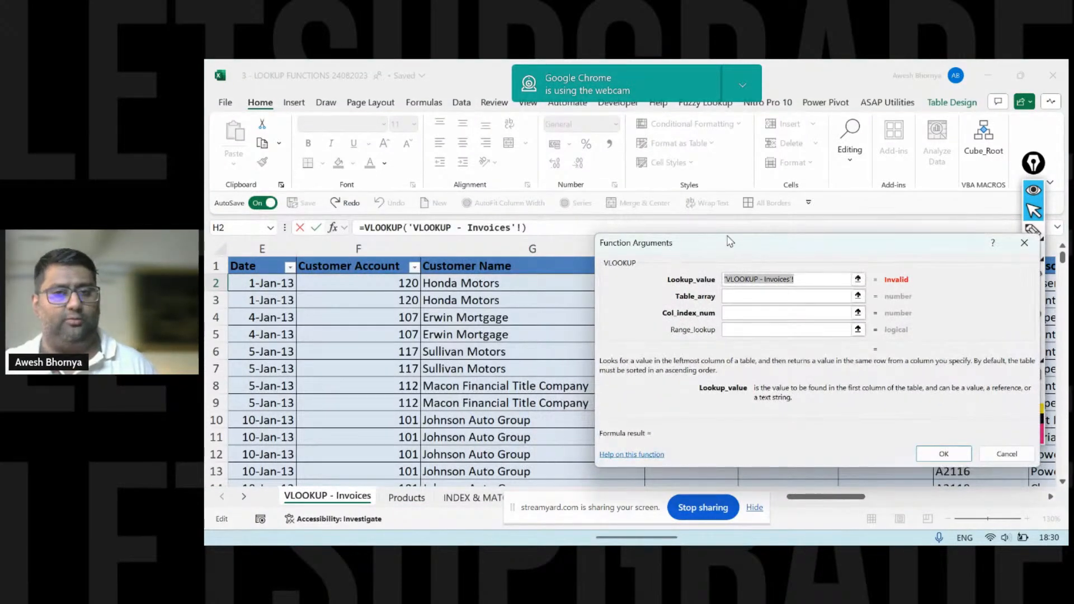
key("BackSpace")
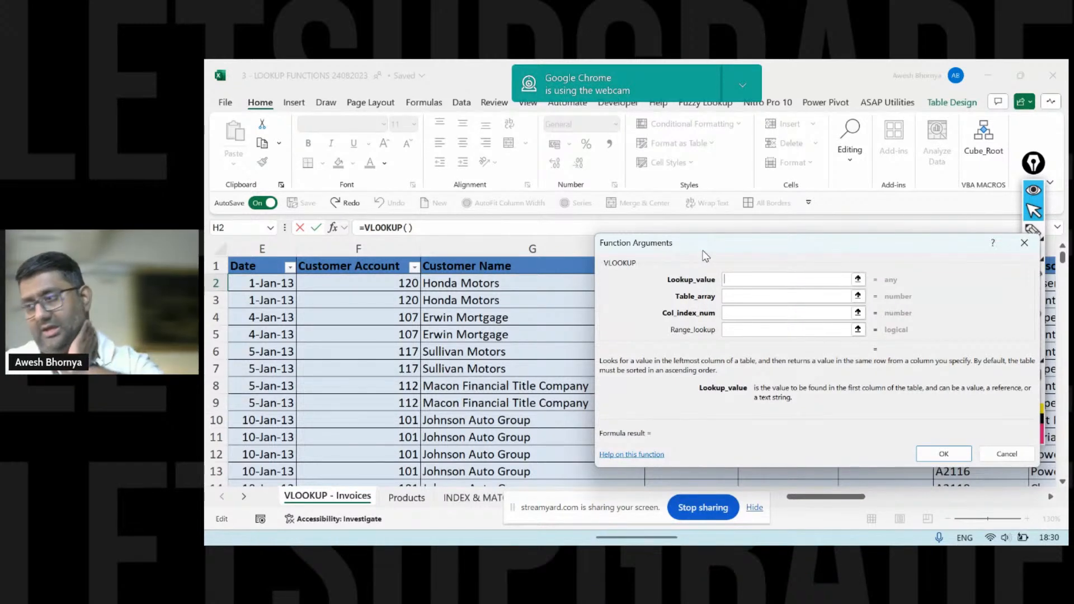
left_click(397, 284)
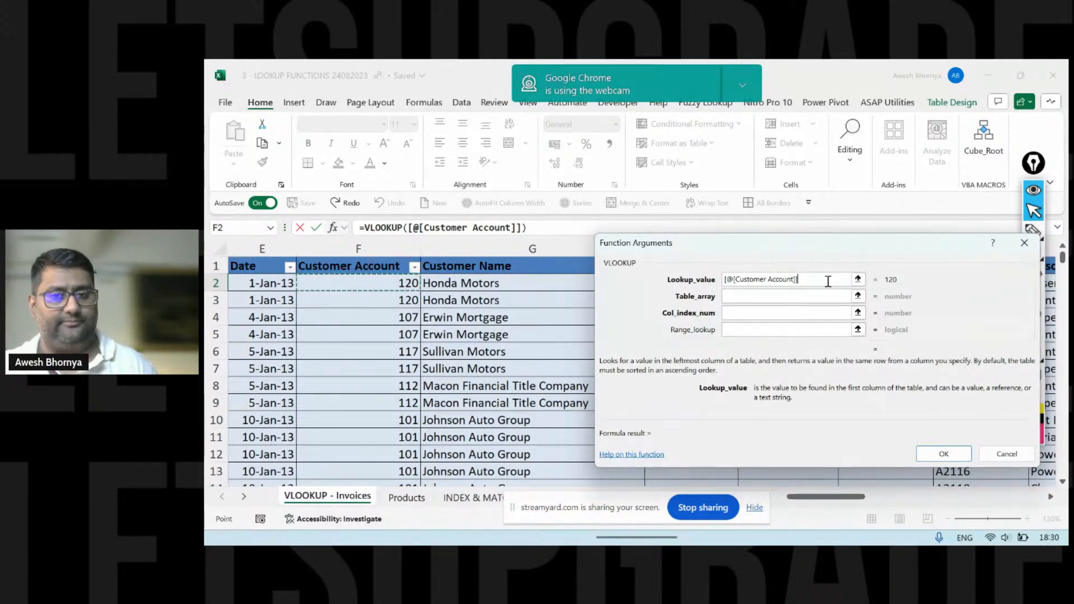
Set Table_array to the absolute range $A$1:$D$21 on the INDEX & MATCH - Customers sheet.
left_click(736, 299)
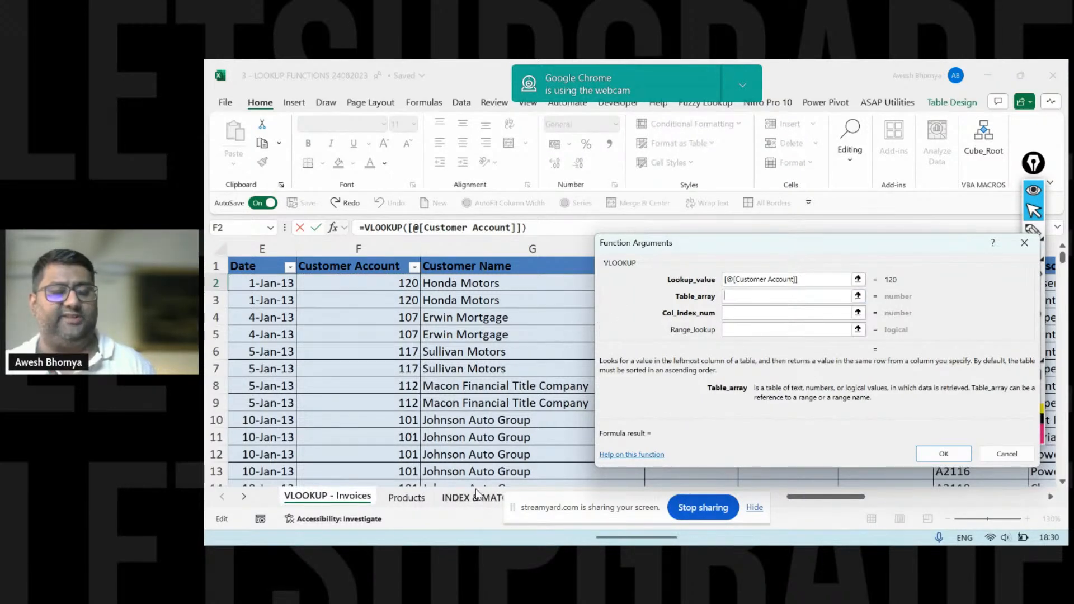
left_click(480, 503)
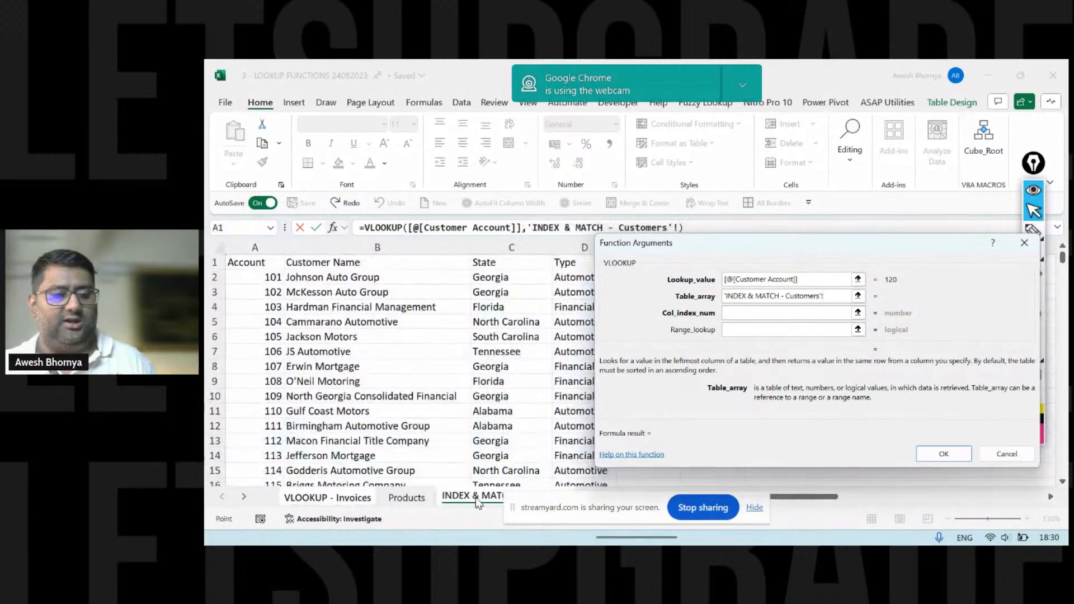
left_click_drag(254, 263, 560, 442)
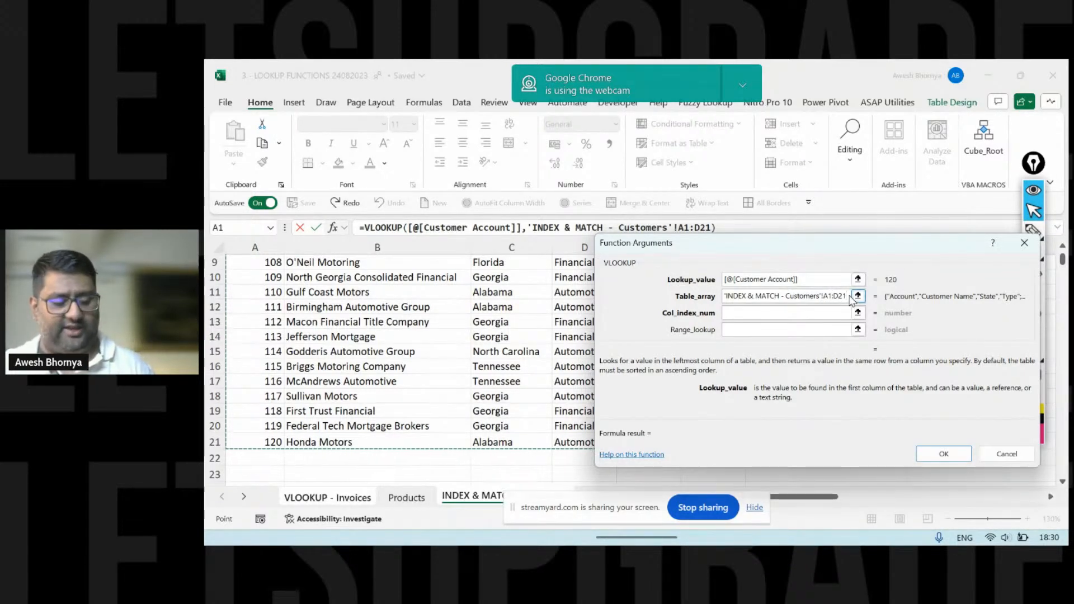
key("F4")
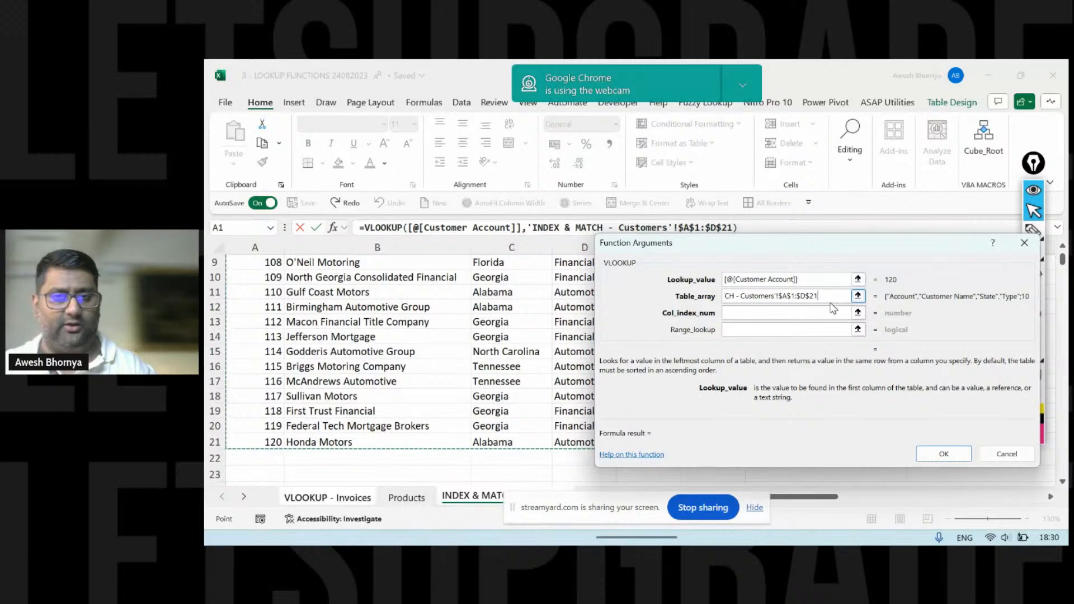
Go to the Col_index_num argument and view the customer list's column headings with the dialog moved clear of them.
left_click(782, 311)
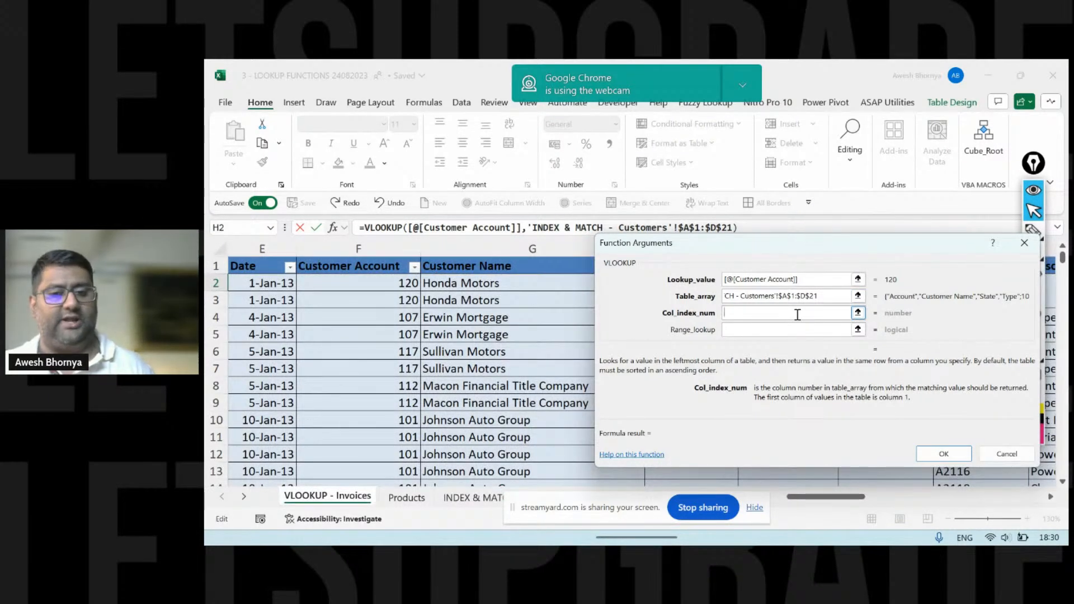
left_click(471, 497)
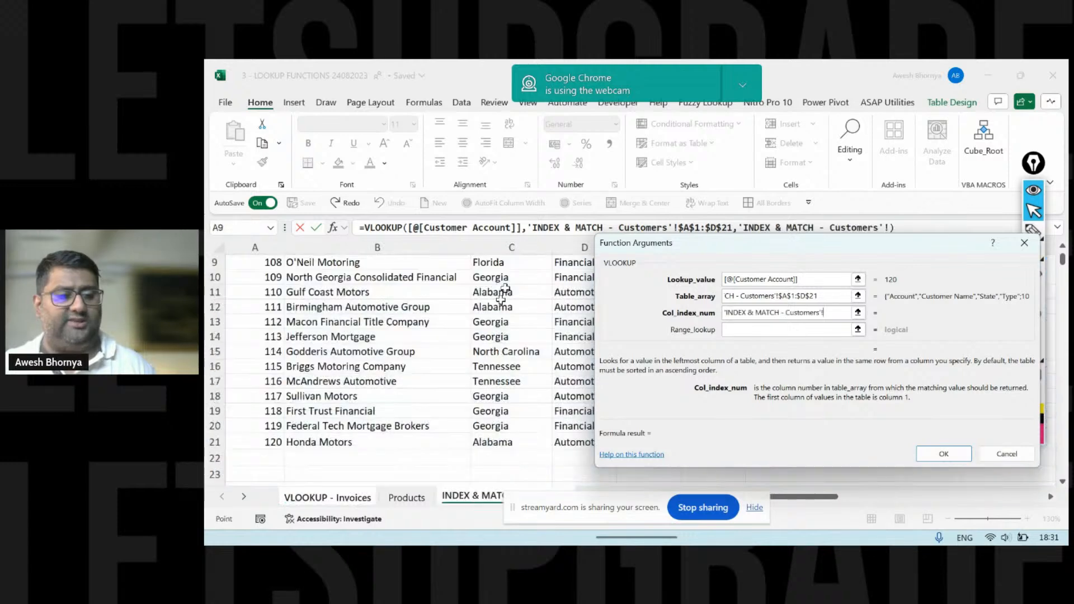
scroll(506, 291, "up", 3)
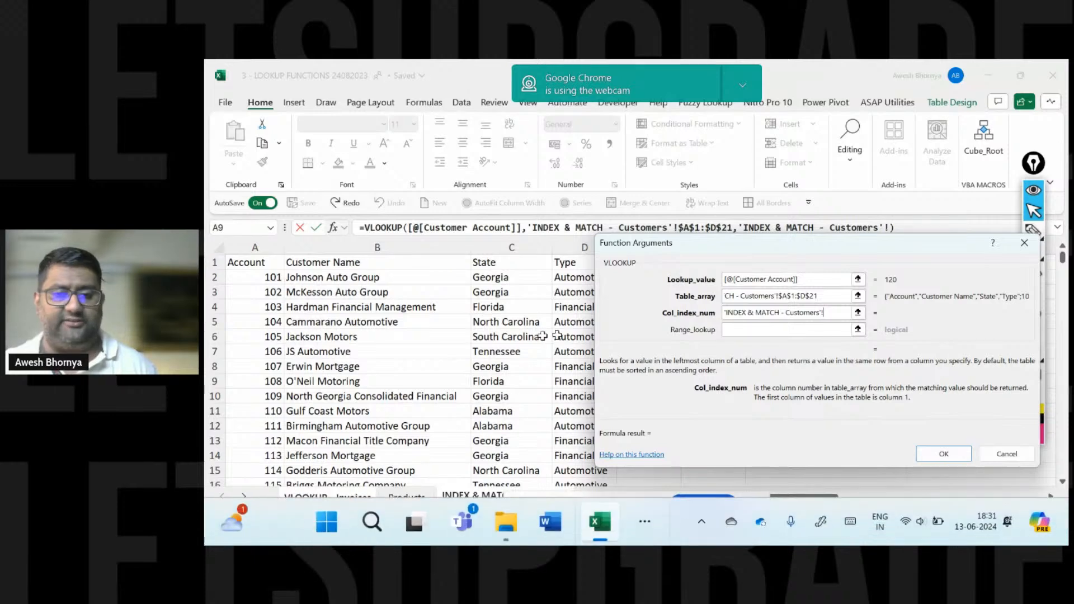
left_click_drag(795, 246, 805, 287)
Circle column letters A to D with the annotation pen, strike through C, and handwrite a boxed "Nos" beside it.
left_click(1034, 231)
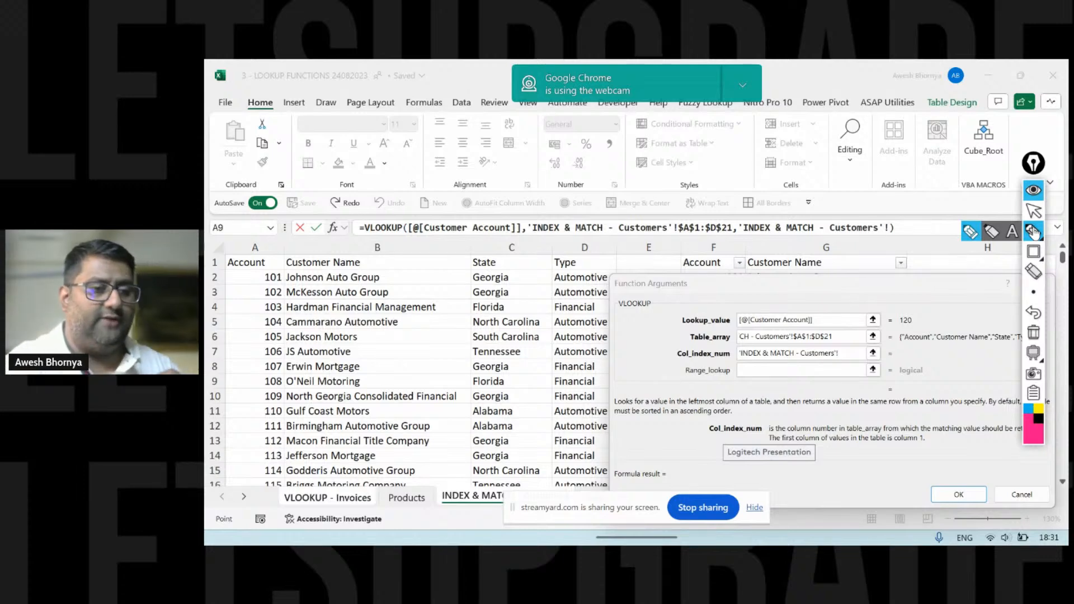
left_click(1033, 232)
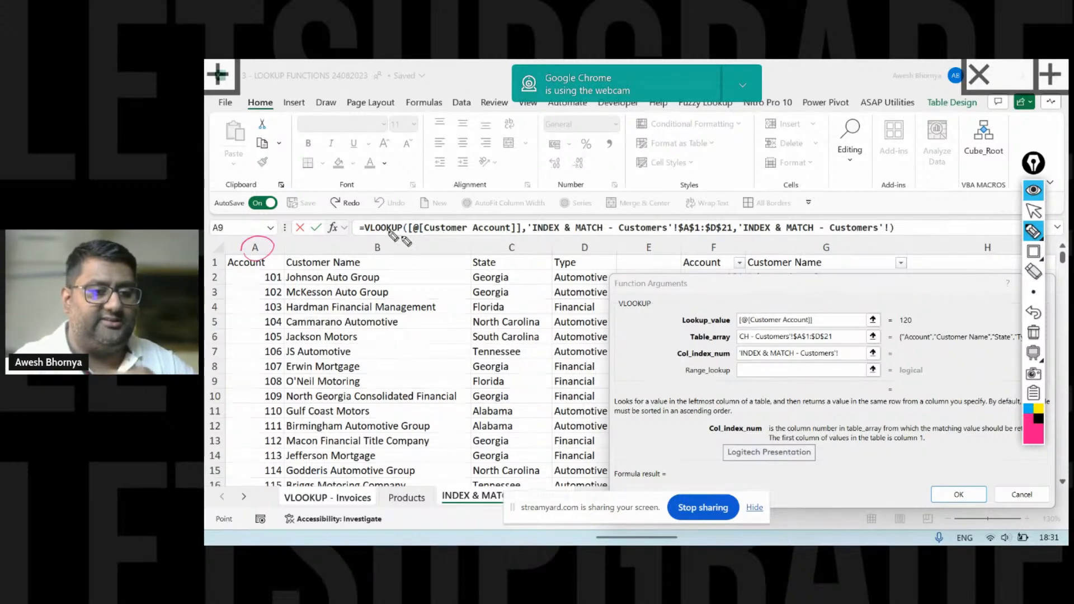
left_click_drag(392, 231, 398, 234)
left_click_drag(515, 231, 518, 245)
mouse_move(578, 231)
left_mouse_down()
mouse_move(596, 234)
mouse_move(565, 237)
left_mouse_up()
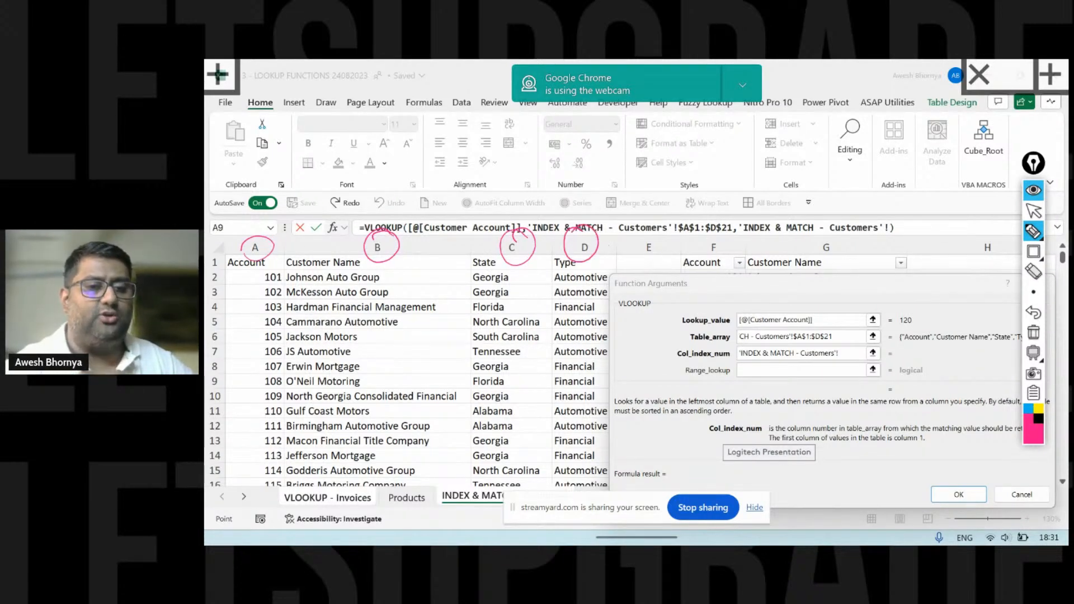
left_click_drag(499, 216, 521, 261)
mouse_move(397, 292)
left_mouse_down()
mouse_move(437, 278)
mouse_move(442, 288)
mouse_move(377, 279)
mouse_move(421, 317)
left_mouse_up()
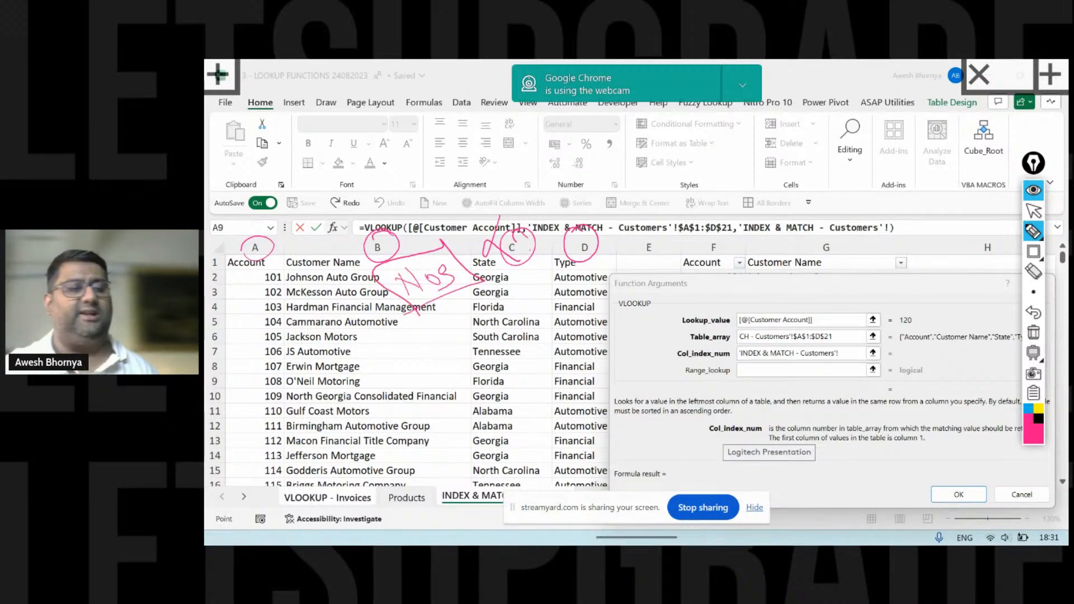
Handwrite circled numbers 1 to 4 over the Account, Customer Name, State and Type columns.
mouse_move(244, 371)
left_mouse_down()
mouse_move(255, 404)
mouse_move(238, 354)
mouse_move(262, 362)
left_mouse_up()
mouse_move(404, 366)
left_mouse_down()
mouse_move(417, 376)
mouse_move(506, 361)
mouse_move(510, 376)
mouse_move(493, 370)
left_mouse_up()
left_click_drag(492, 343, 497, 338)
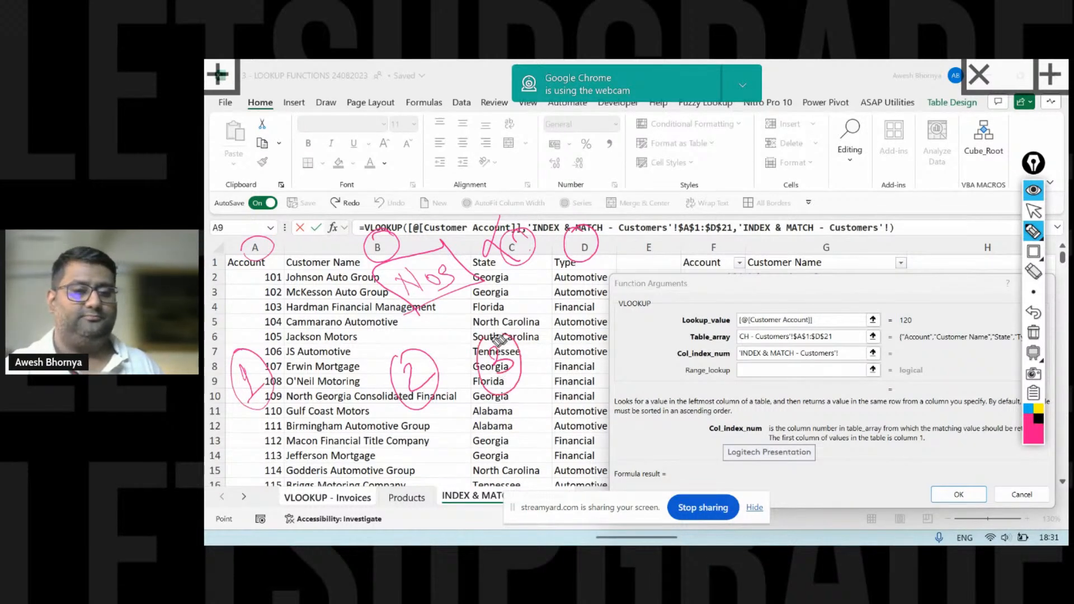
mouse_move(570, 331)
left_mouse_down()
mouse_move(585, 358)
mouse_move(579, 376)
left_mouse_up()
mouse_move(565, 321)
left_mouse_down()
mouse_move(551, 375)
mouse_move(560, 323)
left_mouse_up()
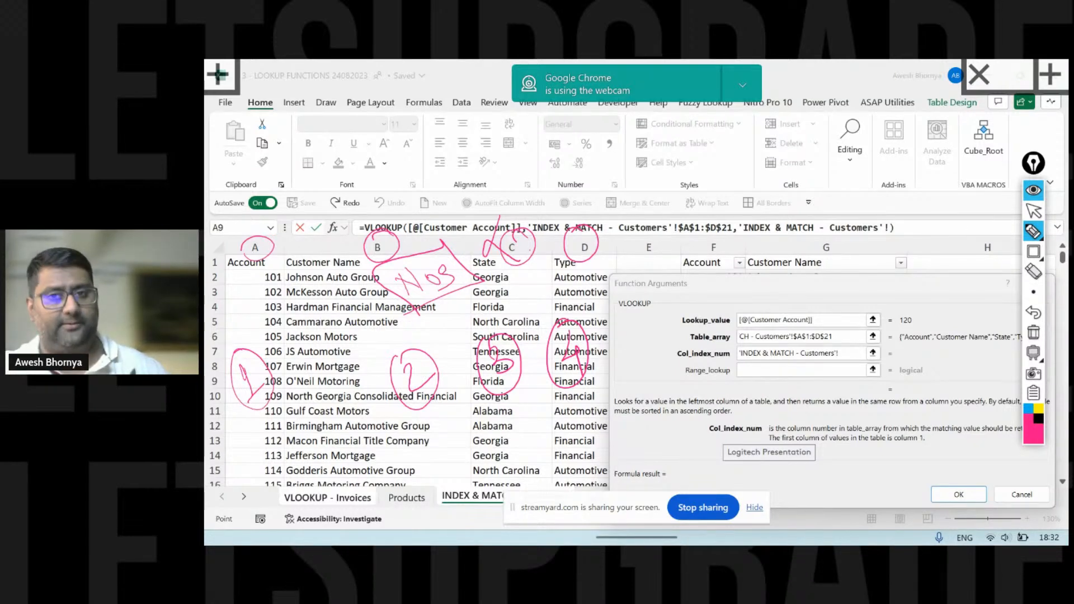
Mark the State and Type columns, circle the Col_index_num entry, and handwrite a circled 3 beside it.
mouse_move(507, 397)
left_mouse_down()
mouse_move(513, 412)
mouse_move(526, 381)
mouse_move(582, 399)
mouse_move(611, 373)
left_mouse_up()
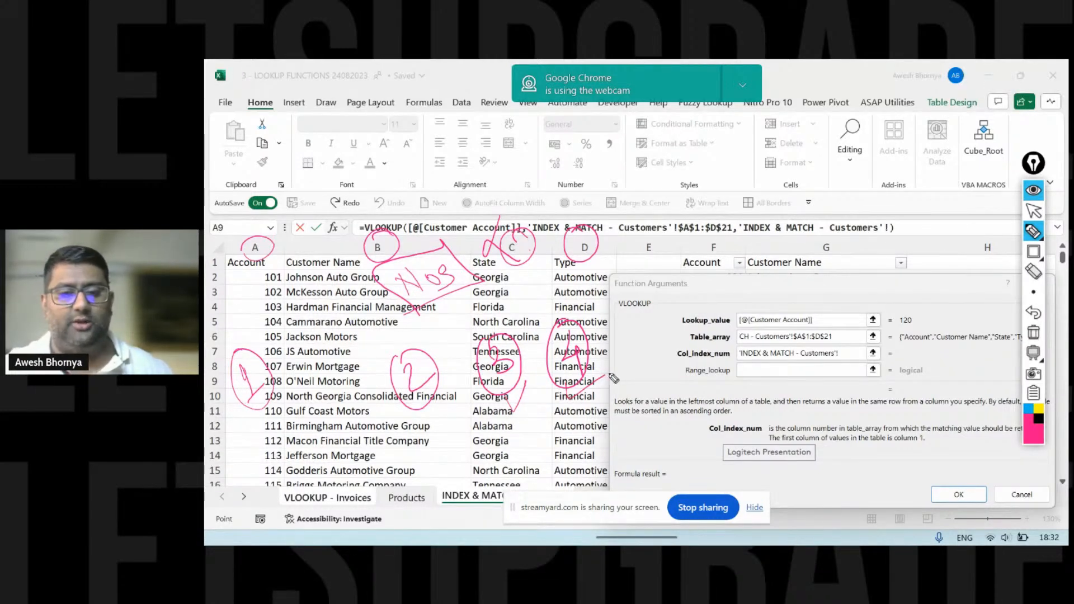
mouse_move(781, 350)
left_mouse_down()
mouse_move(859, 357)
mouse_move(738, 358)
left_mouse_up()
mouse_move(642, 350)
left_mouse_down()
mouse_move(644, 370)
mouse_move(638, 346)
left_mouse_up()
left_click_drag(509, 270, 586, 231)
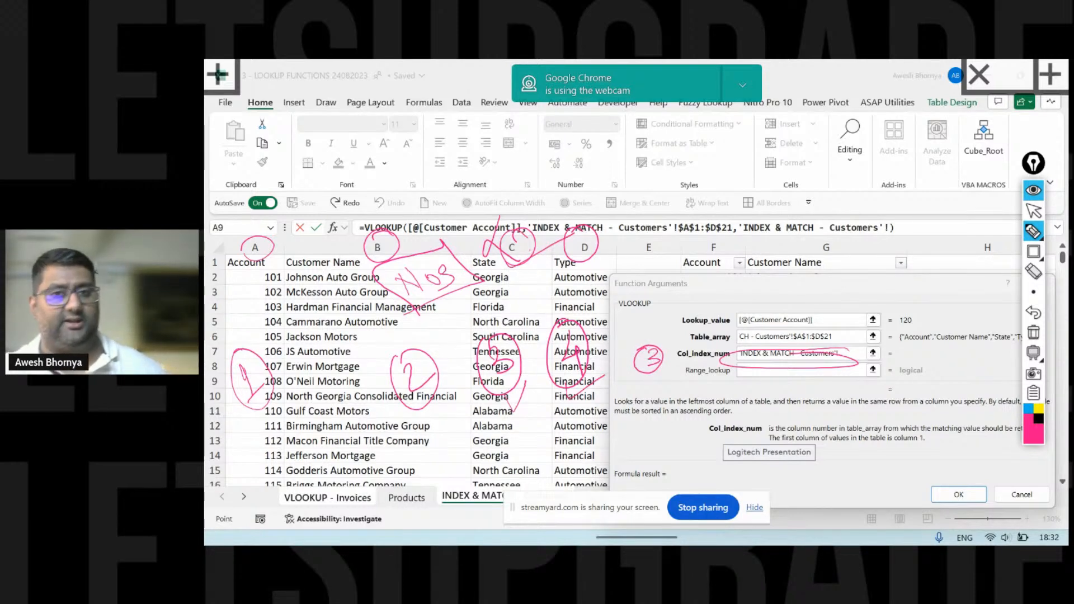
Clear the annotations and replace the Col_index_num entry with 3.
left_click(1034, 333)
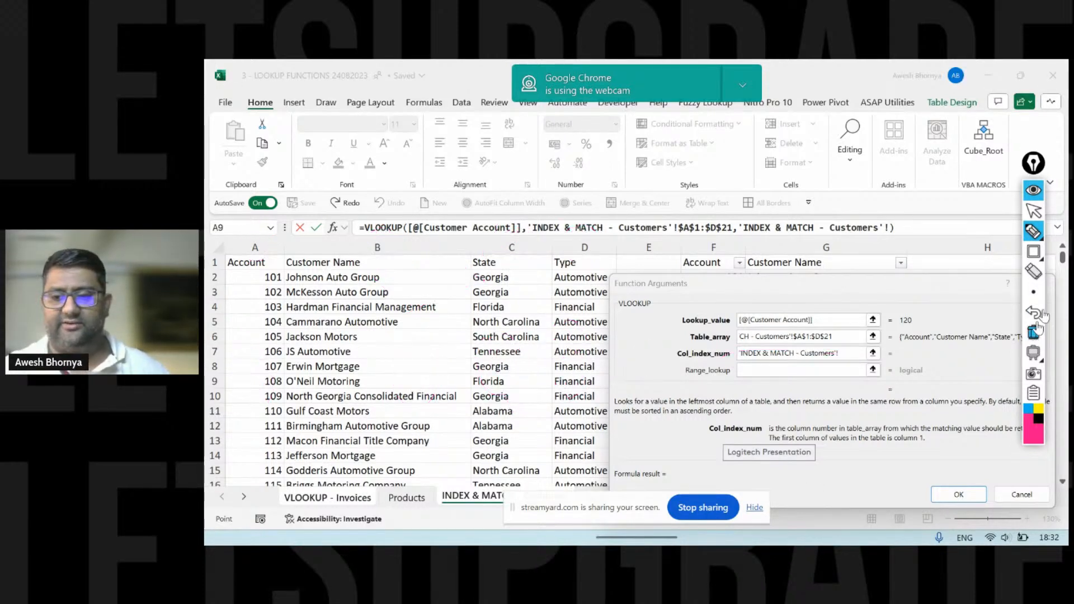
left_click(1034, 212)
left_click(853, 354)
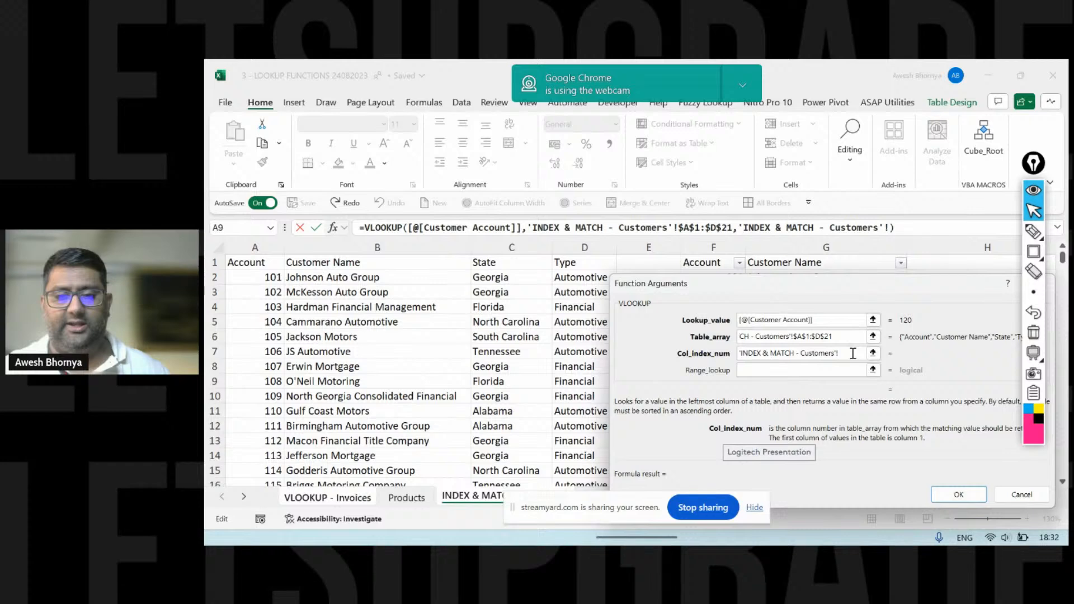
left_click_drag(853, 354, 592, 337)
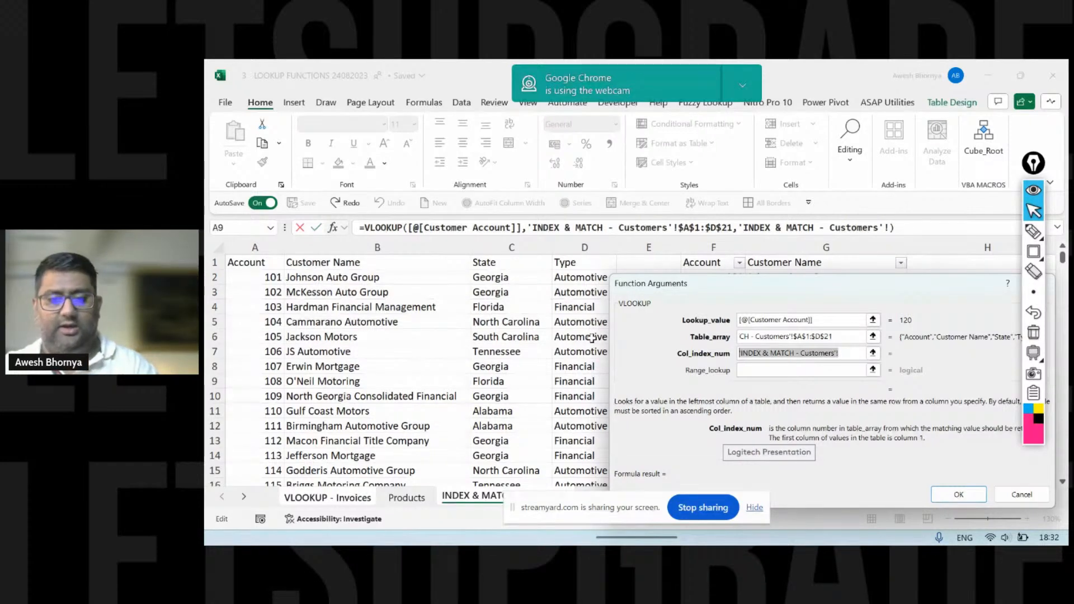
type("3")
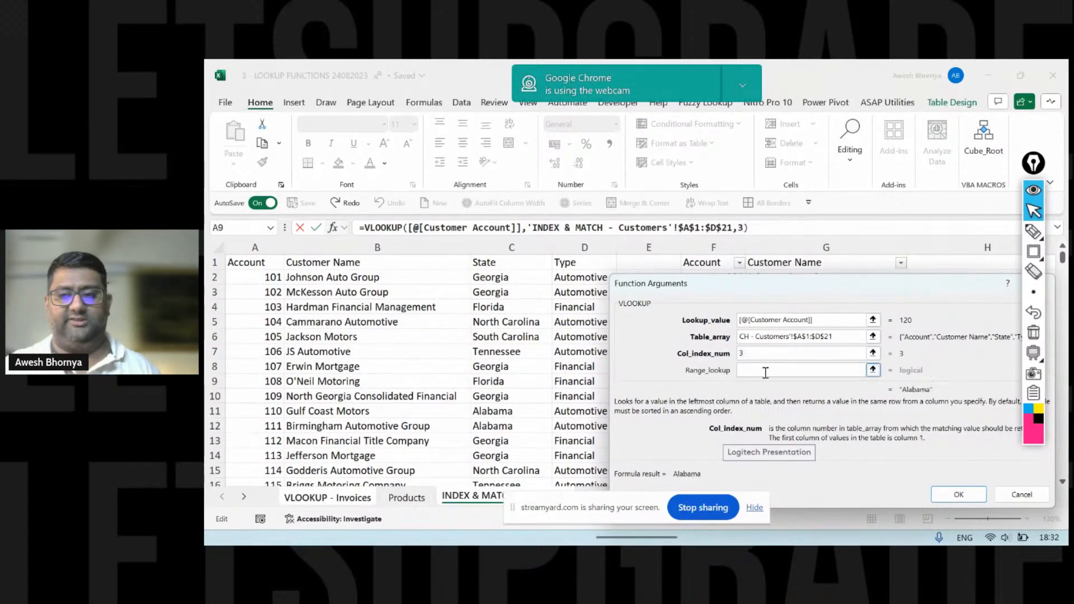
Open a blank whiteboard, handwrite the heading "Range Lookup", and draw two branches beneath it.
left_click(766, 372)
left_click(1033, 353)
left_click(1034, 235)
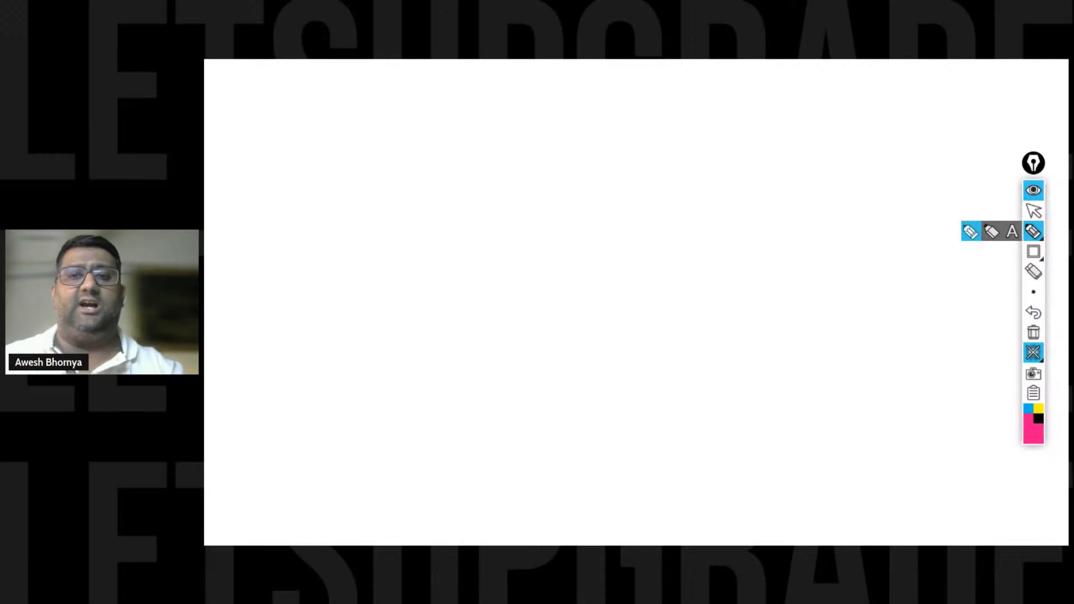
mouse_move(473, 181)
left_mouse_down()
mouse_move(480, 197)
mouse_move(537, 201)
mouse_move(556, 244)
mouse_move(591, 194)
left_mouse_up()
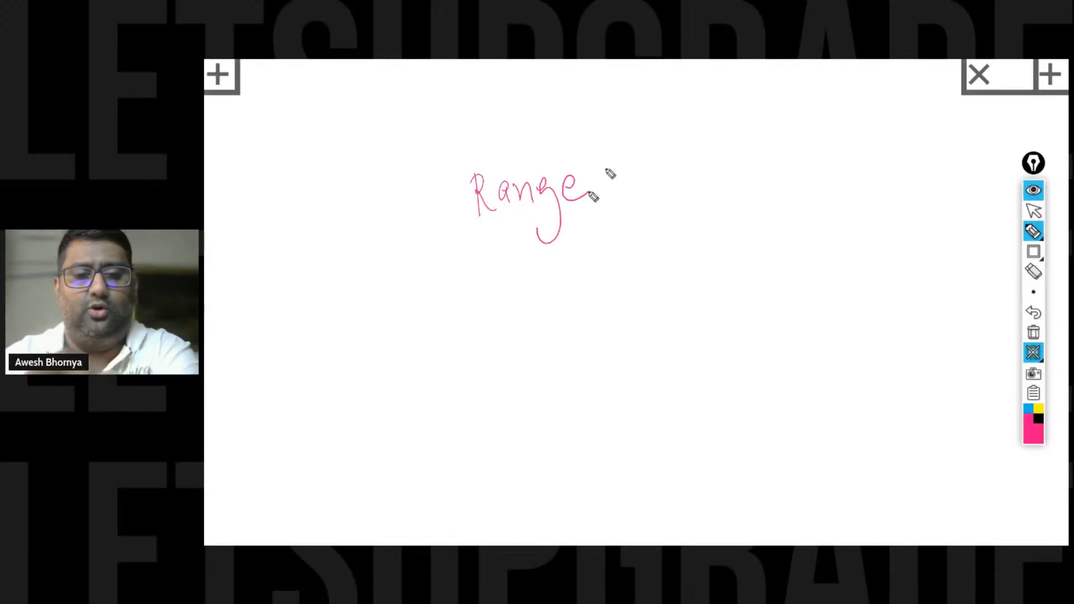
mouse_move(641, 144)
left_mouse_down()
mouse_move(655, 190)
mouse_move(681, 196)
mouse_move(700, 177)
mouse_move(717, 194)
mouse_move(744, 196)
mouse_move(758, 168)
left_mouse_up()
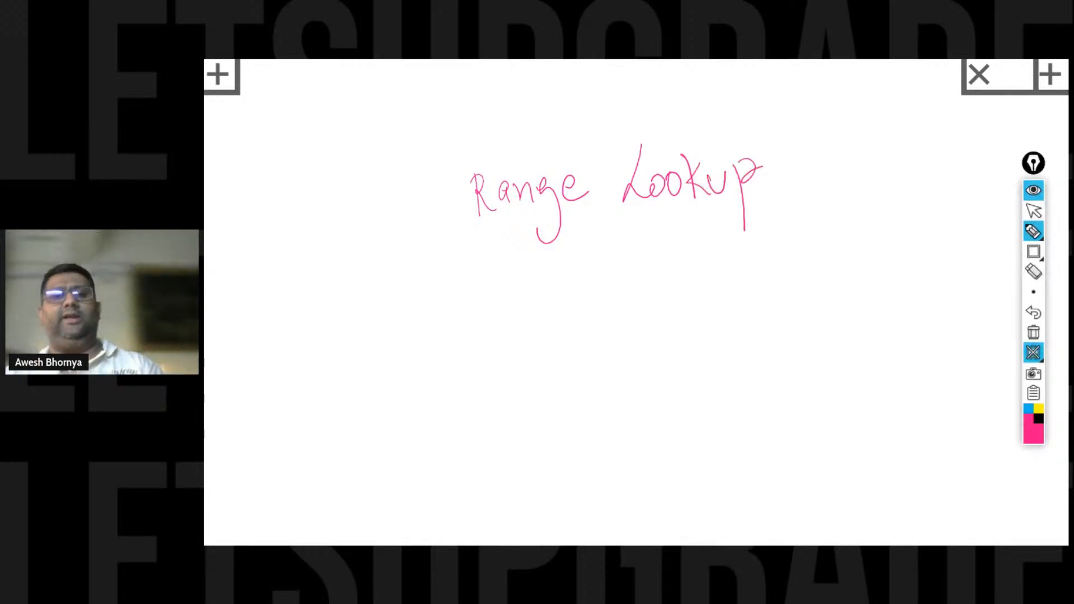
left_click_drag(643, 250, 454, 335)
left_click_drag(649, 275, 866, 314)
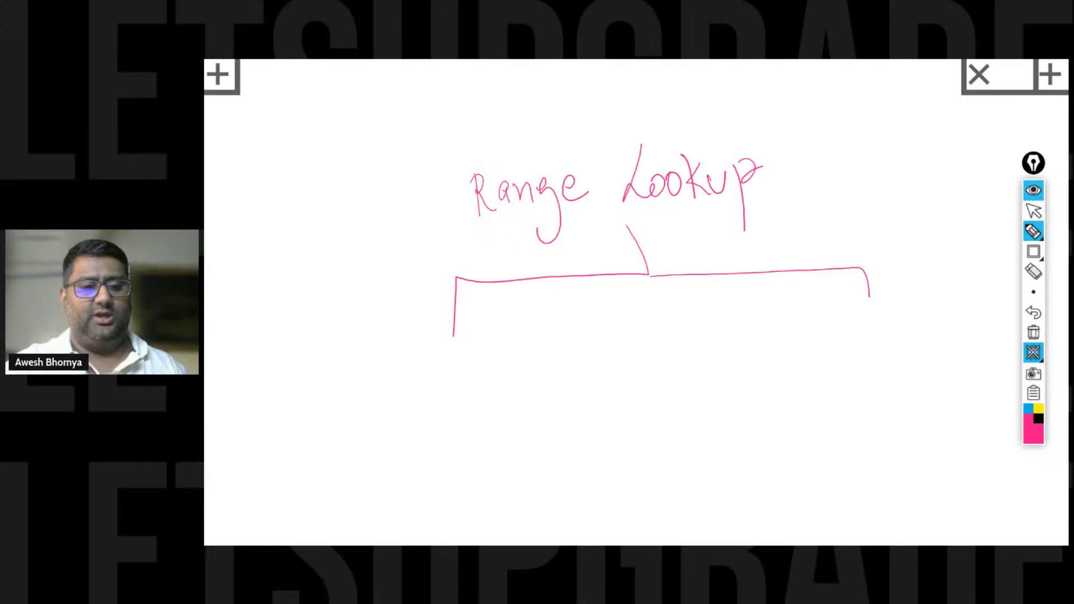
Handwrite "0 | False" under one branch and "1 | Approx." under the other, and underline both options.
left_click_drag(432, 339, 469, 402)
mouse_move(486, 350)
left_mouse_down()
mouse_move(489, 382)
mouse_move(505, 341)
left_mouse_up()
mouse_move(489, 363)
left_mouse_down()
mouse_move(537, 343)
mouse_move(569, 362)
mouse_move(587, 364)
mouse_move(599, 351)
mouse_move(598, 380)
left_mouse_up()
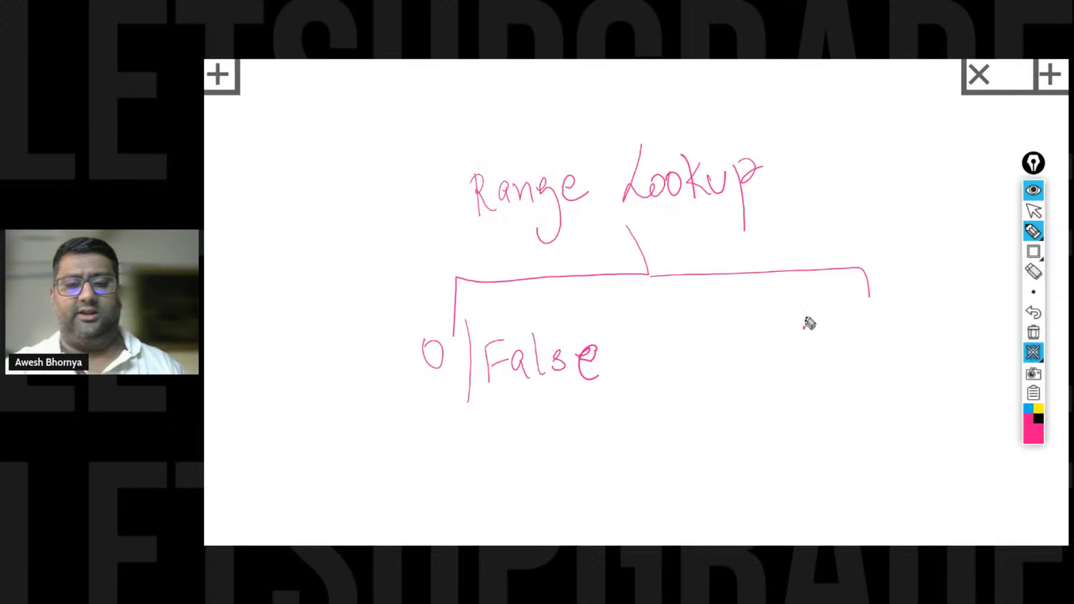
left_click_drag(804, 322, 812, 350)
left_click_drag(798, 353, 828, 345)
mouse_move(831, 295)
left_mouse_down()
mouse_move(830, 378)
mouse_move(866, 317)
left_mouse_up()
left_click_drag(866, 318, 877, 349)
left_click_drag(856, 338, 983, 336)
left_click(995, 334)
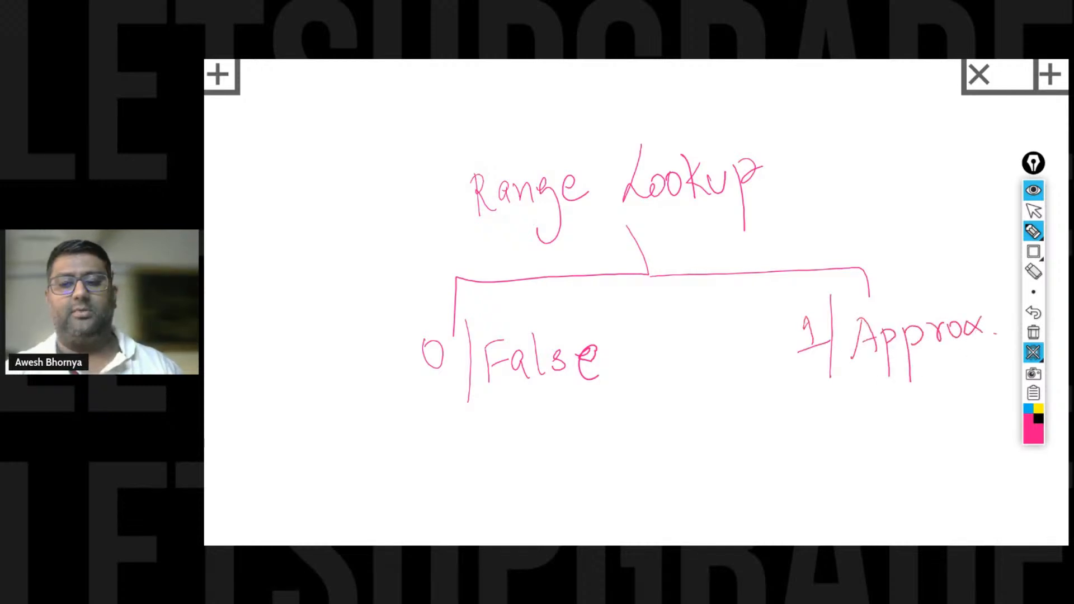
left_click_drag(772, 369, 1021, 348)
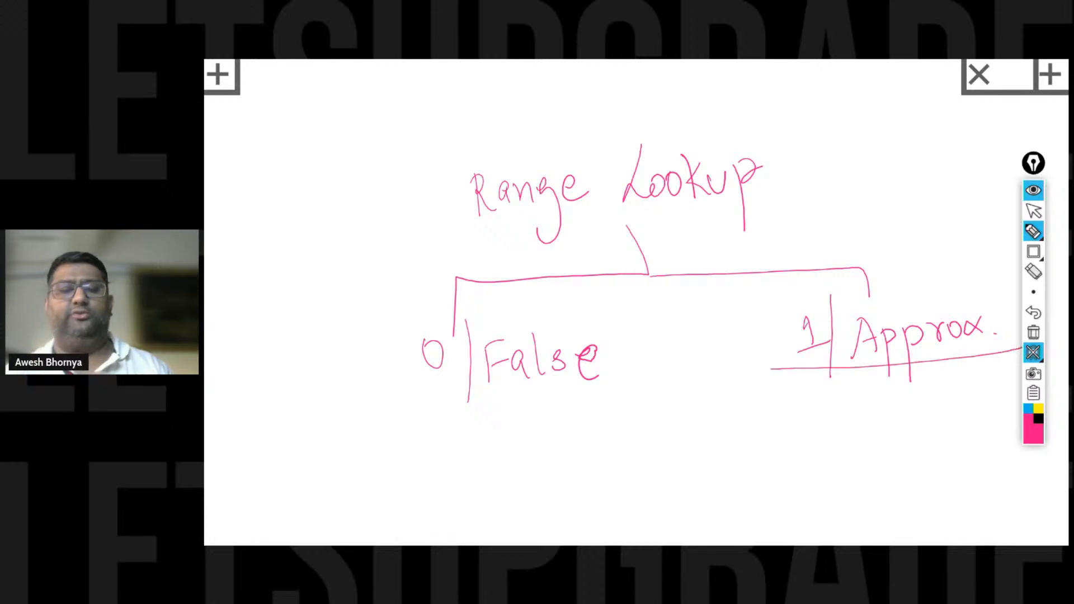
left_click_drag(390, 398, 642, 390)
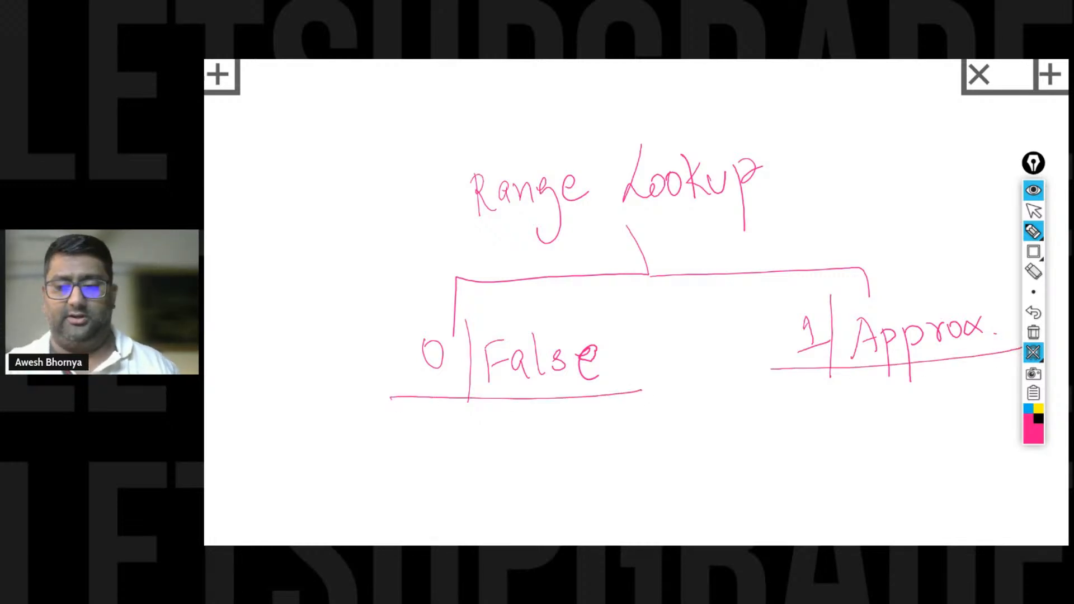
Erase the word "Approx" beside the 1 and handwrite "True" in its place.
left_click(1033, 272)
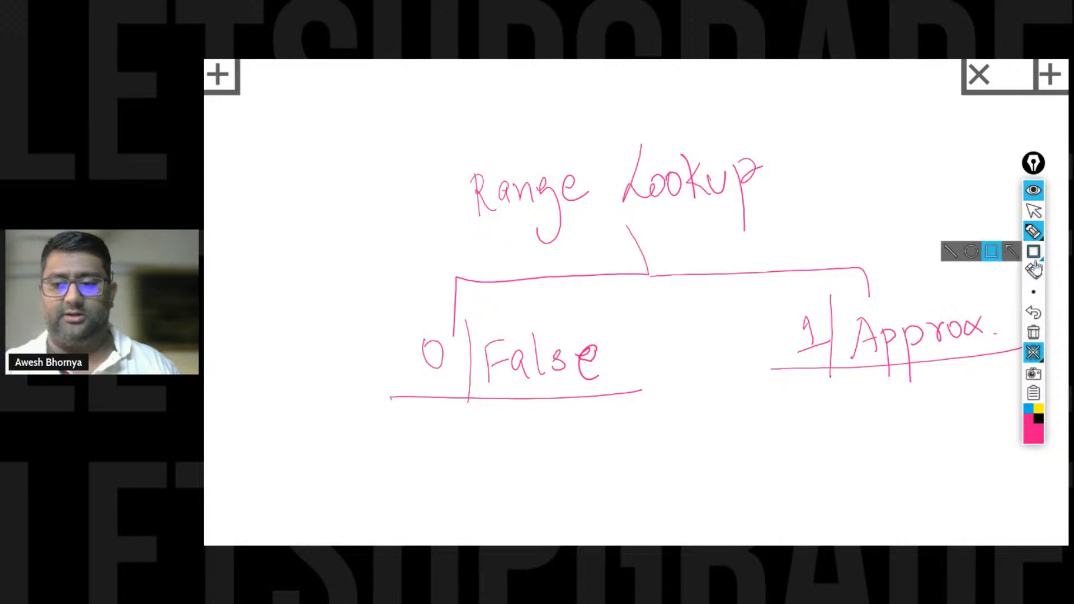
mouse_move(920, 316)
left_mouse_down()
mouse_move(875, 348)
mouse_move(991, 314)
left_mouse_up()
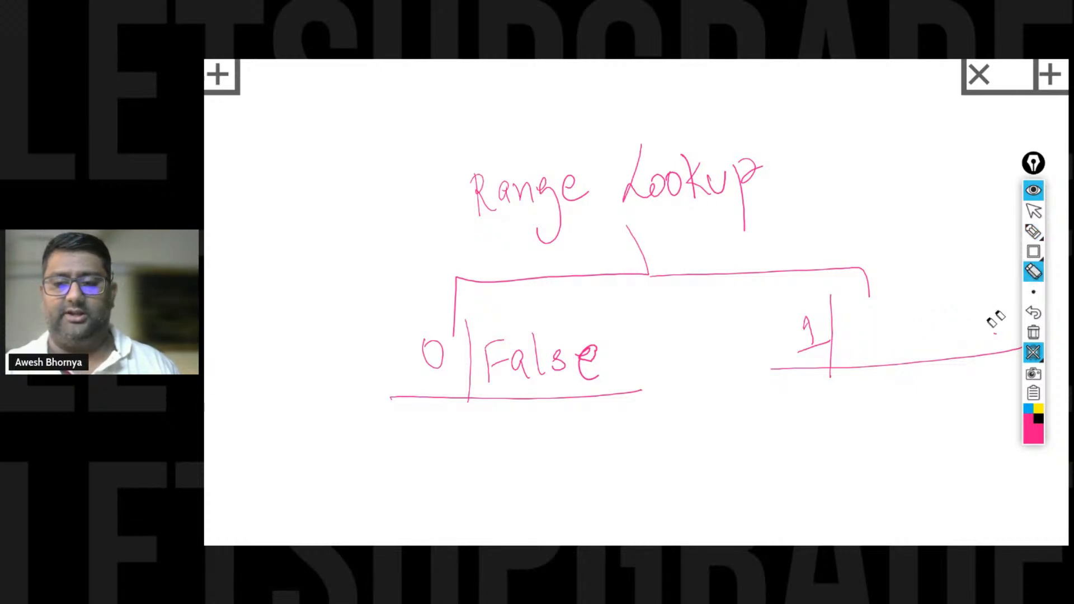
left_click(1033, 231)
mouse_move(866, 318)
left_mouse_down()
mouse_move(868, 350)
mouse_move(958, 333)
left_mouse_up()
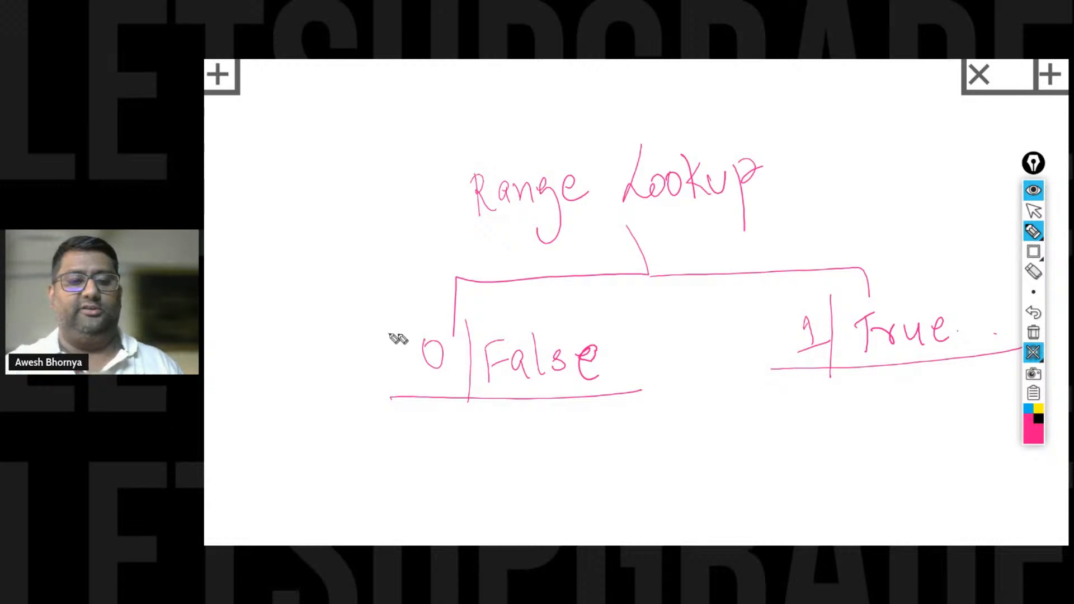
Box the "0 | False" option and handwrite arrowed labels "Exact" for False and "Approx." for True.
mouse_move(390, 331)
left_mouse_down()
mouse_move(622, 386)
mouse_move(400, 399)
left_mouse_up()
mouse_move(344, 352)
left_mouse_down()
mouse_move(258, 359)
mouse_move(282, 371)
left_mouse_up()
mouse_move(264, 294)
left_mouse_down()
mouse_move(267, 333)
mouse_move(331, 322)
left_mouse_up()
left_click_drag(334, 285, 335, 322)
left_click_drag(325, 305, 347, 300)
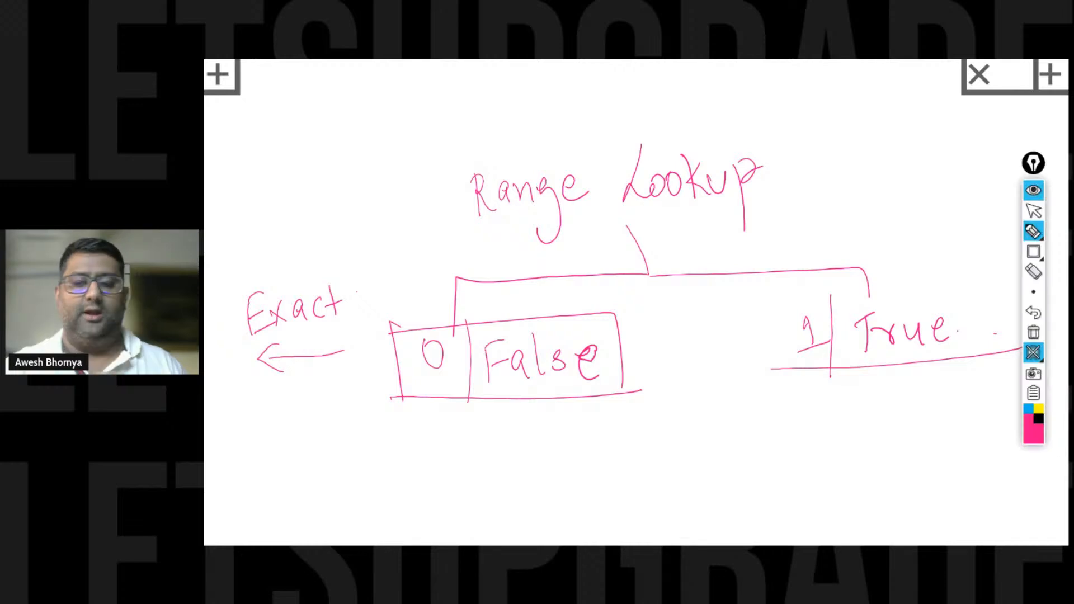
mouse_move(923, 315)
left_mouse_down()
mouse_move(946, 284)
mouse_move(946, 298)
mouse_move(933, 268)
mouse_move(947, 247)
mouse_move(1006, 246)
left_mouse_up()
left_click_drag(1005, 226, 993, 247)
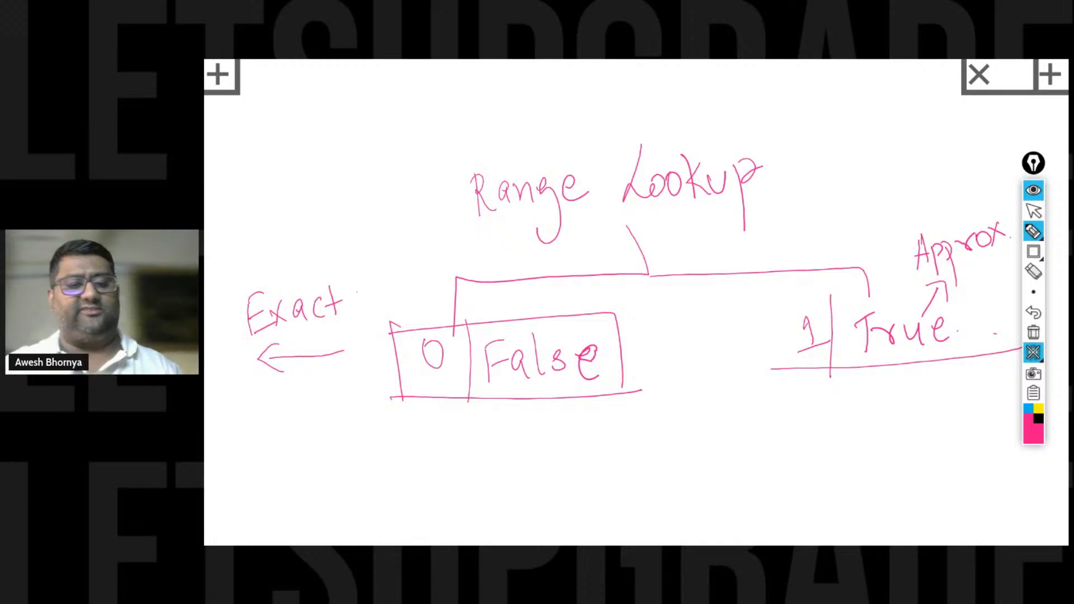
Draw a two-column table grid with a header row beneath each of the False and True options.
mouse_move(393, 402)
left_mouse_down()
mouse_move(402, 503)
mouse_move(478, 499)
mouse_move(386, 495)
left_mouse_up()
left_click_drag(833, 395, 839, 477)
mouse_move(823, 393)
left_mouse_down()
mouse_move(901, 374)
mouse_move(838, 480)
left_mouse_up()
left_click_drag(895, 361, 913, 471)
left_click_drag(838, 413, 967, 390)
left_click_drag(458, 398, 475, 509)
left_click_drag(373, 446, 582, 422)
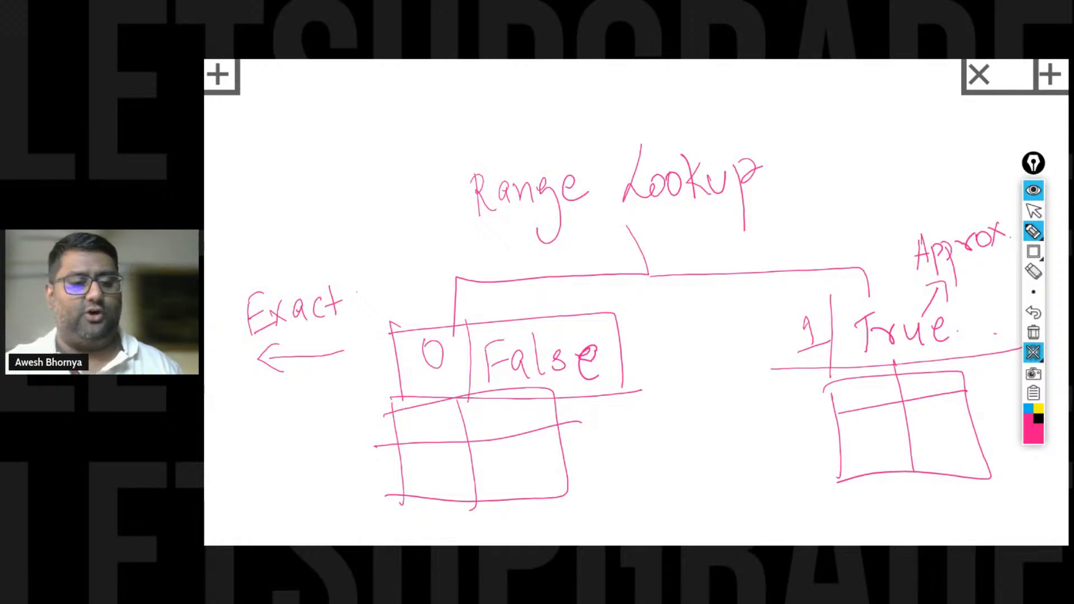
Fill the table under False with headings Item and Rate, and rows Pen 10 and Pencil 2.
mouse_move(410, 419)
left_mouse_down()
mouse_move(452, 430)
mouse_move(487, 413)
mouse_move(520, 427)
mouse_move(537, 410)
mouse_move(422, 470)
mouse_move(439, 456)
mouse_move(464, 464)
mouse_move(507, 456)
left_mouse_up()
left_click_drag(514, 448, 510, 459)
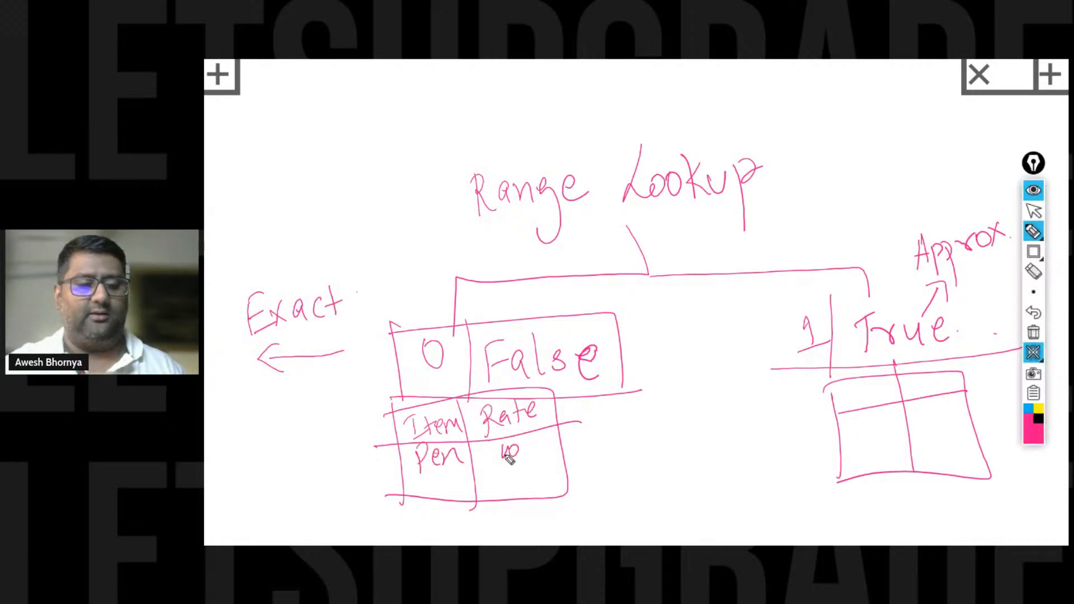
mouse_move(420, 477)
left_mouse_down()
mouse_move(425, 491)
mouse_move(468, 476)
mouse_move(477, 492)
left_mouse_up()
left_click_drag(503, 473, 517, 489)
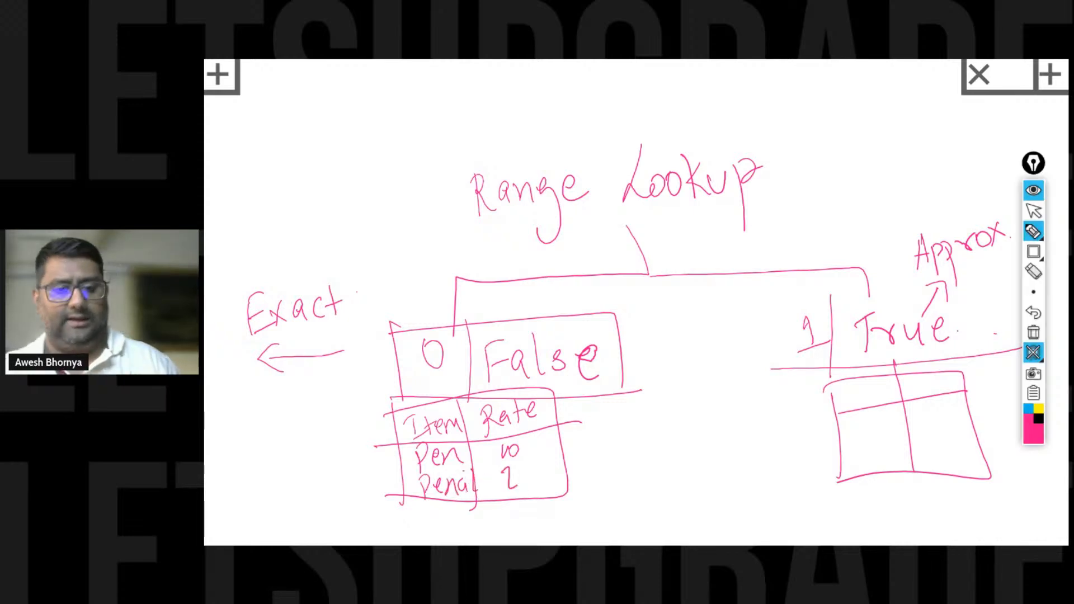
Draw an arrow from Pen to its rate, handwrite a boxed 20 beside it, and tick the False option.
left_click_drag(472, 457, 498, 451)
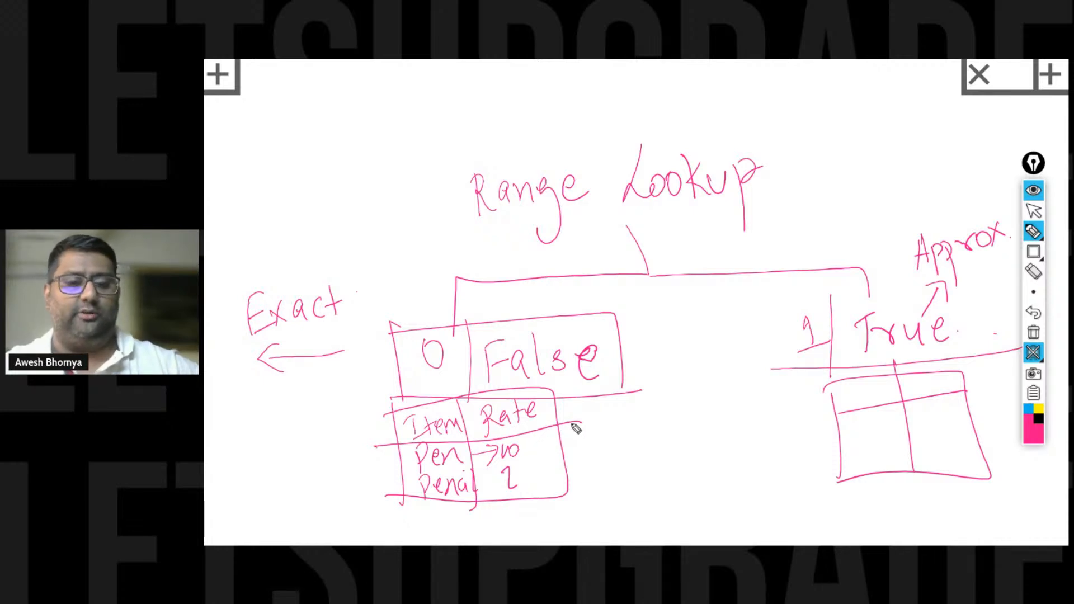
mouse_move(532, 431)
left_mouse_down()
mouse_move(535, 468)
mouse_move(560, 450)
left_mouse_up()
left_click_drag(565, 436, 580, 439)
left_click_drag(536, 466, 590, 446)
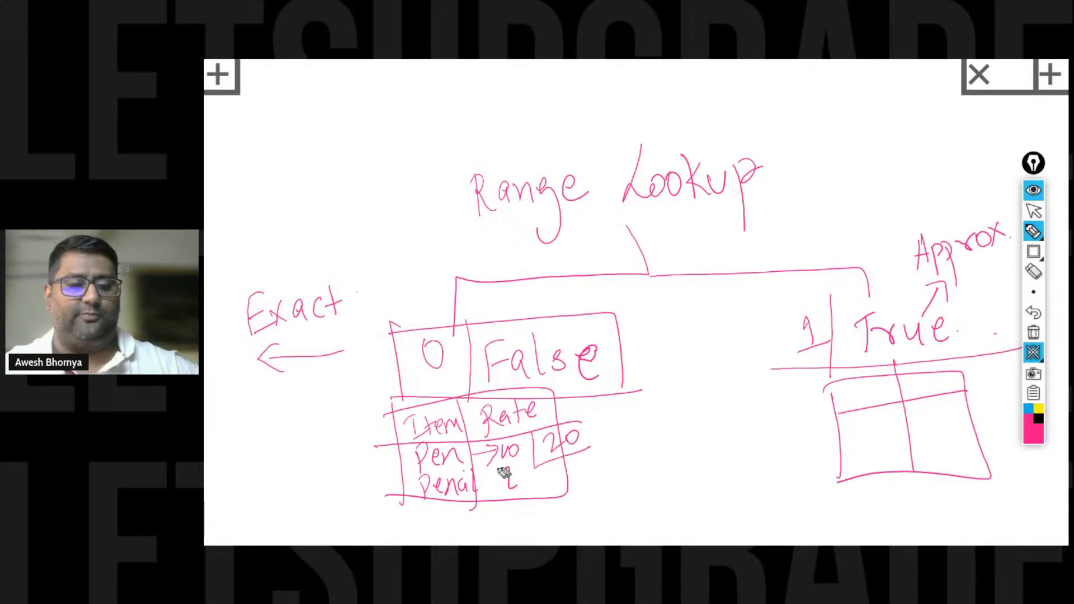
left_click_drag(490, 477, 553, 453)
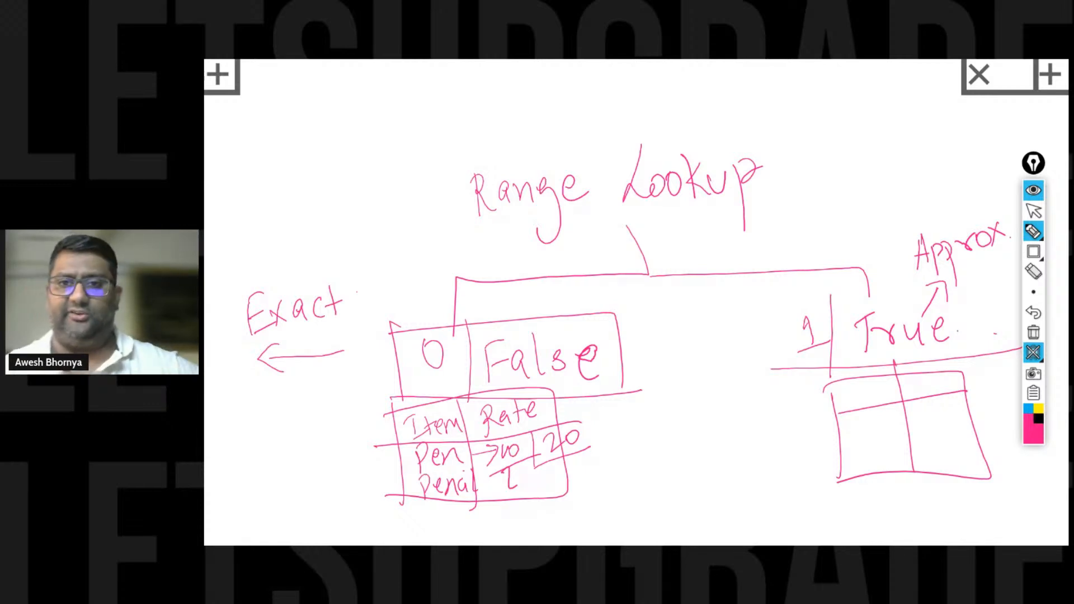
left_click_drag(622, 340, 689, 293)
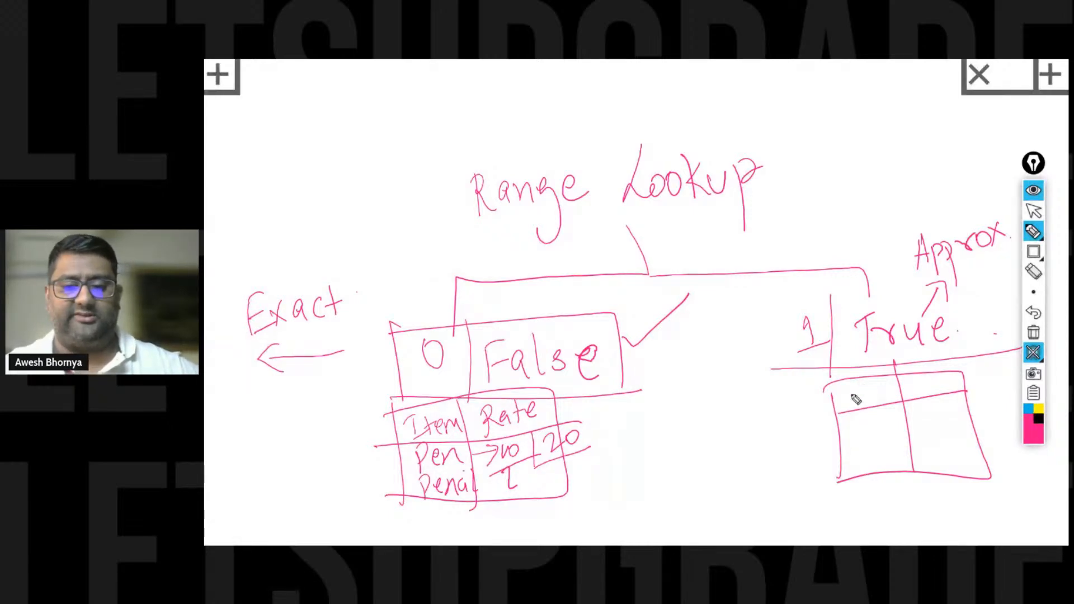
Handwrite the example headings Marks, Sales, Bonus and Grade around the header row of the table under True.
left_click_drag(844, 399, 895, 392)
mouse_move(789, 407)
left_mouse_down()
mouse_move(808, 412)
mouse_move(824, 401)
left_mouse_up()
mouse_move(929, 376)
left_mouse_down()
mouse_move(915, 383)
mouse_move(968, 374)
mouse_move(983, 394)
mouse_move(1012, 385)
mouse_move(1015, 372)
left_mouse_up()
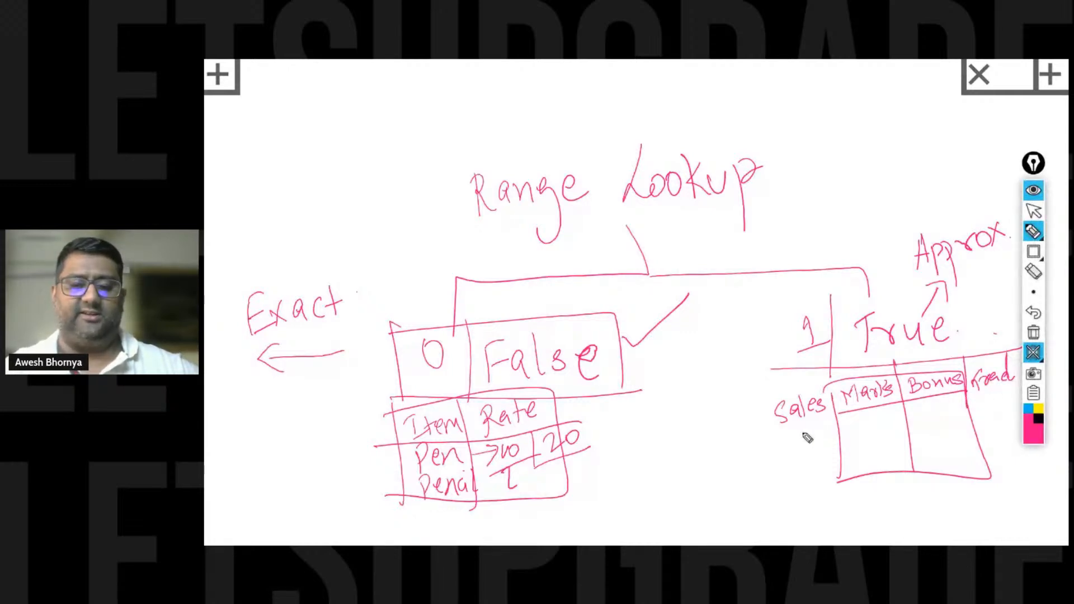
Handwrite example number ranges with arrows beneath Sales, starting with 0 to 34, box them, and circle "Approx".
mouse_move(760, 428)
left_mouse_down()
mouse_move(765, 495)
mouse_move(759, 424)
left_mouse_up()
left_click_drag(751, 480, 776, 488)
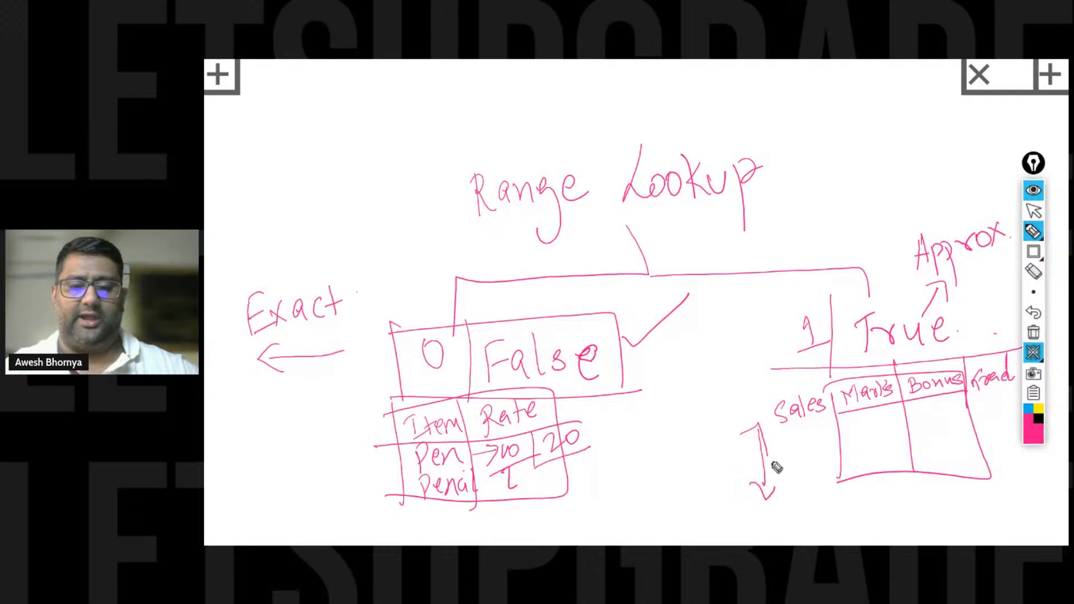
mouse_move(784, 429)
left_mouse_down()
mouse_move(771, 436)
mouse_move(793, 430)
left_mouse_up()
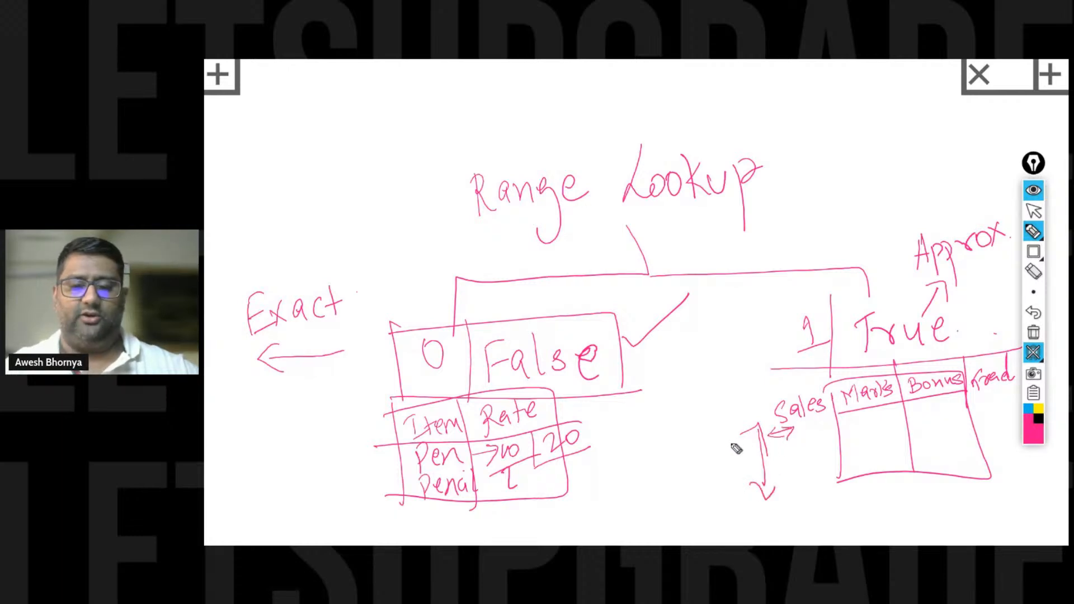
left_click_drag(733, 443, 732, 445)
left_click_drag(803, 425, 820, 435)
mouse_move(743, 454)
left_mouse_down()
mouse_move(752, 470)
mouse_move(827, 448)
left_mouse_up()
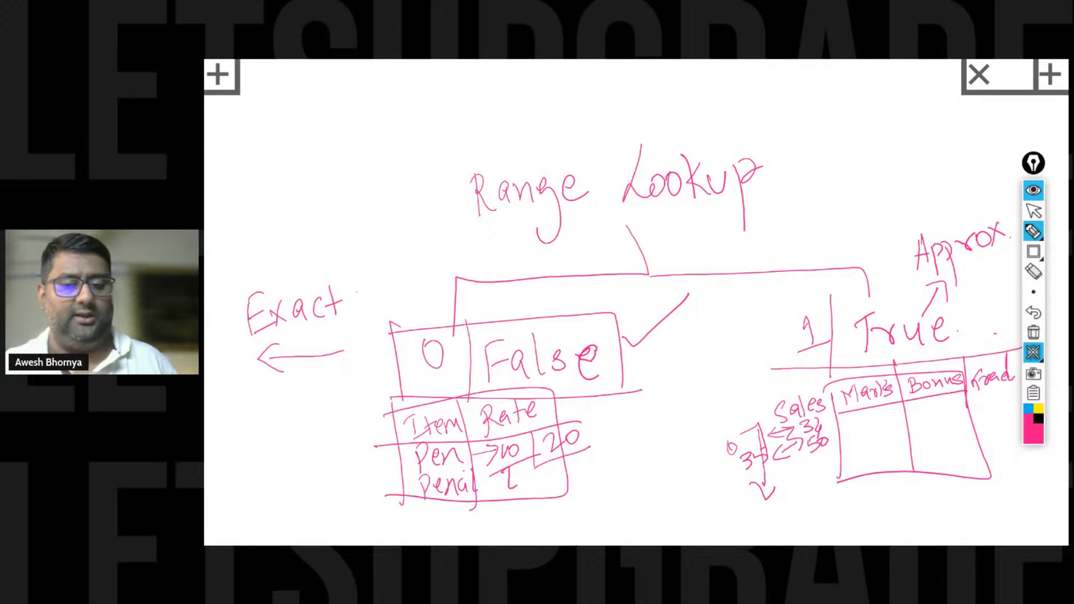
mouse_move(727, 476)
left_mouse_down()
mouse_move(762, 473)
mouse_move(719, 425)
mouse_move(733, 494)
left_mouse_up()
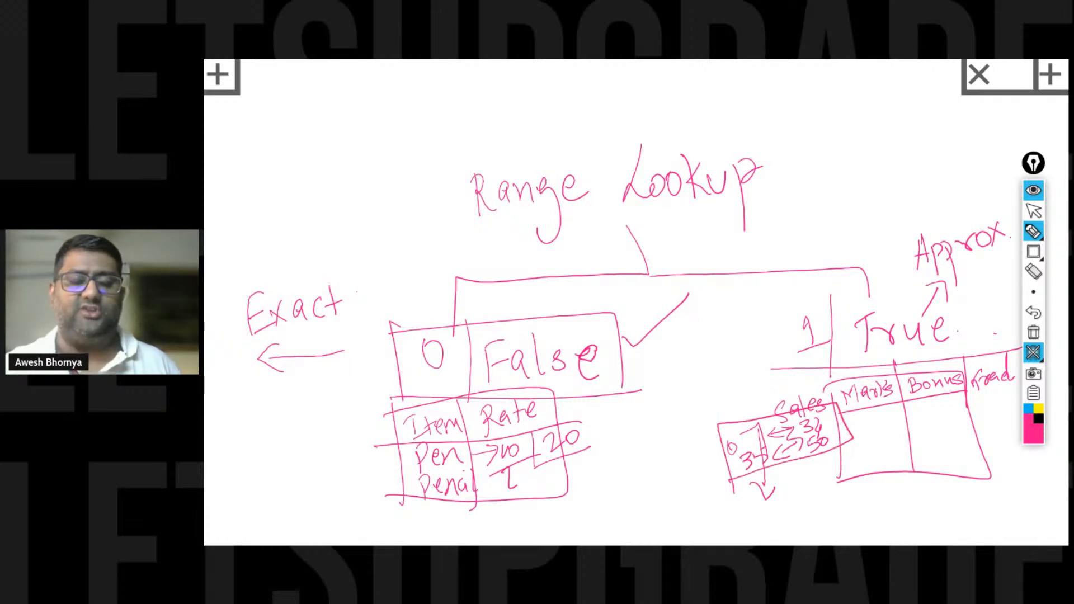
mouse_move(909, 216)
left_mouse_down()
mouse_move(989, 277)
mouse_move(876, 235)
left_mouse_up()
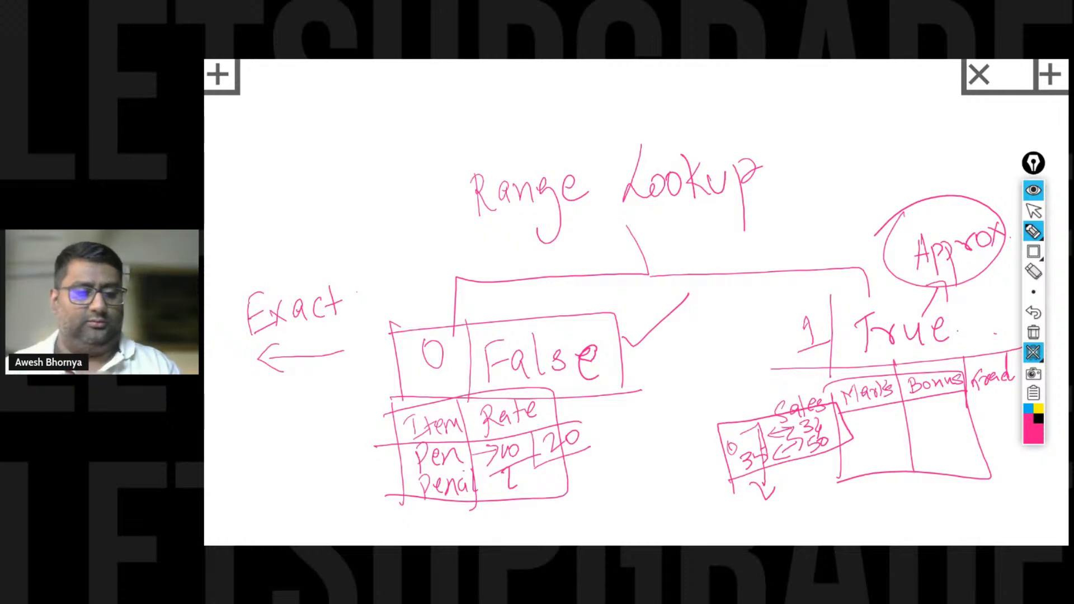
Clear and close the whiteboard, set Range_lookup to 0, and confirm the VLOOKUP for the State column.
left_click(1034, 333)
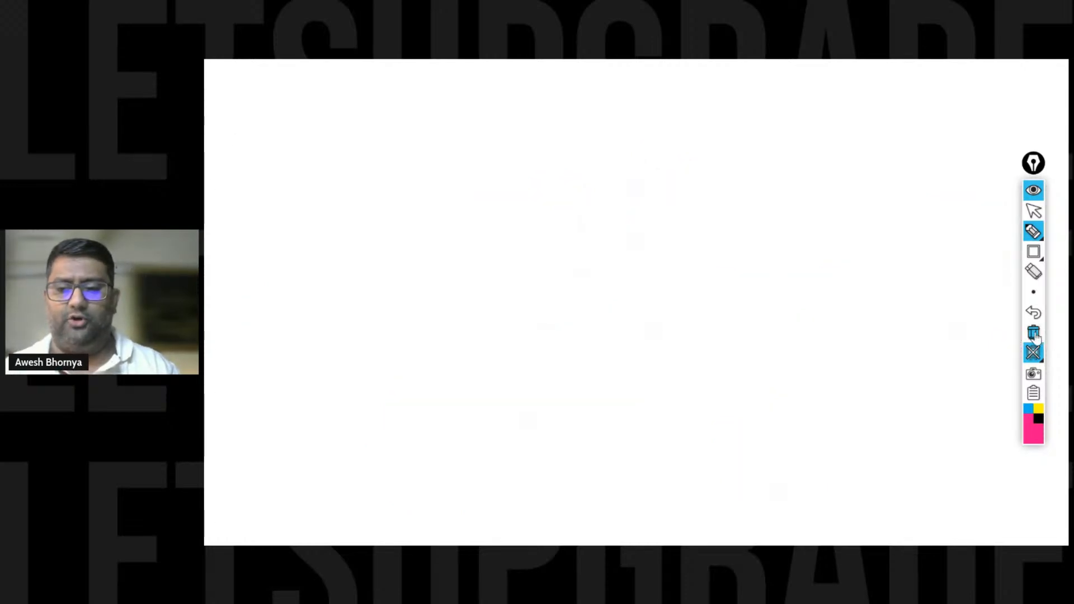
left_click(1033, 353)
left_click(1033, 211)
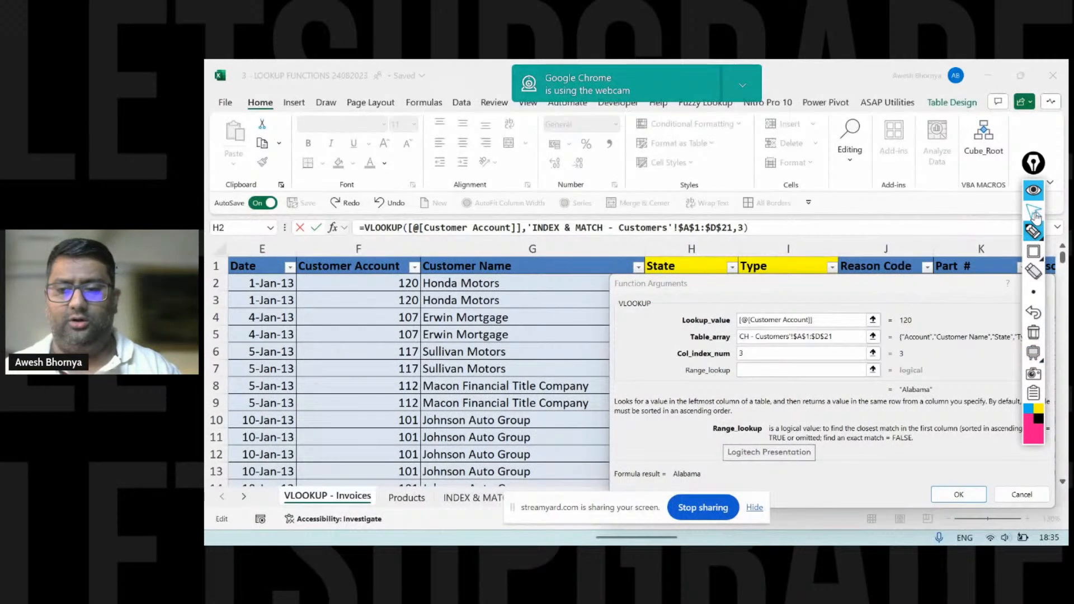
left_click(761, 370)
type("0")
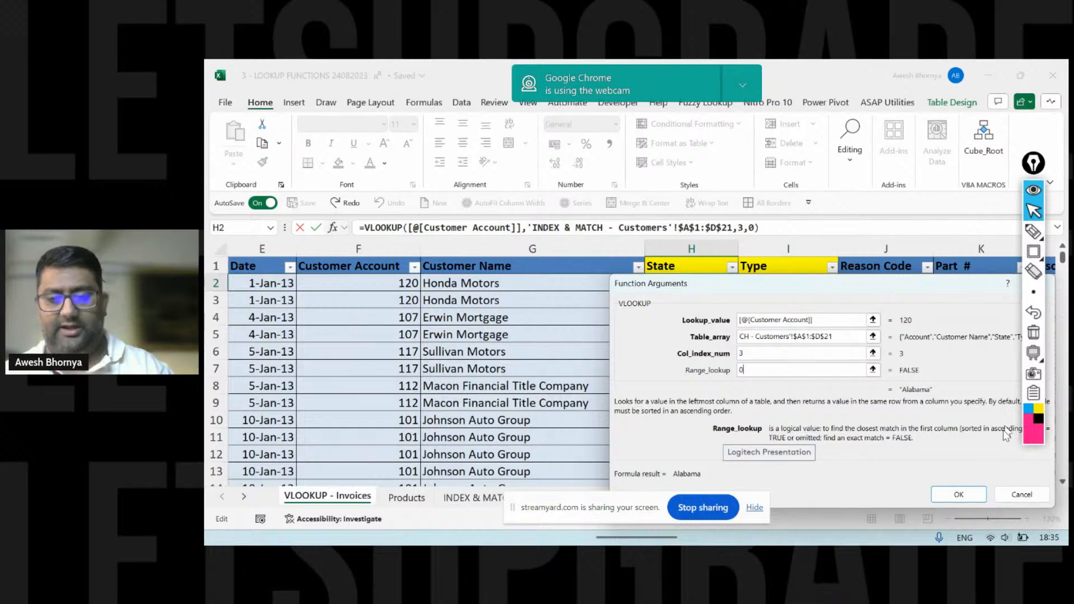
left_click(959, 495)
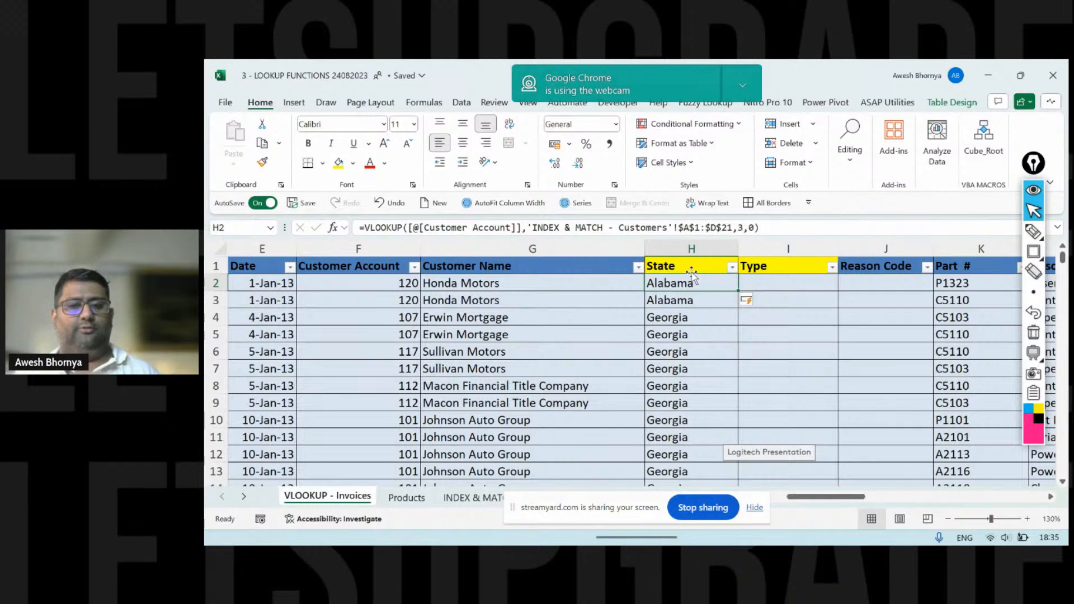
Review the State formula in H2 and the customer list it refers to on the INDEX & MATCH sheet.
key("Right")
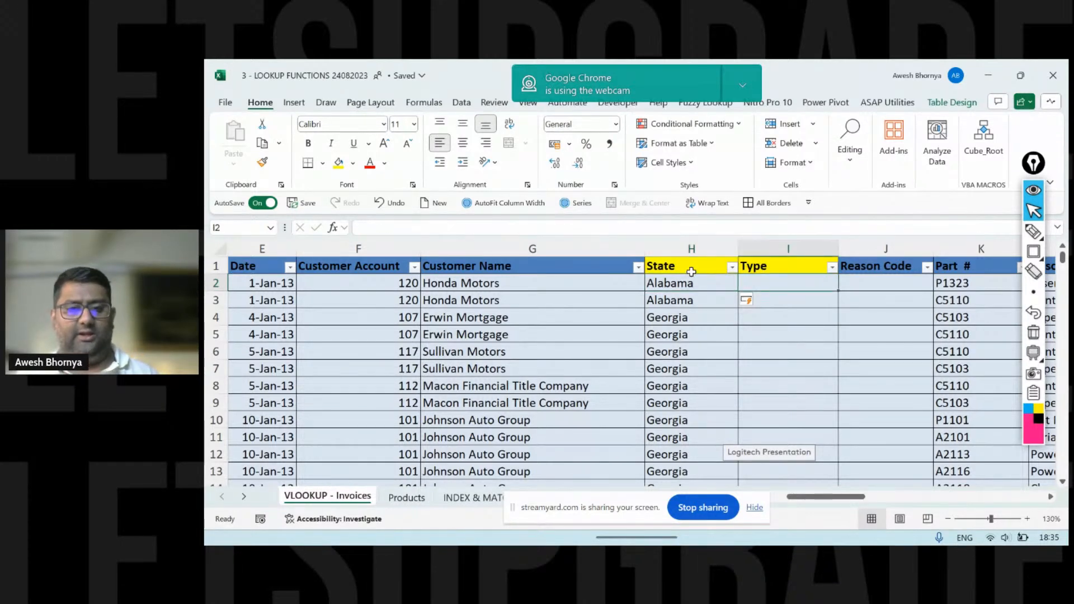
left_click(709, 280)
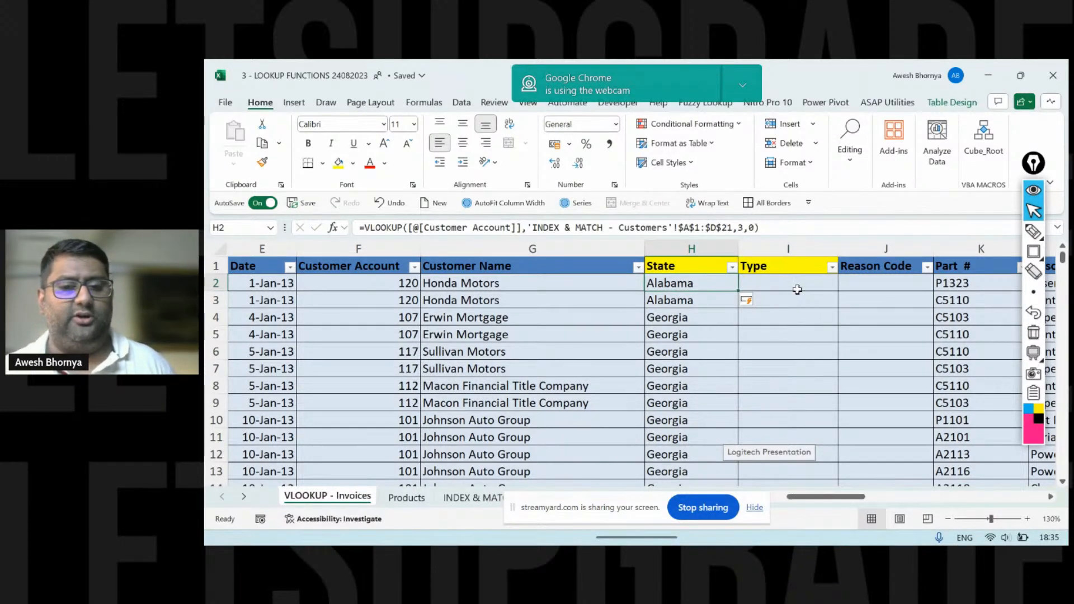
left_click(468, 497)
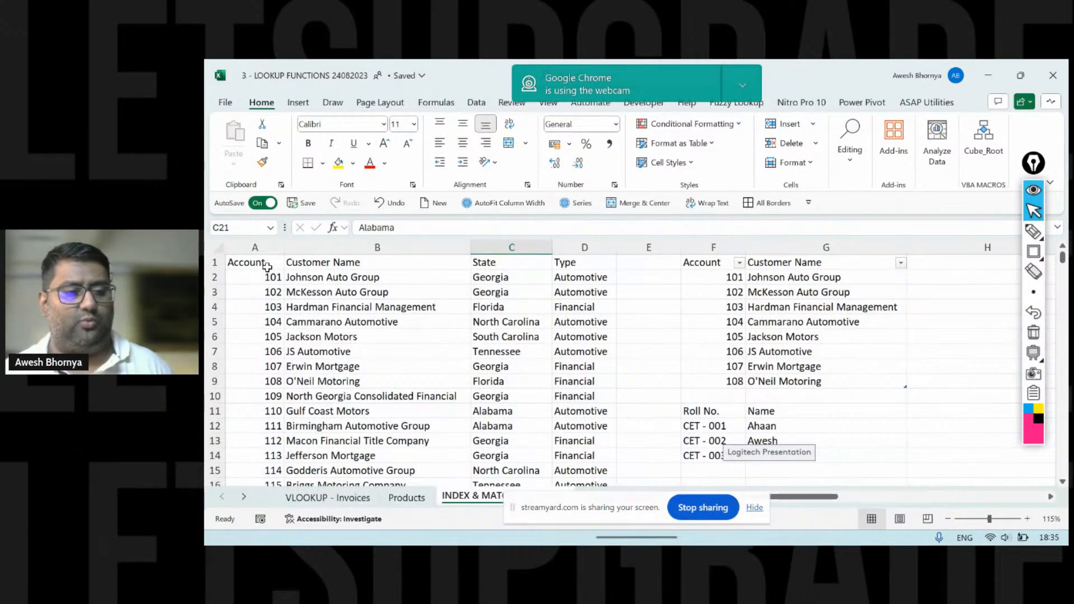
left_click(328, 498)
Copy the State column's VLOOKUP formula from H2 into the first Type cell, I2, on the invoices sheet.
left_click_drag(767, 224, 324, 224)
key("ctrl+c")
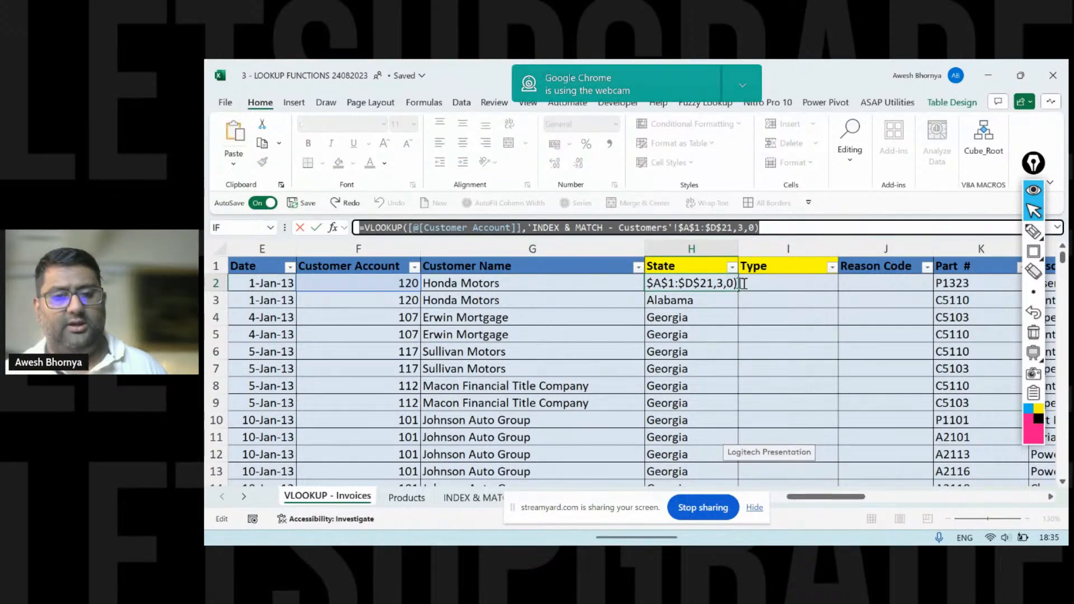
key("Escape")
left_click(804, 286)
left_click(750, 228)
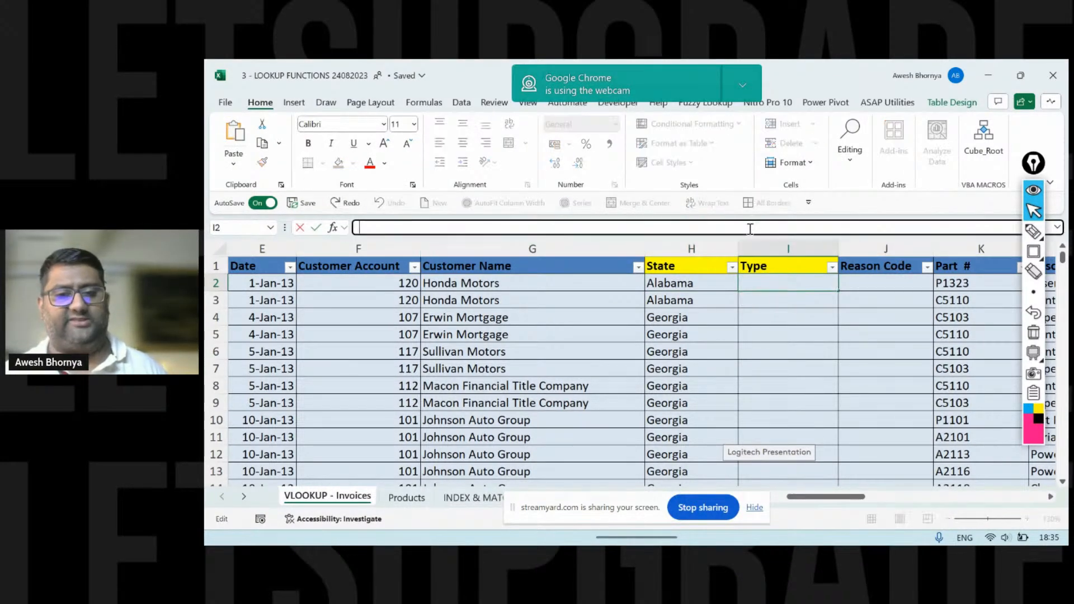
key("ctrl+v")
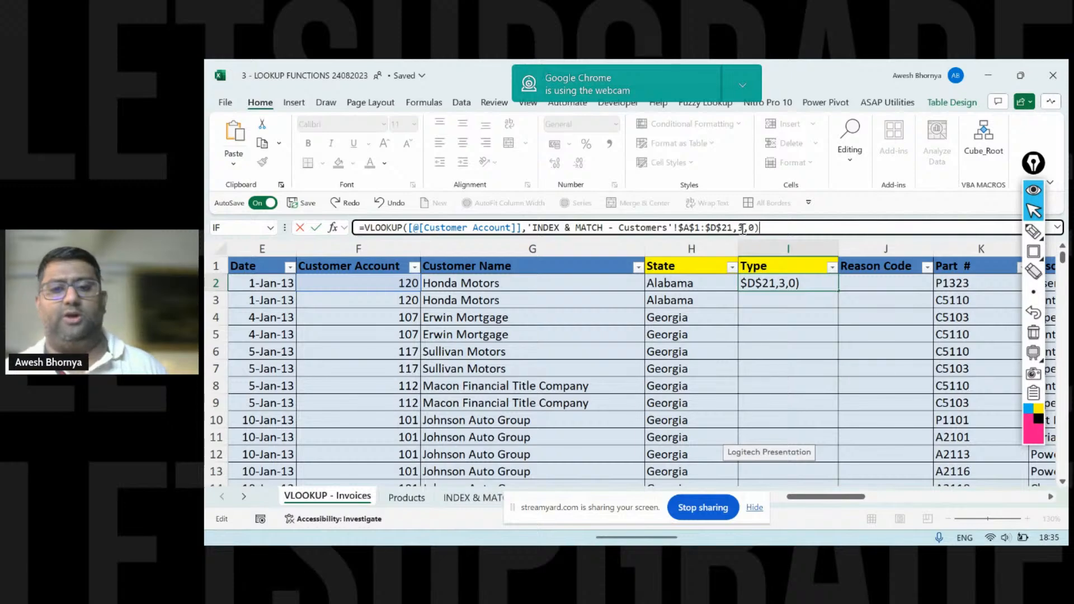
Set the col_index_num of the VLOOKUP in I2 to 4 and confirm it to fill the Type column.
left_click(742, 228)
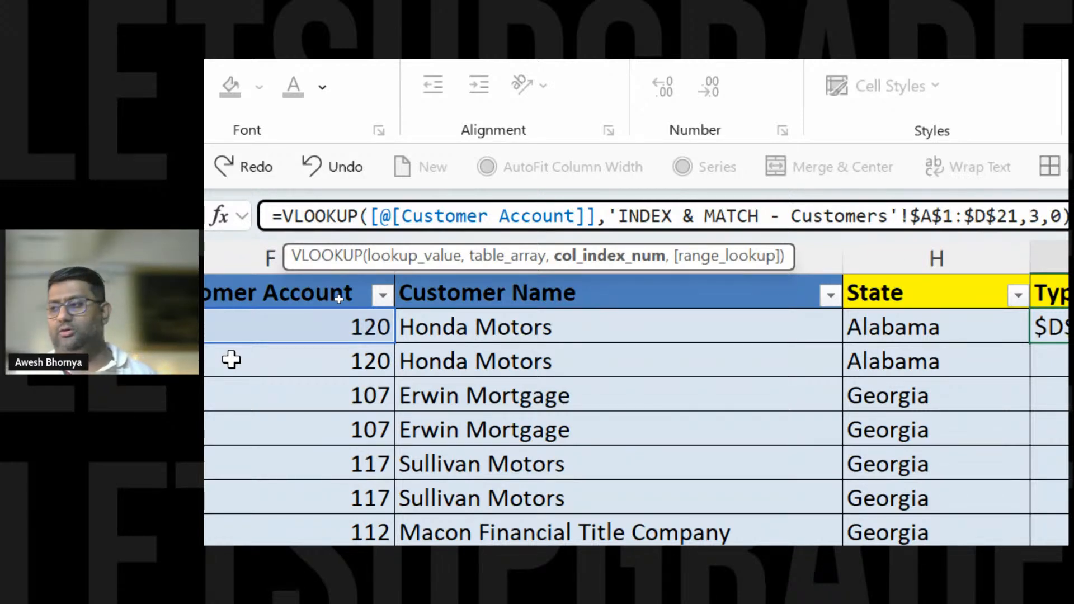
key("BackSpace")
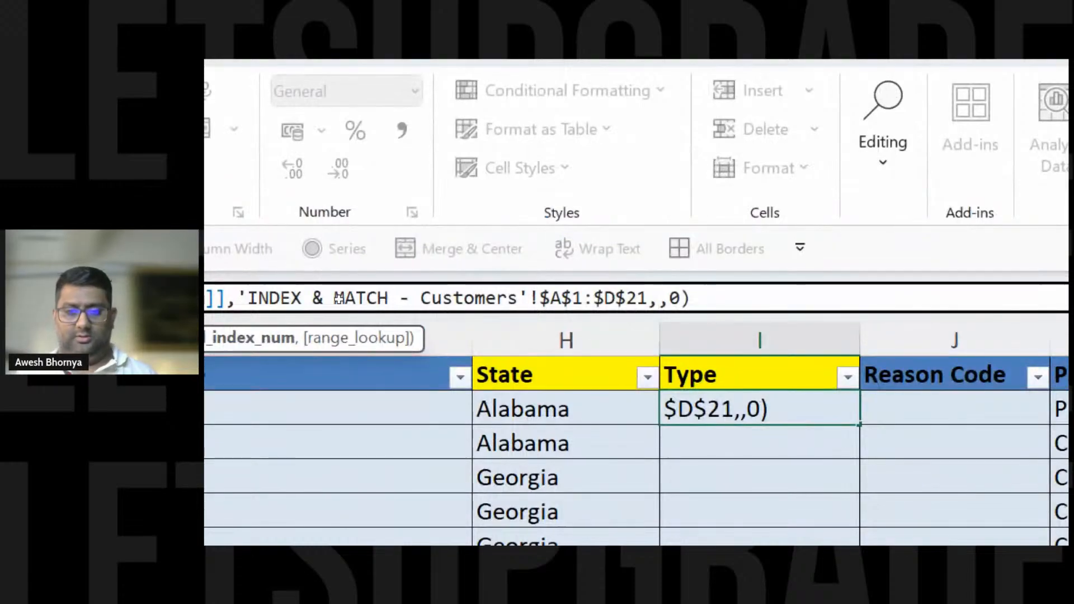
type("4")
key("Return")
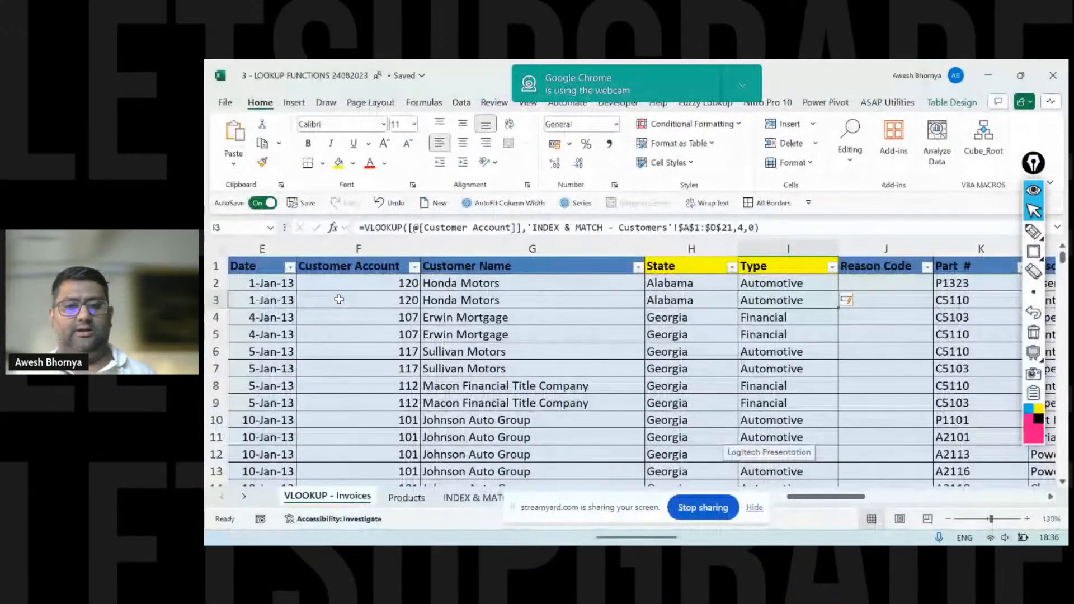
left_click(782, 283)
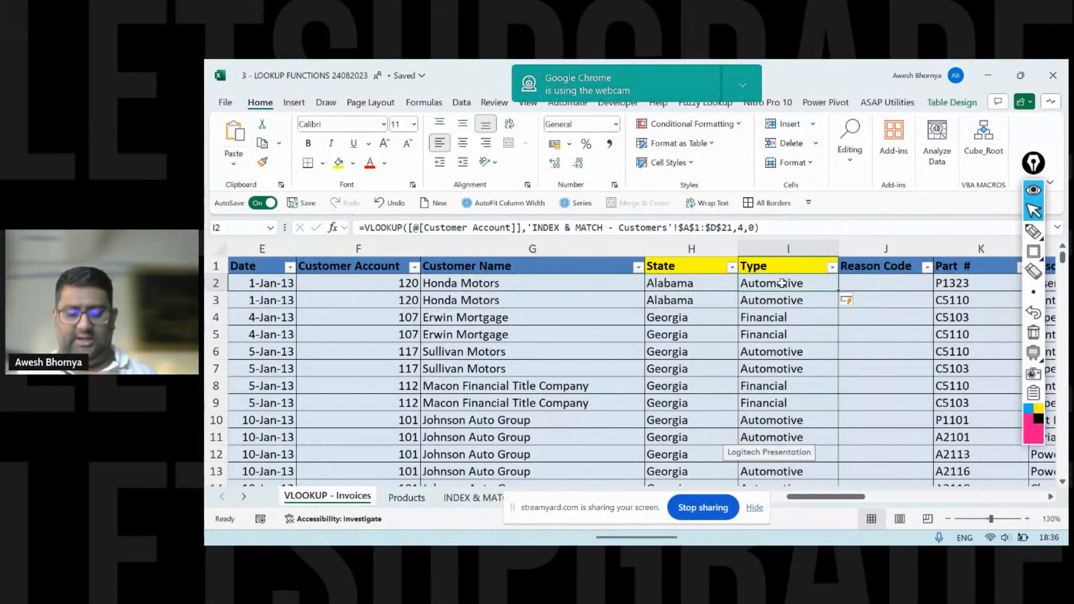
Review the remaining invoice columns up to Revenue, then the Products sheet and the customer list on the INDEX & MATCH sheet.
key("Right")
key("Right")
key("Right")
key("Right")
key("Right")
key("Right")
key("Right")
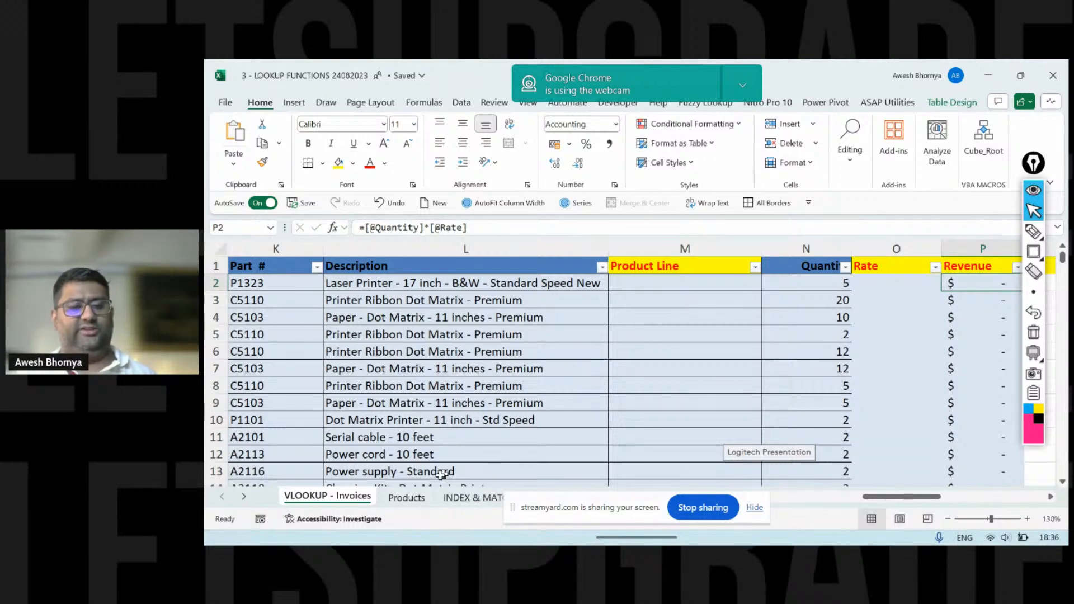
left_click(472, 497)
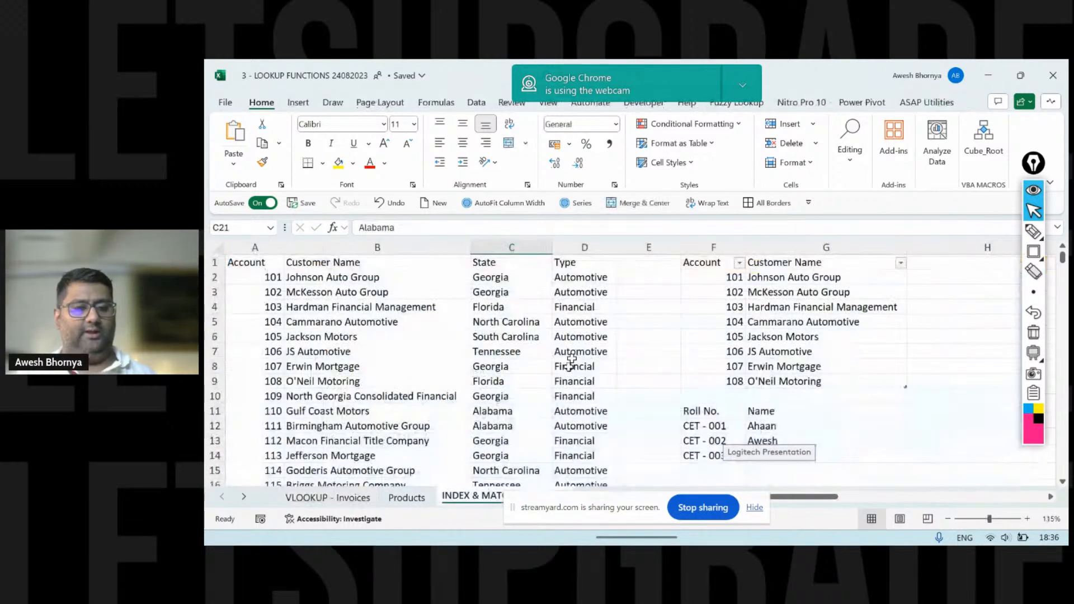
scroll(706, 370, "down", 2)
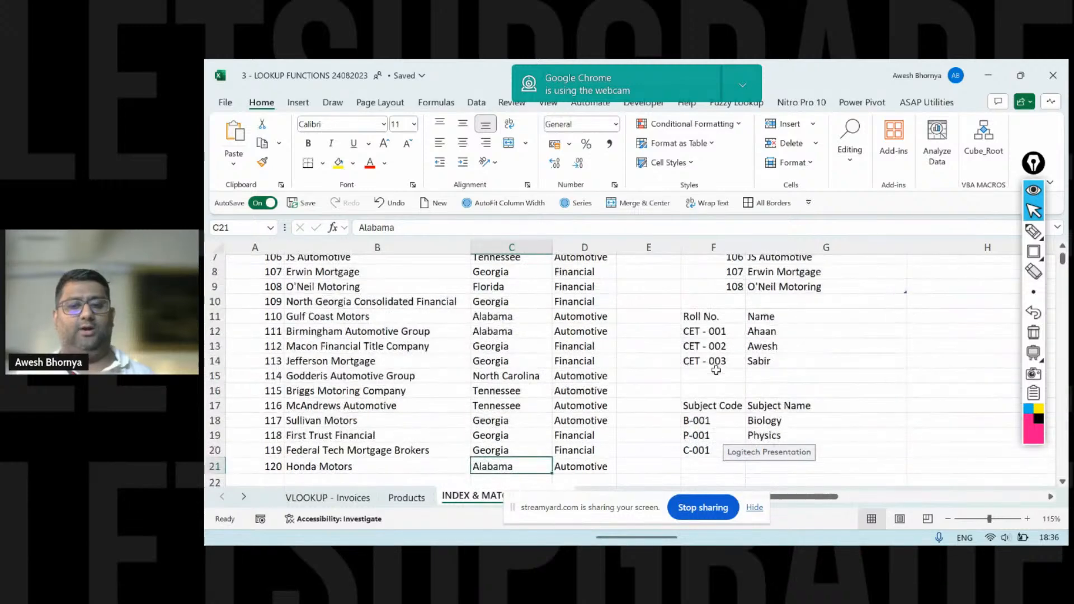
scroll(716, 370, "up", 2)
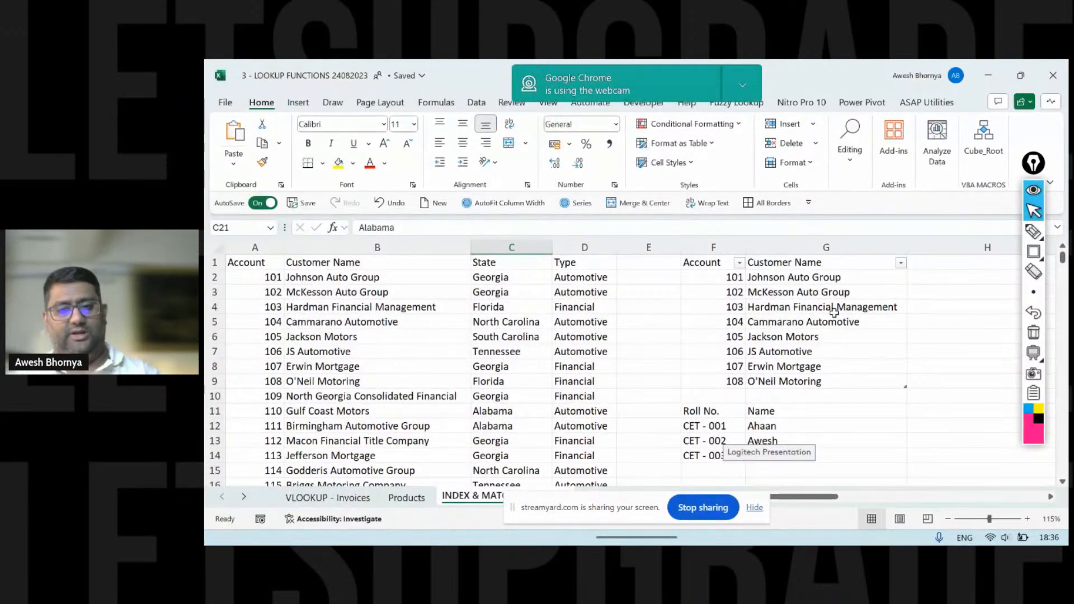
left_click(356, 498)
left_click(406, 498)
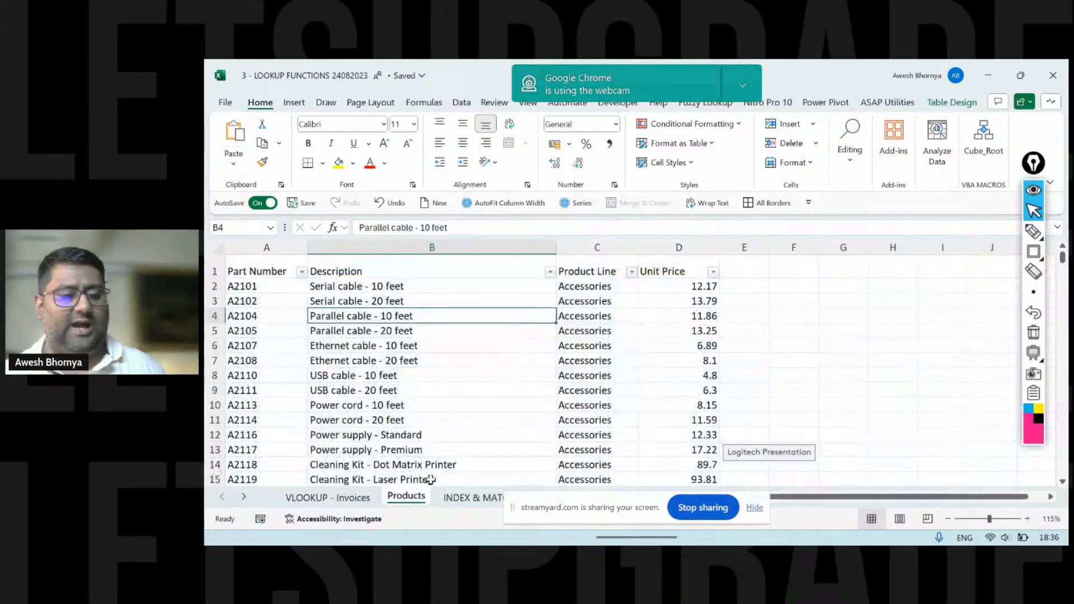
left_click(454, 499)
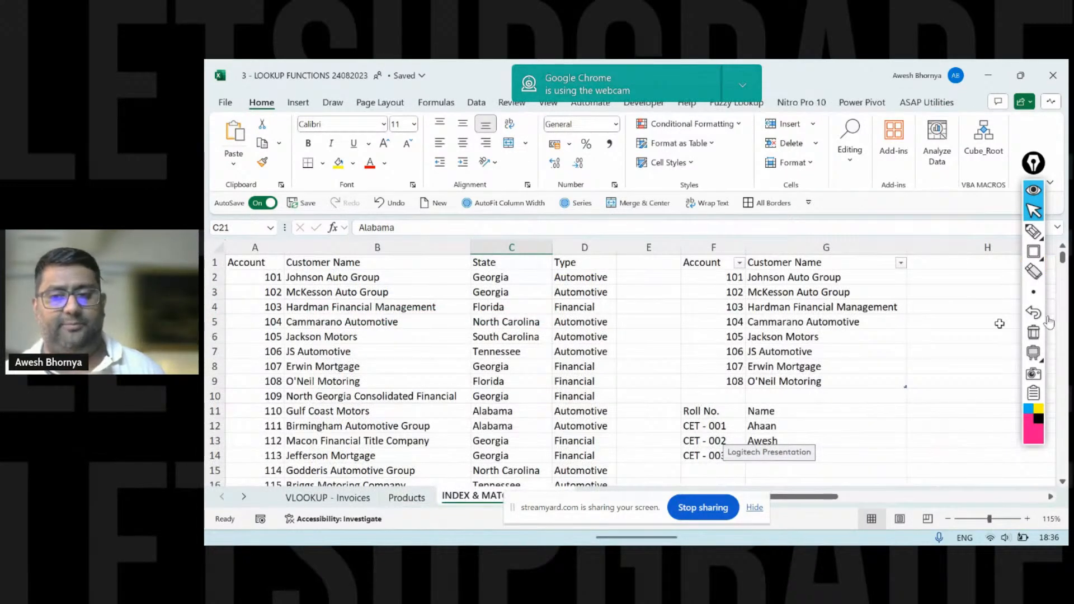
Draw arcs from Account across the customer list headings to Type and handwrite "CIN → +ve", circling "+ve".
left_click(1034, 231)
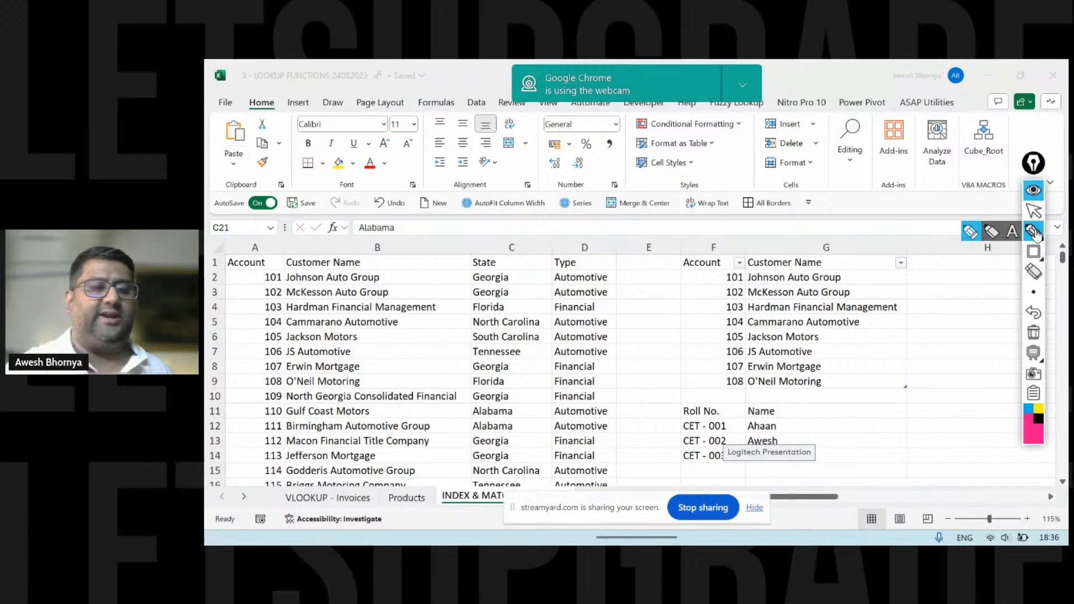
mouse_move(269, 258)
left_mouse_down()
mouse_move(330, 221)
mouse_move(593, 256)
left_mouse_up()
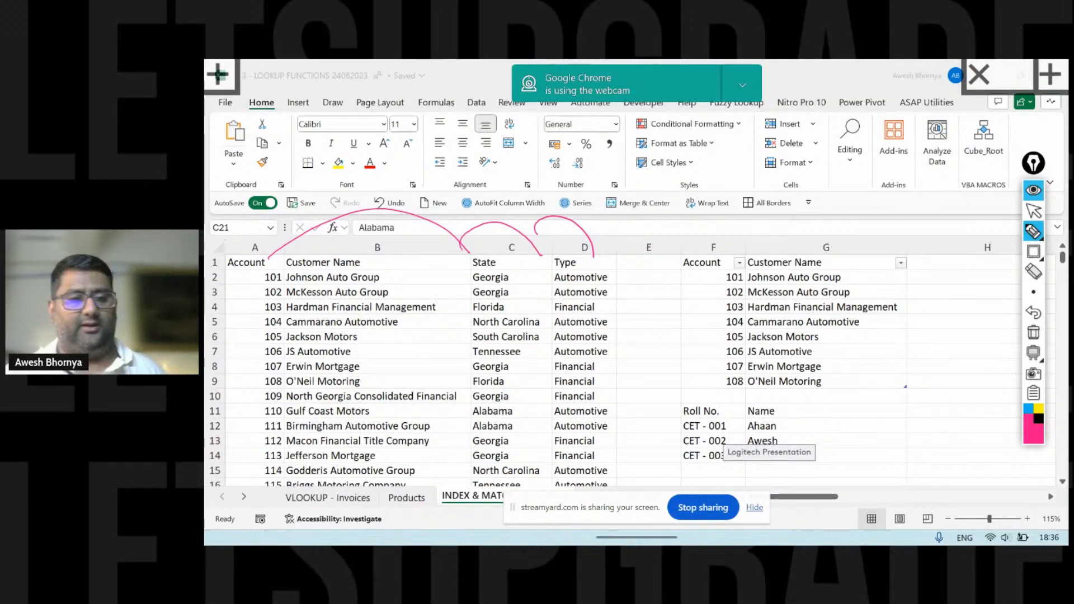
mouse_move(644, 217)
left_mouse_down()
mouse_move(631, 225)
mouse_move(694, 241)
mouse_move(725, 222)
mouse_move(762, 233)
mouse_move(808, 190)
mouse_move(839, 226)
mouse_move(781, 178)
left_mouse_up()
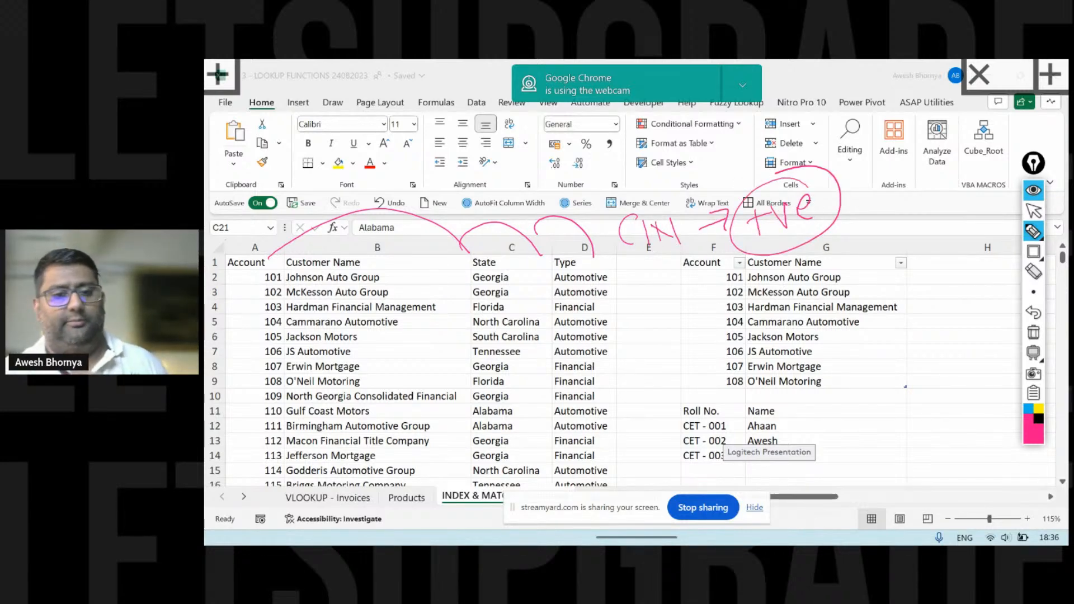
Circle Customer Name with an arrow back to Account, handwrite a circled "-ve", circle "CIN", and erase all the annotations.
mouse_move(391, 260)
left_mouse_down()
mouse_move(292, 268)
mouse_move(405, 246)
left_mouse_up()
left_click_drag(302, 211, 247, 251)
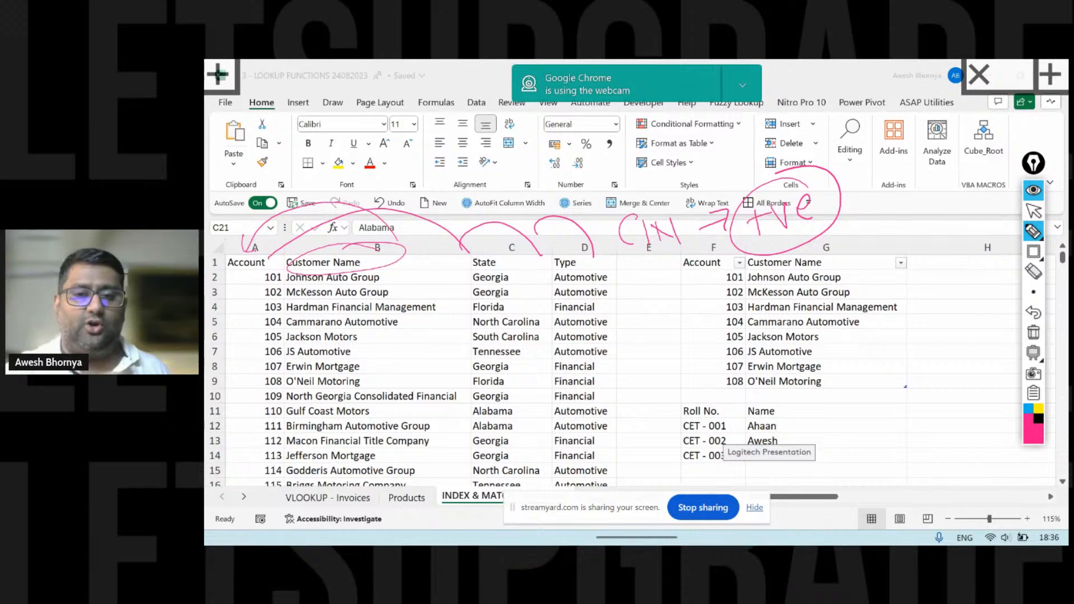
mouse_move(854, 242)
left_mouse_down()
mouse_move(896, 229)
mouse_move(903, 247)
left_mouse_up()
left_click_drag(909, 204, 865, 217)
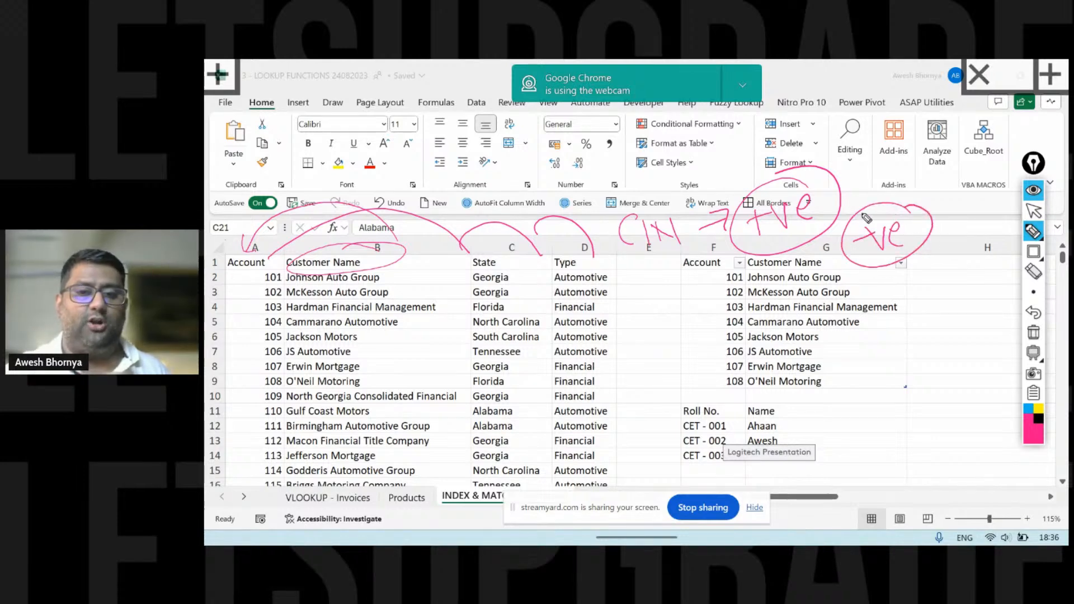
left_click_drag(691, 229, 598, 249)
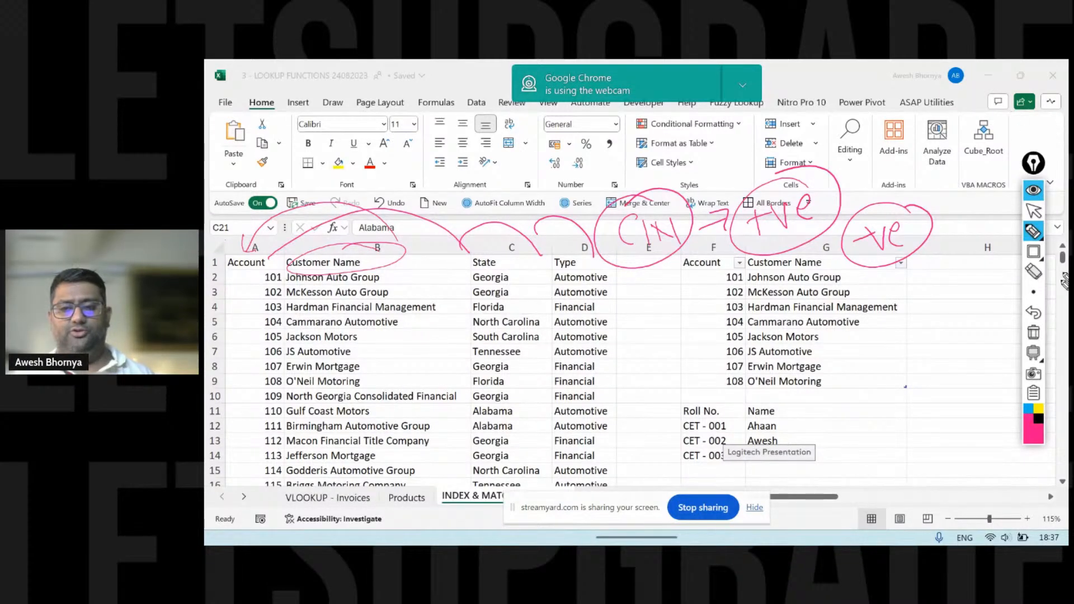
left_click(1034, 334)
left_click(1034, 211)
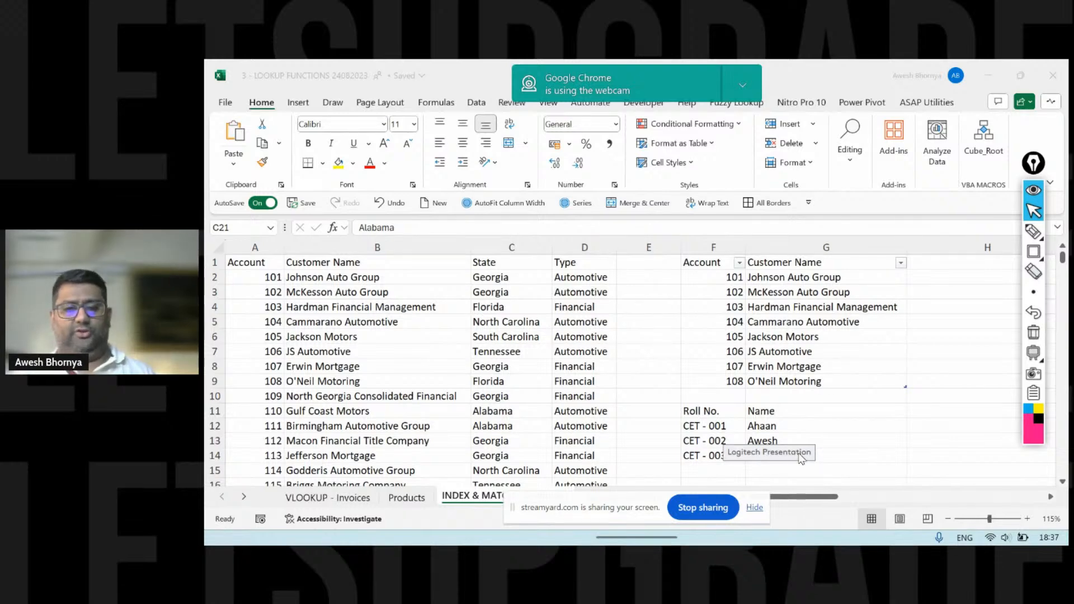
Examine the Subject Code and Subject Name table in F17:G20, including the Biology row.
left_click(833, 497)
scroll(846, 421, "down", 2)
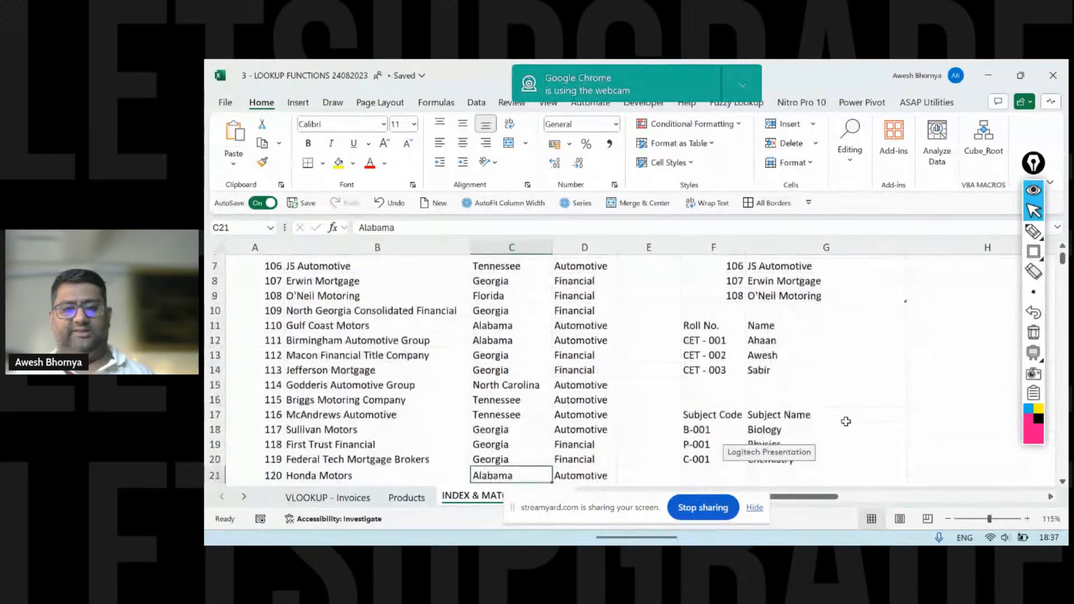
scroll(846, 421, "down", 2)
left_click(725, 358)
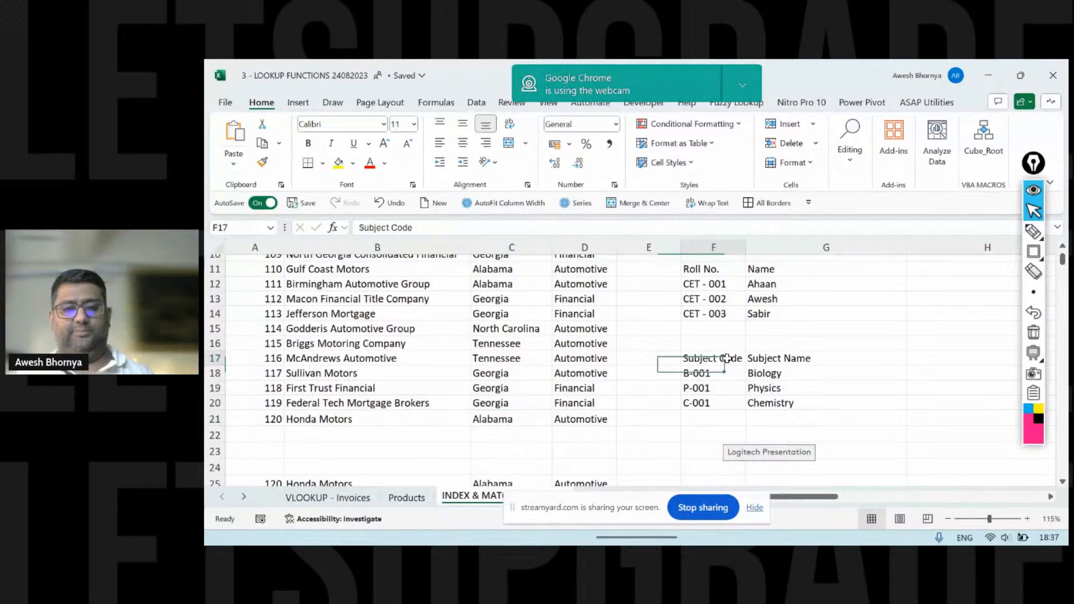
left_click(824, 361)
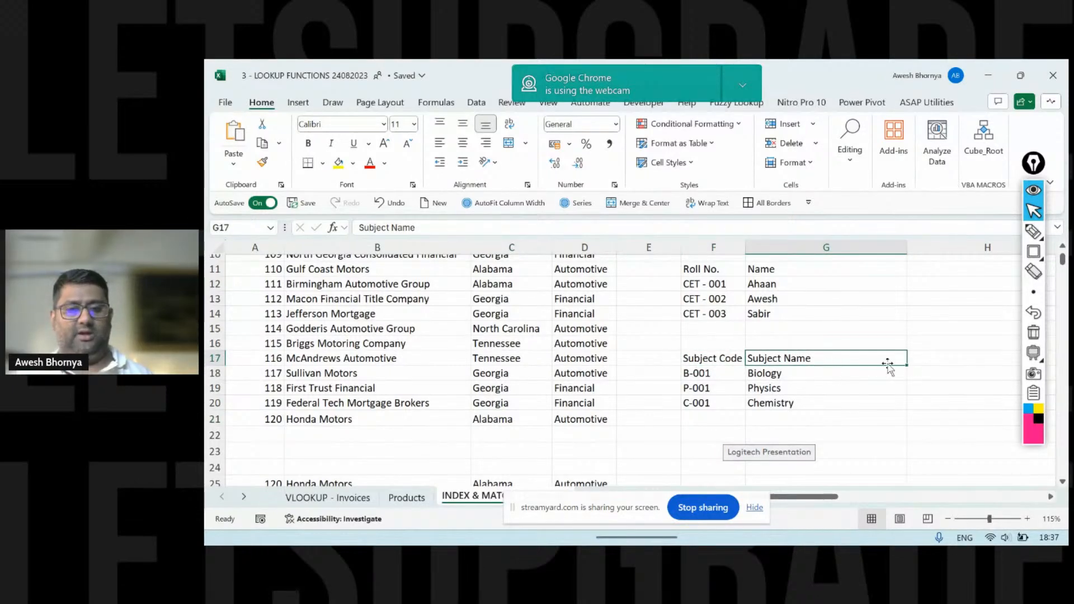
left_click(716, 375)
left_click(780, 369)
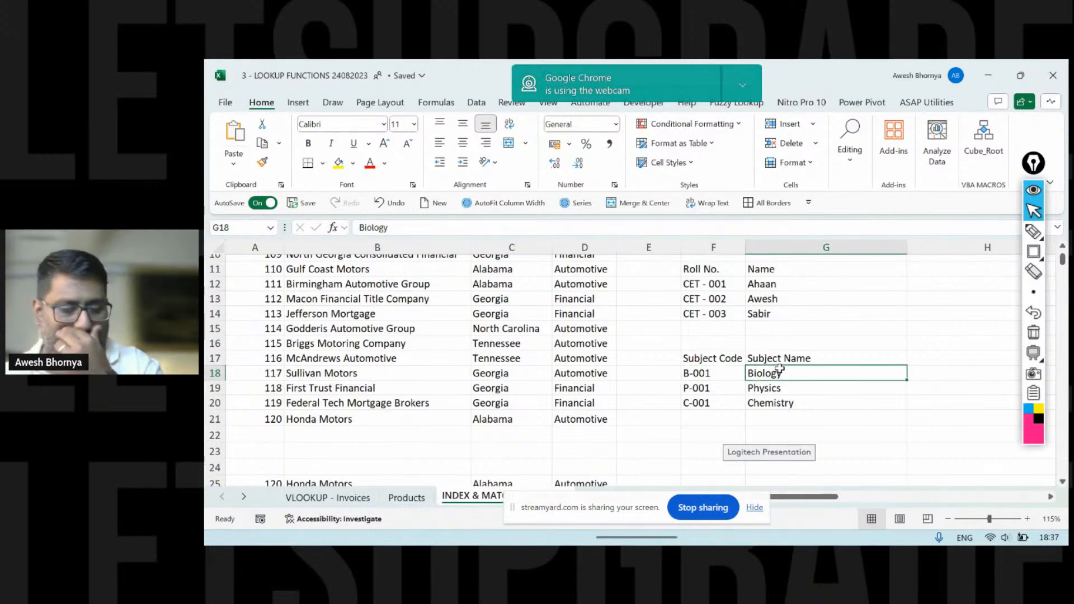
Compare the Subject Name lookup cell J17 with the Biology row of the subject table, ending on the empty Subject Code cell J18.
key("Right")
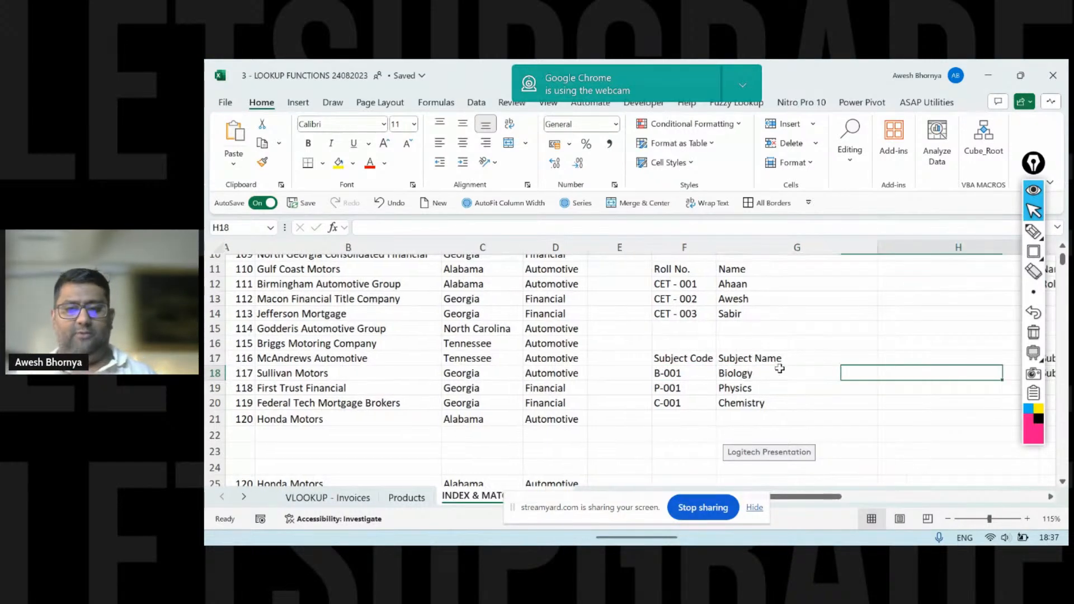
key("Right")
key("Right")
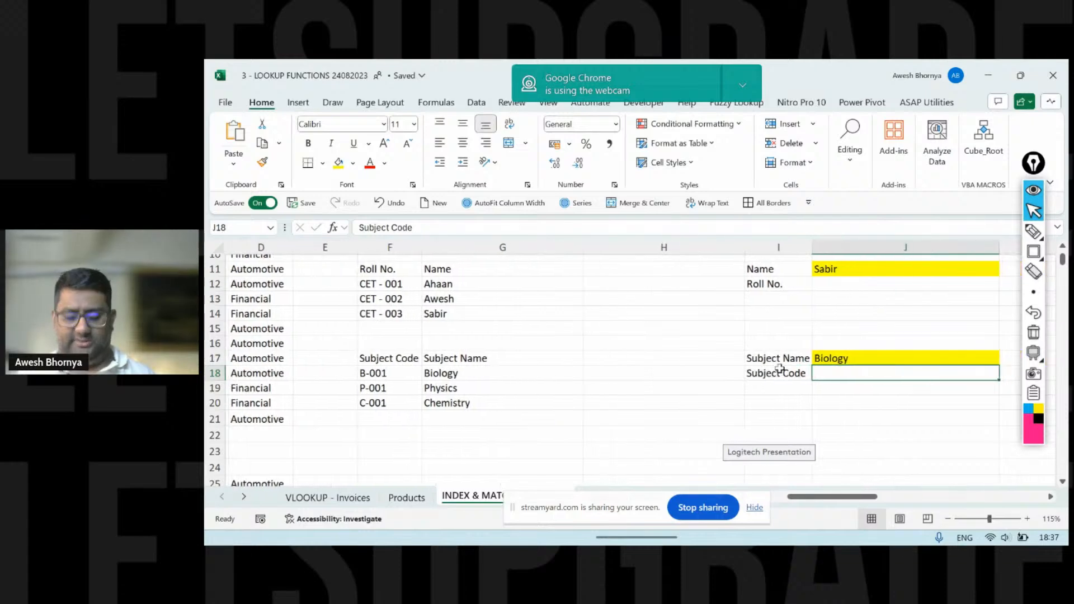
key("Up")
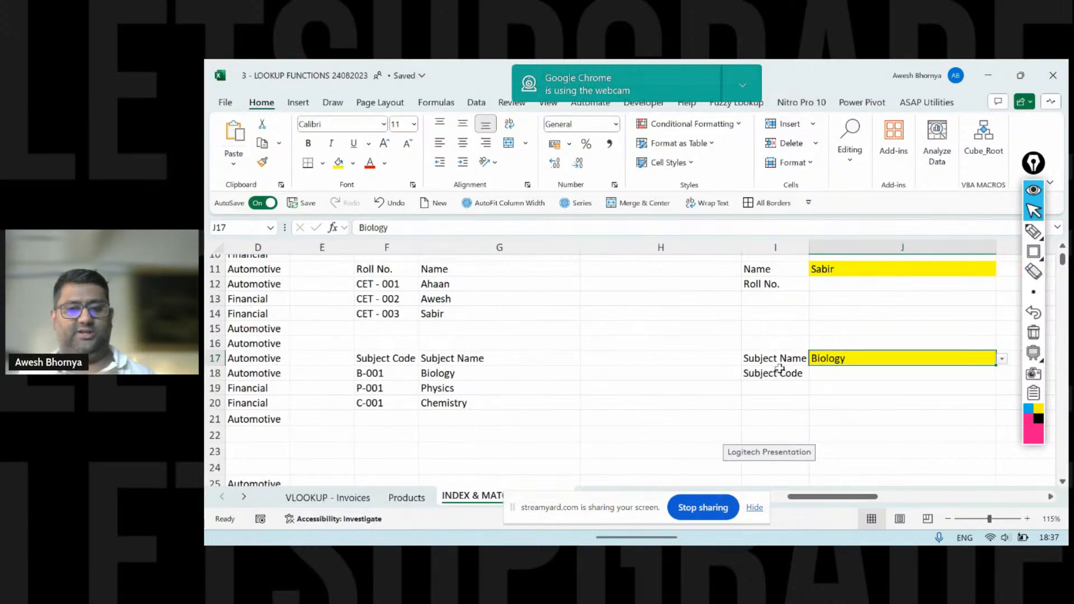
key("Down")
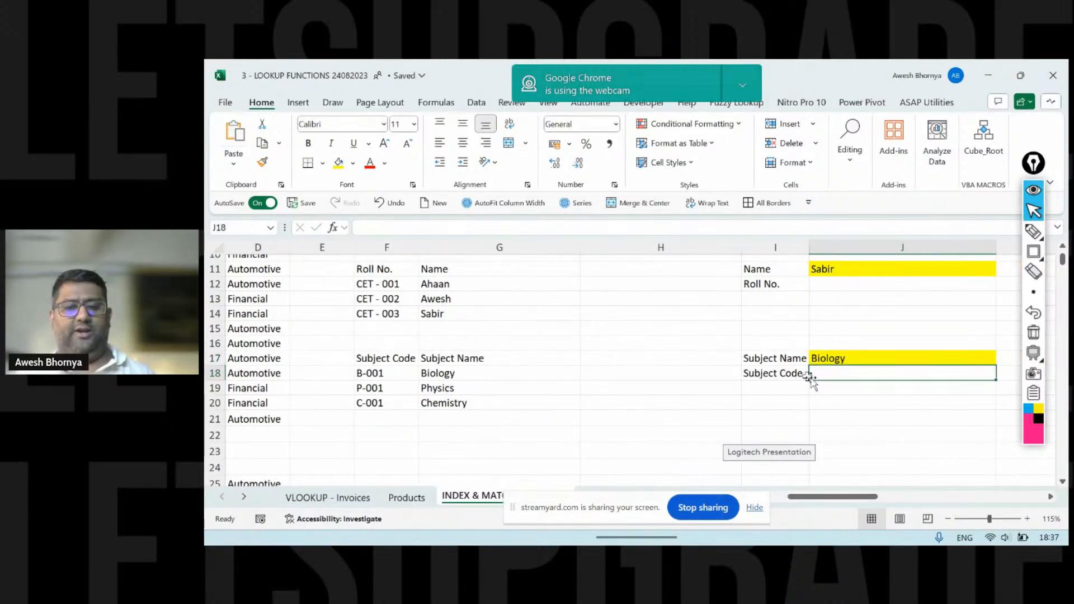
left_click(862, 356)
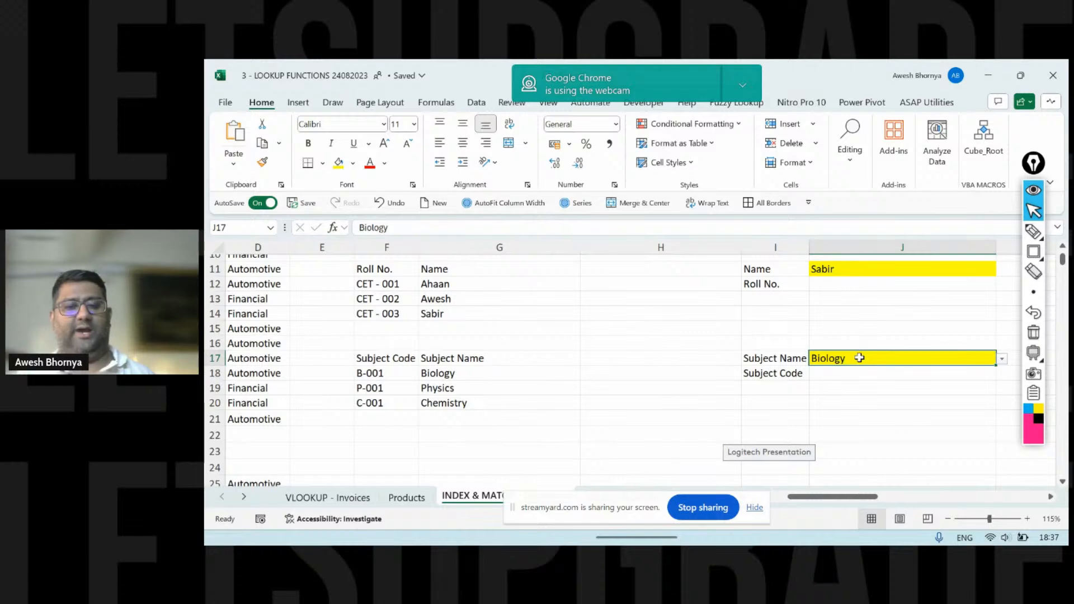
left_click(454, 377)
left_click(382, 369)
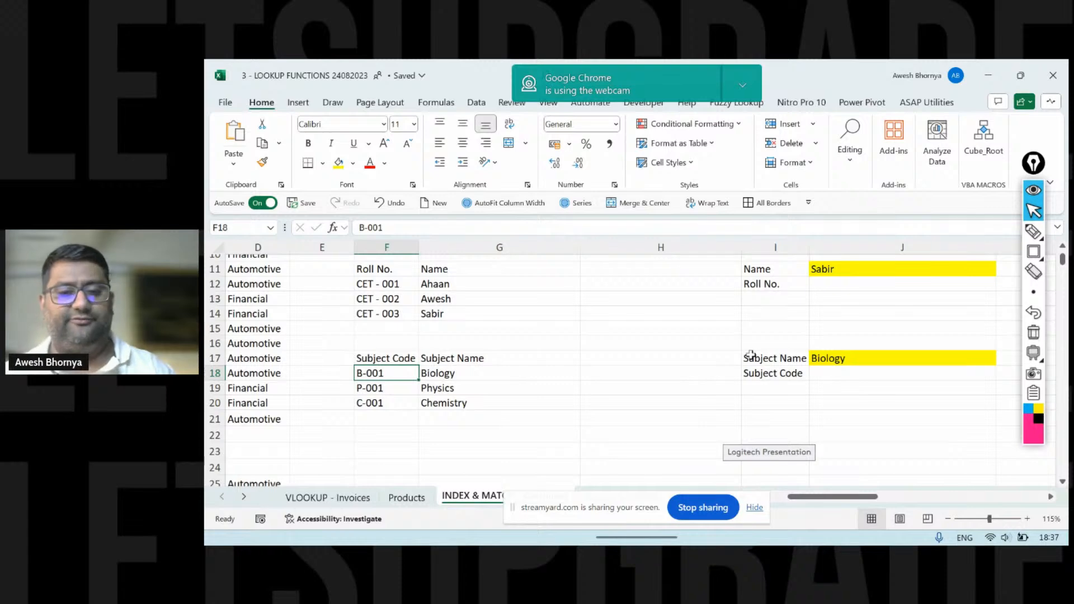
left_click(900, 372)
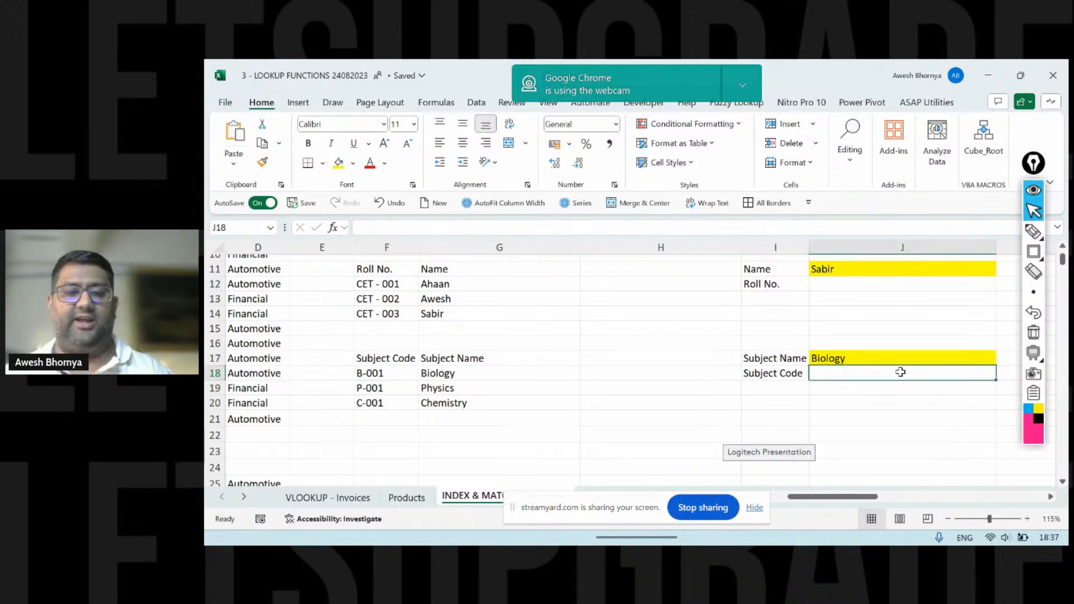
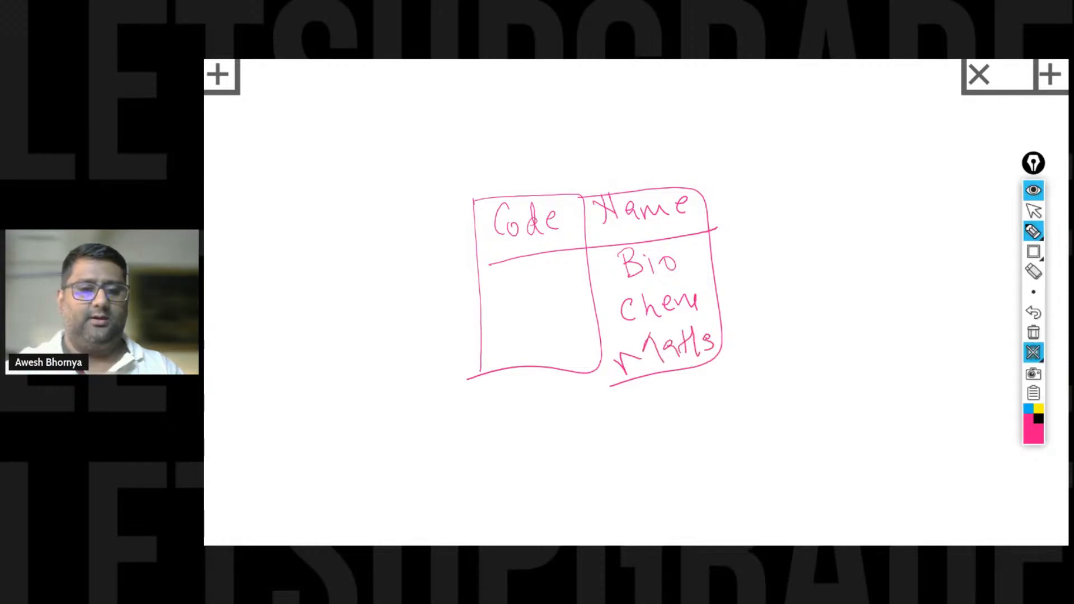
Handwrite codes 1, 2 and 3 in the Code column and an underlined "Bio" beside the sketched table.
left_click_drag(528, 259, 536, 277)
mouse_move(532, 290)
left_mouse_down()
mouse_move(546, 282)
mouse_move(553, 350)
left_mouse_up()
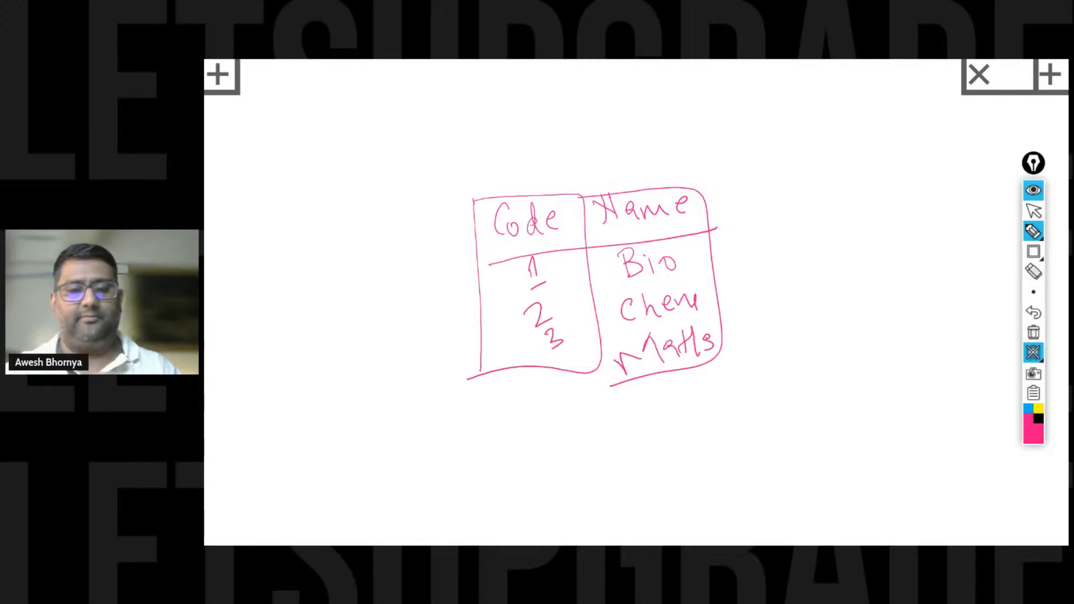
left_click_drag(799, 208, 802, 245)
mouse_move(794, 208)
left_mouse_down()
mouse_move(806, 245)
mouse_move(850, 215)
left_mouse_up()
left_click(828, 212)
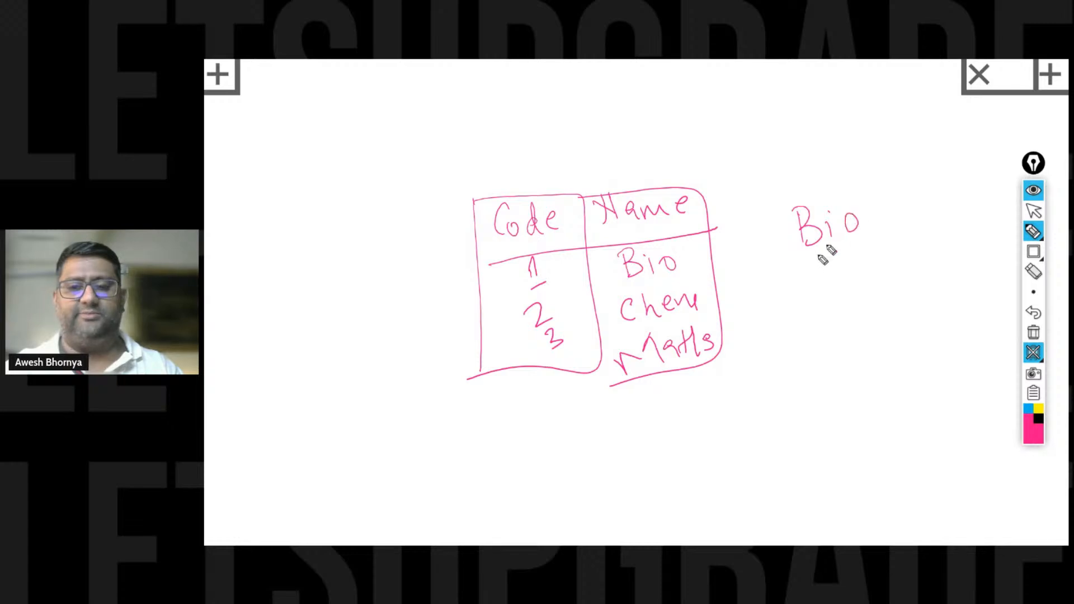
left_click_drag(775, 262, 878, 238)
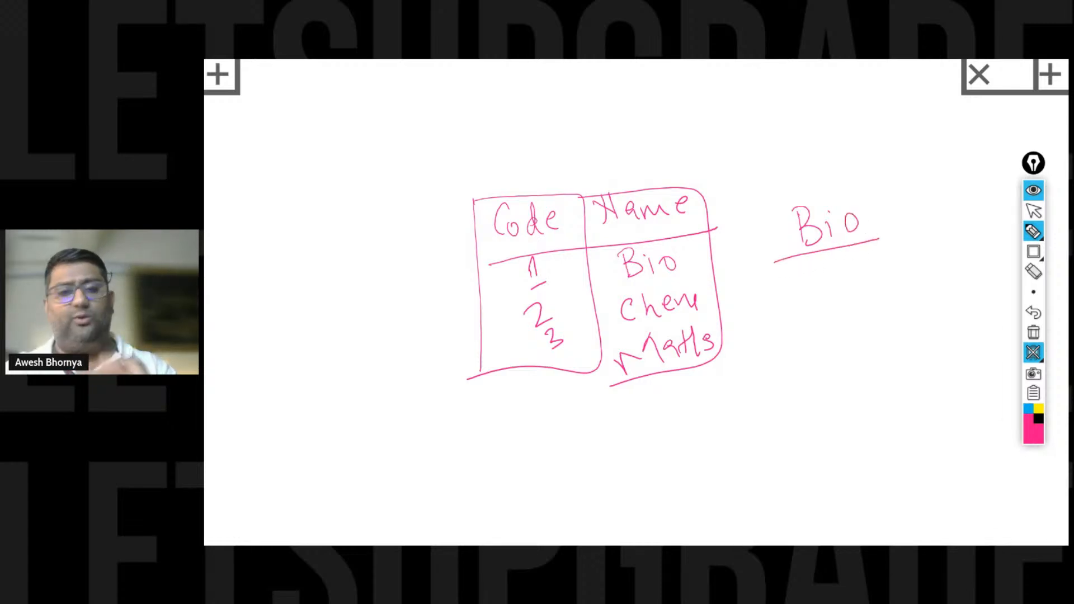
Outline the sketched Name column, circle the separate "Bio", and draw a downward arrow to the Name heading.
mouse_move(570, 192)
left_mouse_down()
mouse_move(732, 216)
mouse_move(726, 379)
mouse_move(606, 396)
mouse_move(736, 362)
left_mouse_up()
left_click_drag(540, 393, 532, 458)
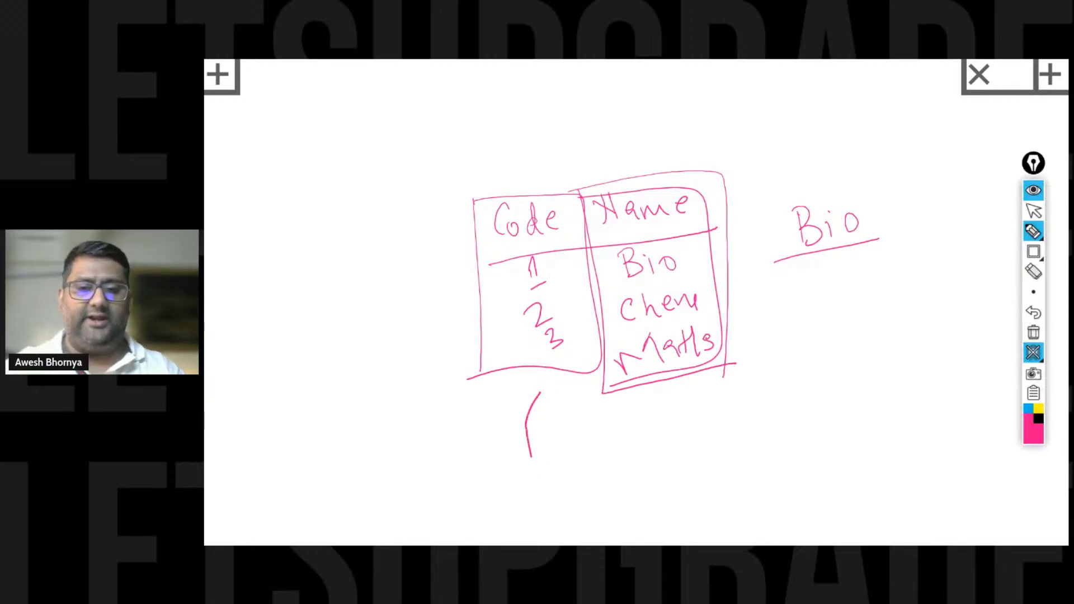
mouse_move(823, 190)
left_mouse_down()
mouse_move(875, 201)
mouse_move(814, 193)
left_mouse_up()
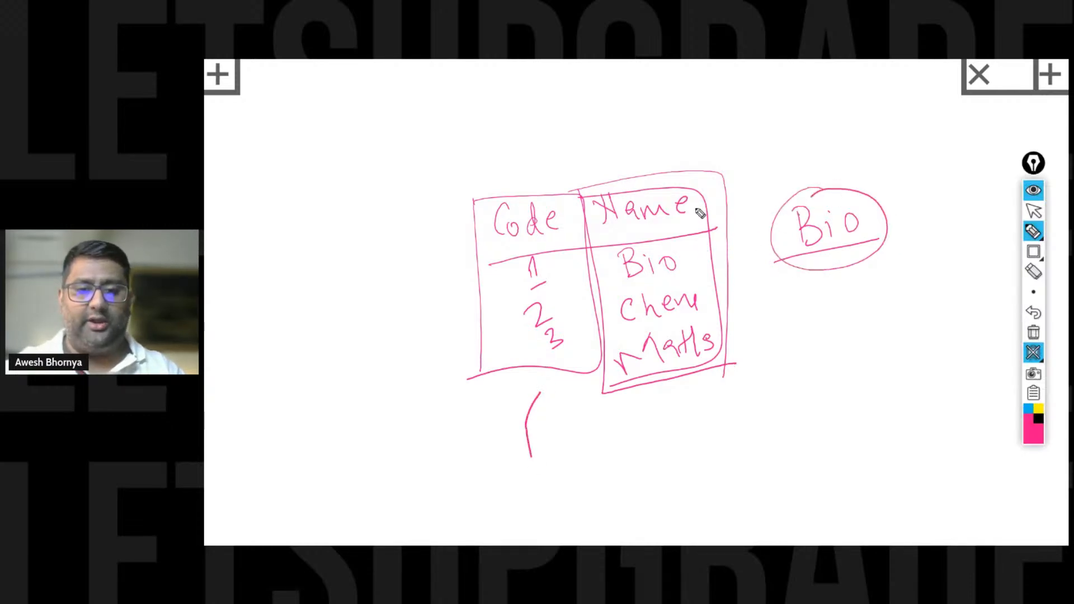
mouse_move(636, 127)
left_mouse_down()
mouse_move(646, 176)
mouse_move(651, 163)
left_mouse_up()
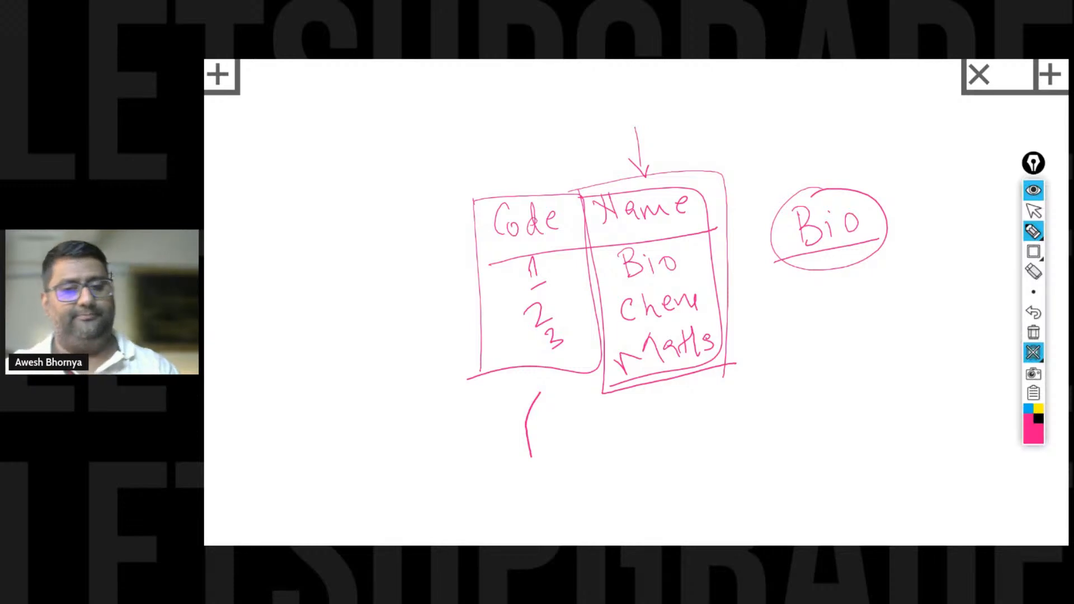
Handwrite a boxed "Match" beside the table and box Bio inside the Name column.
mouse_move(761, 378)
left_mouse_down()
mouse_move(775, 358)
mouse_move(826, 354)
mouse_move(839, 336)
mouse_move(868, 367)
left_mouse_up()
mouse_move(731, 343)
left_mouse_down()
mouse_move(738, 352)
mouse_move(884, 302)
mouse_move(749, 390)
left_mouse_up()
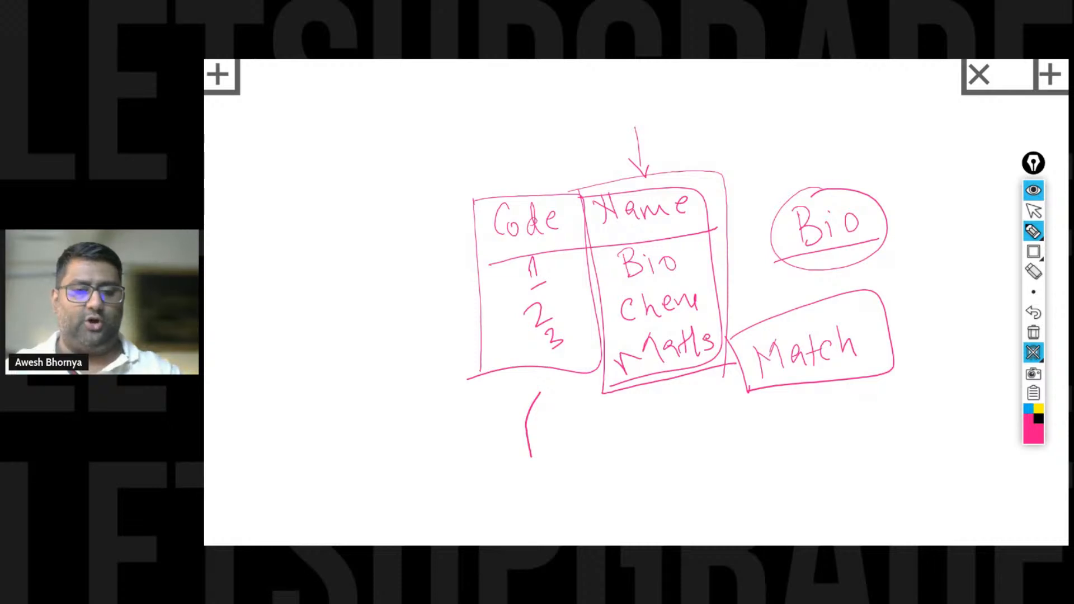
mouse_move(620, 295)
left_mouse_down()
mouse_move(688, 239)
mouse_move(620, 307)
left_mouse_up()
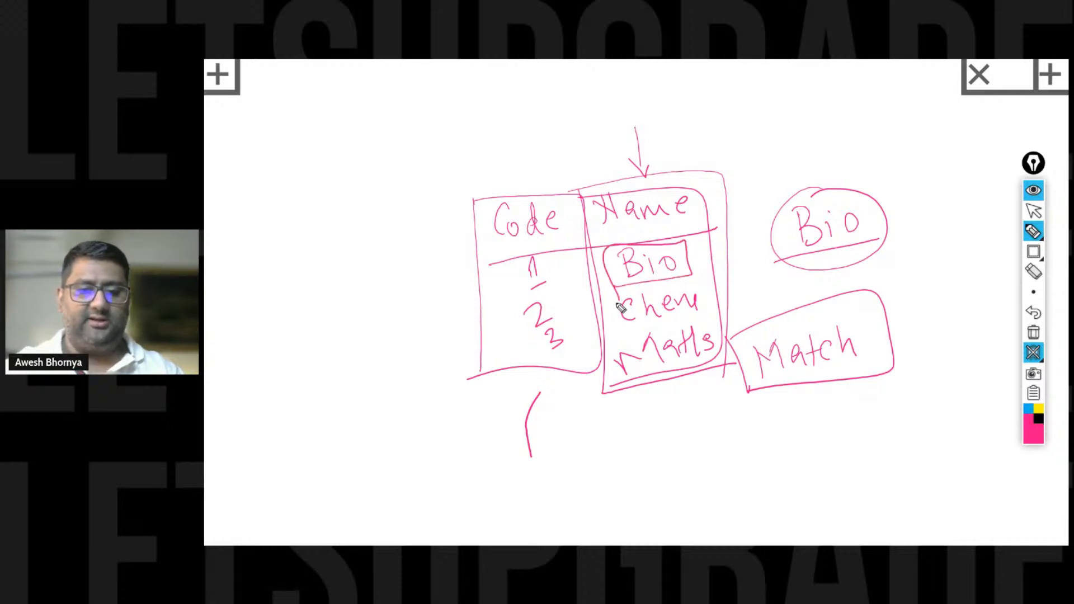
Outline the Code column and handwrite positions 1 and a circled 2 beside the Name heading and Bio rows.
mouse_move(573, 157)
left_mouse_down()
mouse_move(502, 389)
mouse_move(584, 235)
left_mouse_up()
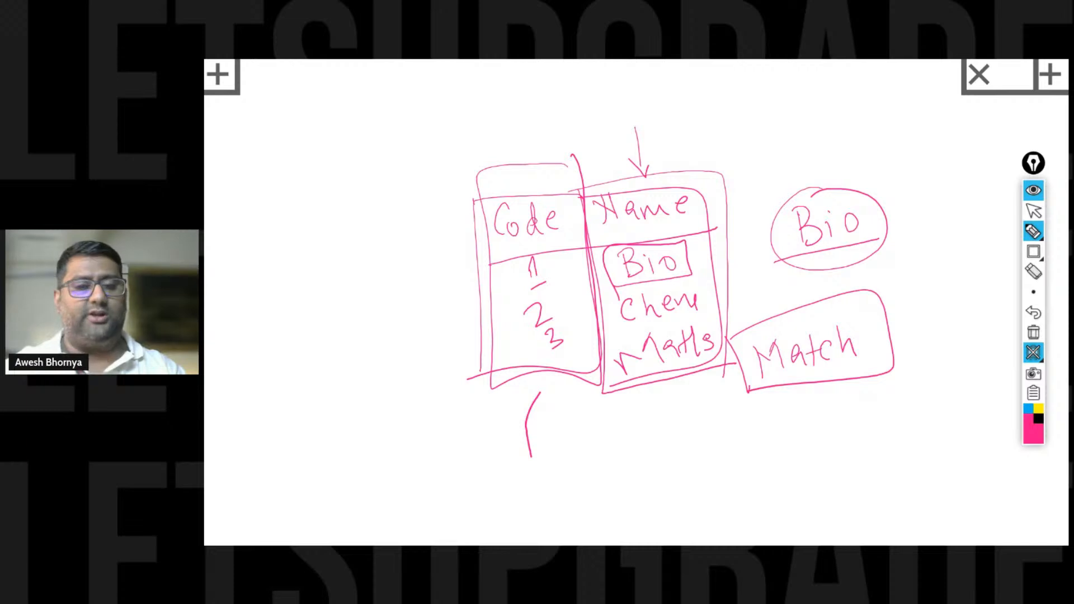
mouse_move(744, 173)
left_mouse_down()
mouse_move(740, 198)
mouse_move(758, 199)
left_mouse_up()
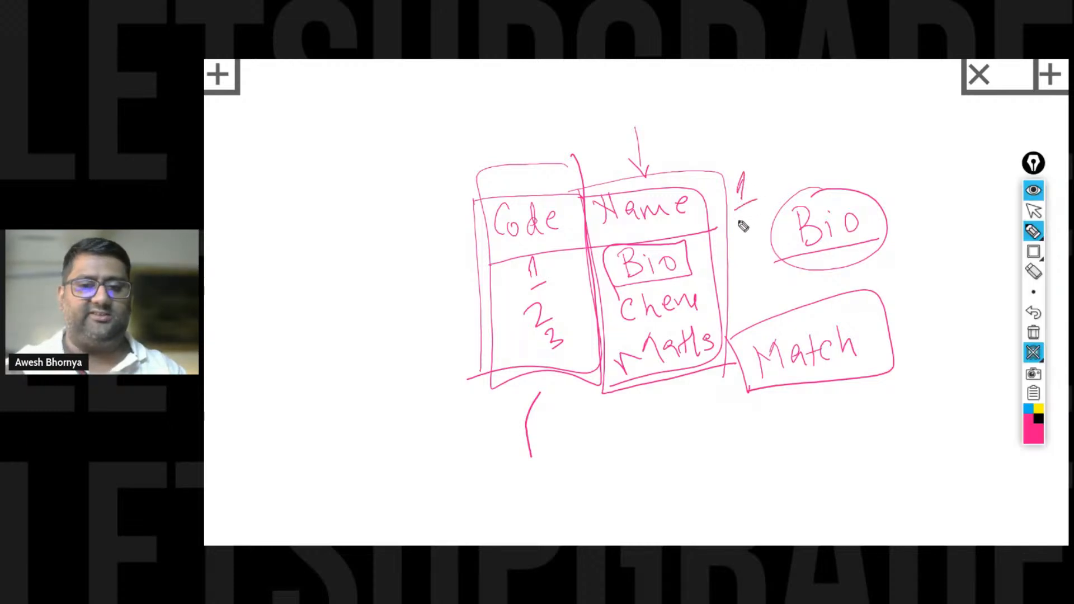
mouse_move(729, 242)
left_mouse_down()
mouse_move(756, 256)
mouse_move(719, 247)
mouse_move(728, 241)
left_mouse_up()
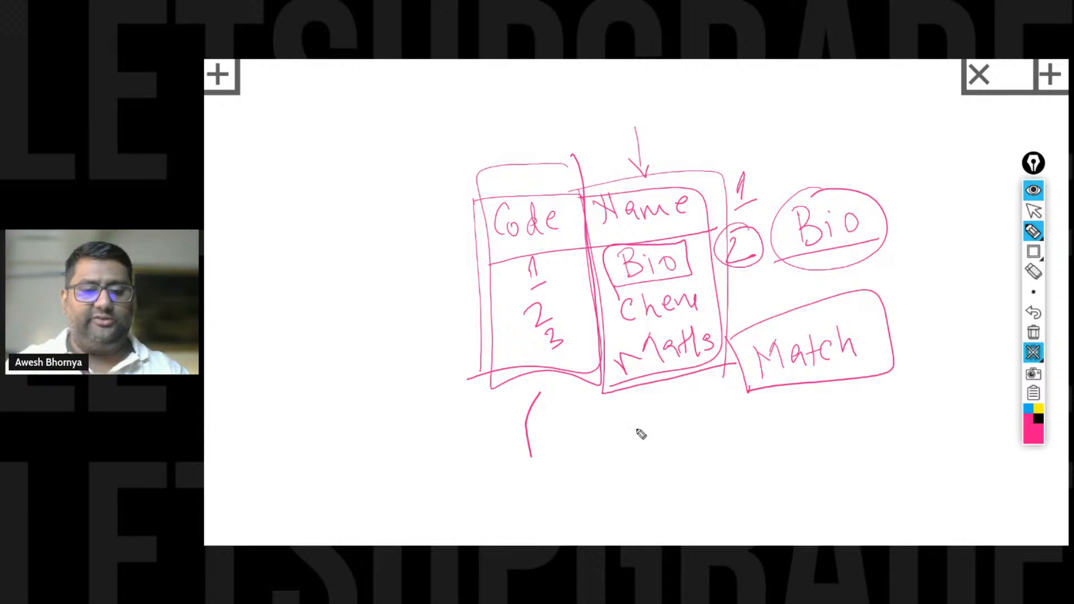
Handwrite a boxed "Index" below Match and box code 1 in the Code column.
mouse_move(768, 410)
left_mouse_down()
mouse_move(768, 445)
mouse_move(781, 407)
left_mouse_up()
left_click_drag(759, 445, 852, 430)
left_click_drag(853, 404, 839, 431)
mouse_move(753, 404)
left_mouse_down()
mouse_move(765, 463)
mouse_move(862, 447)
mouse_move(753, 447)
left_mouse_up()
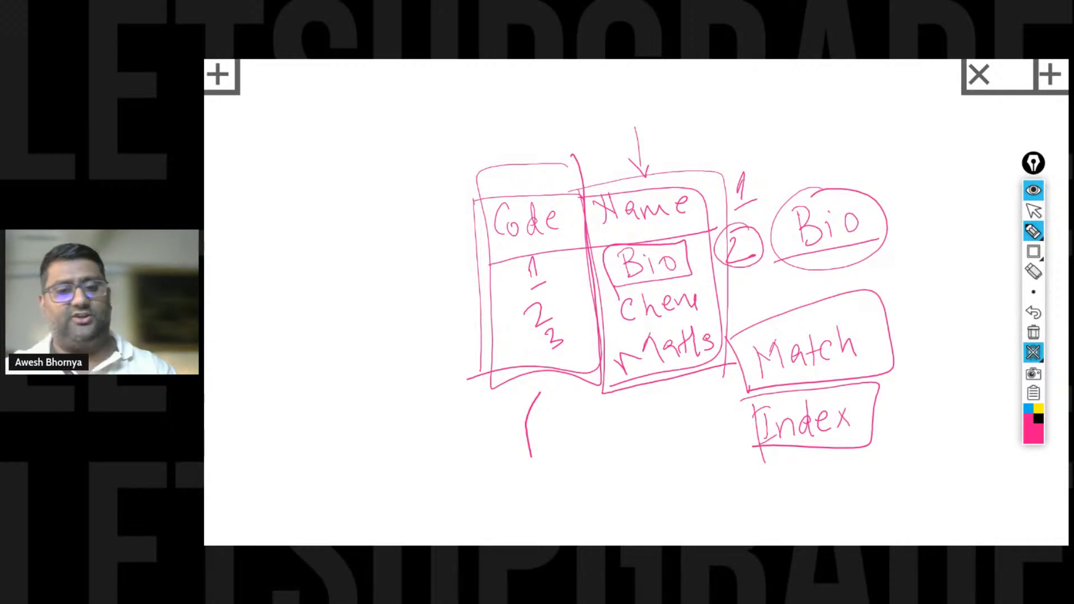
mouse_move(564, 248)
left_mouse_down()
mouse_move(569, 283)
mouse_move(562, 247)
left_mouse_up()
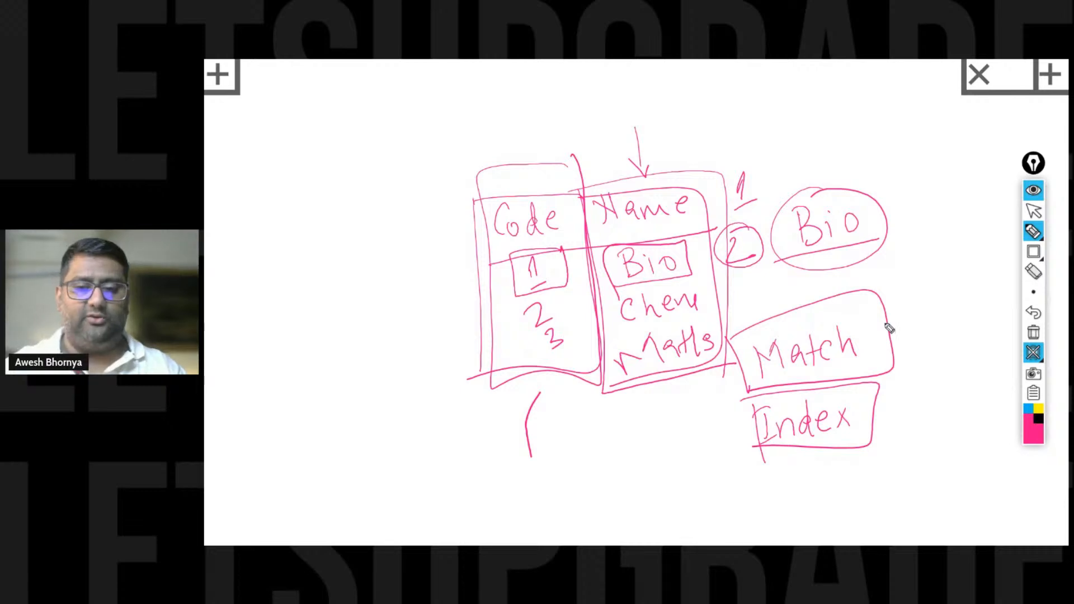
Tick Match and the separate "Bio", circle the Name column, and draw an arrow from the boxed Bio to the circled 2.
left_click_drag(889, 328, 942, 289)
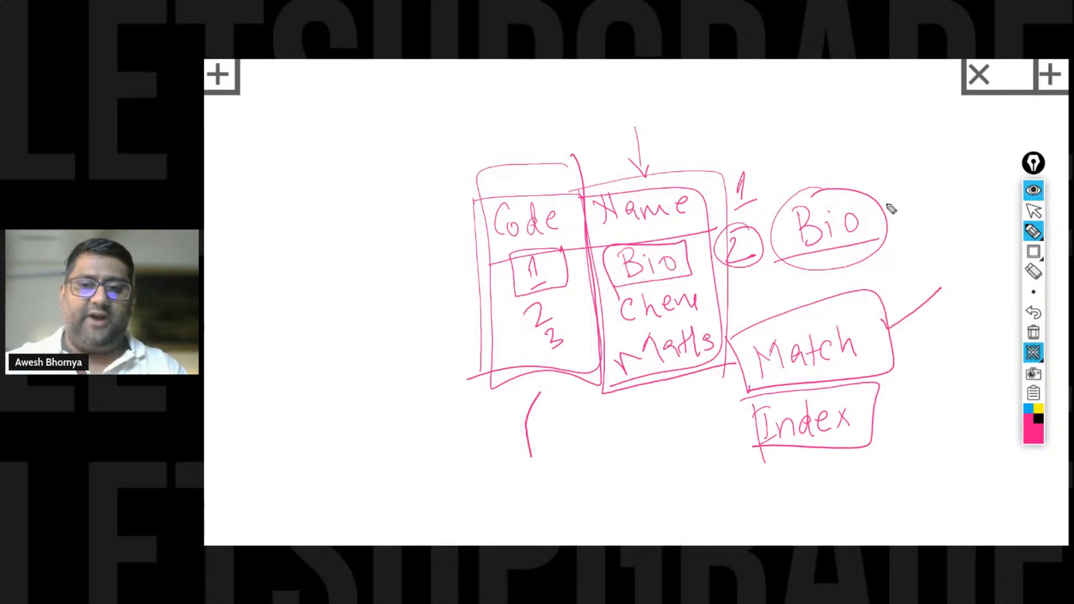
left_click_drag(893, 207, 953, 166)
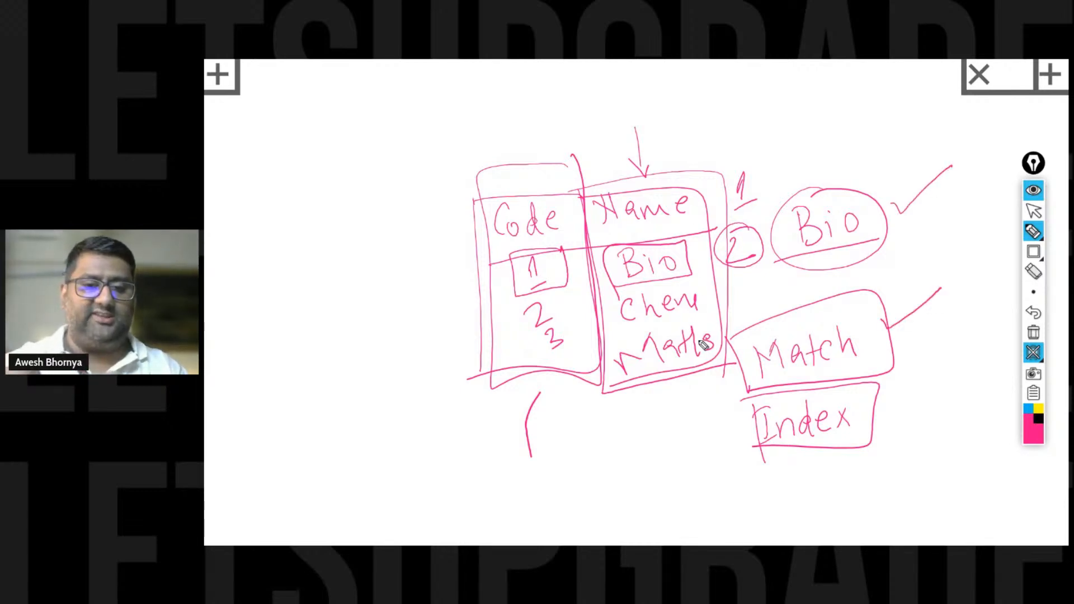
mouse_move(684, 119)
left_mouse_down()
mouse_move(578, 263)
mouse_move(633, 453)
mouse_move(637, 124)
left_mouse_up()
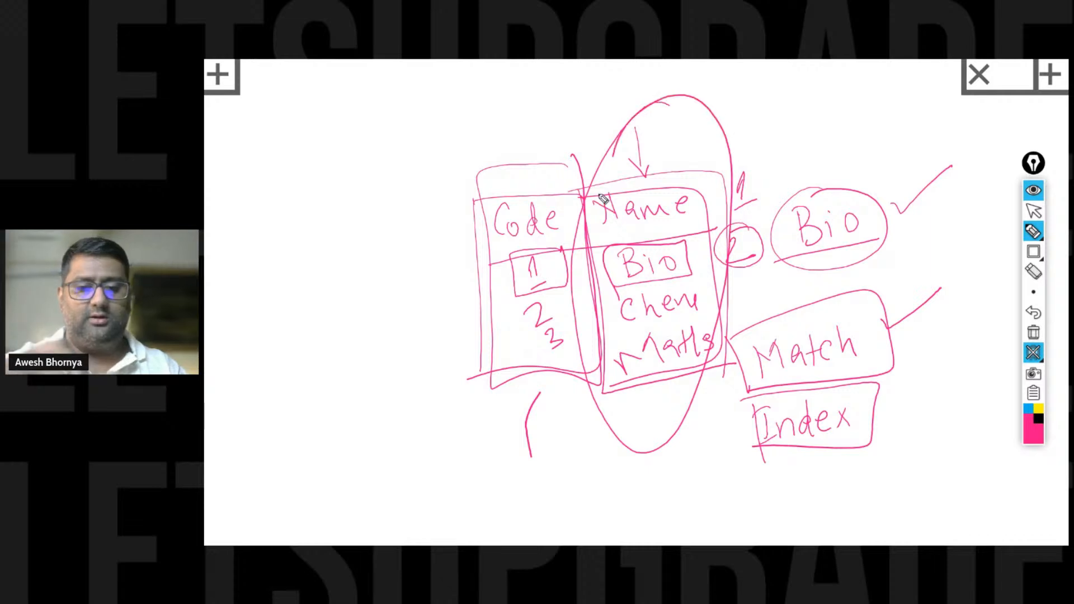
left_click_drag(694, 261, 711, 256)
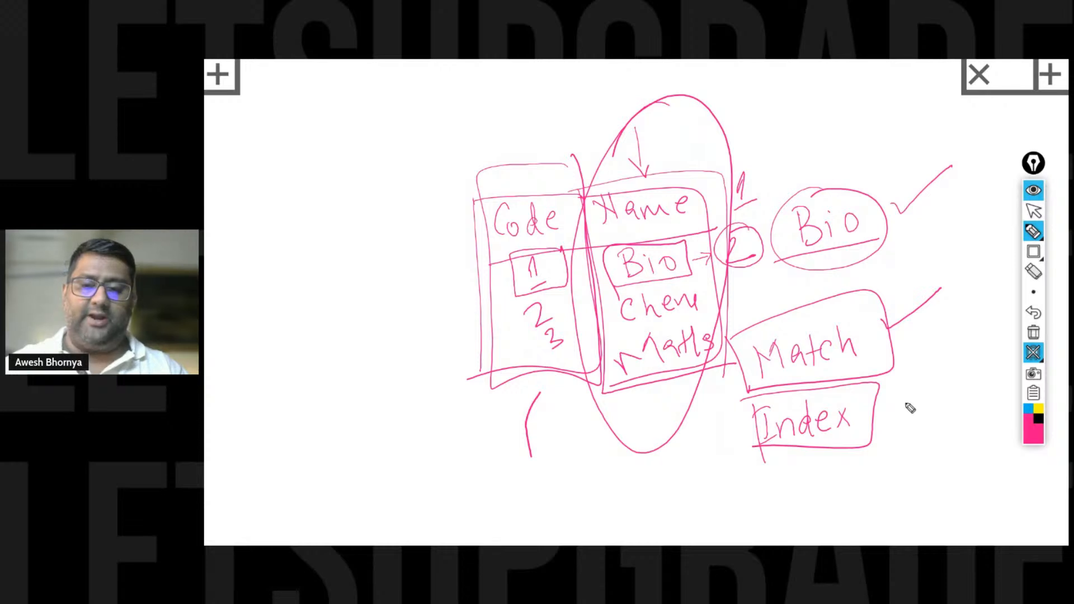
Handwrite "⇒ 2" beside Index with a circled 2, draw an arrow to the Code column, and link code 1 to a circled 1.
mouse_move(890, 421)
left_mouse_down()
mouse_move(926, 408)
mouse_move(987, 416)
mouse_move(931, 381)
left_mouse_up()
mouse_move(841, 460)
left_mouse_down()
mouse_move(806, 532)
mouse_move(517, 456)
mouse_move(493, 105)
mouse_move(533, 178)
mouse_move(559, 150)
left_mouse_up()
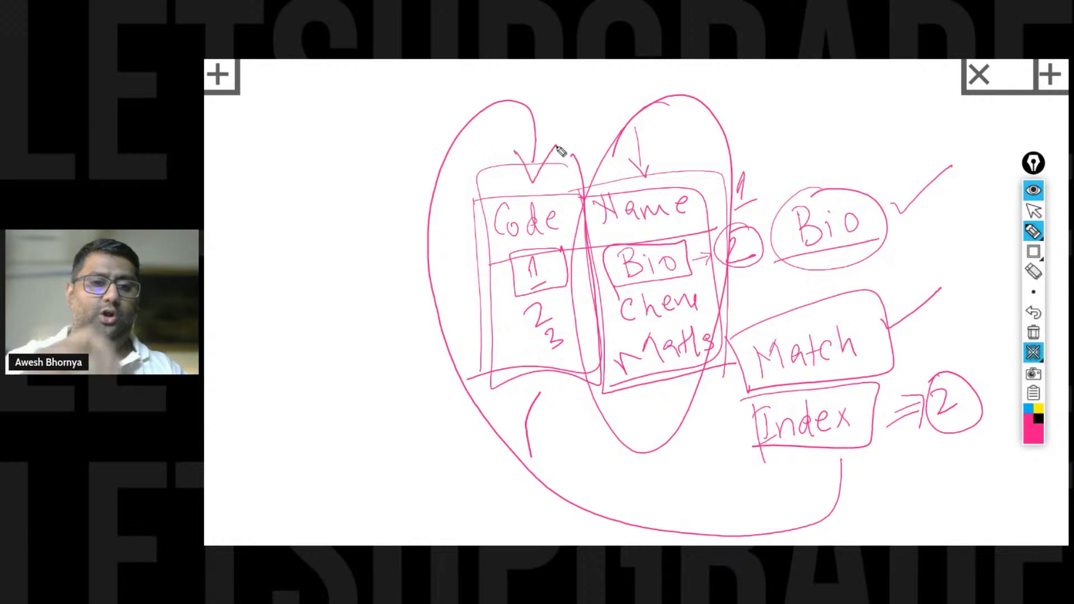
mouse_move(486, 219)
left_mouse_down()
mouse_move(451, 288)
mouse_move(492, 295)
mouse_move(465, 331)
mouse_move(623, 497)
mouse_move(838, 483)
mouse_move(854, 456)
mouse_move(819, 447)
left_mouse_up()
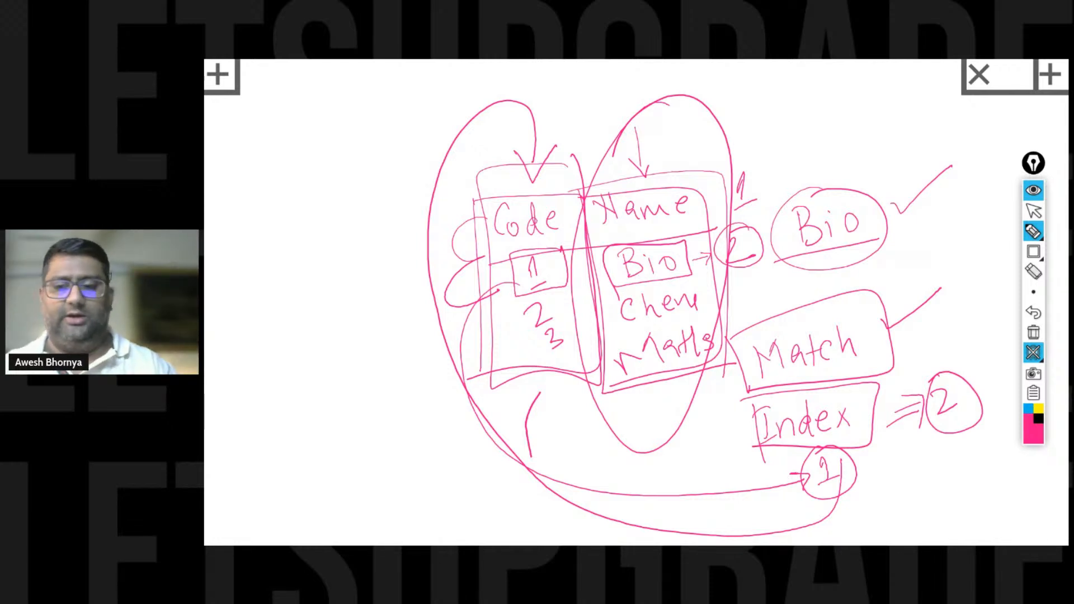
Erase all the drawings and leave the whiteboard to return to the INDEX & MATCH worksheet.
left_click(1033, 332)
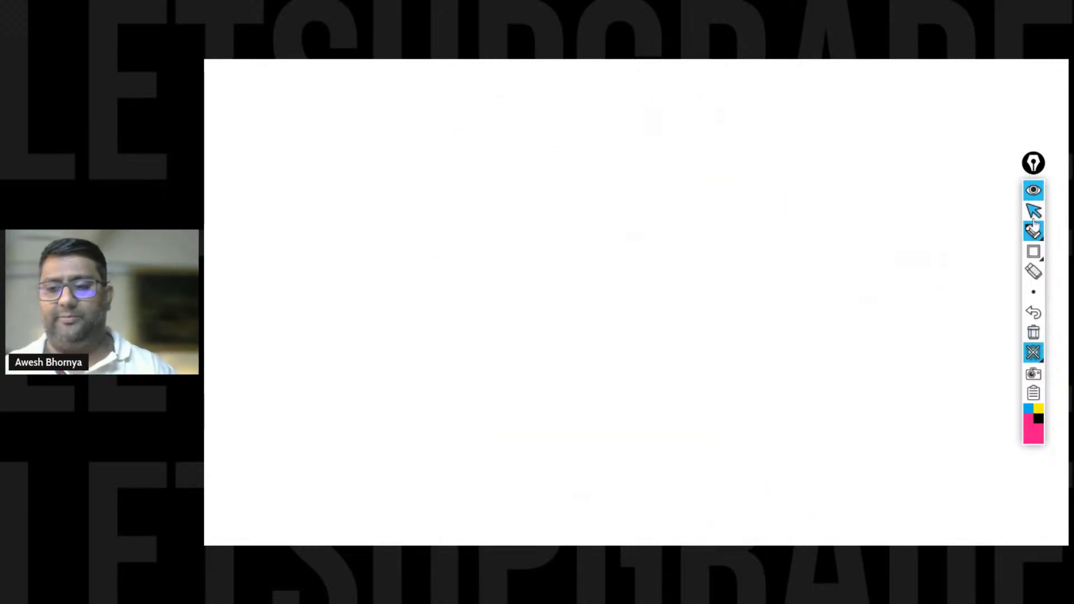
left_click(1034, 211)
left_click(1033, 352)
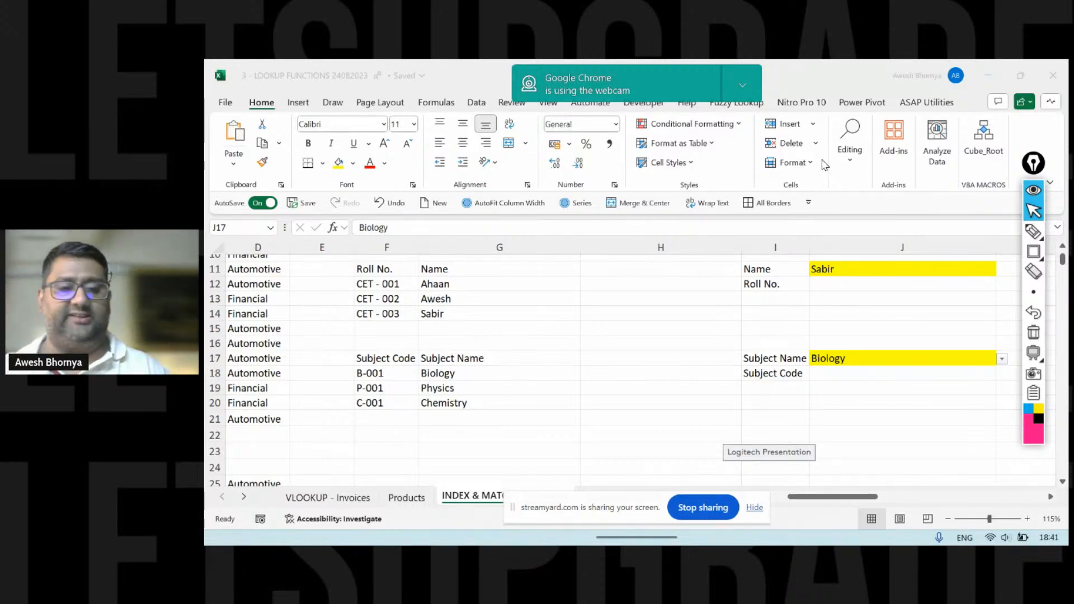
Move the Subject Code label from I18 down to I19.
left_click(848, 375)
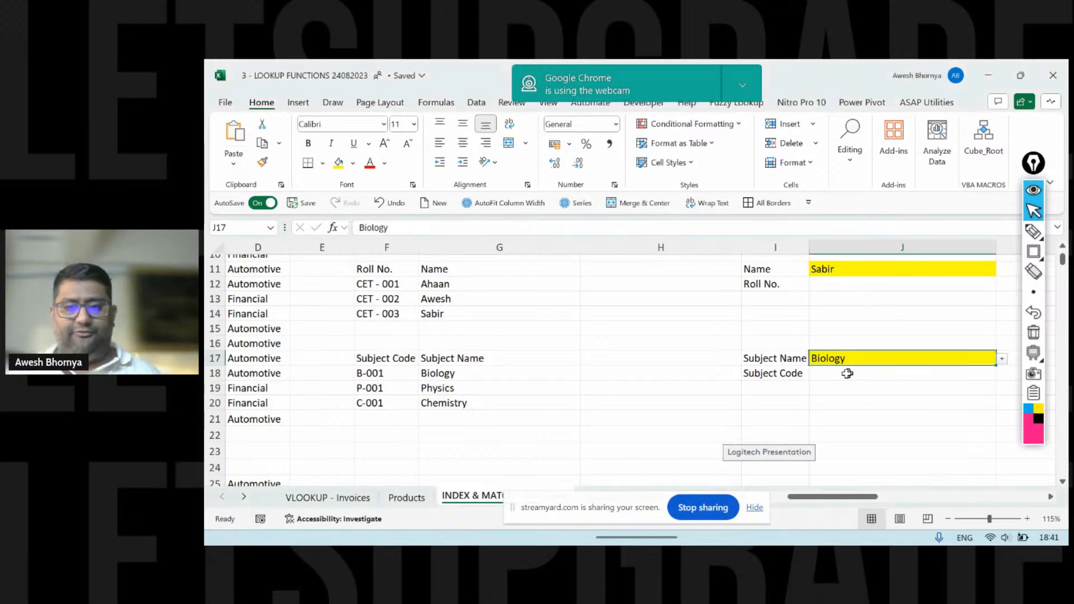
left_click(776, 375)
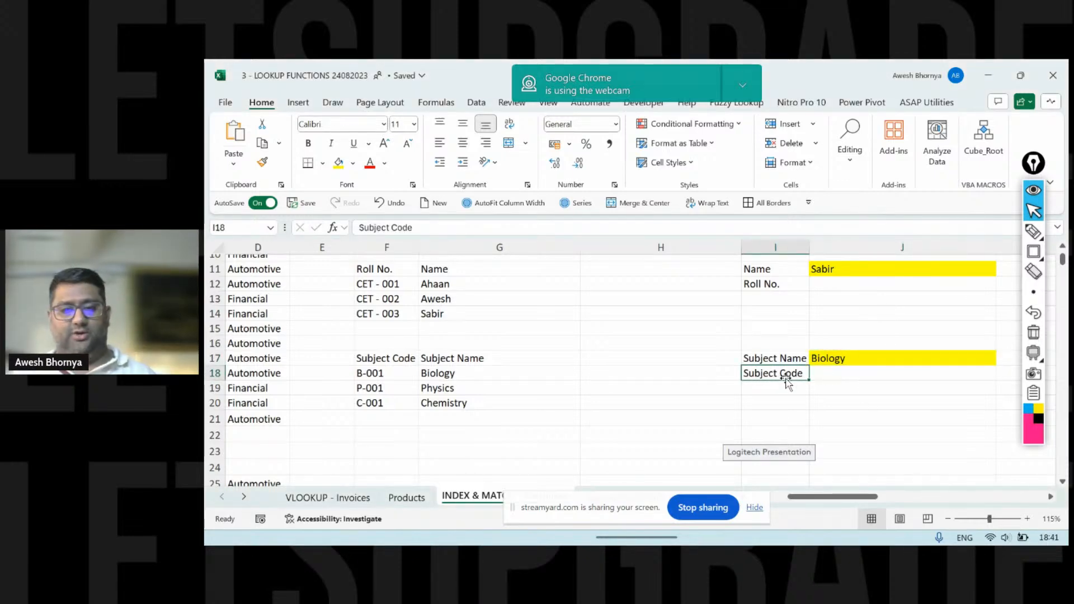
mouse_move(785, 378)
left_mouse_down()
mouse_move(785, 407)
mouse_move(786, 388)
left_mouse_up()
Enter the label "Position" in I18, below Subject Name.
left_click(781, 372)
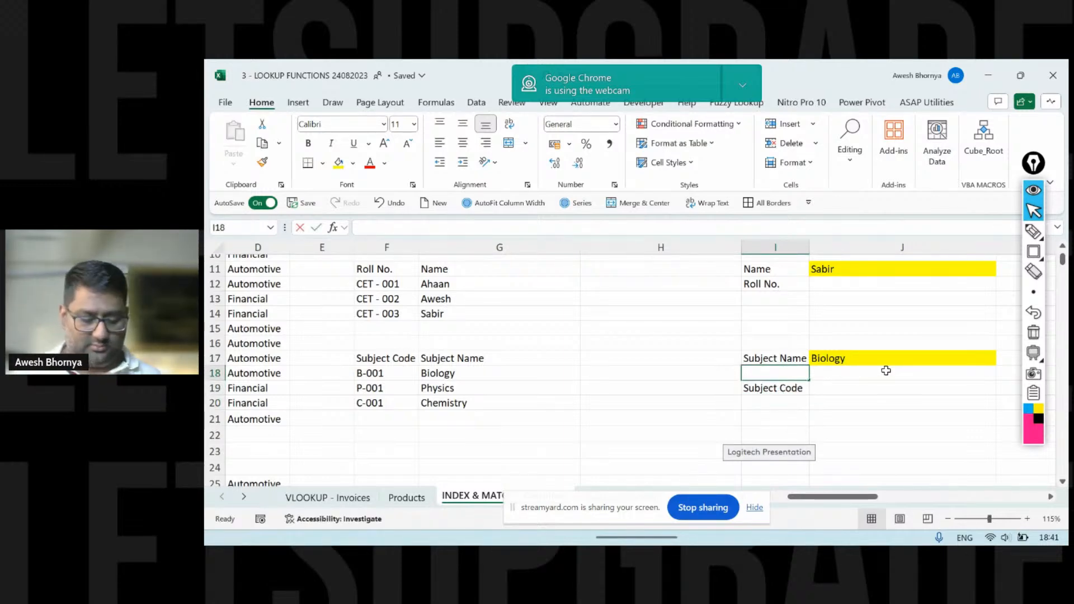
type("Posution")
key("BackSpace")
key("BackSpace")
key("BackSpace")
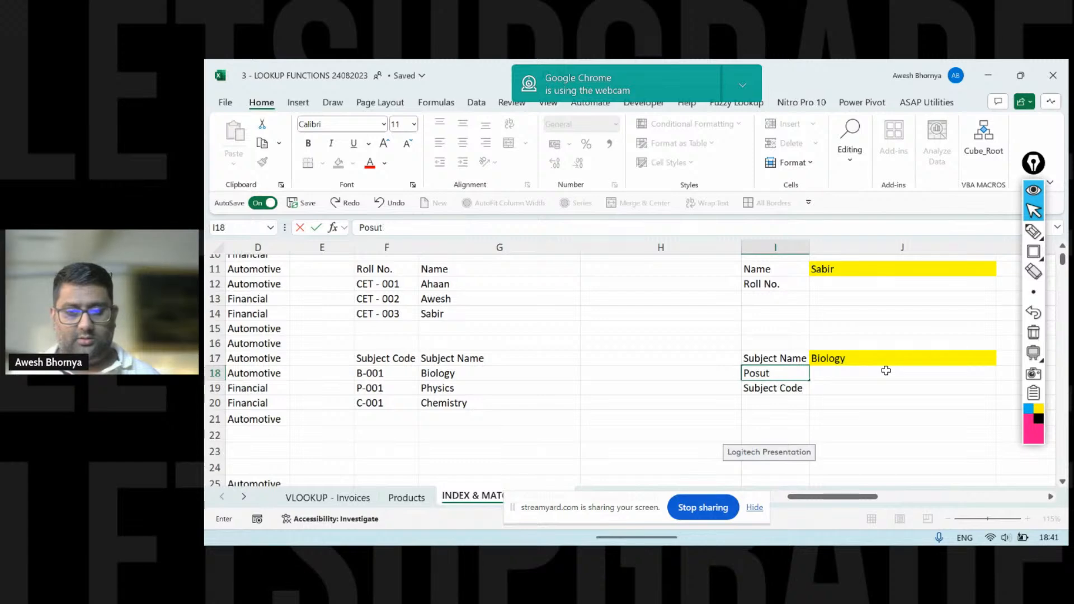
type("toi")
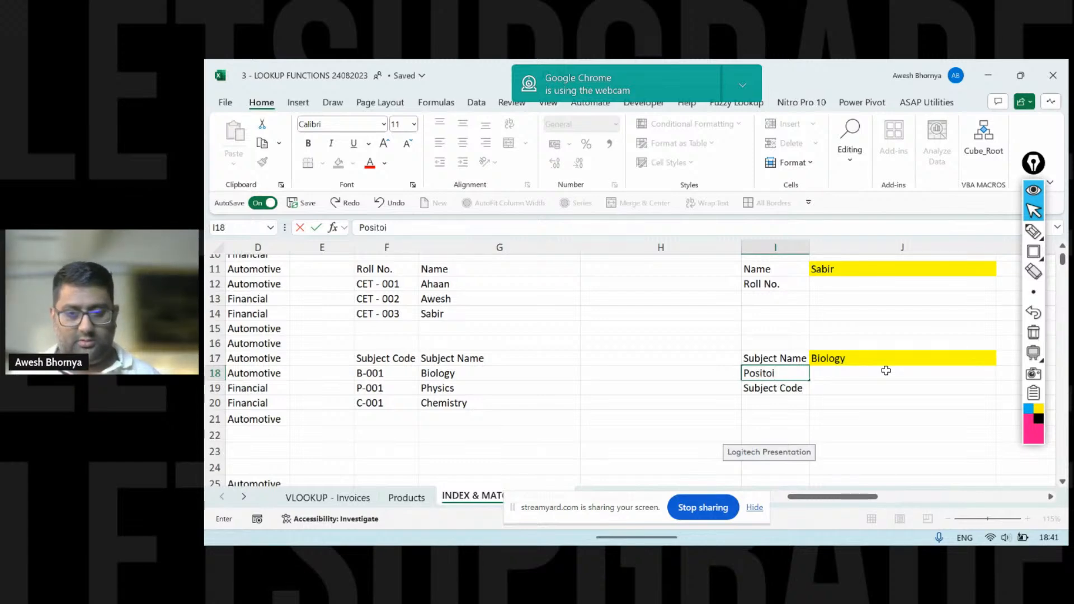
key("BackSpace")
key("BackSpace")
type("ion")
key("Return")
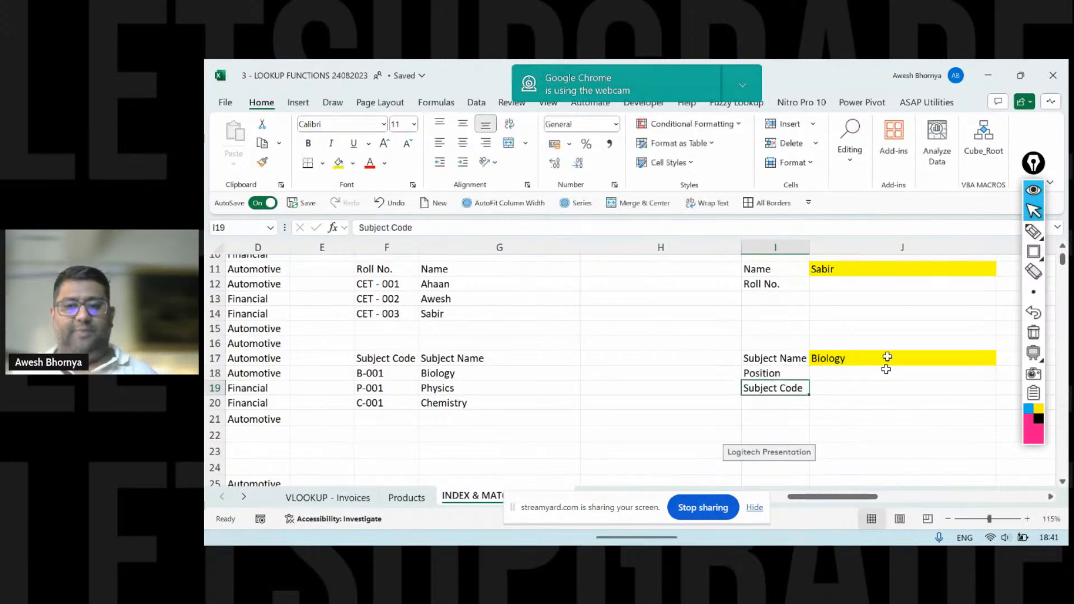
Check the Subject Name range G17:G20, start a MATCH formula in the Position cell J18, and open its function arguments.
left_click(856, 375)
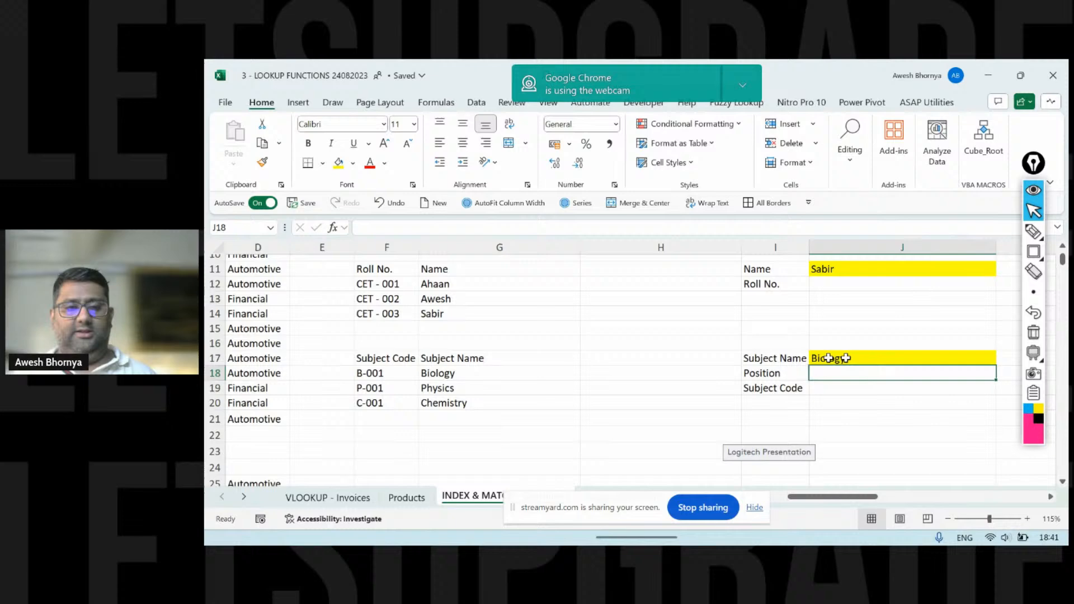
left_click(457, 363)
left_click_drag(458, 363, 456, 404)
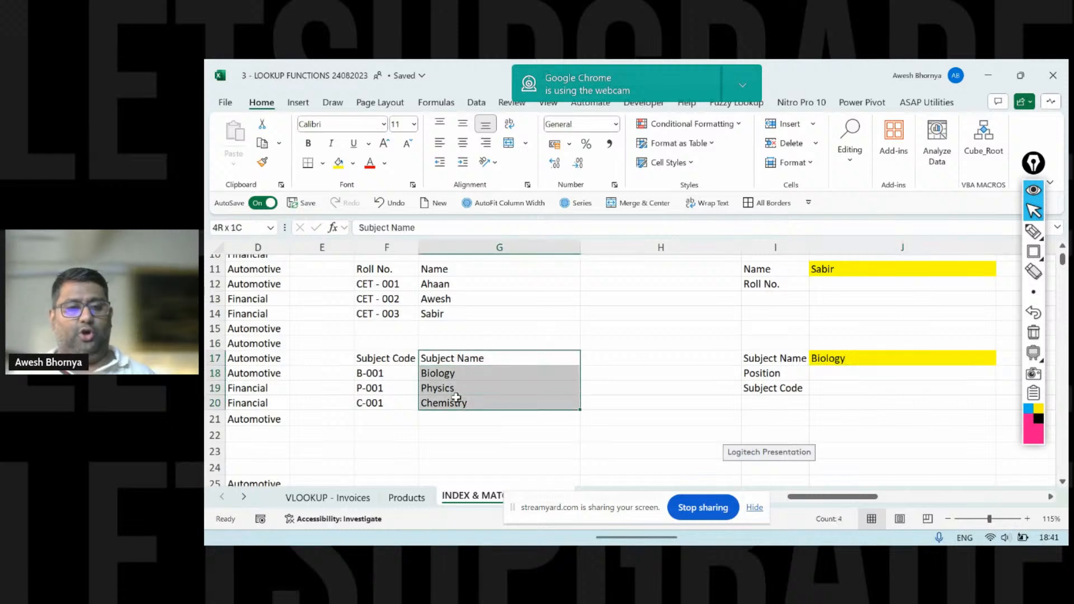
left_click(835, 373)
type("=matc")
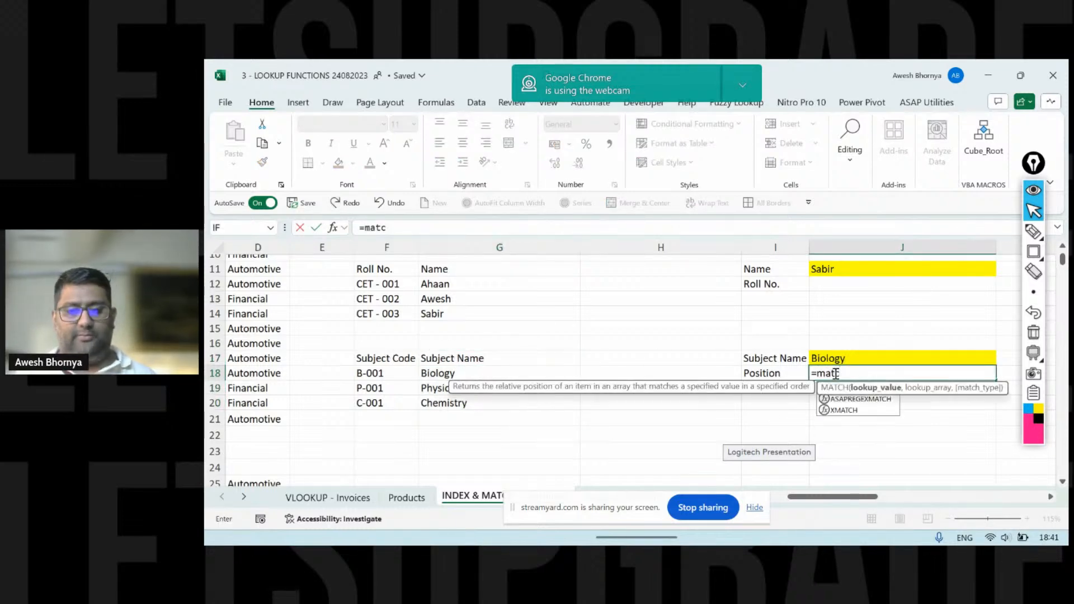
key("Tab")
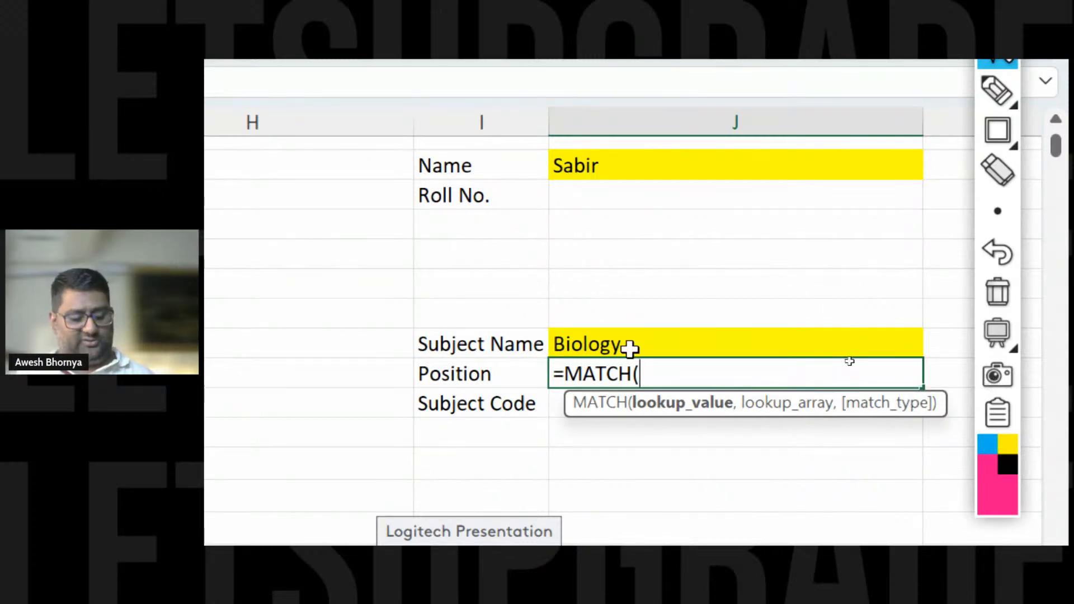
key("ctrl+a")
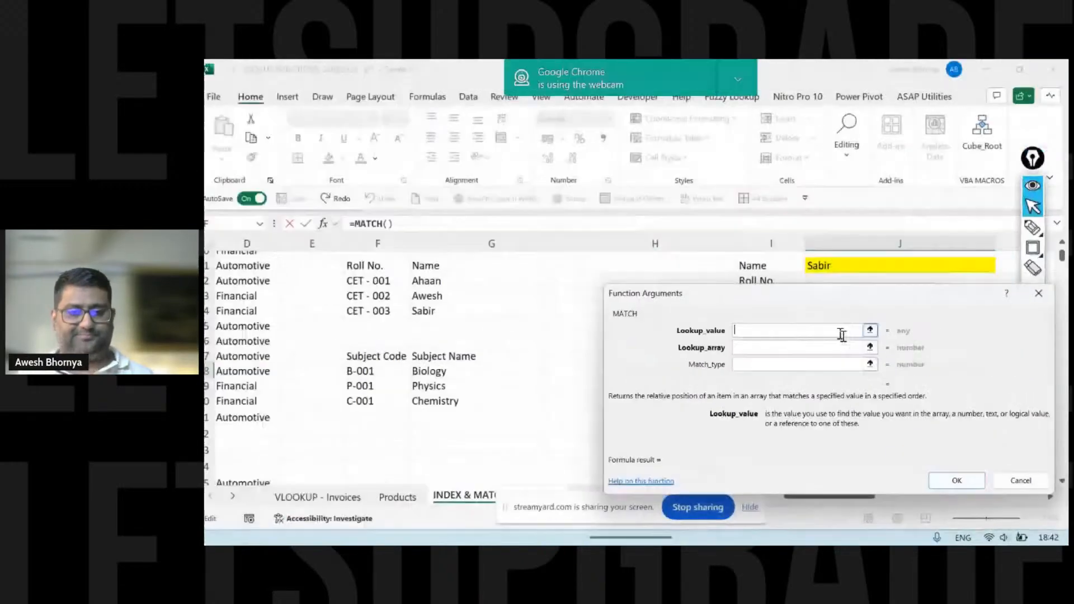
Set the MATCH lookup value to J17 and move the arguments dialog clear of the subject table.
left_click_drag(822, 297, 556, 299)
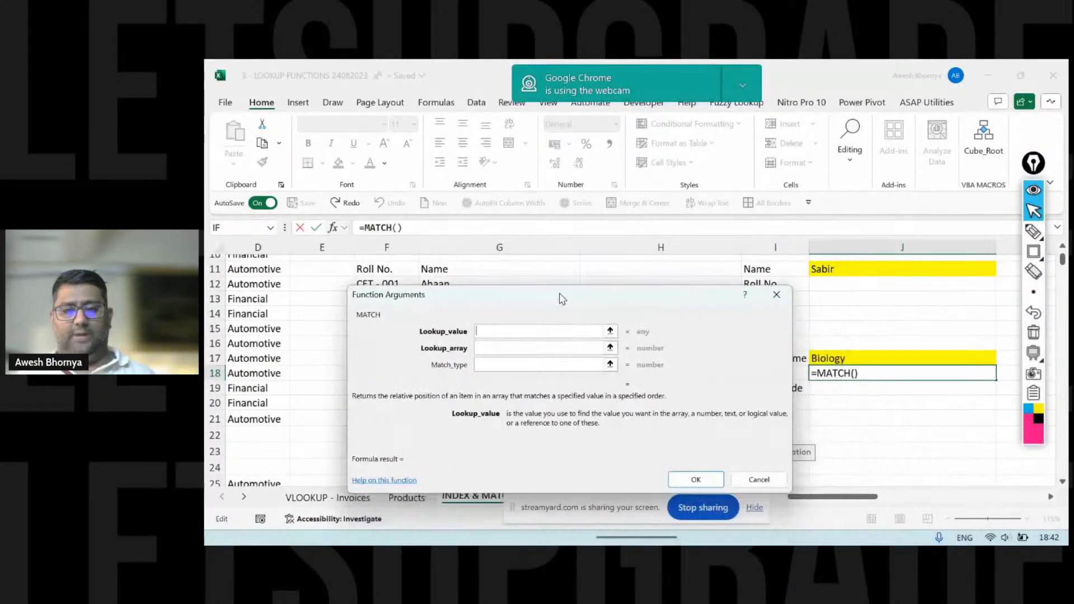
left_click(826, 357)
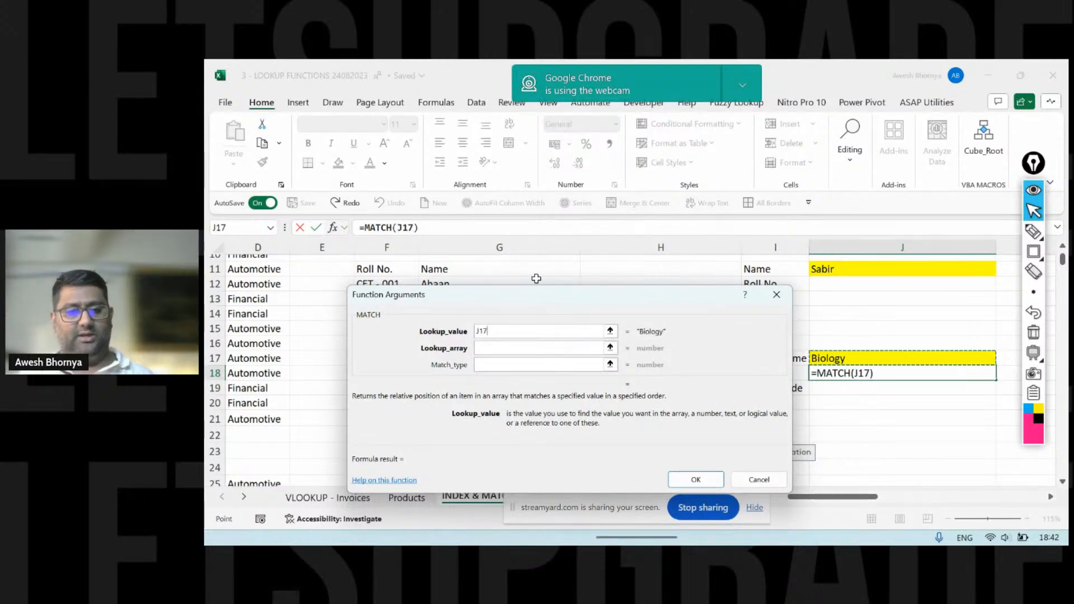
left_click_drag(548, 300, 770, 210)
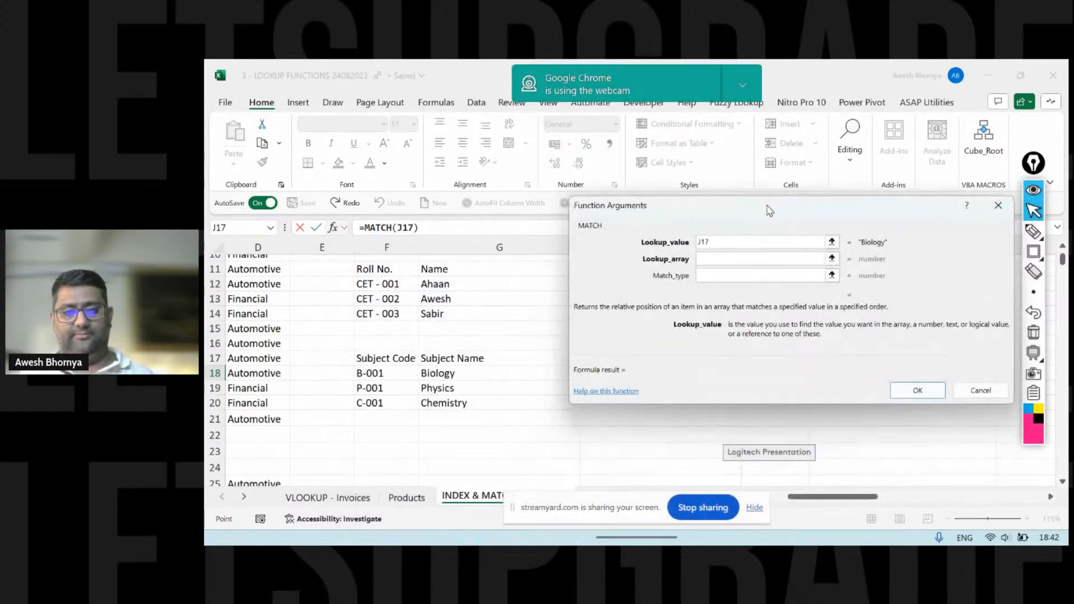
Set the MATCH lookup array to the Subject Name range G17:G20.
left_click(735, 260)
left_click_drag(461, 360, 464, 404)
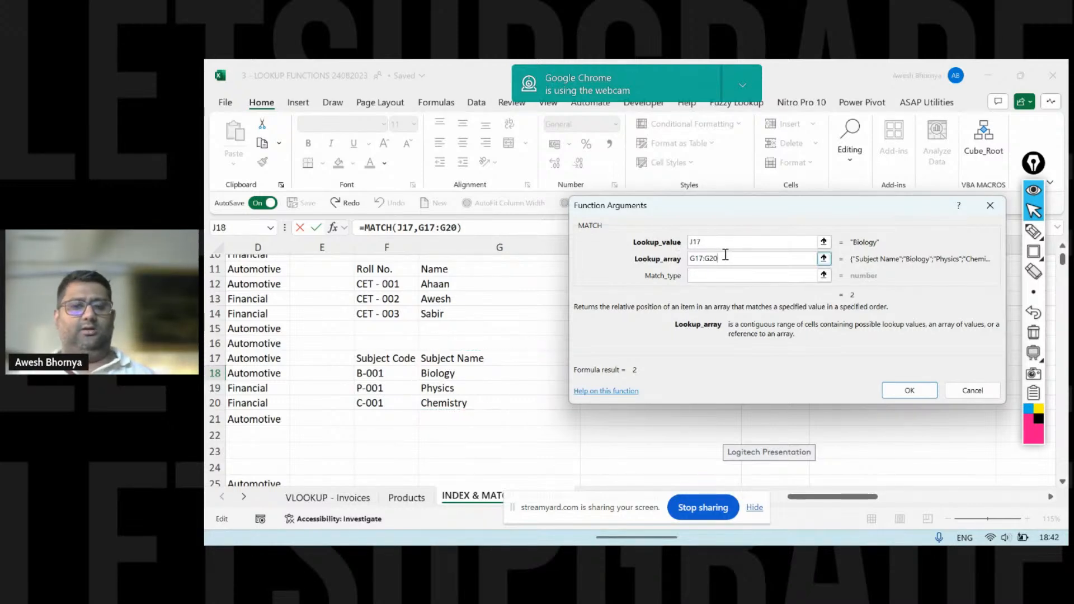
left_click_drag(708, 258, 672, 257)
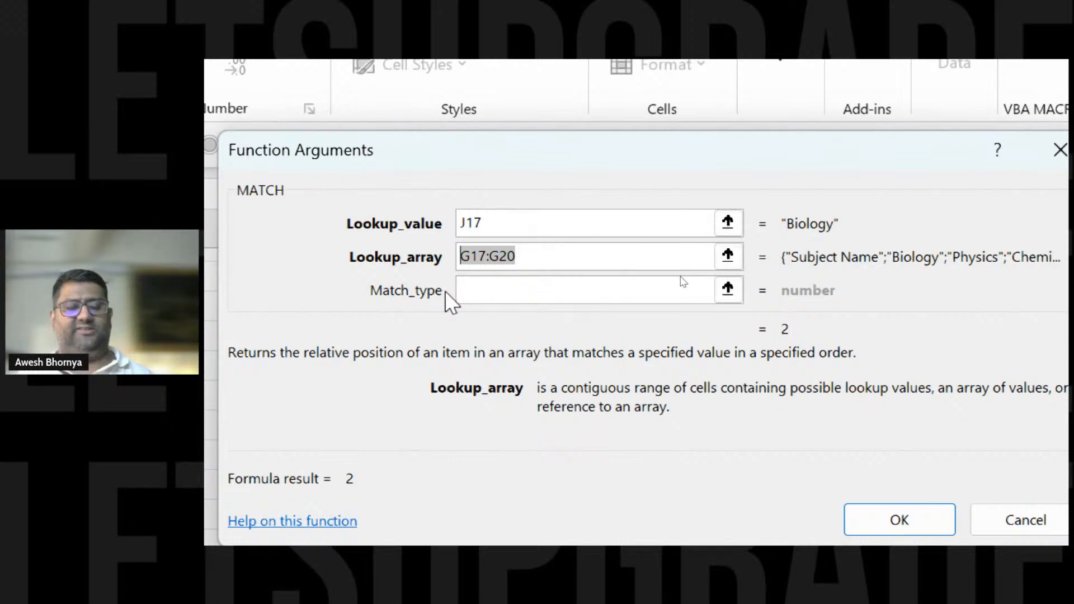
left_click(519, 285)
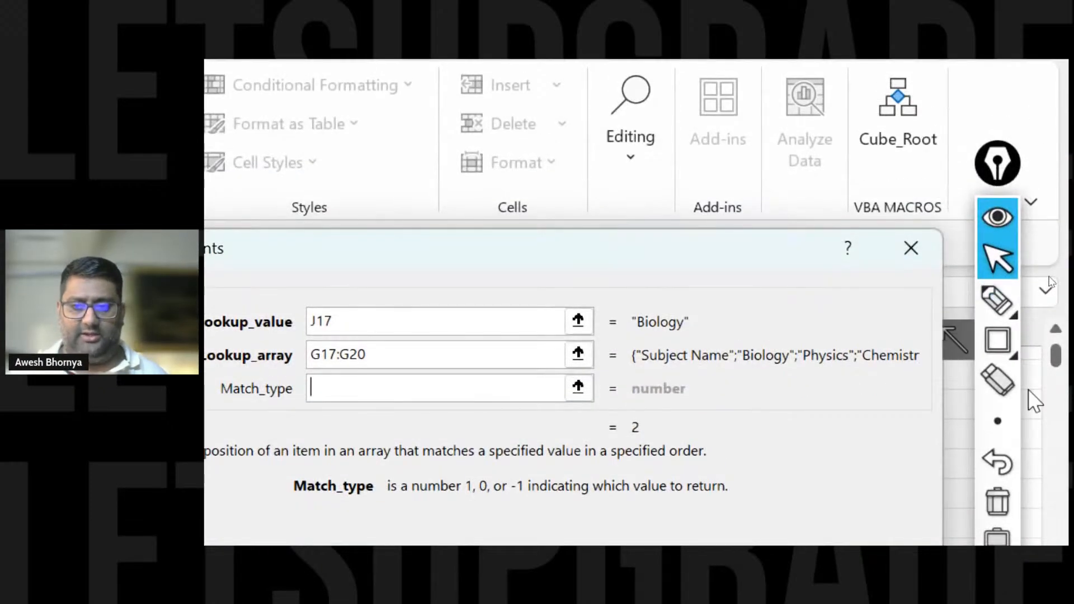
Handwrite the match-type meanings over the dialog: 1 less than, 0 exact, -1 more than, and cross out the 1 and -1 options.
left_click(1006, 292)
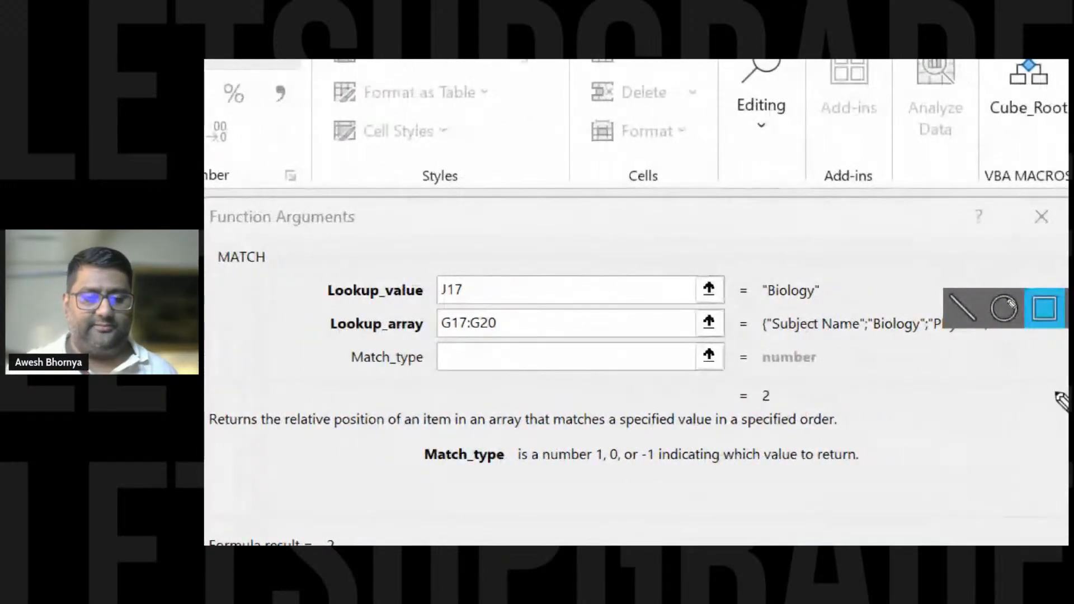
mouse_move(590, 474)
left_mouse_down()
mouse_move(594, 497)
mouse_move(650, 472)
mouse_move(871, 485)
mouse_move(936, 479)
mouse_move(943, 459)
left_mouse_up()
mouse_move(856, 404)
left_mouse_down()
mouse_move(862, 395)
mouse_move(866, 422)
mouse_move(900, 400)
mouse_move(917, 404)
mouse_move(930, 387)
mouse_move(975, 384)
left_mouse_up()
mouse_move(930, 419)
left_mouse_down()
mouse_move(964, 434)
mouse_move(978, 426)
mouse_move(983, 395)
left_mouse_up()
left_click_drag(971, 353, 928, 455)
left_click_drag(884, 383, 993, 433)
left_click_drag(722, 447, 675, 510)
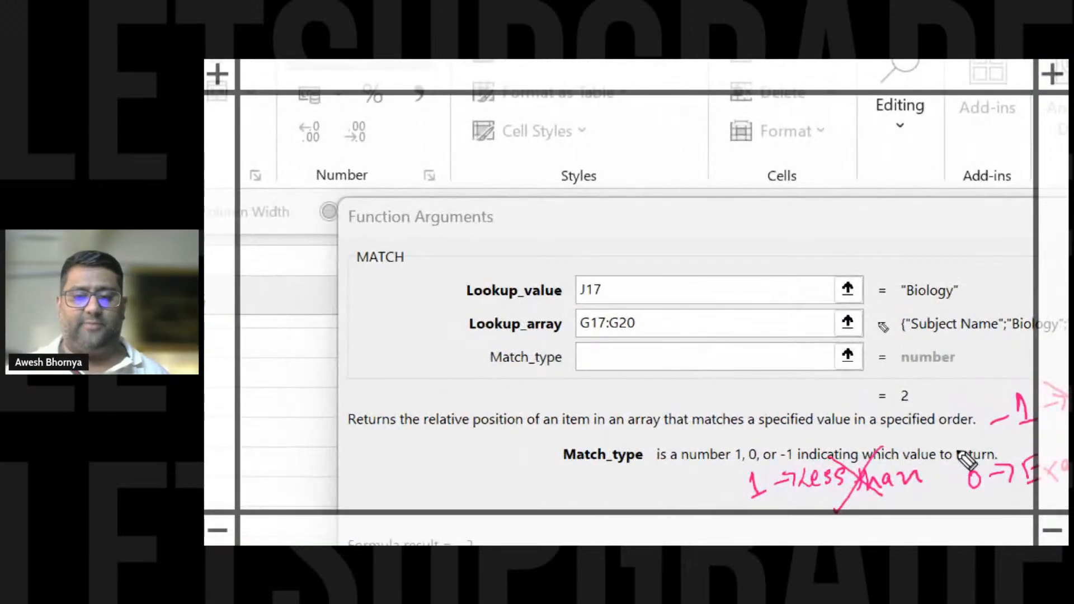
left_click_drag(951, 453, 817, 424)
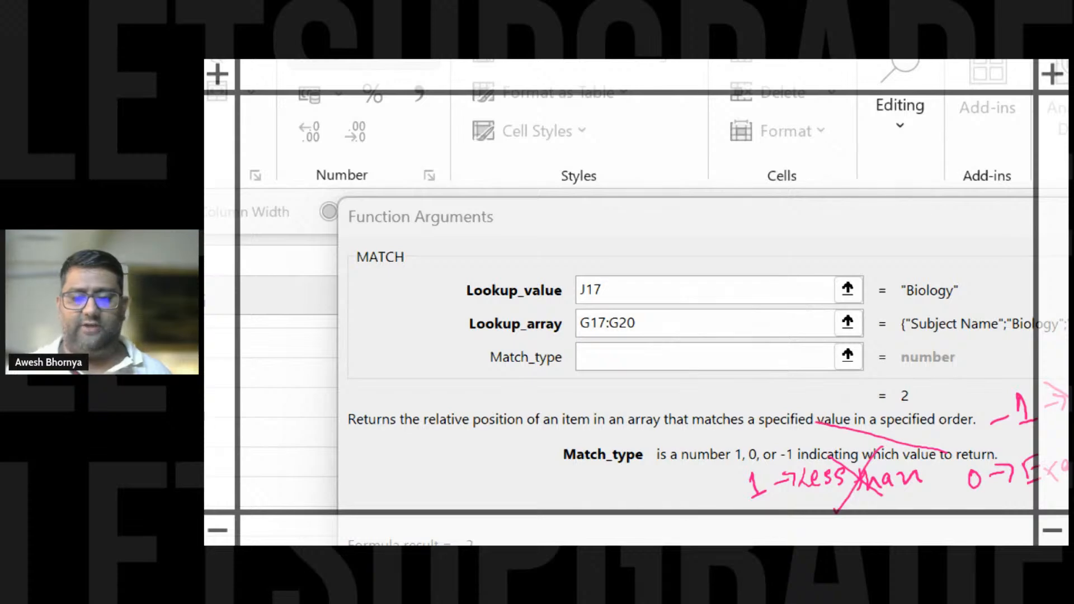
Draw a circled 0 in the Match_type field, clear all the ink, and return to the normal cursor.
mouse_move(607, 353)
left_mouse_down()
mouse_move(602, 367)
mouse_move(601, 353)
left_mouse_up()
left_click_drag(611, 342, 589, 354)
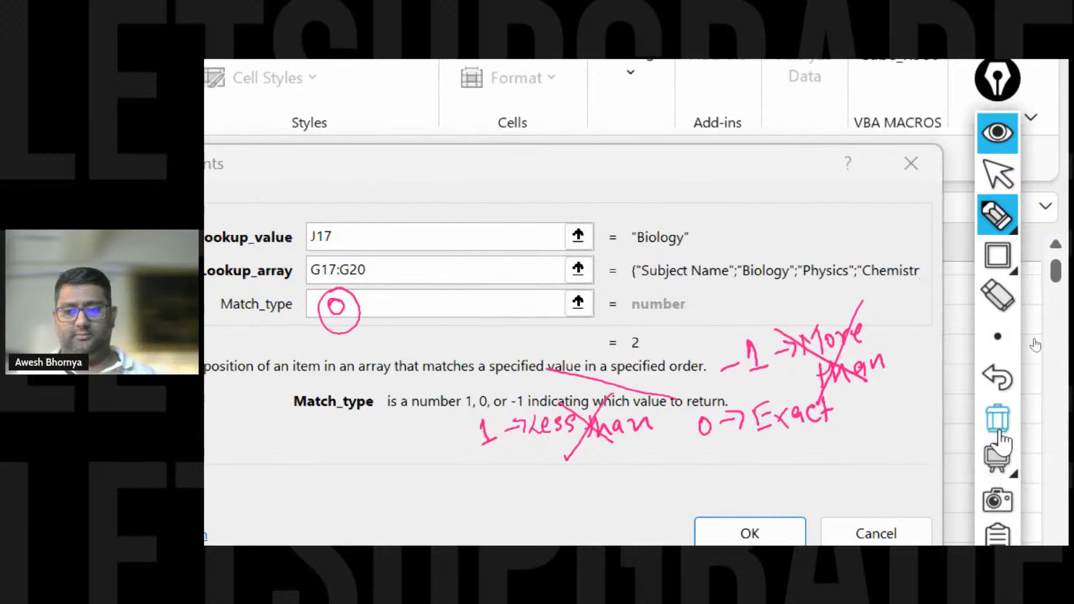
left_click(1000, 436)
left_click(1012, 178)
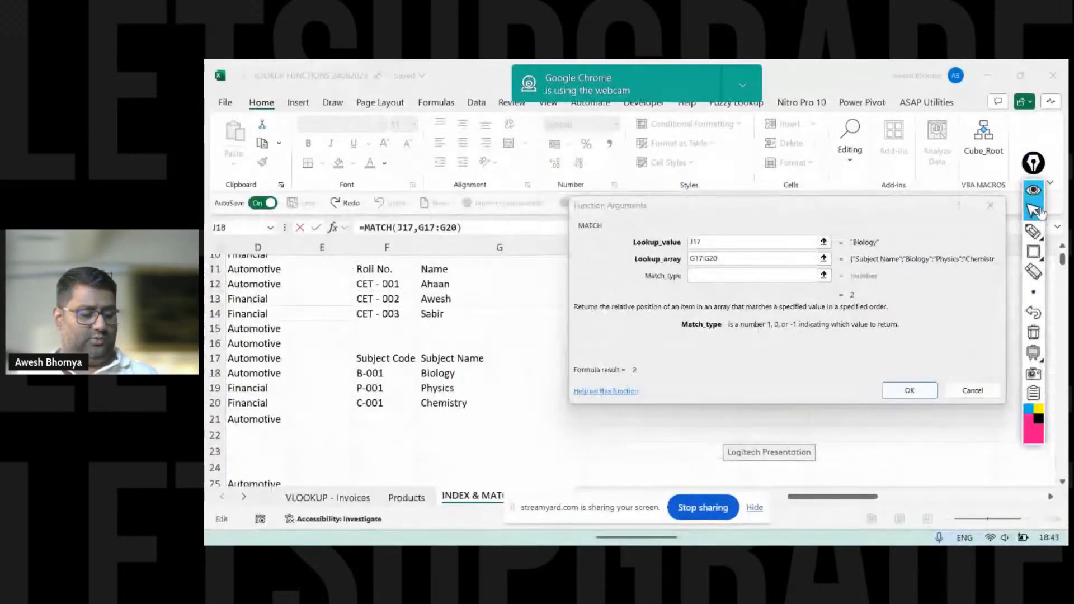
Set the match type to 0 and complete the MATCH formula in the Position cell J18.
left_click(746, 274)
type("0")
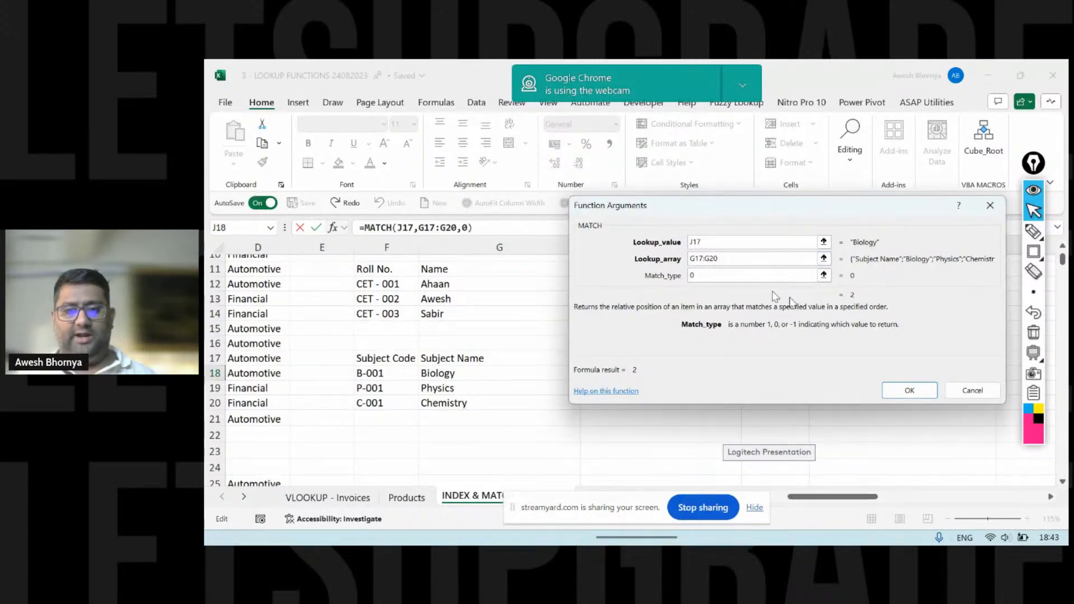
left_click(912, 391)
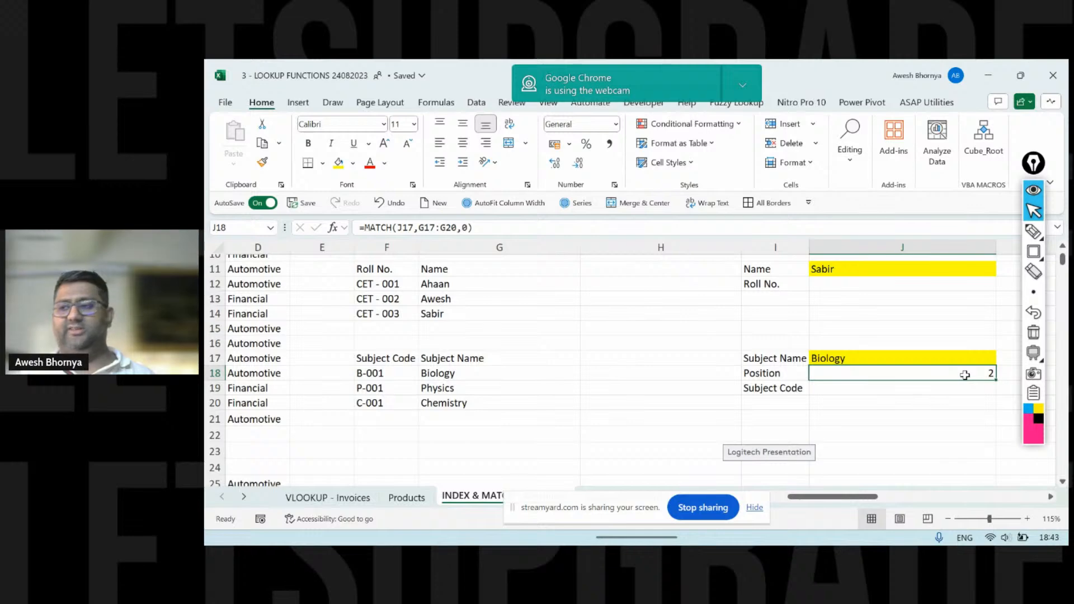
Change the Subject Name in J17 to Physics and check Position against the Physics entry in the subject table.
left_click(943, 356)
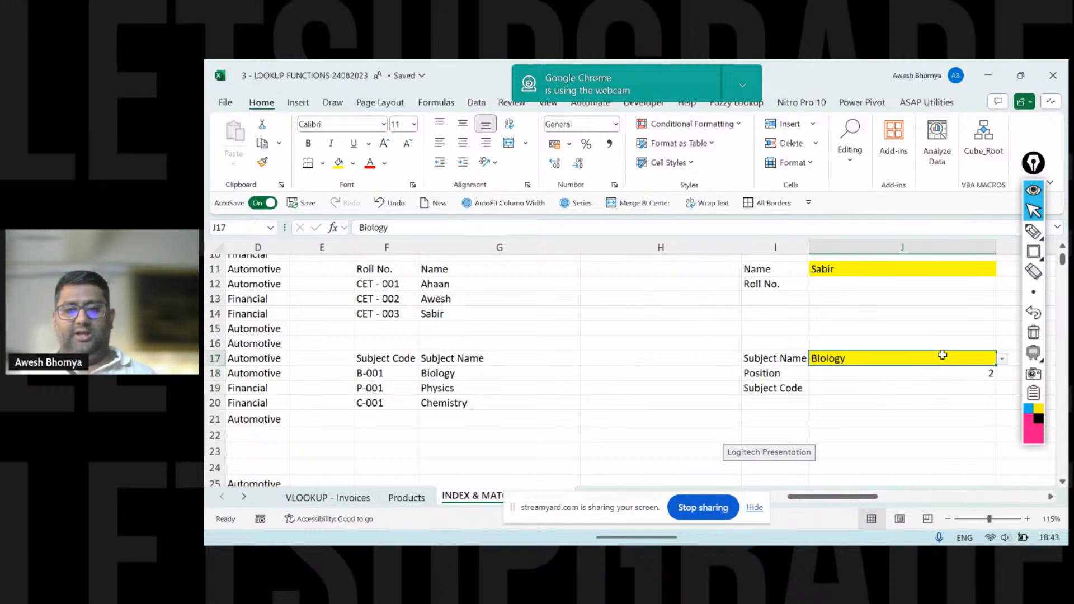
left_click(1002, 360)
left_click(950, 383)
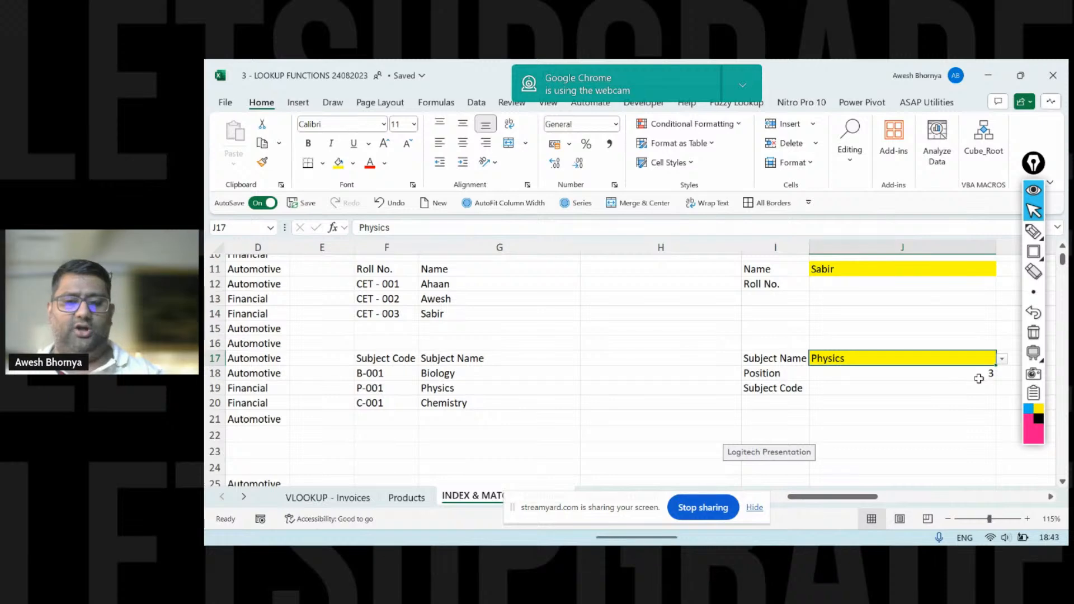
left_click(471, 388)
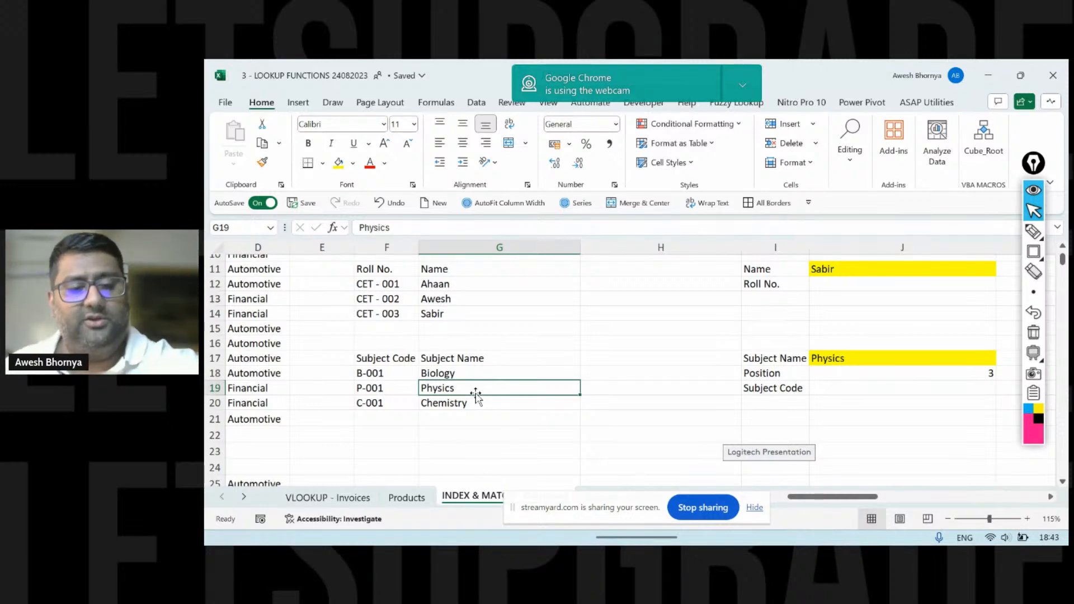
left_click(876, 387)
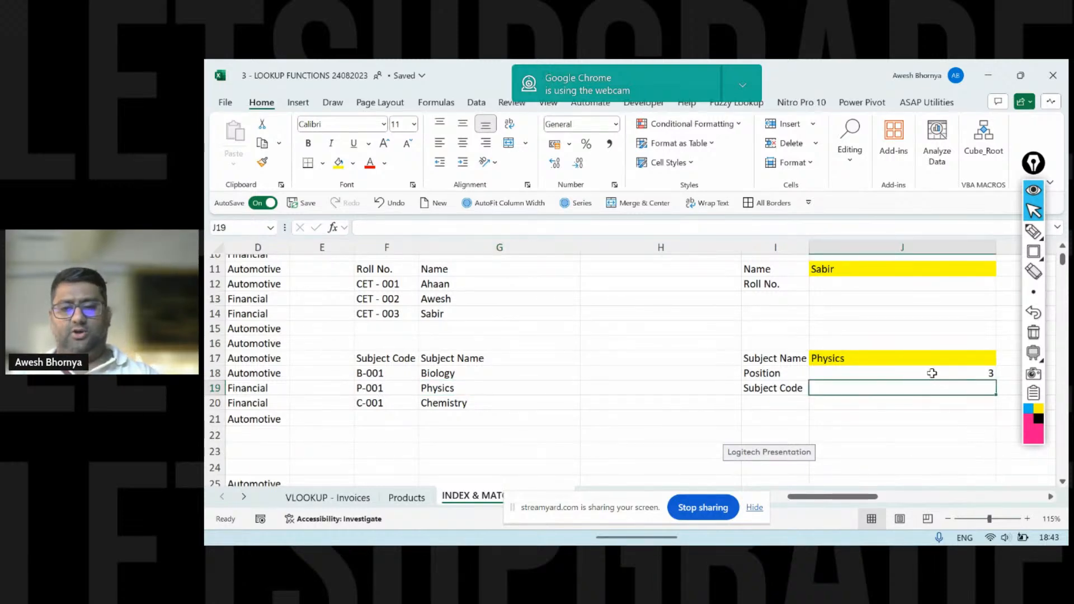
left_click_drag(973, 379, 971, 379)
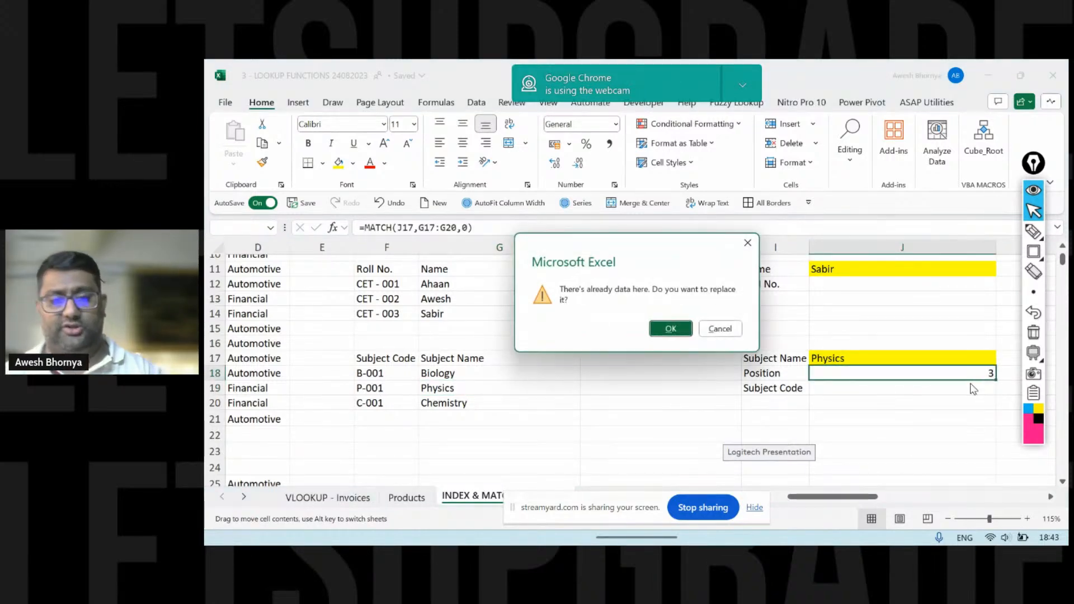
left_click(670, 329)
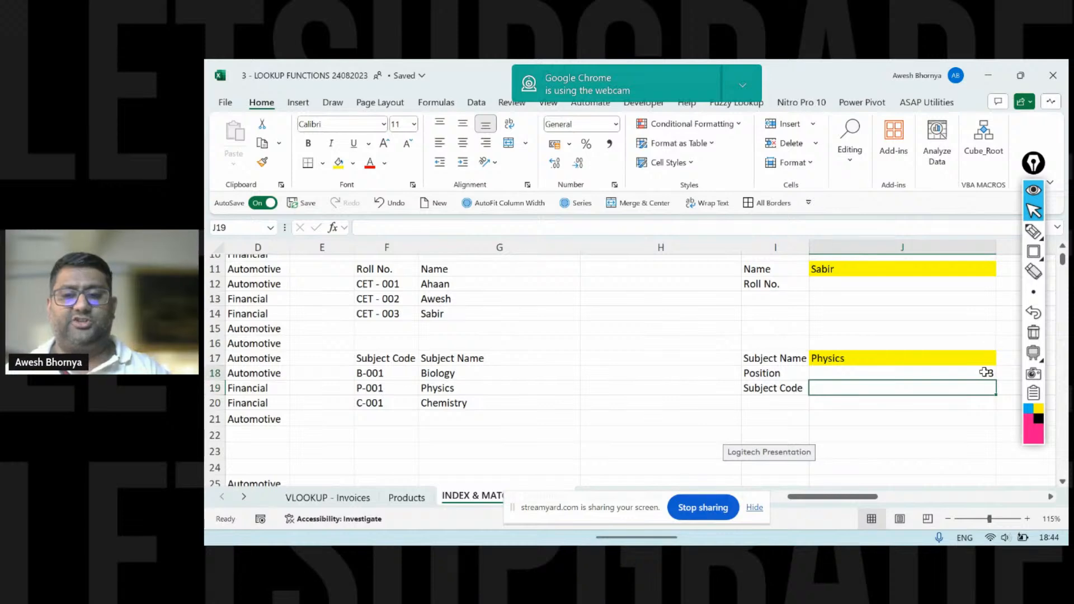
Start an INDEX formula in the Subject Code cell J19 with the array,row_num,column_num arguments and move the arguments dialog clear of the subject table.
left_click(913, 386)
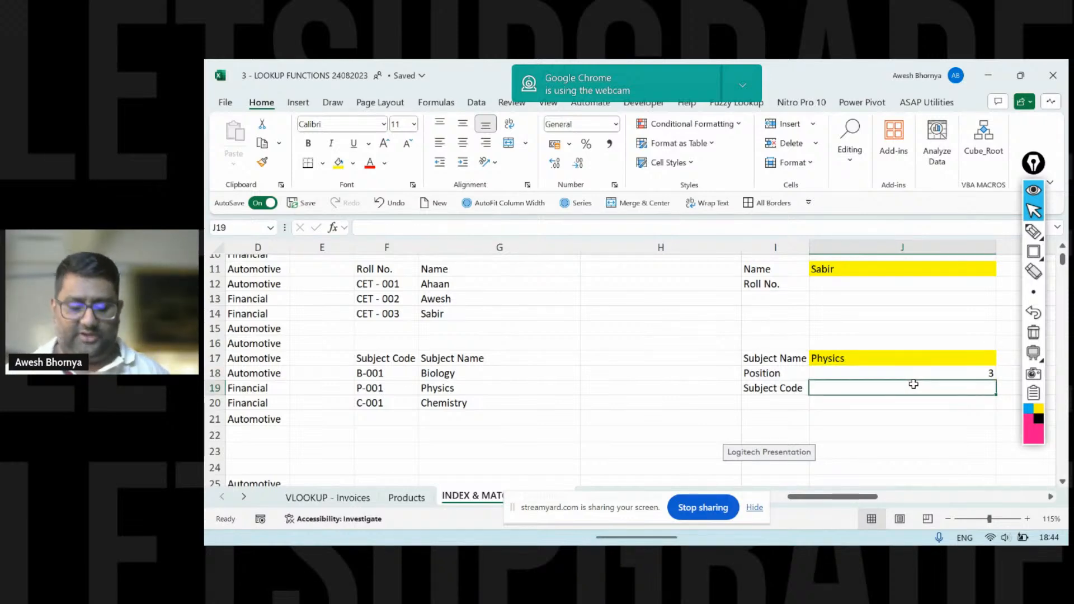
type("=")
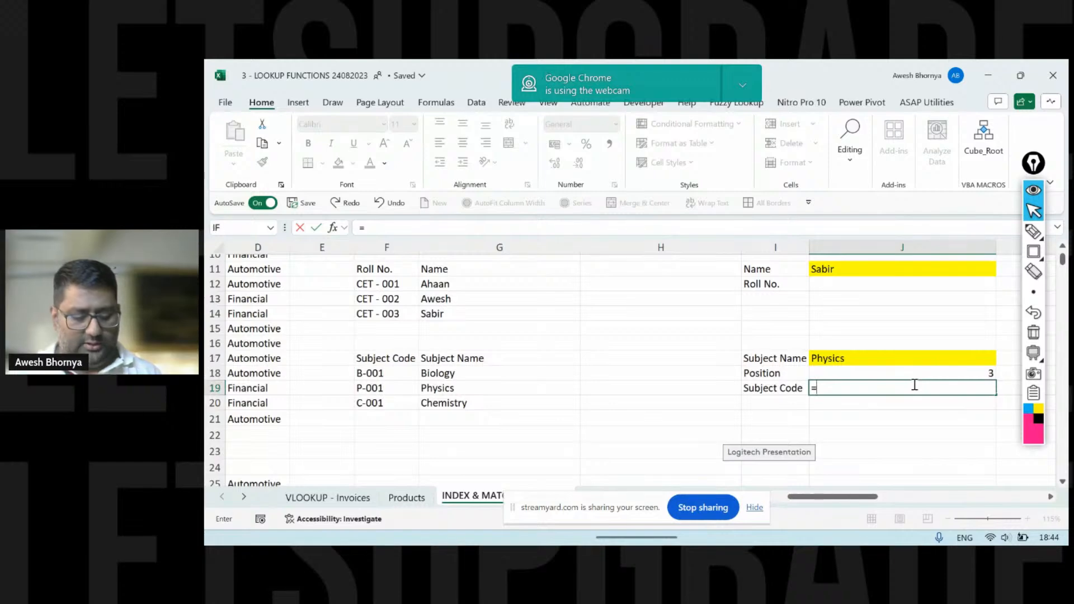
type("ind")
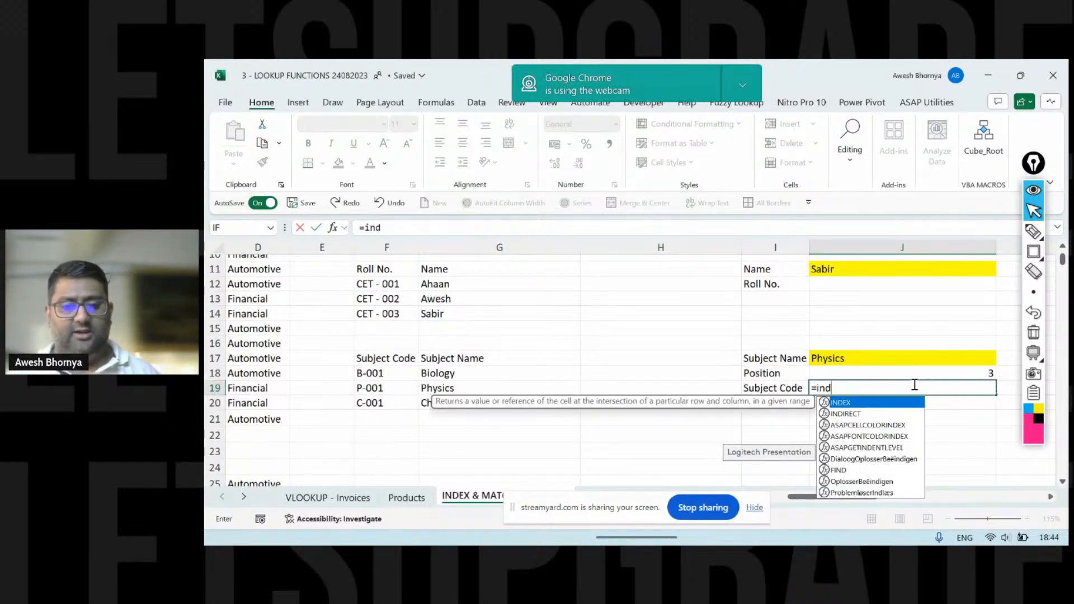
key("Tab")
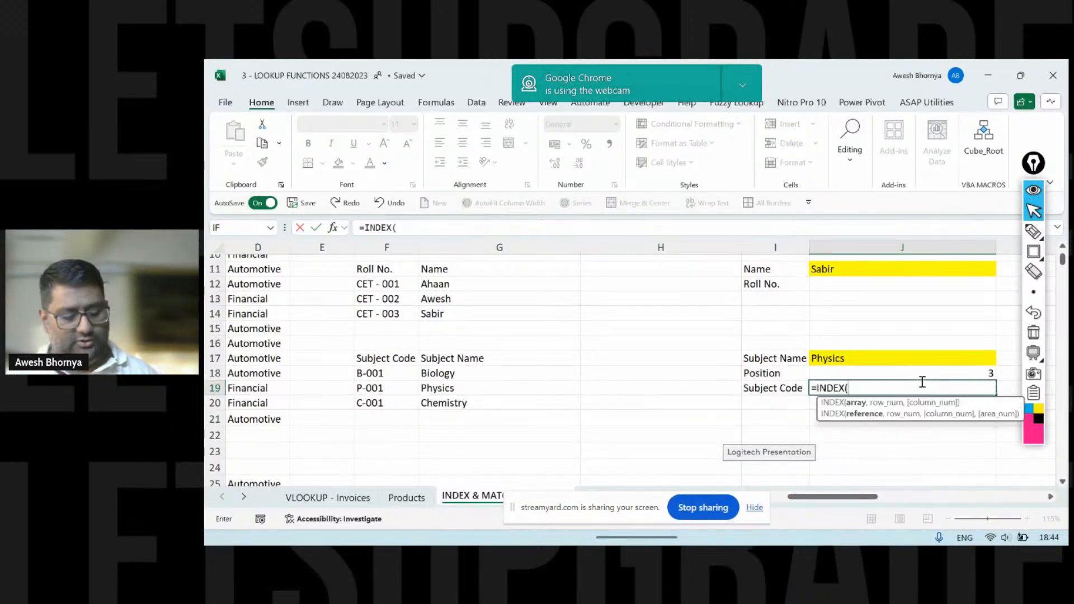
key("ctrl+a")
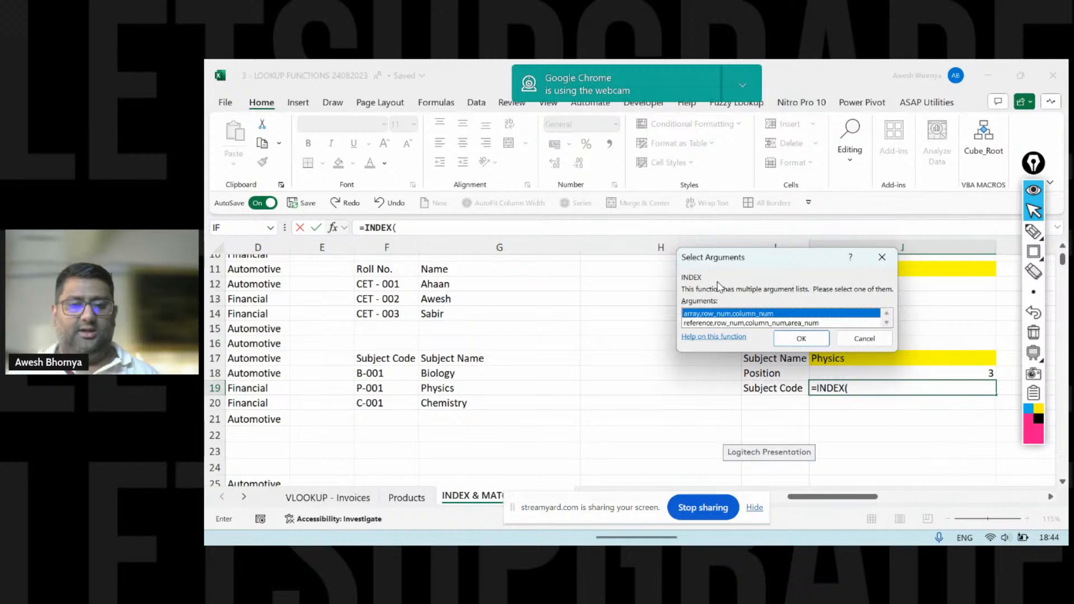
left_click_drag(743, 264, 631, 230)
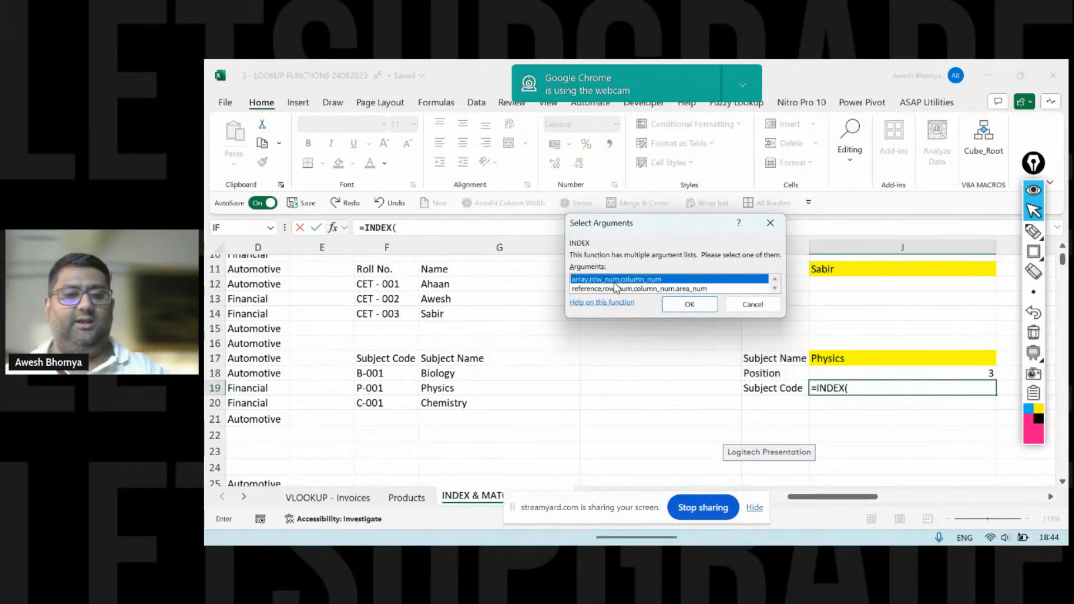
double_click(652, 280)
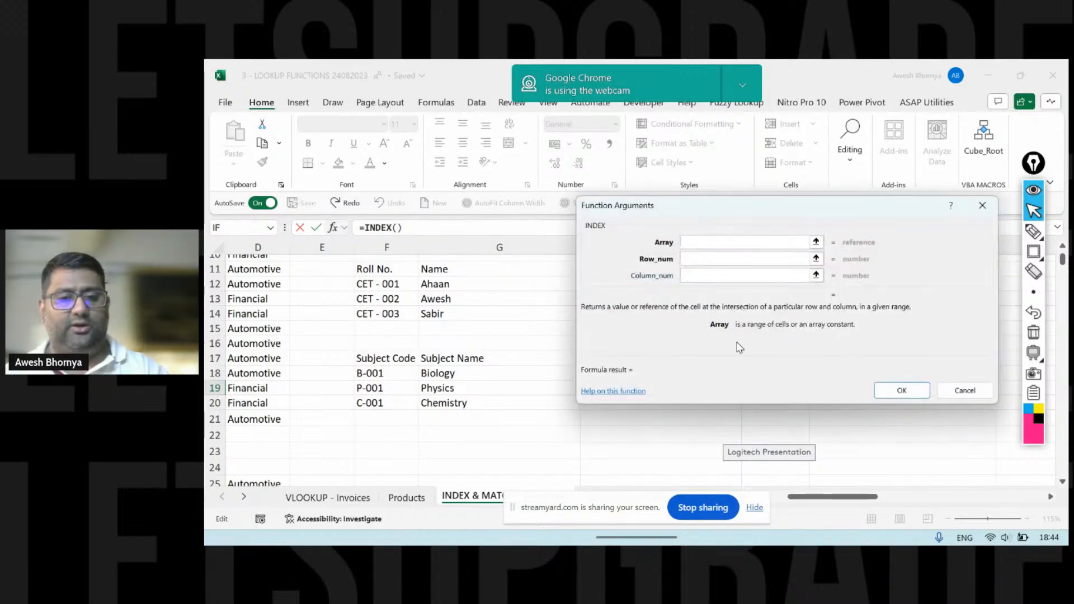
left_click_drag(710, 207, 590, 102)
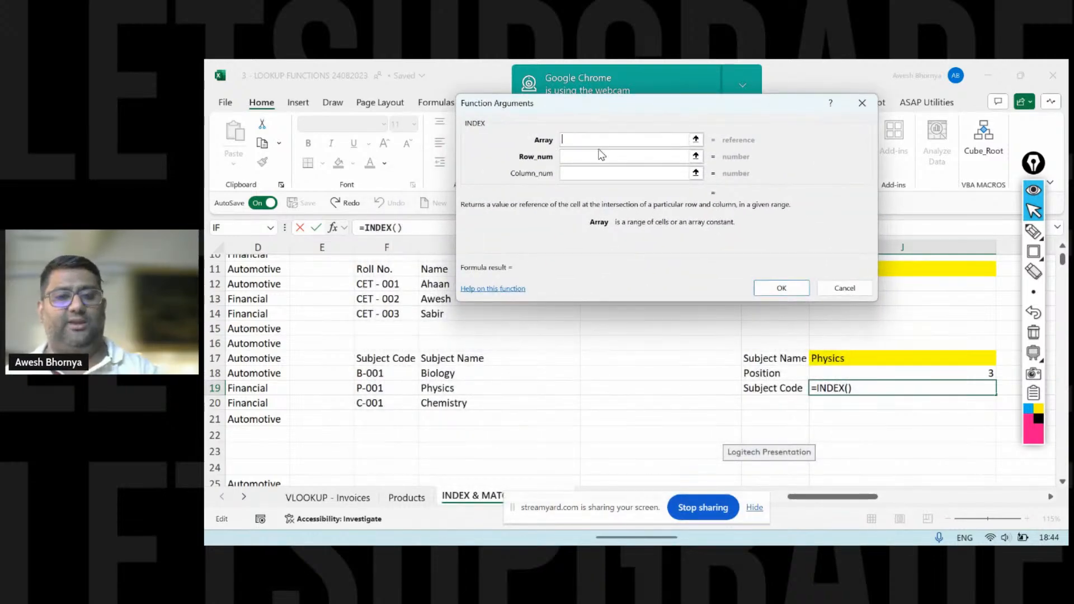
Outline the Subject Name range with a rectangle and handwrite "MATCH → 1D" beside it with arrows down and across.
left_click(1033, 252)
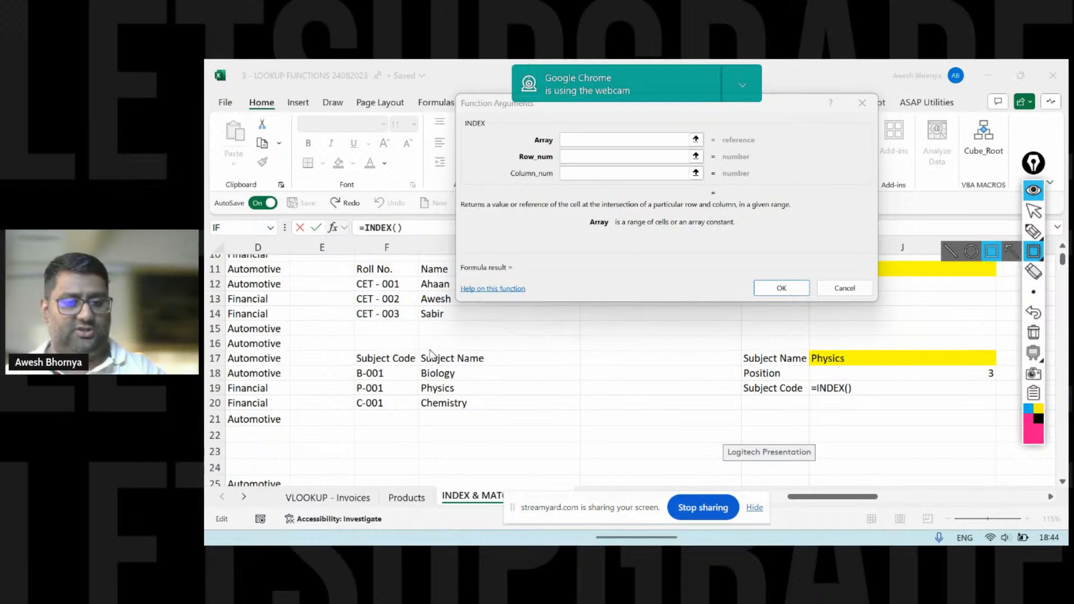
left_click_drag(418, 347, 508, 419)
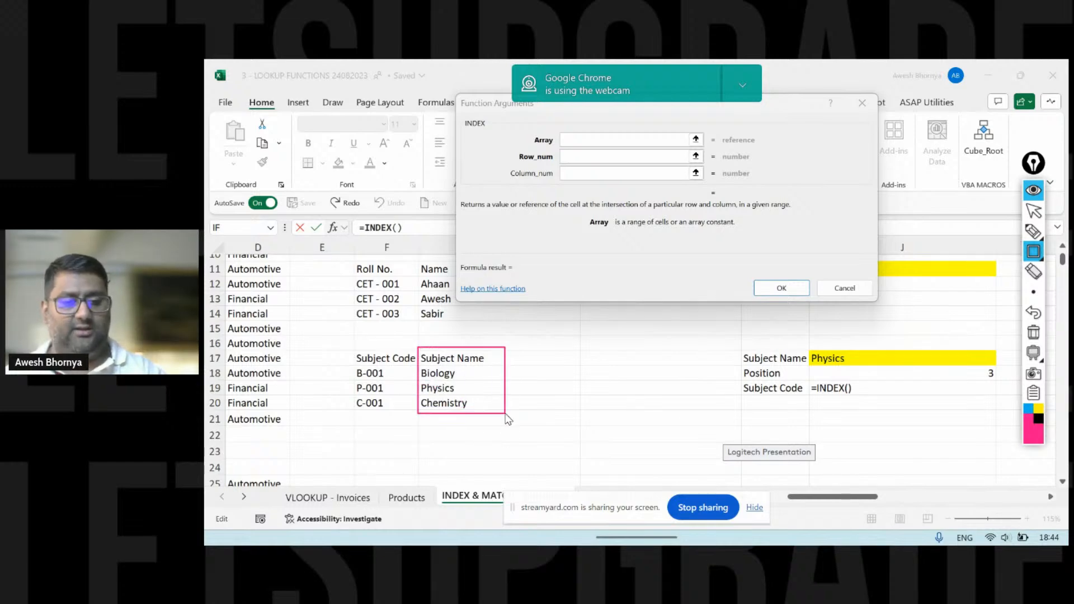
left_click(1029, 235)
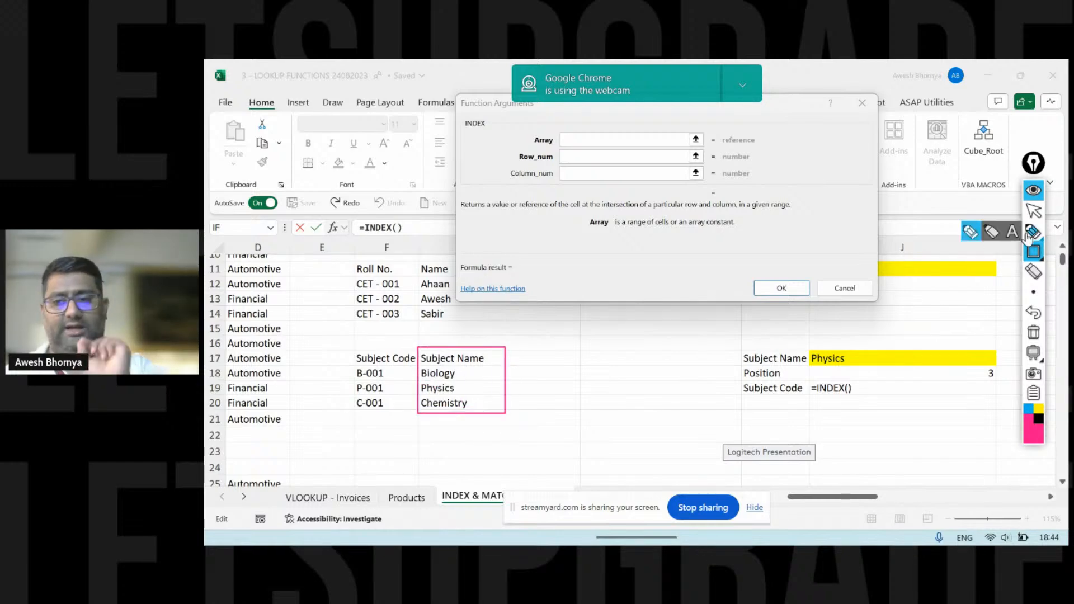
left_click(1030, 233)
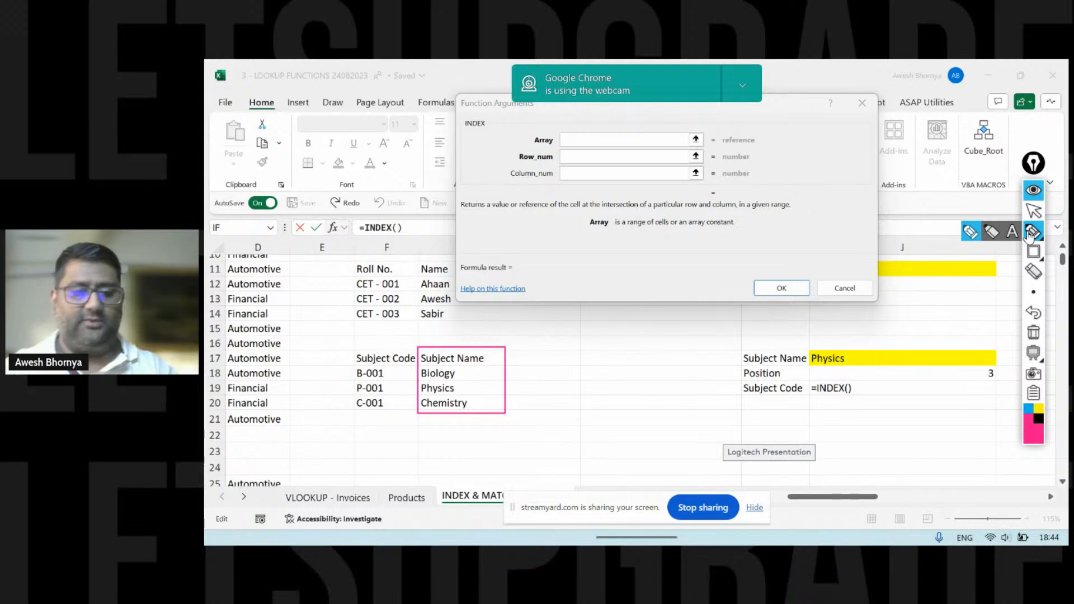
mouse_move(567, 382)
left_mouse_down()
mouse_move(629, 360)
mouse_move(632, 348)
mouse_move(643, 366)
mouse_move(660, 358)
left_mouse_up()
mouse_move(576, 400)
left_mouse_down()
mouse_move(727, 336)
mouse_move(706, 349)
left_mouse_up()
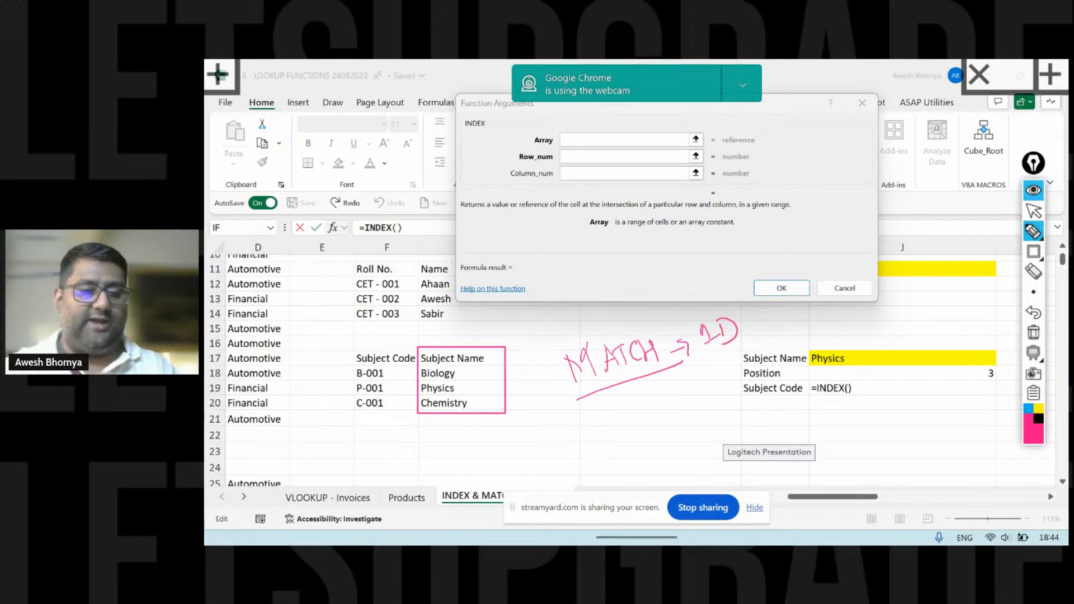
mouse_move(532, 336)
left_mouse_down()
mouse_move(533, 428)
mouse_move(553, 407)
left_mouse_up()
left_click_drag(531, 334, 604, 336)
Handwrite "INDEX → 1D, 2D" with 1D crossed out, sketch a two-dimensional range beside it, and clear all the ink.
mouse_move(572, 432)
left_mouse_down()
mouse_move(593, 425)
mouse_move(614, 448)
mouse_move(632, 427)
mouse_move(656, 430)
mouse_move(674, 415)
mouse_move(688, 424)
mouse_move(725, 396)
mouse_move(728, 414)
mouse_move(749, 386)
mouse_move(730, 419)
mouse_move(766, 441)
mouse_move(804, 391)
left_mouse_up()
left_click(787, 423)
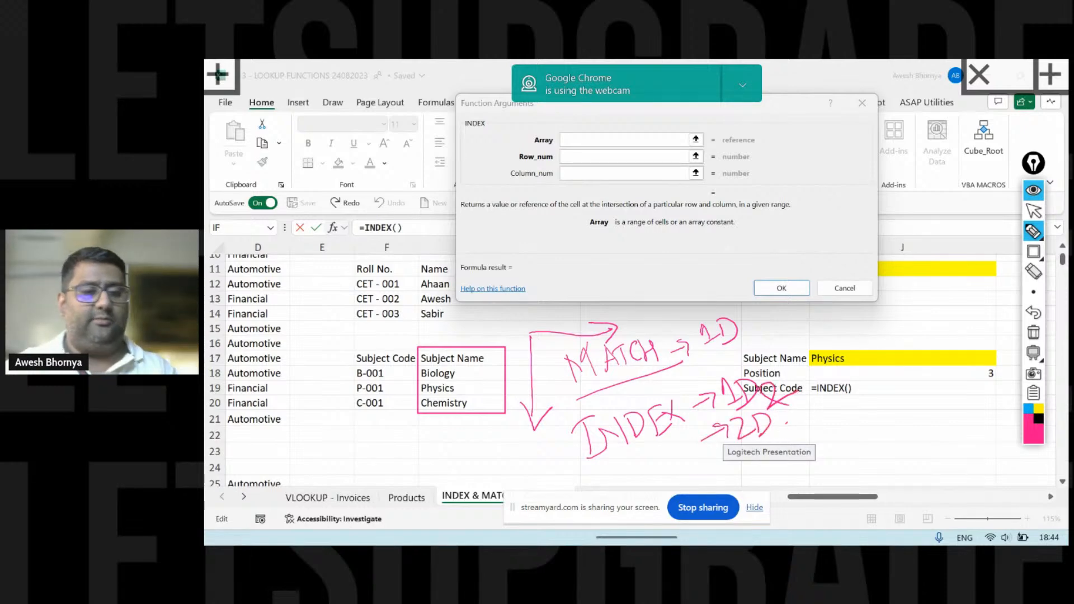
mouse_move(546, 443)
left_mouse_down()
mouse_move(551, 495)
mouse_move(568, 440)
mouse_move(587, 491)
left_mouse_up()
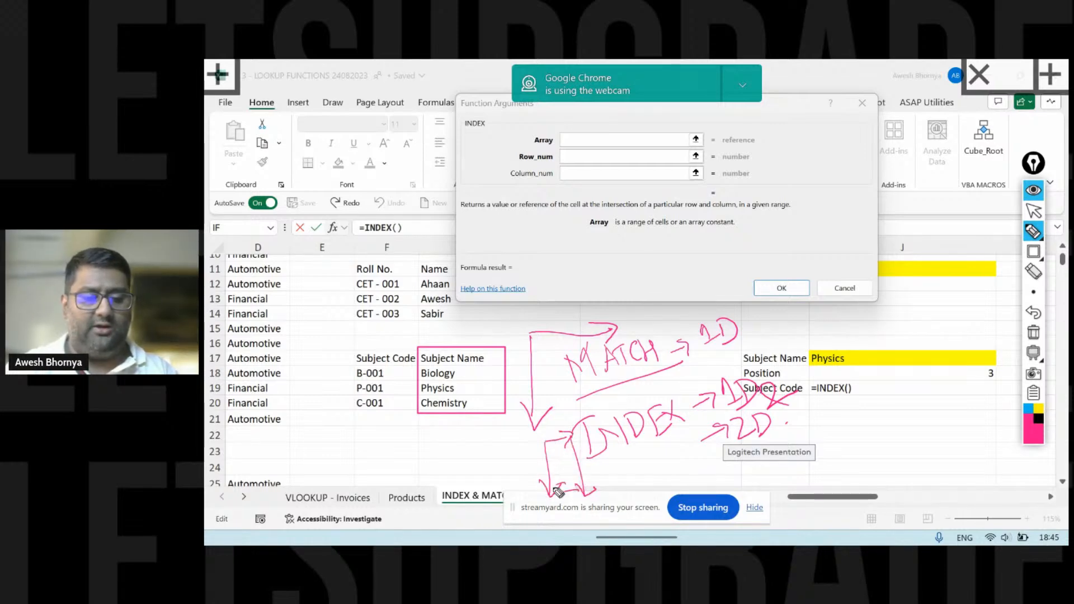
left_click_drag(551, 460, 551, 498)
left_click_drag(526, 448, 593, 428)
left_click_drag(594, 431, 613, 498)
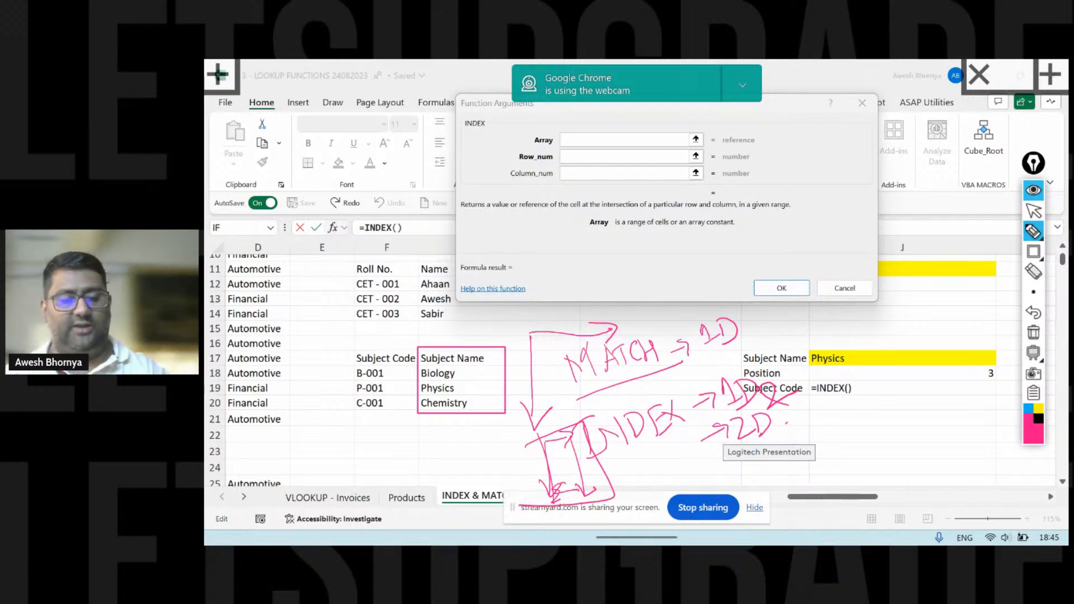
left_click(1035, 332)
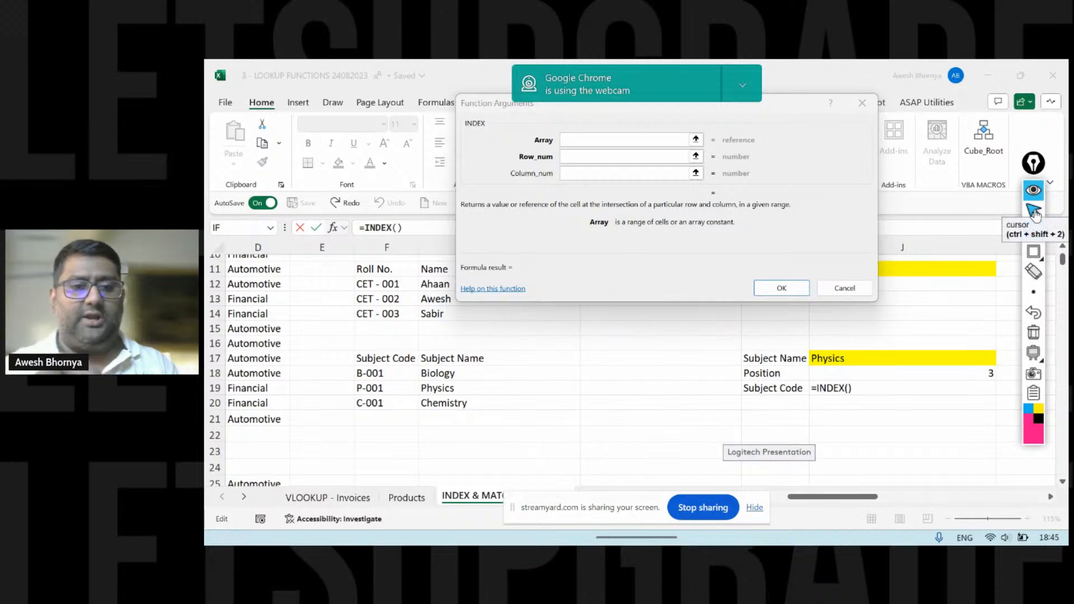
Circle the INDEX name and its Array, Row_num and Column_num arguments with the pen, and clear the ink.
left_click(1034, 231)
mouse_move(500, 110)
left_mouse_down()
mouse_move(491, 112)
mouse_move(501, 130)
mouse_move(548, 122)
left_mouse_up()
mouse_move(506, 152)
left_mouse_down()
mouse_move(546, 126)
mouse_move(512, 159)
mouse_move(564, 153)
mouse_move(537, 190)
mouse_move(565, 166)
left_mouse_up()
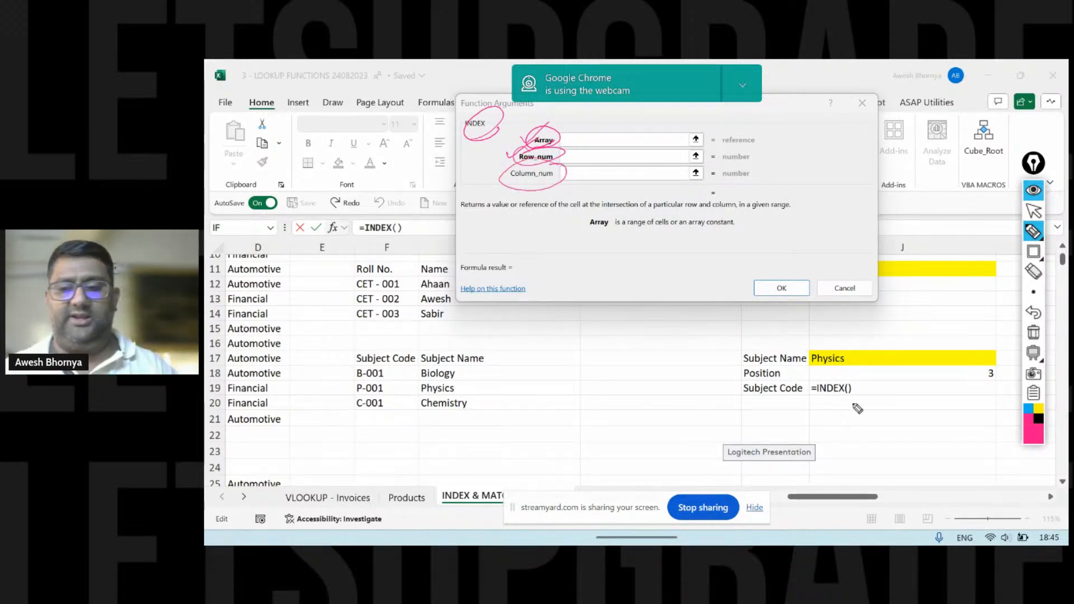
left_click(1033, 333)
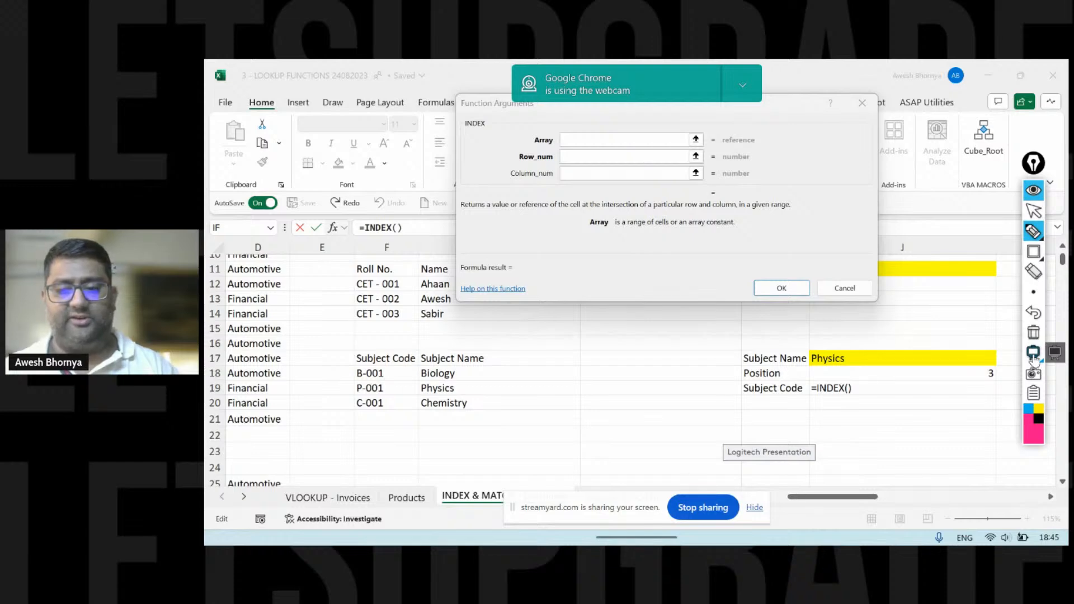
Open a blank whiteboard and draw a freehand grid of three rows and three columns.
left_click(1033, 352)
left_click_drag(421, 182, 441, 375)
mouse_move(423, 186)
left_mouse_down()
mouse_move(637, 179)
mouse_move(439, 367)
left_mouse_up()
left_click_drag(430, 240, 680, 225)
mouse_move(418, 285)
left_mouse_down()
mouse_move(598, 279)
mouse_move(703, 261)
left_mouse_up()
left_click_drag(511, 187, 540, 379)
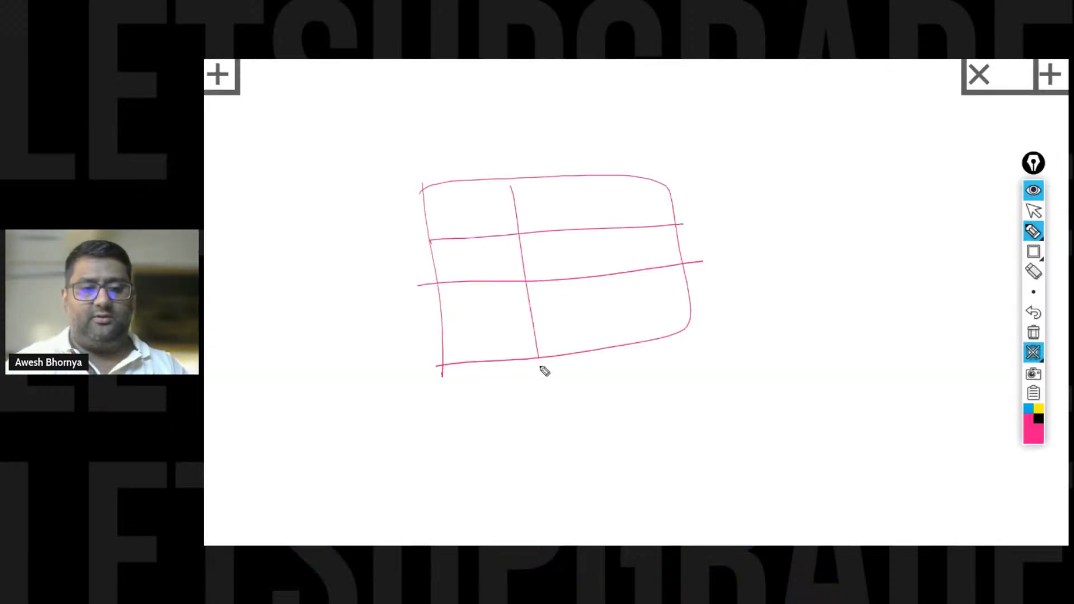
left_click_drag(577, 169, 610, 359)
Handwrite the numbers 1 to 9 in the grid's cells, row by row.
left_click_drag(463, 191, 465, 226)
left_click_drag(460, 231, 553, 212)
mouse_move(594, 193)
left_mouse_down()
mouse_move(616, 199)
mouse_move(596, 227)
left_mouse_up()
mouse_move(463, 253)
left_mouse_down()
mouse_move(464, 277)
mouse_move(491, 272)
left_mouse_up()
left_click_drag(481, 256, 483, 278)
mouse_move(547, 250)
left_mouse_down()
mouse_move(571, 247)
mouse_move(547, 278)
left_mouse_up()
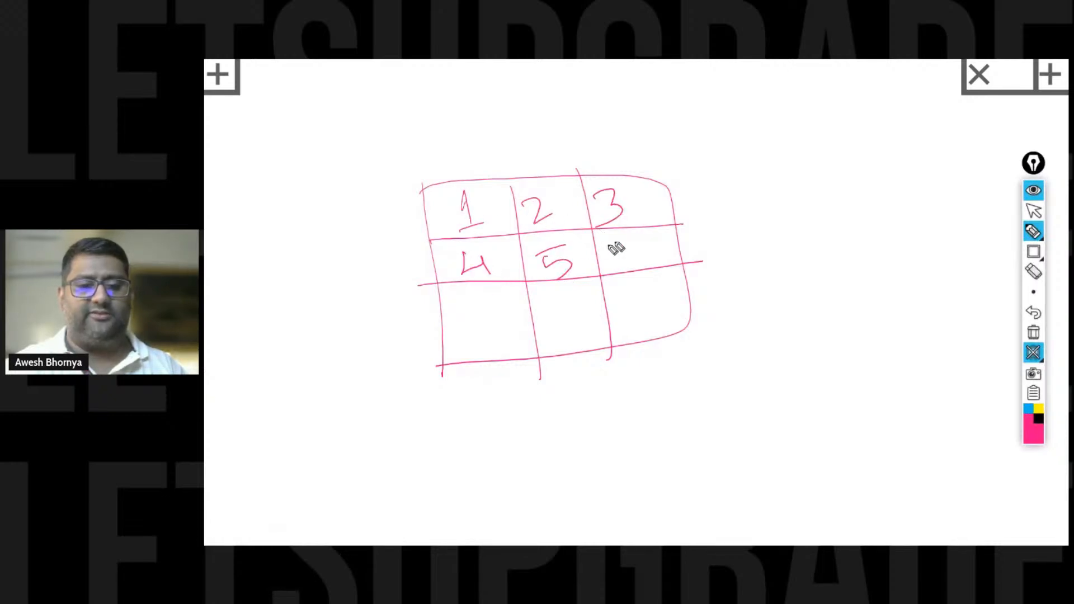
left_click_drag(622, 240, 619, 270)
left_click_drag(473, 317, 508, 339)
left_click_drag(571, 297, 567, 305)
left_click_drag(641, 300, 645, 322)
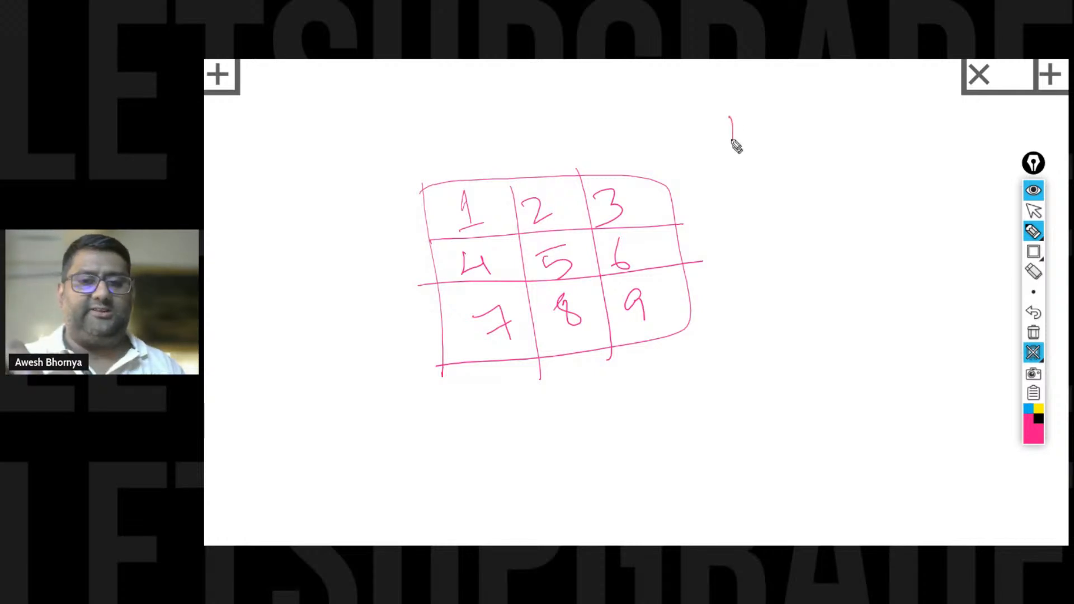
Handwrite "Index (A1:C3)" beside the grid and outline the whole grid as its array.
left_click_drag(720, 114, 733, 112)
left_click_drag(727, 114, 727, 148)
left_click_drag(718, 156, 834, 143)
left_click_drag(833, 123, 818, 144)
mouse_move(663, 151)
left_mouse_down()
mouse_move(490, 357)
mouse_move(529, 184)
left_mouse_up()
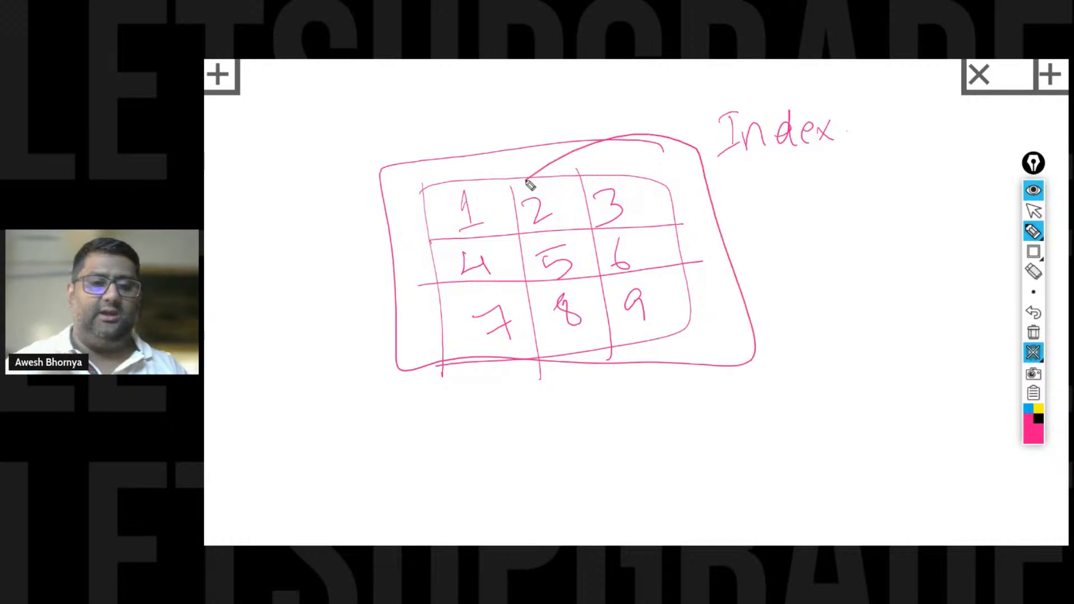
mouse_move(762, 156)
left_mouse_down()
mouse_move(774, 239)
mouse_move(781, 200)
left_mouse_up()
left_click_drag(768, 193, 805, 205)
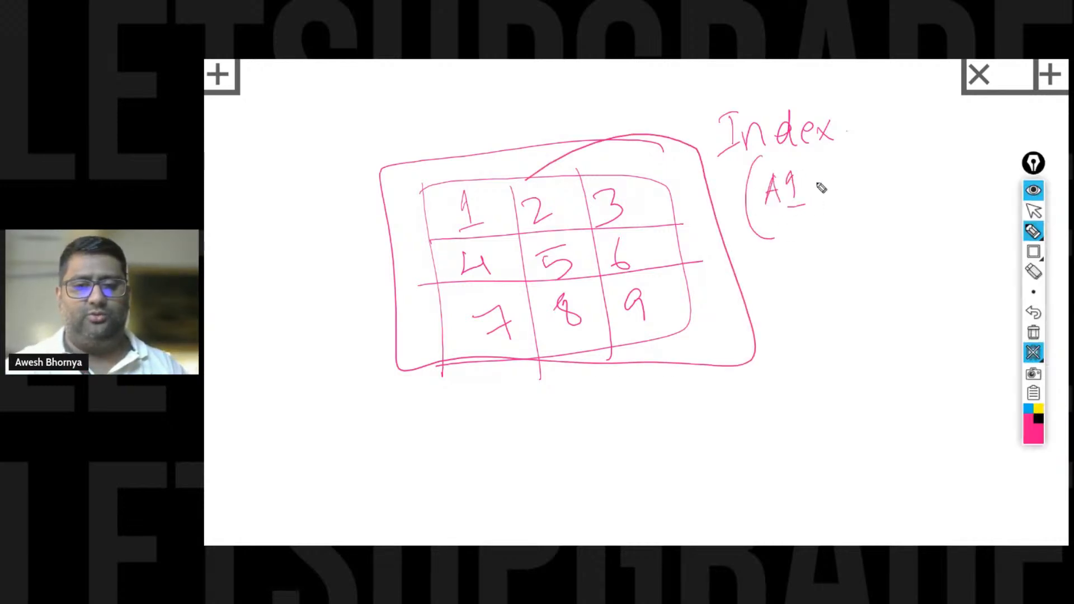
left_click(817, 181)
left_click_drag(849, 167, 847, 196)
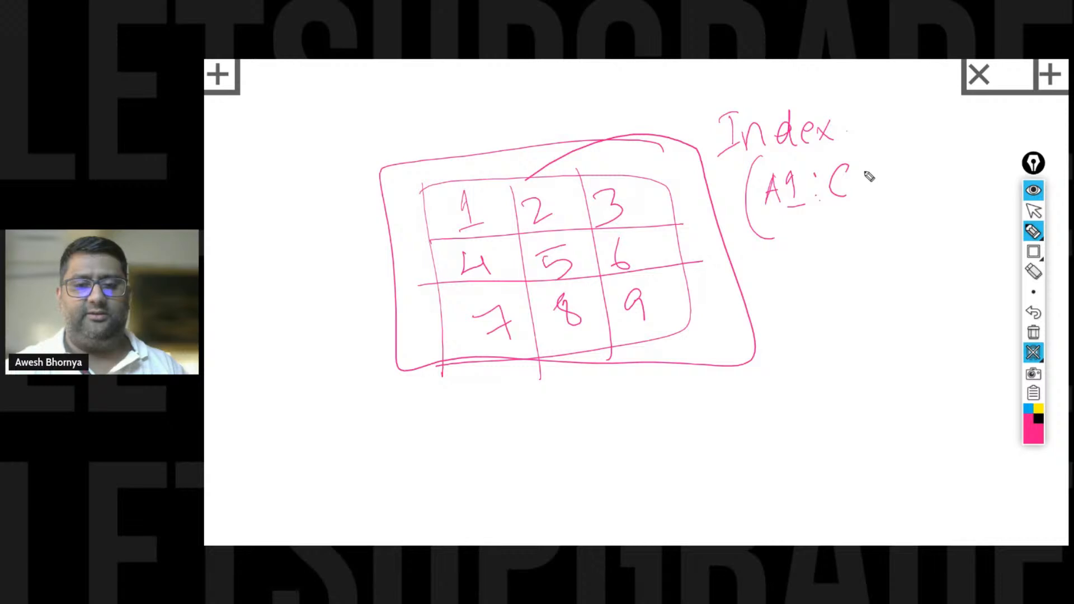
mouse_move(862, 152)
left_mouse_down()
mouse_move(859, 196)
mouse_move(879, 221)
left_mouse_up()
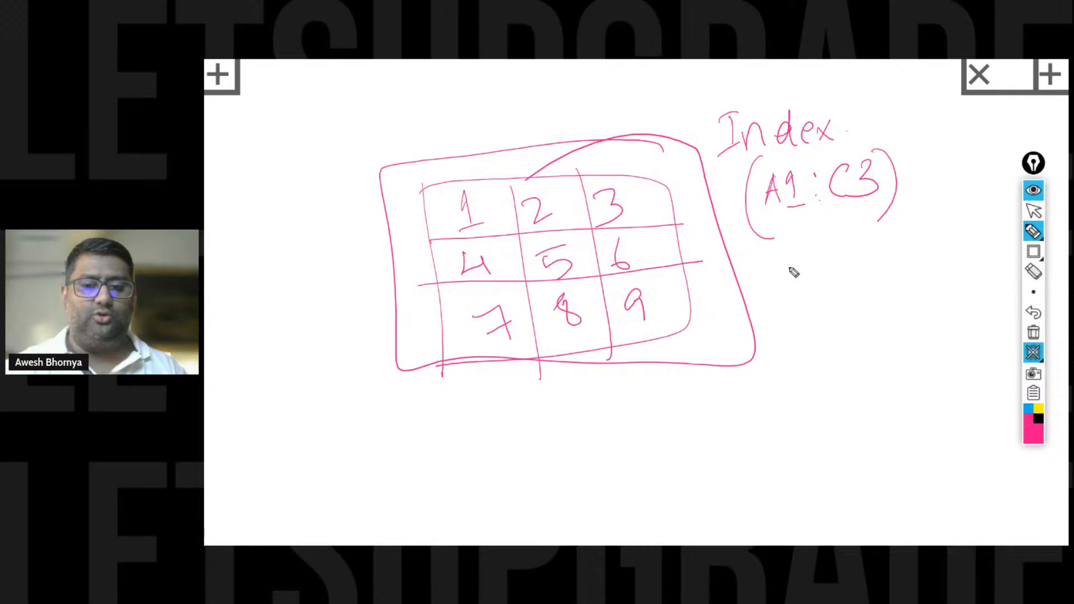
Write 2 and 3 under the Index note and label them "Rn" and "Cn" for row and column number.
mouse_move(790, 264)
left_mouse_down()
mouse_move(832, 280)
mouse_move(845, 334)
mouse_move(820, 336)
left_mouse_up()
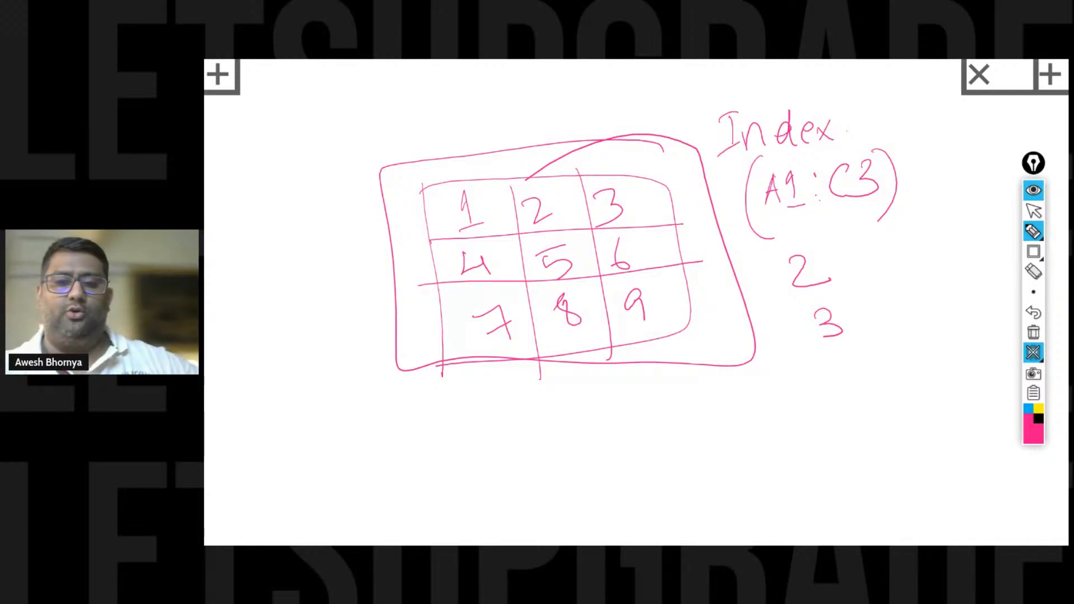
left_click_drag(784, 240, 834, 240)
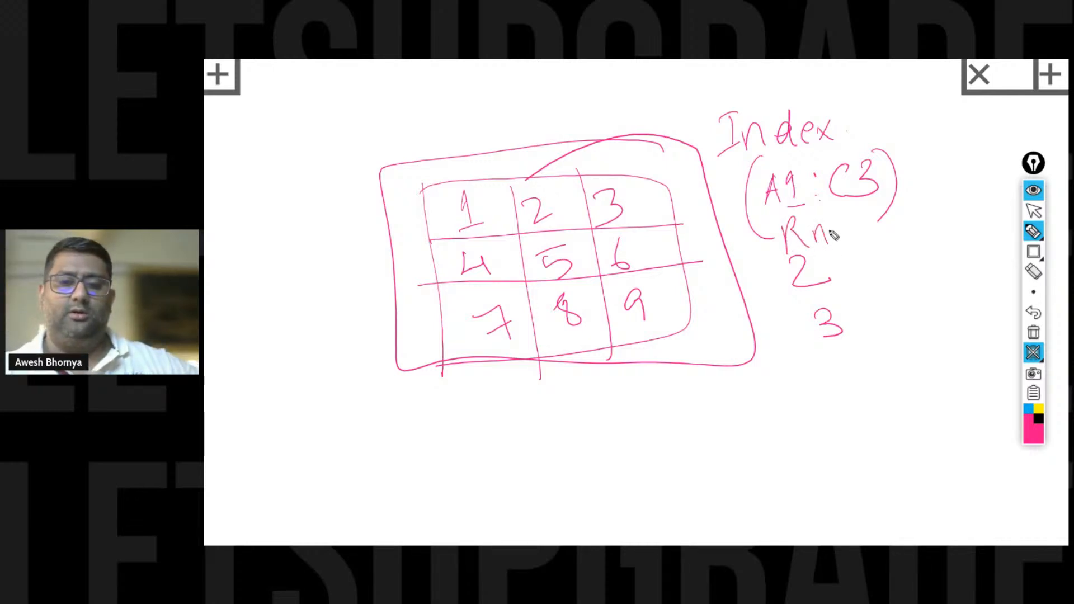
mouse_move(834, 285)
left_mouse_down()
mouse_move(821, 303)
mouse_move(856, 300)
left_mouse_up()
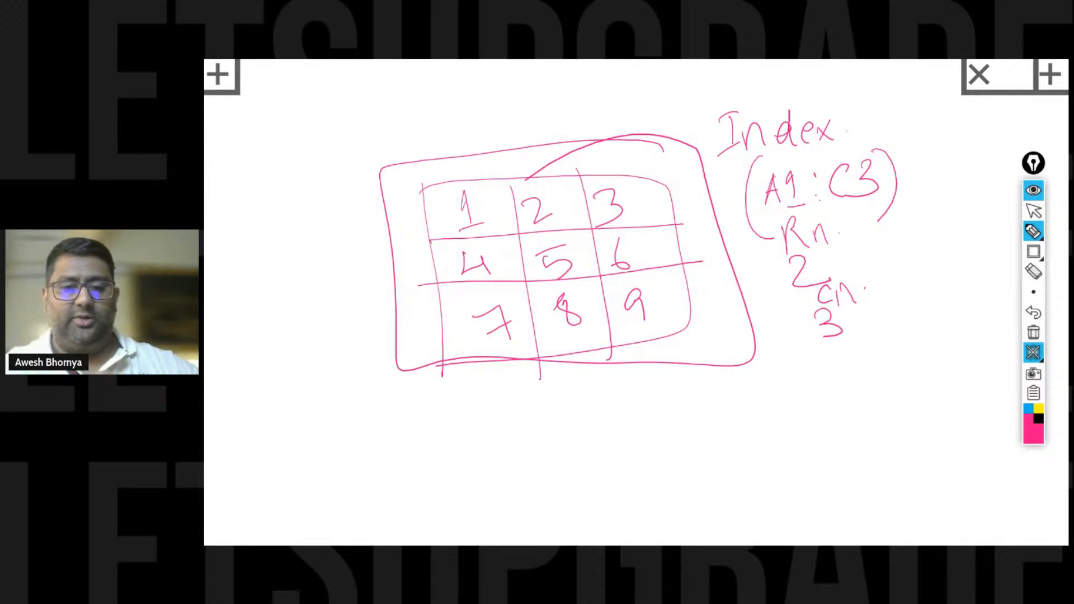
Mark the grid's second row and third column with pen strokes and circle the 6 where they cross.
left_click_drag(372, 235, 436, 222)
mouse_move(371, 277)
left_mouse_down()
mouse_move(440, 259)
mouse_move(439, 282)
left_mouse_up()
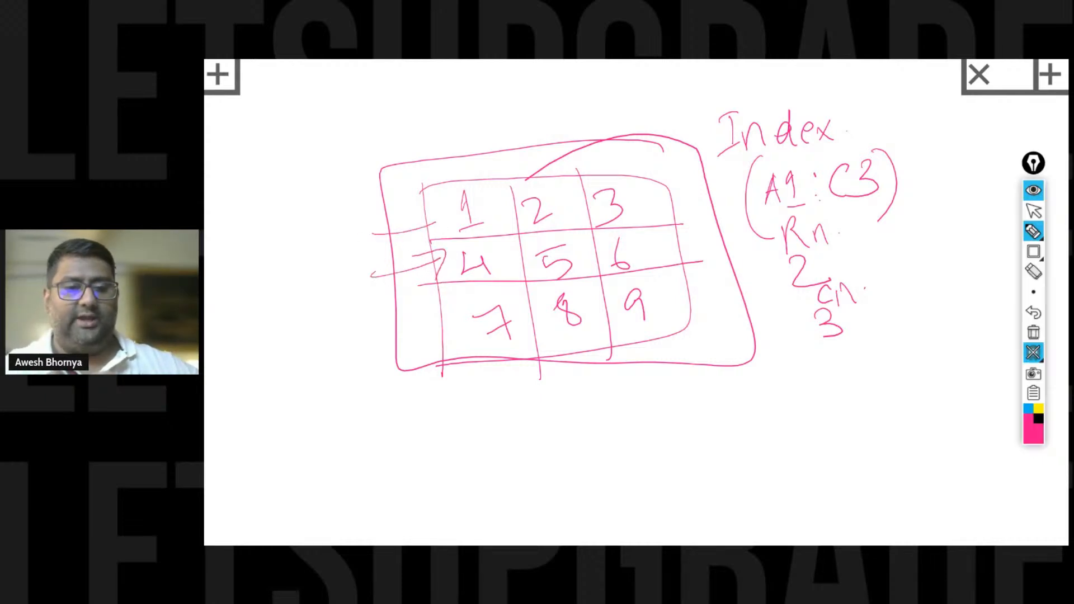
left_click_drag(631, 170, 649, 253)
mouse_move(635, 234)
left_mouse_down()
mouse_move(667, 240)
mouse_move(647, 245)
left_mouse_up()
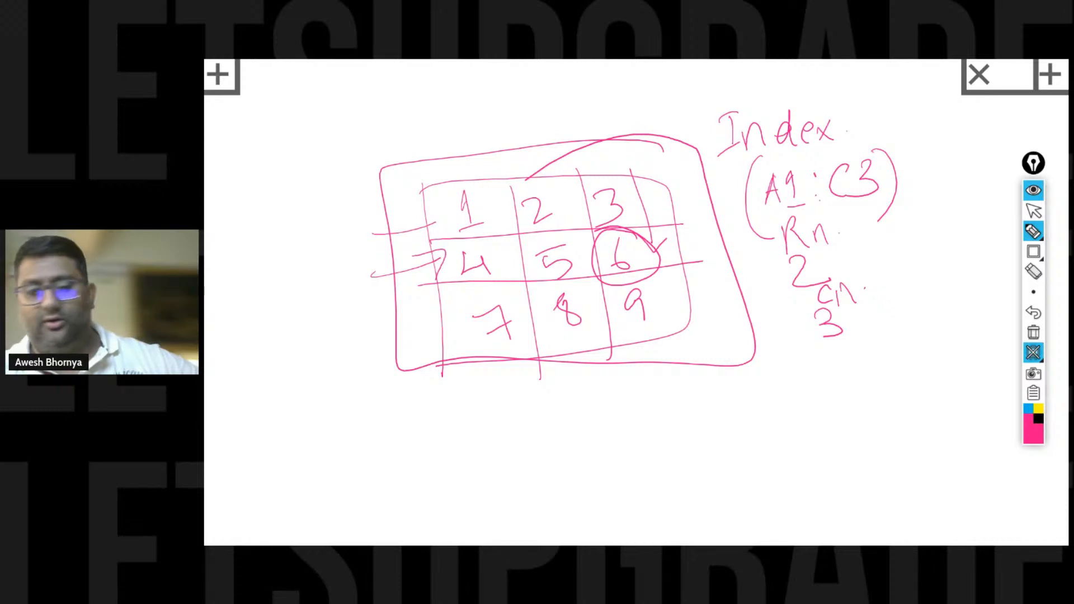
Label the grid's columns A, B, C and its rows 1, 2, 3, and circle the letter C.
left_click_drag(625, 146, 627, 164)
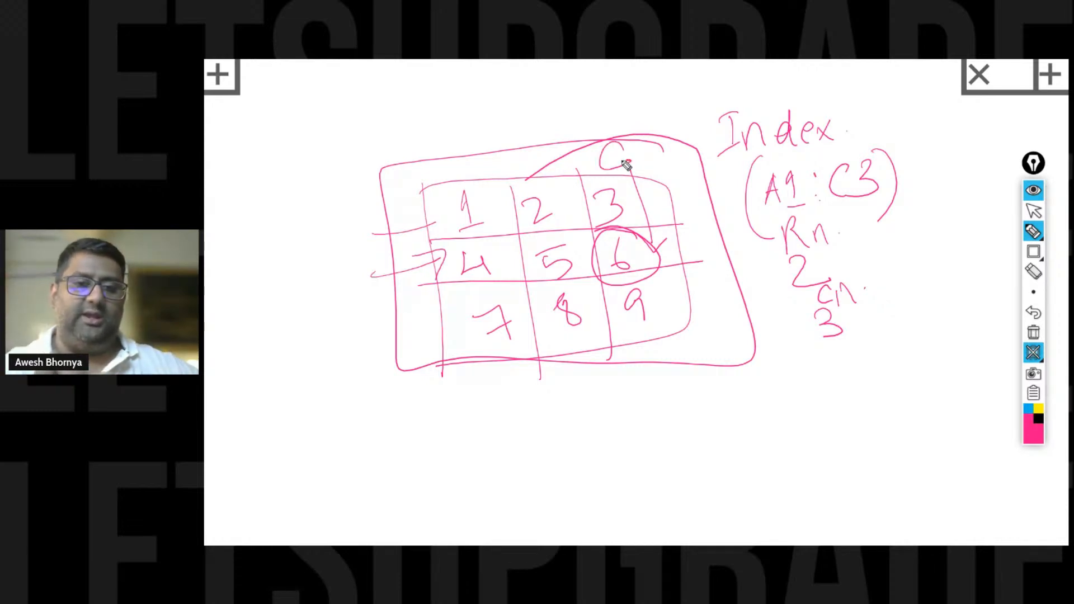
left_click_drag(445, 173, 463, 163)
mouse_move(520, 129)
left_mouse_down()
mouse_move(528, 144)
mouse_move(565, 153)
left_mouse_up()
left_click_drag(351, 194, 374, 223)
left_click_drag(342, 270, 395, 273)
mouse_move(365, 324)
left_mouse_down()
mouse_move(374, 326)
mouse_move(356, 397)
left_mouse_up()
mouse_move(624, 127)
left_mouse_down()
mouse_move(653, 149)
mouse_move(615, 123)
left_mouse_up()
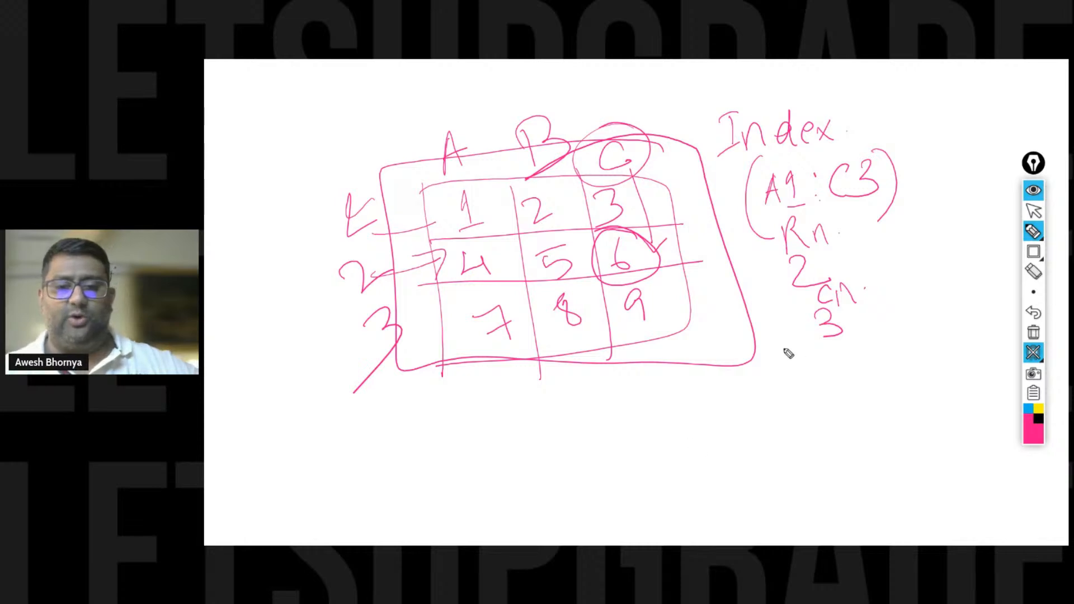
Clear the whiteboard and return to the worksheet with the INDEX arguments dialog.
left_click(1033, 332)
mouse_move(1041, 255)
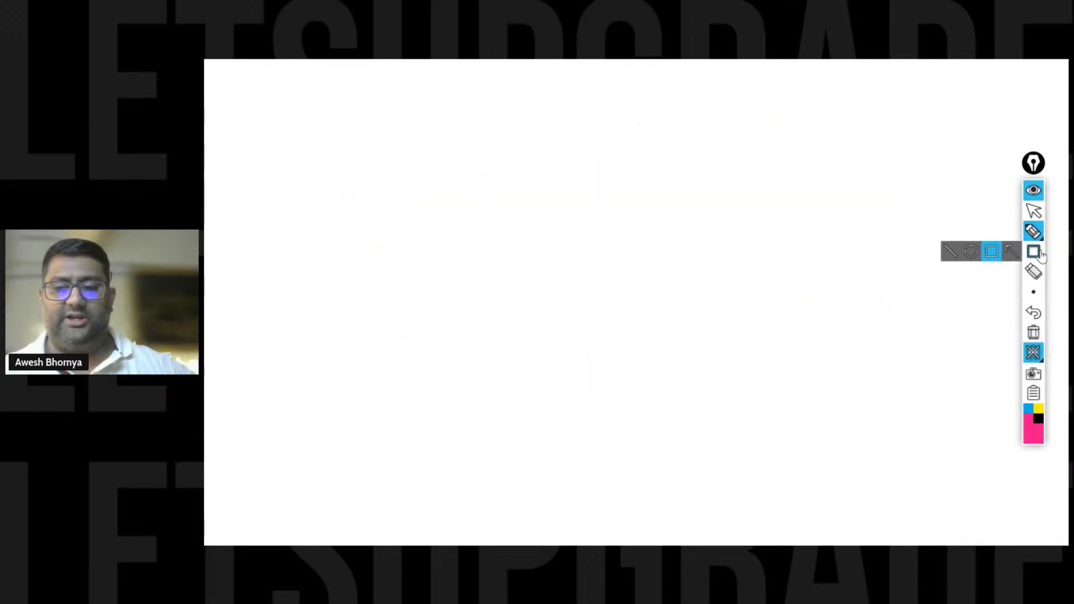
left_click(1034, 212)
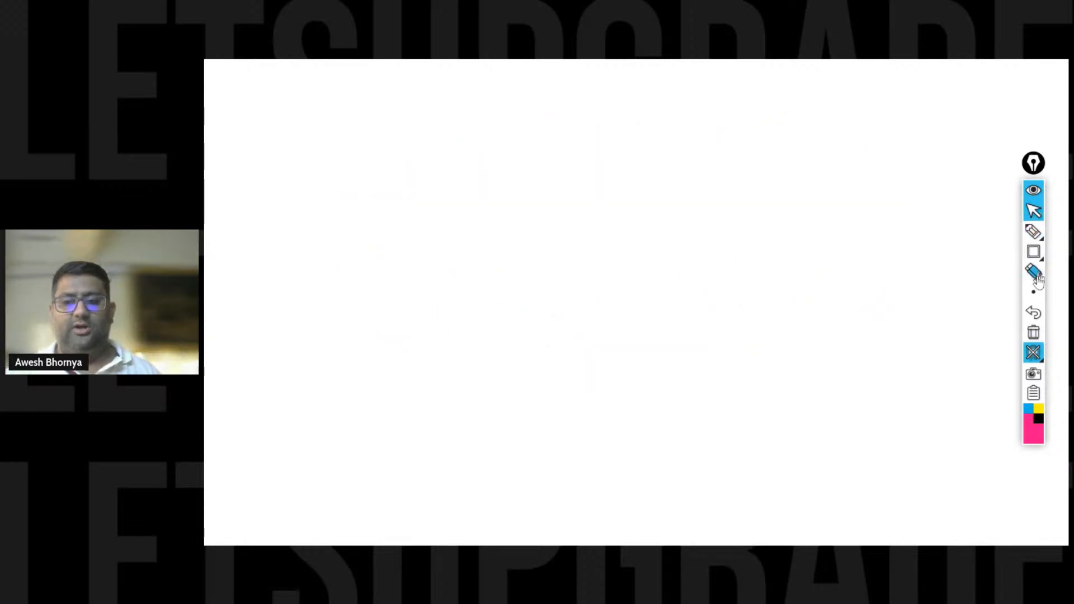
left_click(1033, 353)
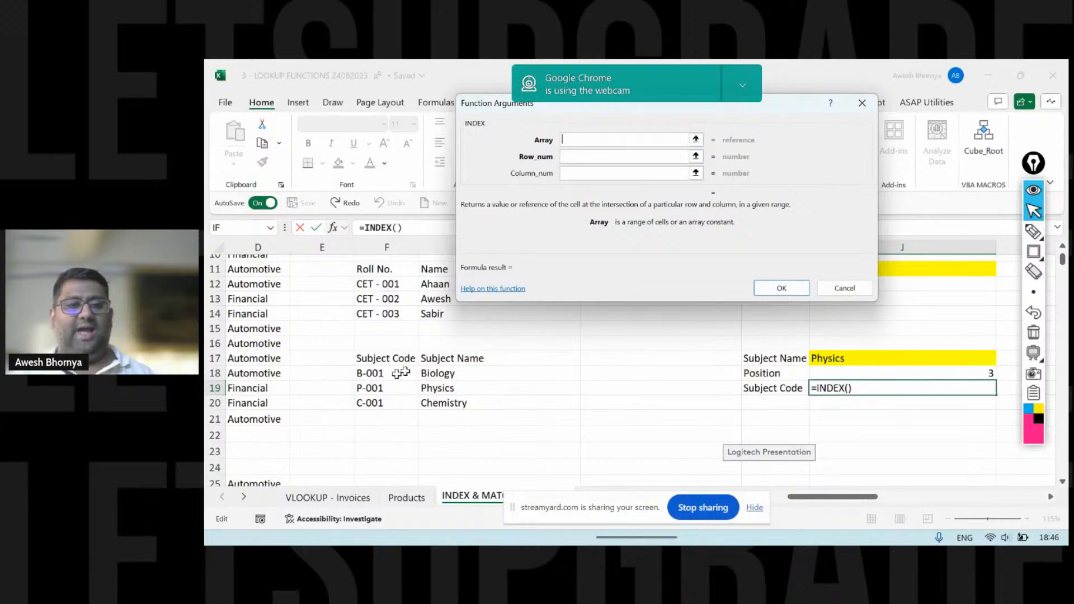
Complete the INDEX formula in J19 with array F17:F20 and row number J18, leaving the column number empty.
left_click_drag(392, 361, 394, 405)
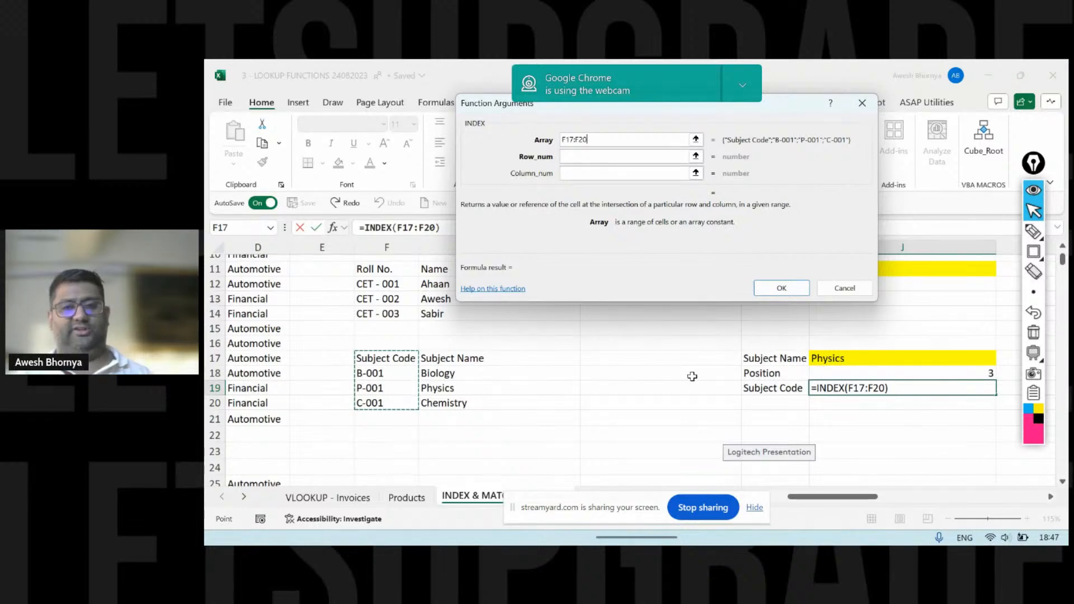
left_click(587, 157)
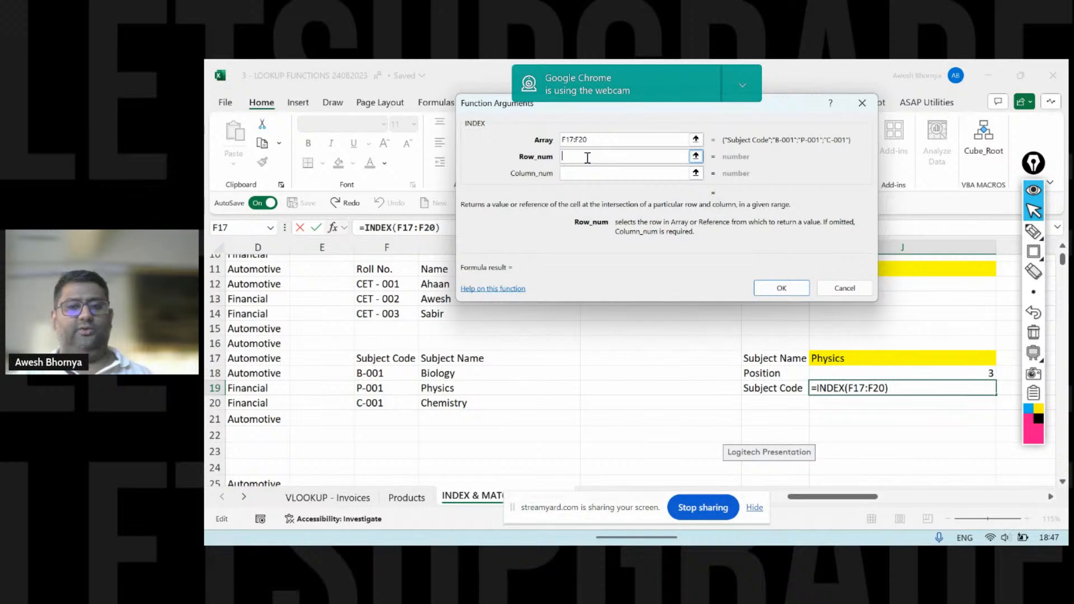
left_click(964, 372)
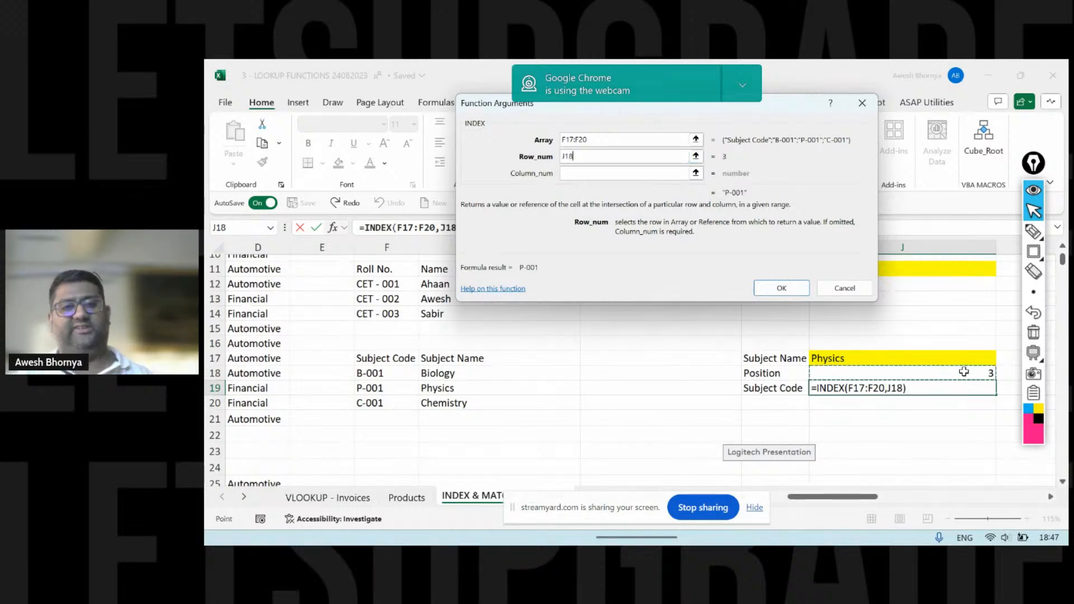
left_click(623, 173)
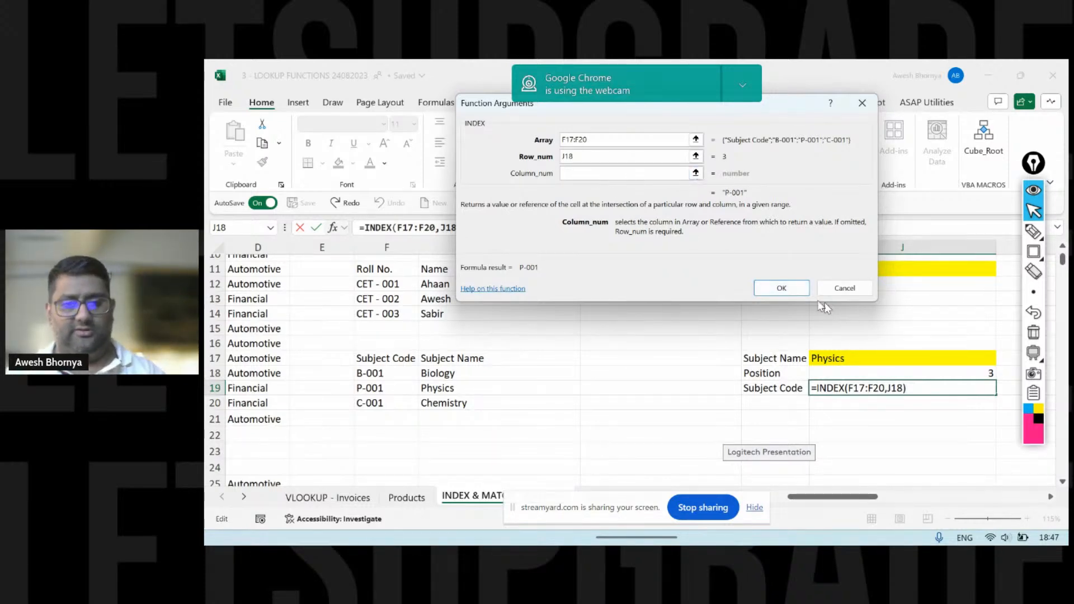
left_click(762, 288)
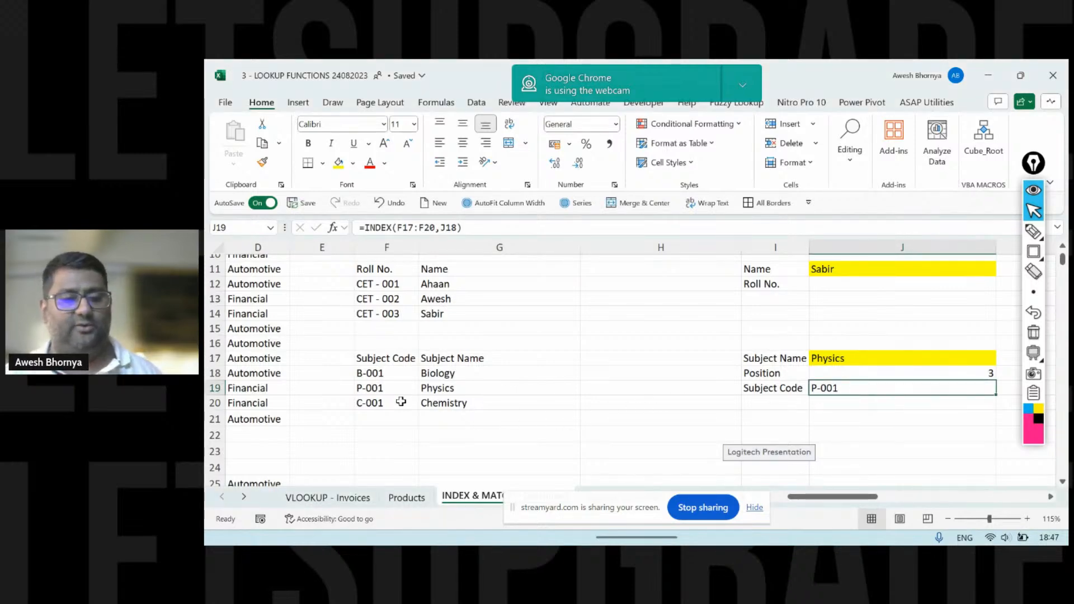
Change the Subject Name in J17 to Biology and inspect the formulas in the Position and Subject Code cells.
left_click(379, 395)
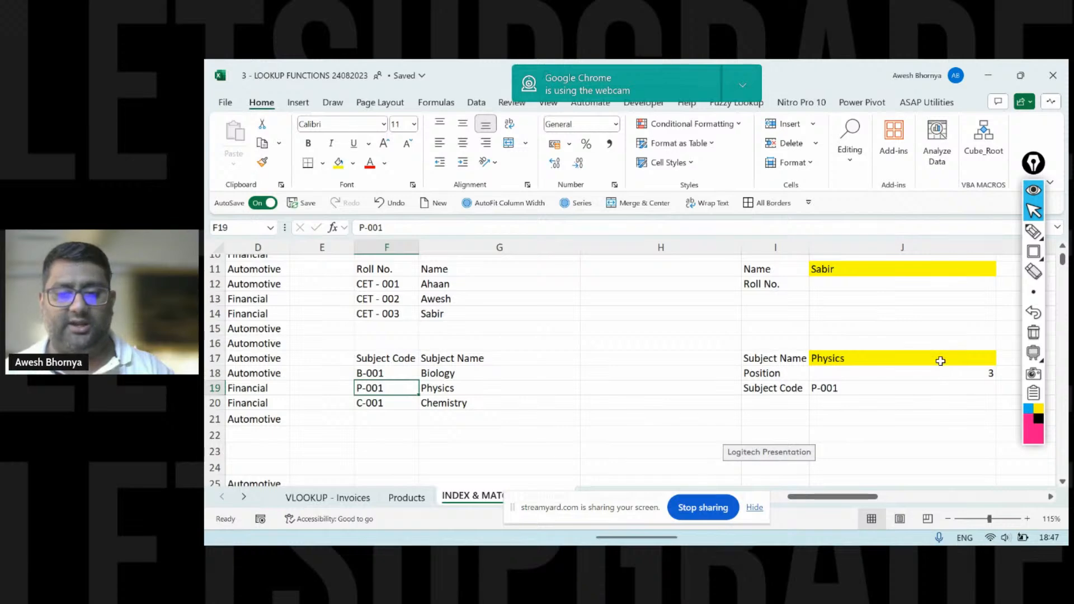
left_click(940, 360)
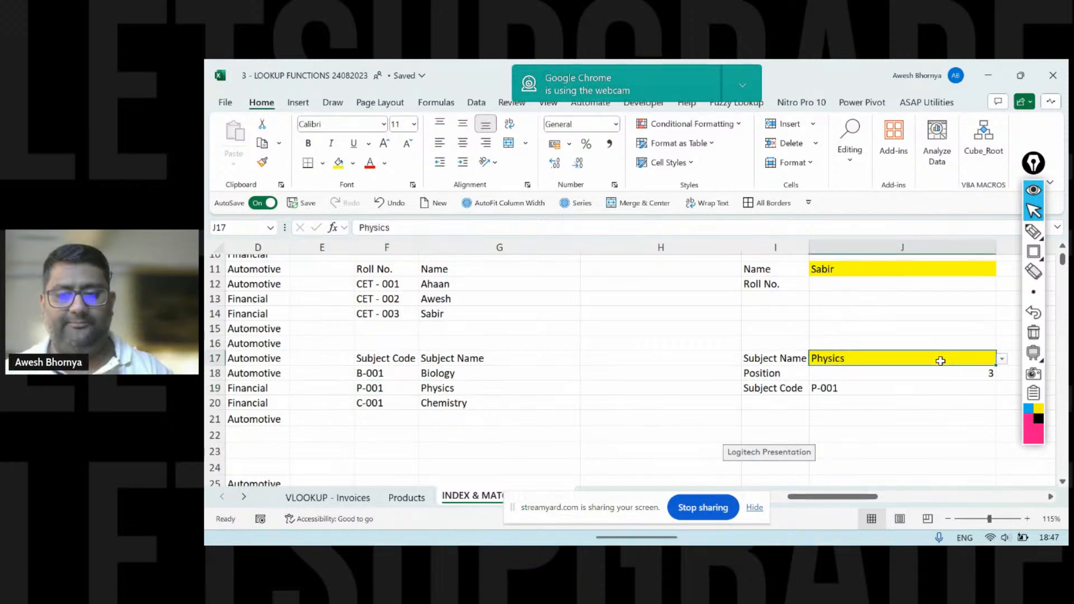
left_click(1003, 361)
left_click(898, 372)
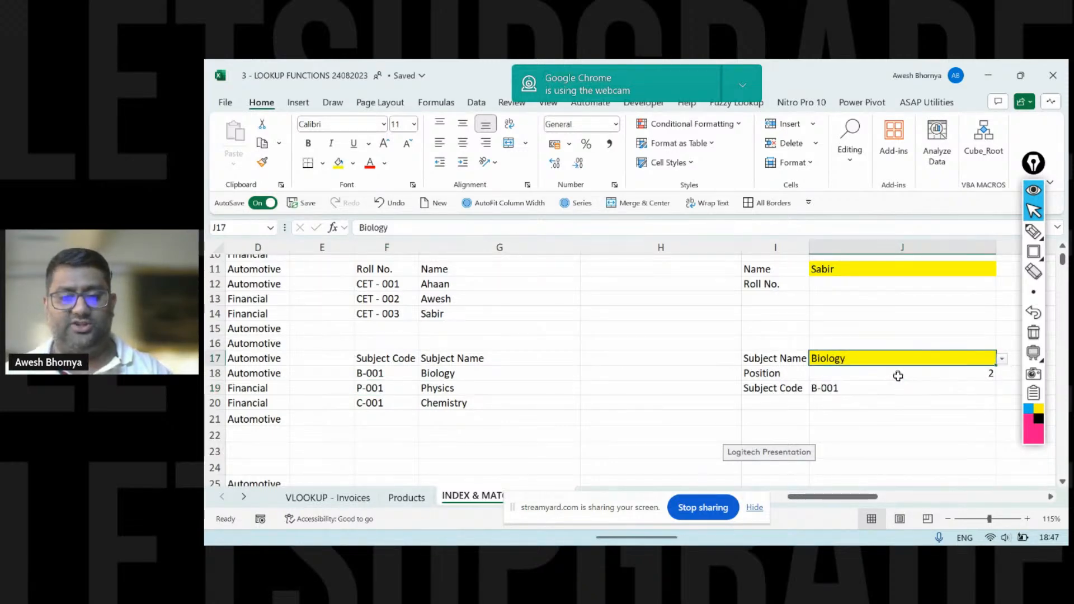
left_click(907, 372)
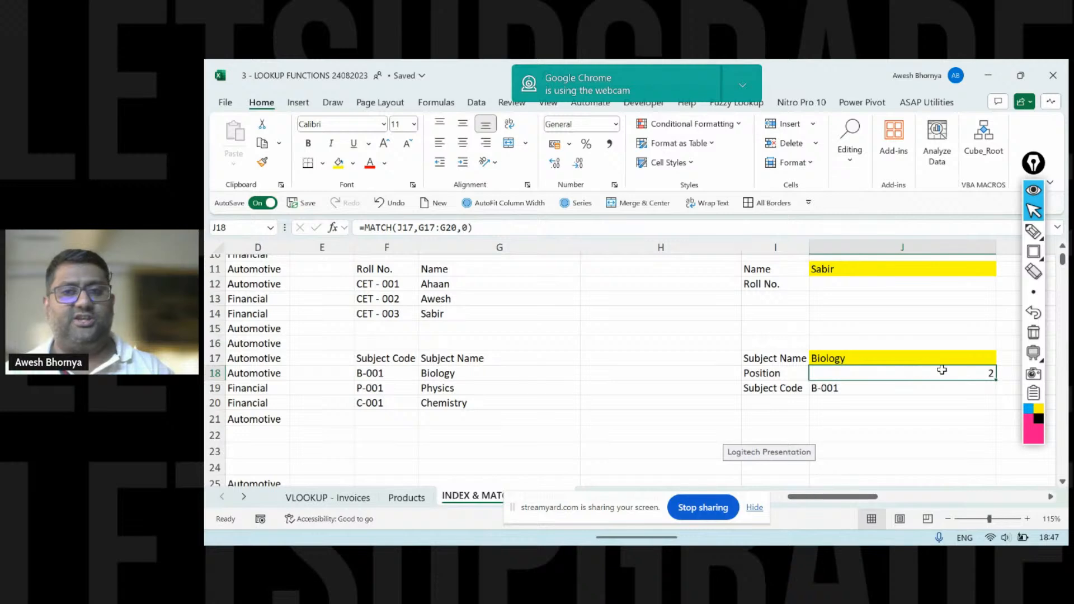
left_click(830, 386)
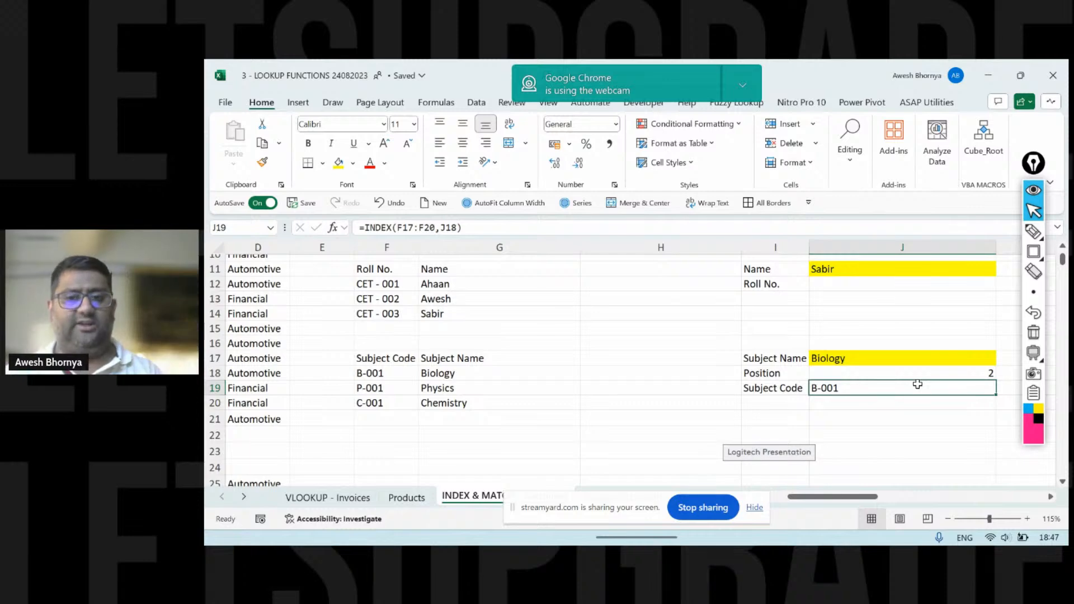
Handwrite "MATCH(Text)" over the sheet with an arrow to an underlined "Position" and a curved arrow leading away from it.
left_click(1033, 232)
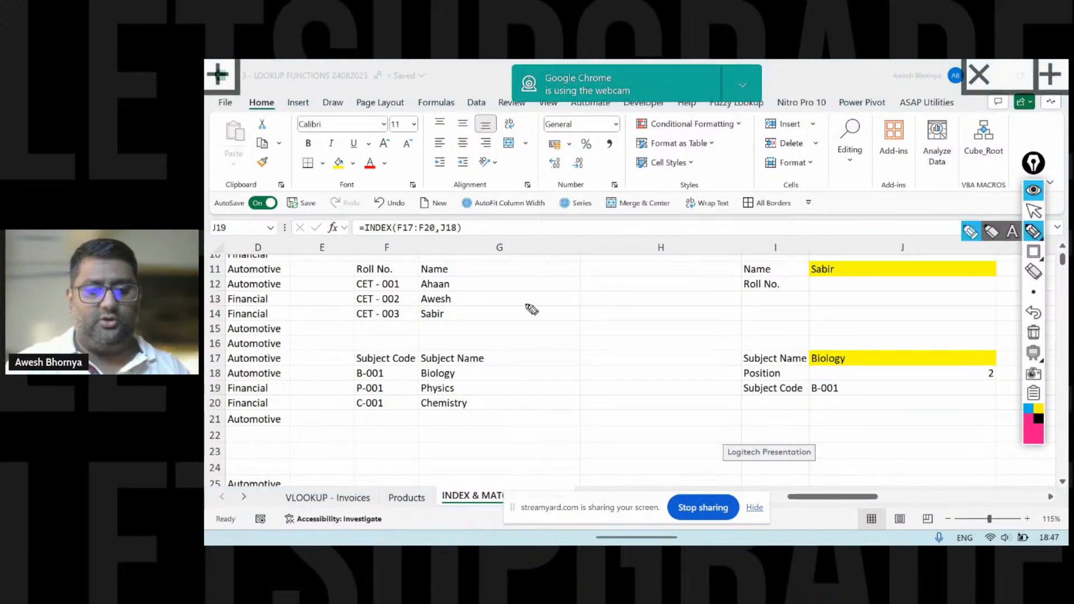
mouse_move(598, 300)
left_mouse_down()
mouse_move(630, 329)
mouse_move(665, 297)
mouse_move(687, 323)
mouse_move(702, 305)
mouse_move(711, 324)
mouse_move(730, 308)
mouse_move(758, 309)
mouse_move(753, 316)
left_mouse_up()
mouse_move(764, 276)
left_mouse_down()
mouse_move(775, 323)
mouse_move(716, 370)
mouse_move(795, 335)
mouse_move(829, 335)
left_mouse_up()
left_click_drag(700, 396, 865, 342)
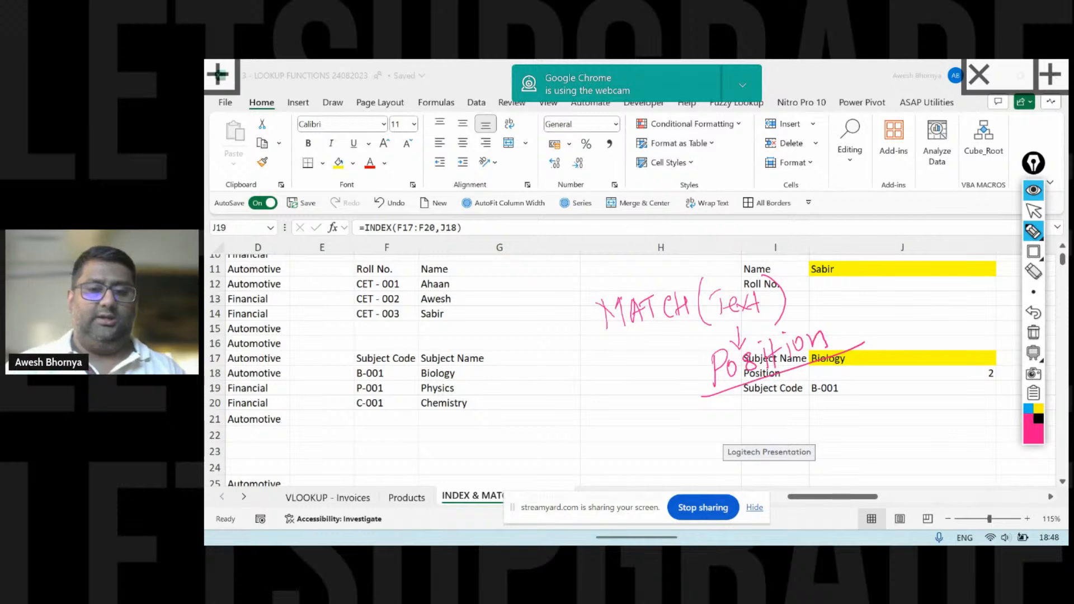
mouse_move(761, 396)
left_mouse_down()
mouse_move(750, 429)
mouse_move(543, 377)
mouse_move(531, 338)
mouse_move(553, 356)
left_mouse_up()
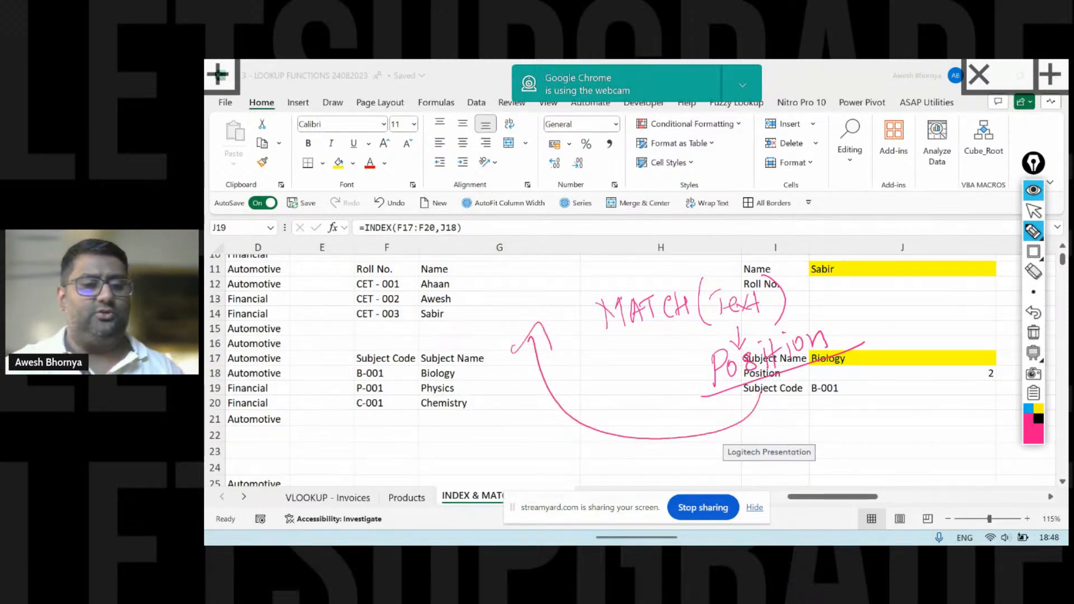
Handwrite "Index(Position)" at the curved arrow's end and draw an arrow from it to a circled "Text".
left_click_drag(474, 288, 481, 325)
mouse_move(482, 269)
left_mouse_down()
mouse_move(464, 341)
mouse_move(506, 297)
mouse_move(526, 304)
mouse_move(551, 272)
mouse_move(577, 288)
left_mouse_up()
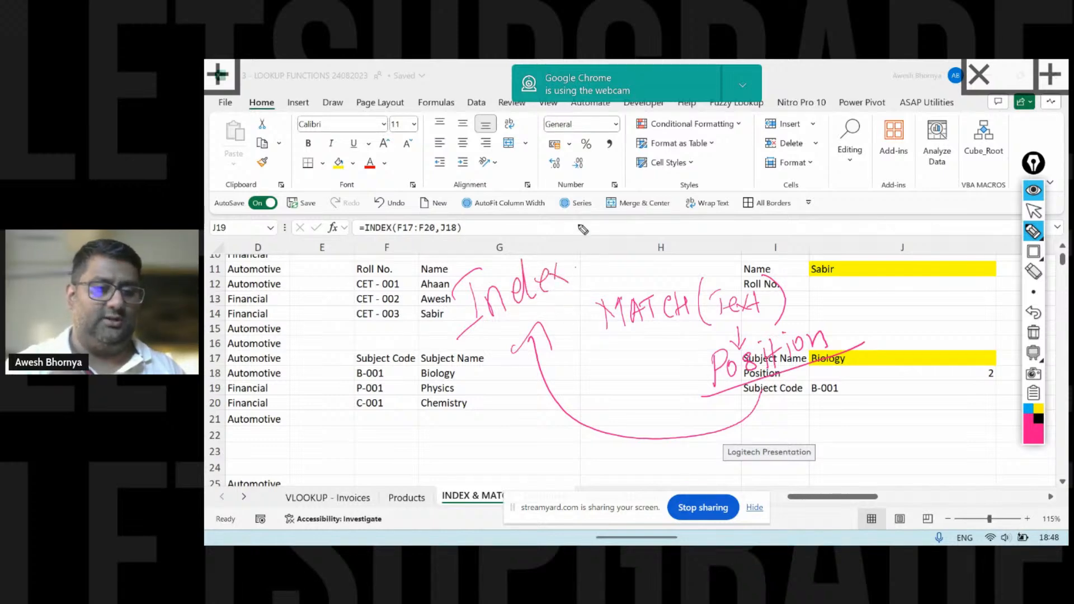
left_click_drag(574, 219, 586, 302)
mouse_move(572, 249)
left_mouse_down()
mouse_move(573, 277)
mouse_move(660, 235)
mouse_move(680, 246)
mouse_move(719, 228)
mouse_move(725, 250)
left_mouse_up()
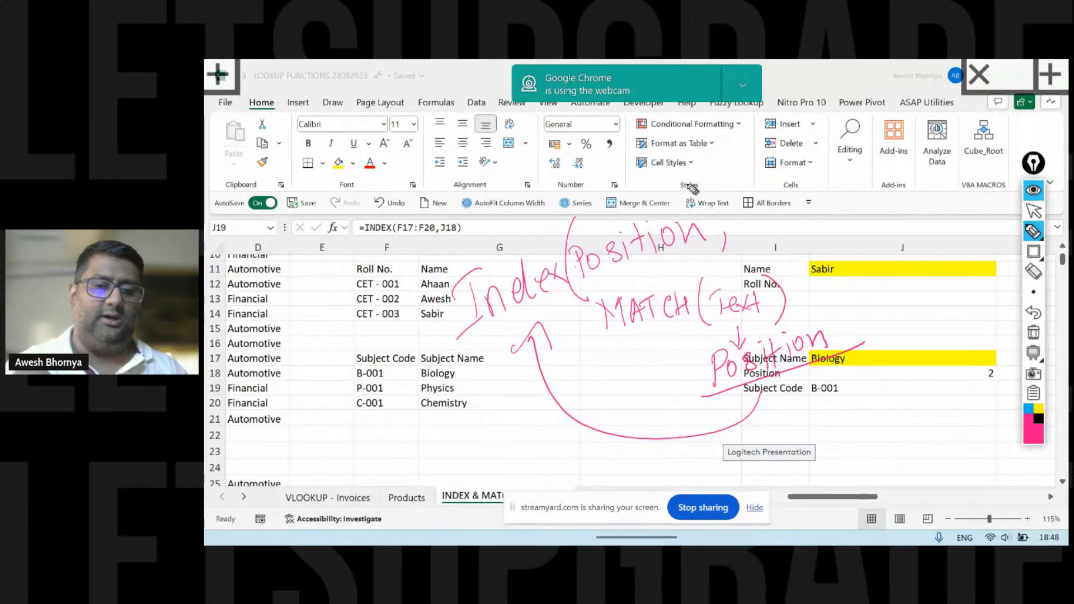
left_click_drag(677, 178, 706, 276)
mouse_move(674, 203)
left_mouse_down()
mouse_move(813, 226)
mouse_move(844, 247)
mouse_move(904, 226)
mouse_move(806, 275)
mouse_move(912, 235)
left_mouse_up()
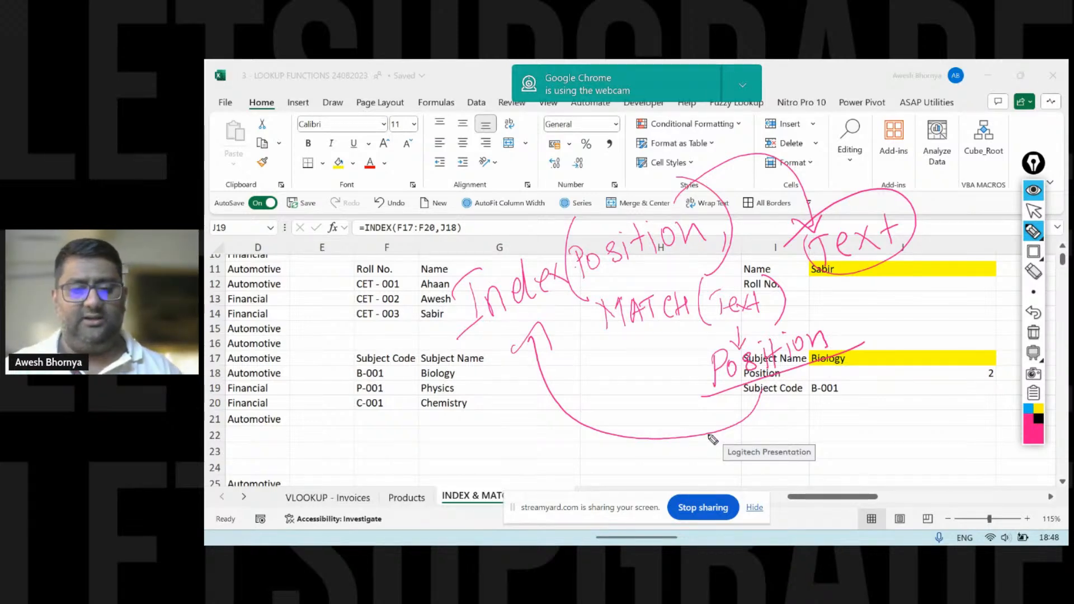
Circle "MATCH(Text)" and its "Position" result, and redraw the arrows to Index and on to "Text".
mouse_move(619, 348)
left_mouse_down()
mouse_move(804, 325)
mouse_move(756, 270)
mouse_move(607, 345)
left_mouse_up()
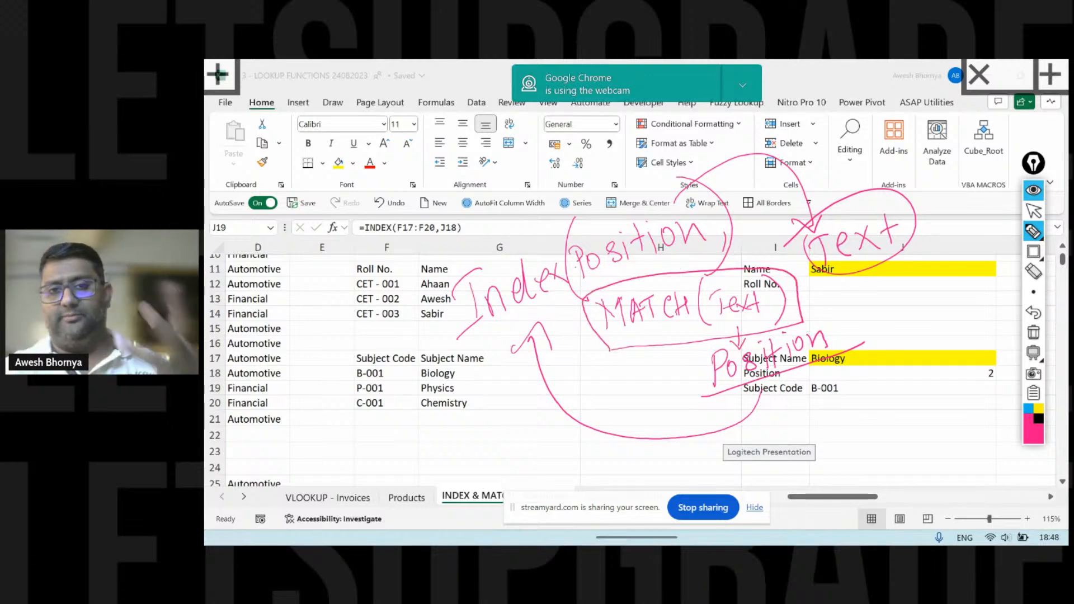
mouse_move(772, 332)
left_mouse_down()
mouse_move(727, 348)
mouse_move(870, 338)
mouse_move(750, 323)
left_mouse_up()
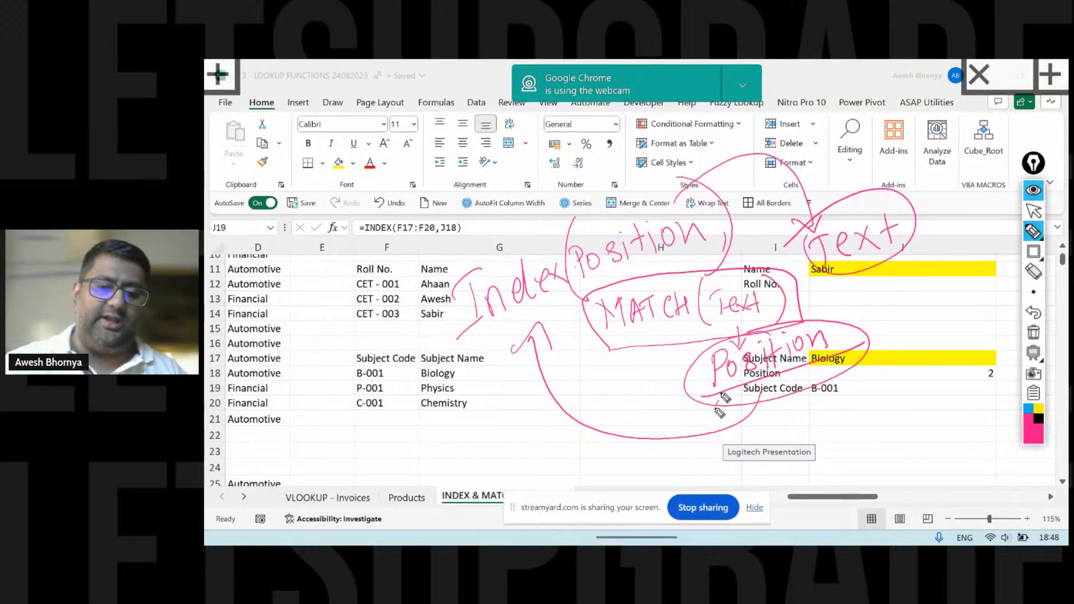
mouse_move(720, 412)
left_mouse_down()
mouse_move(534, 305)
mouse_move(548, 297)
mouse_move(554, 330)
mouse_move(542, 321)
left_mouse_up()
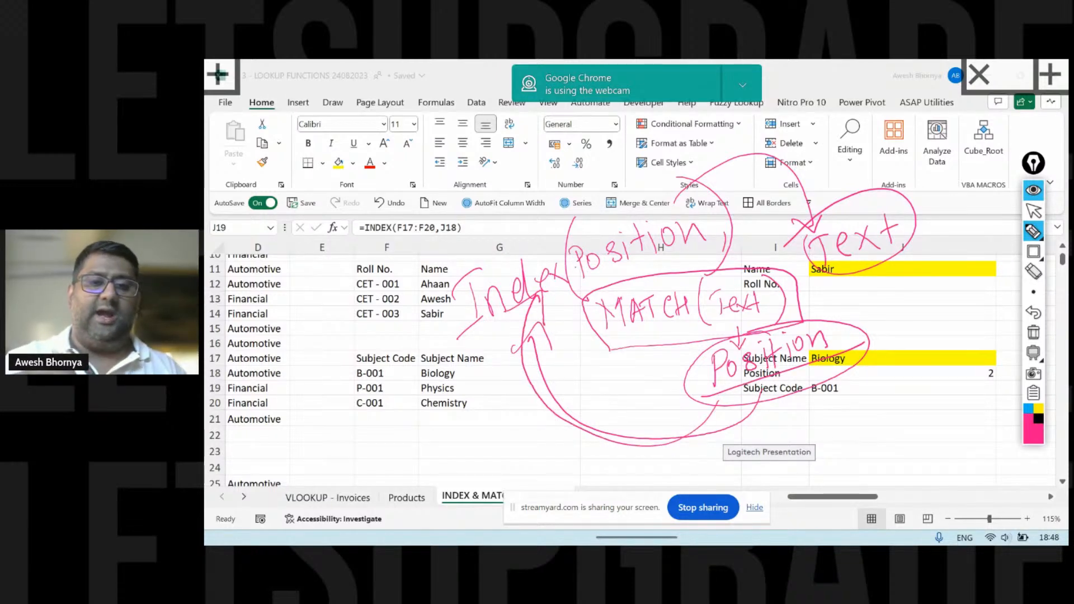
mouse_move(616, 238)
left_mouse_down()
mouse_move(665, 176)
mouse_move(873, 196)
left_mouse_up()
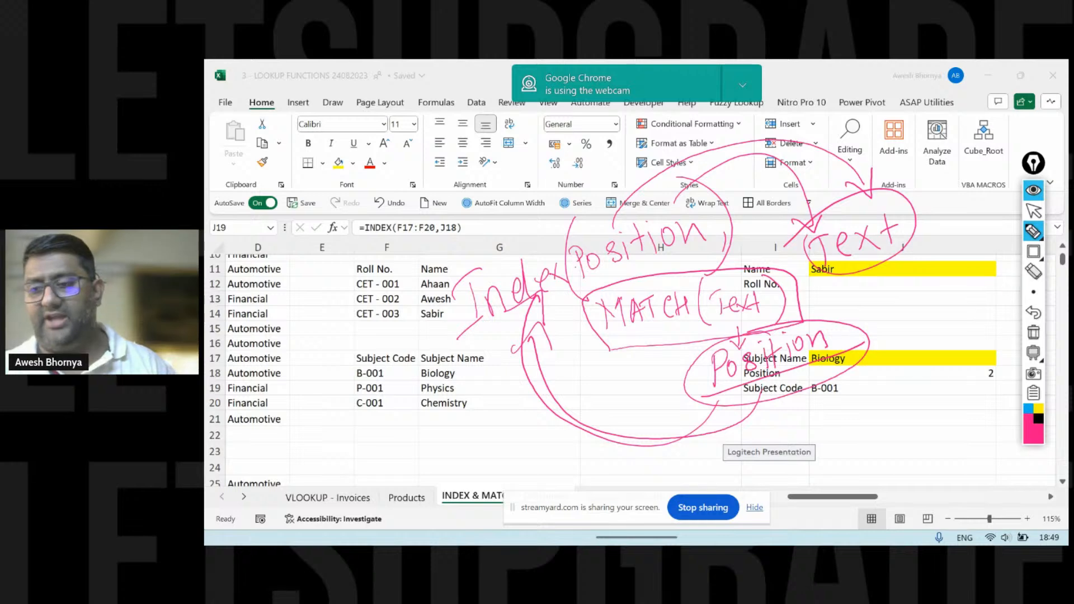
Clear all the ink, return to the normal pointer and stop sharing the screen.
left_click(1033, 332)
left_click(1038, 213)
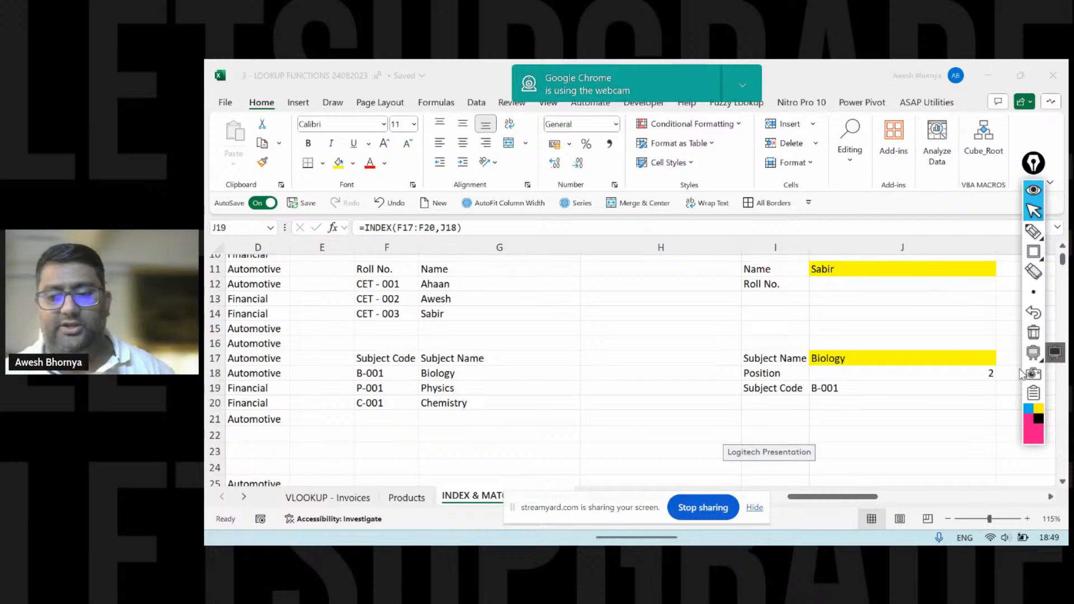
left_click(700, 507)
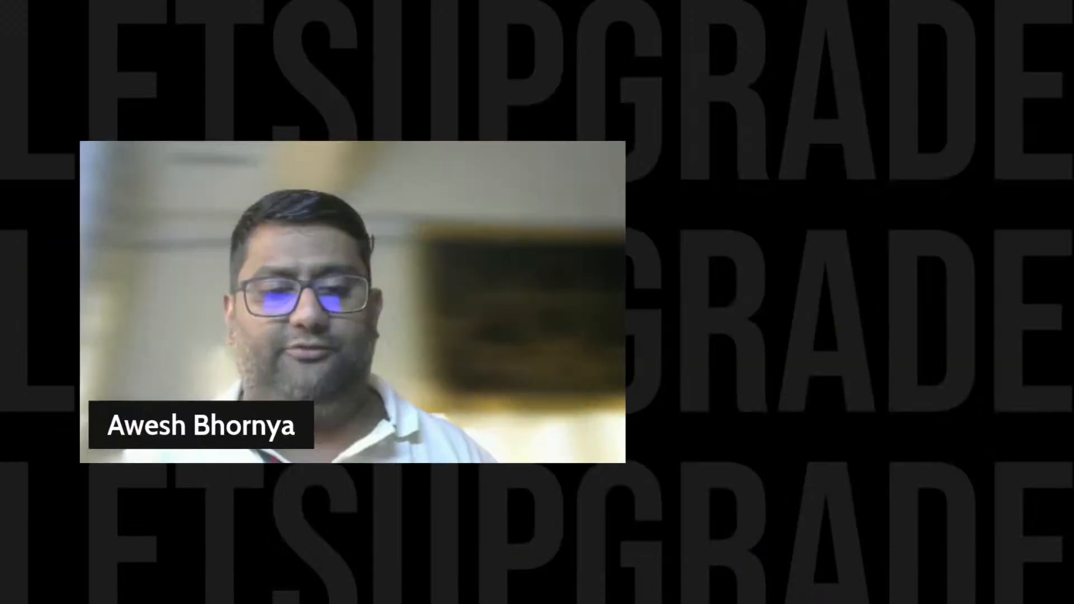
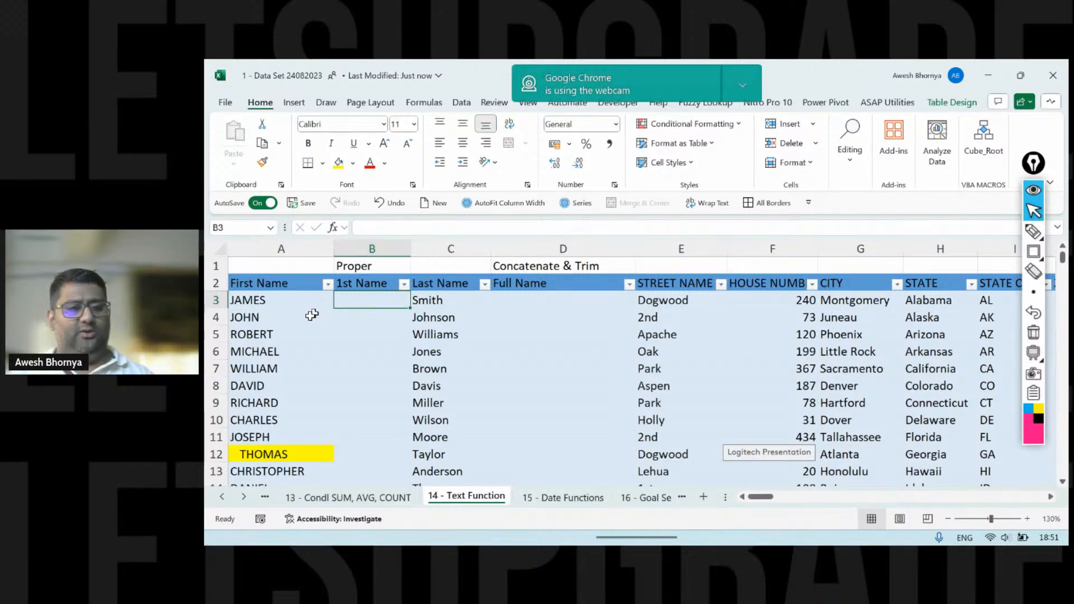
Examine the name columns and check the spacing before the highlighted first name in A12.
scroll(299, 325, "down", 1)
scroll(305, 314, "up", 1)
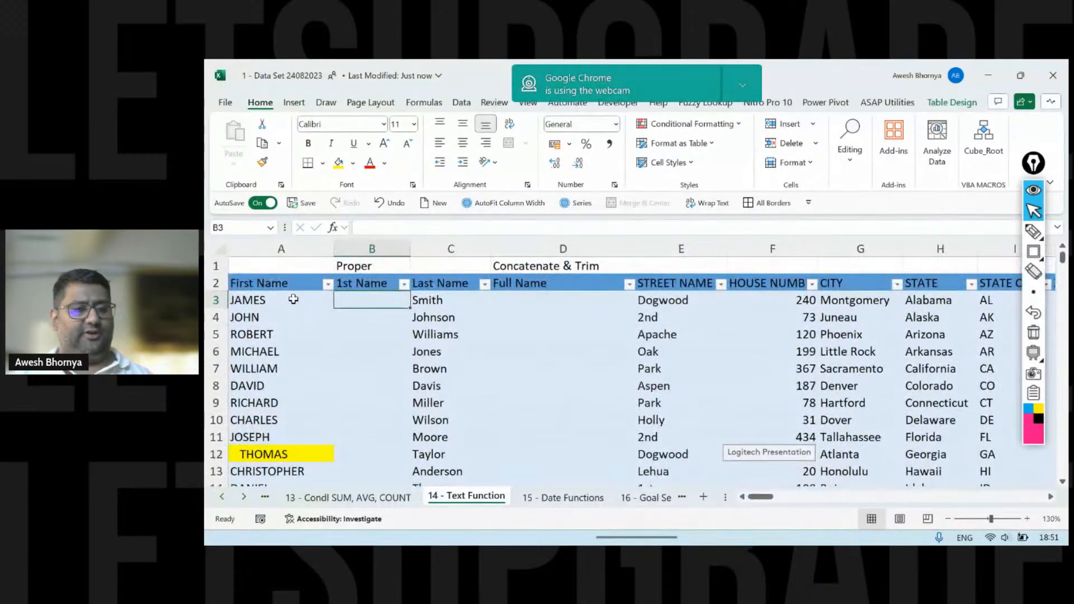
left_click(459, 286)
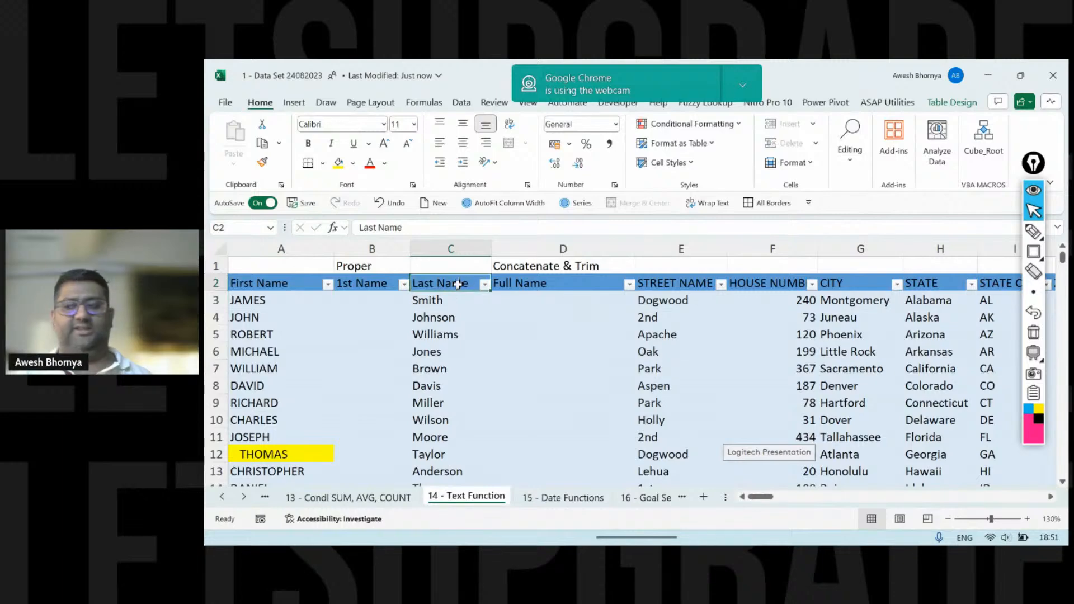
scroll(407, 336, "down", 3)
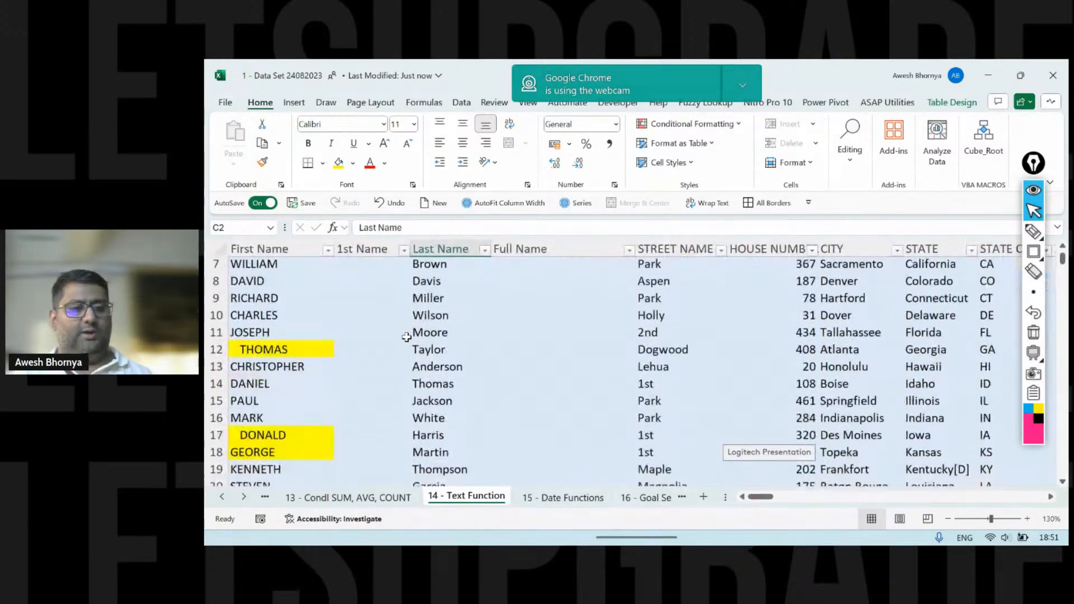
left_click(276, 295)
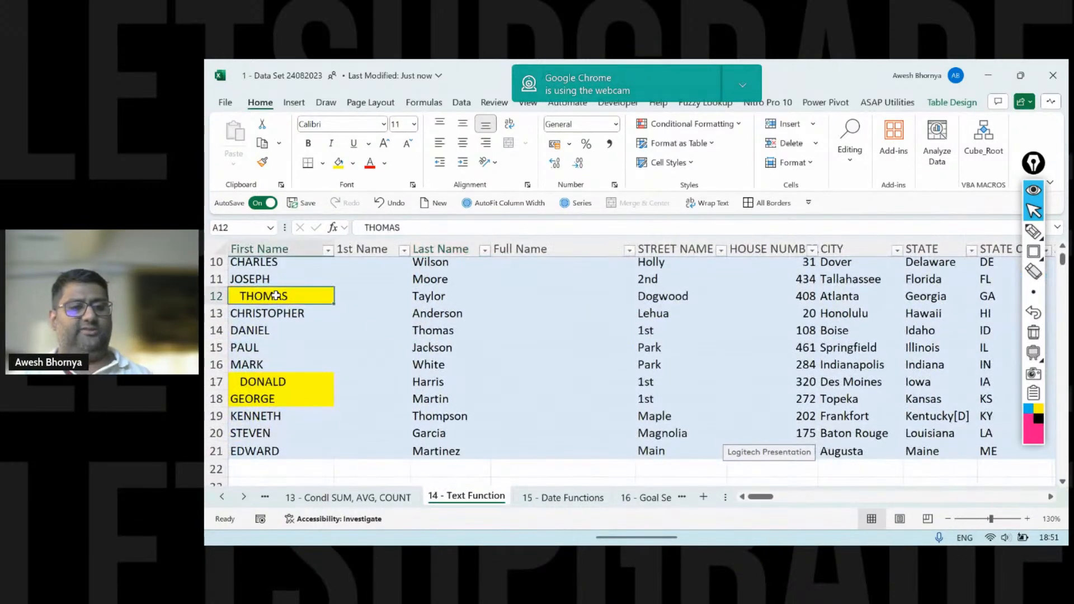
left_click(238, 296)
left_click(279, 296)
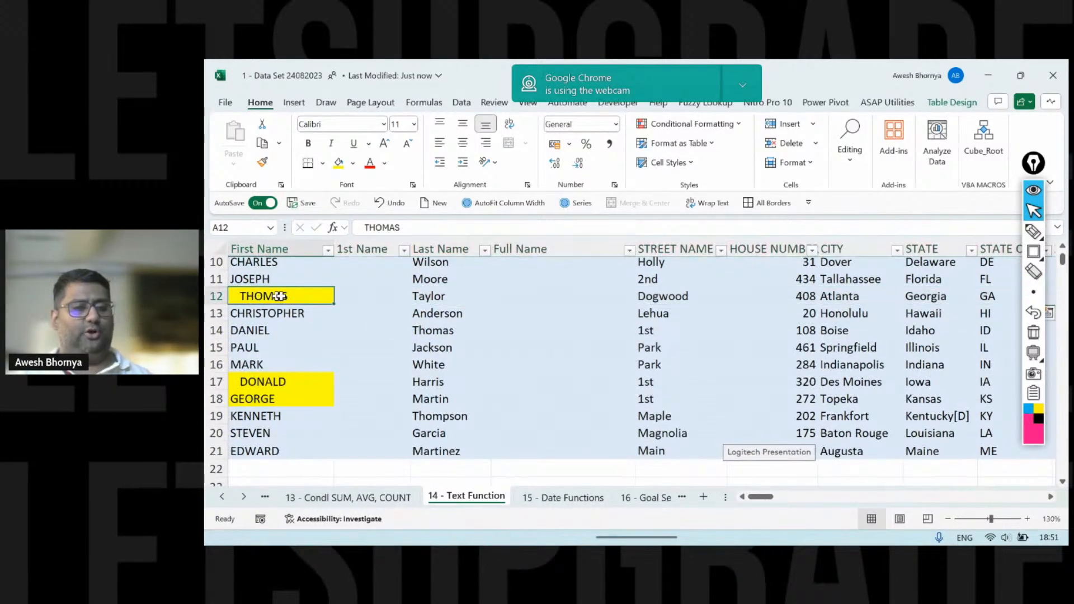
double_click(244, 295)
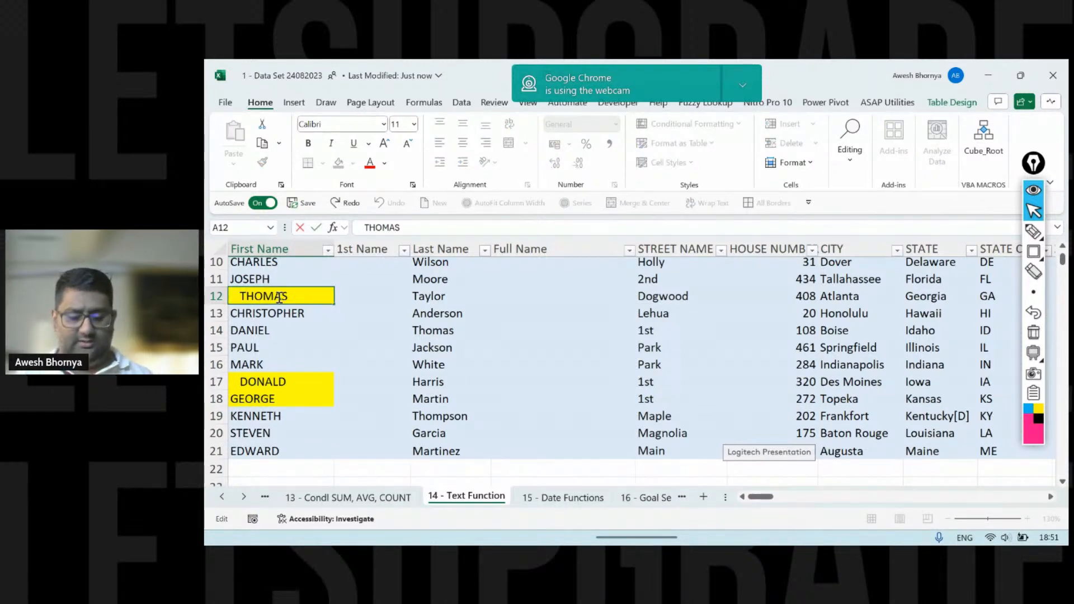
key("Left")
key("Left")
key("Left")
key("Escape")
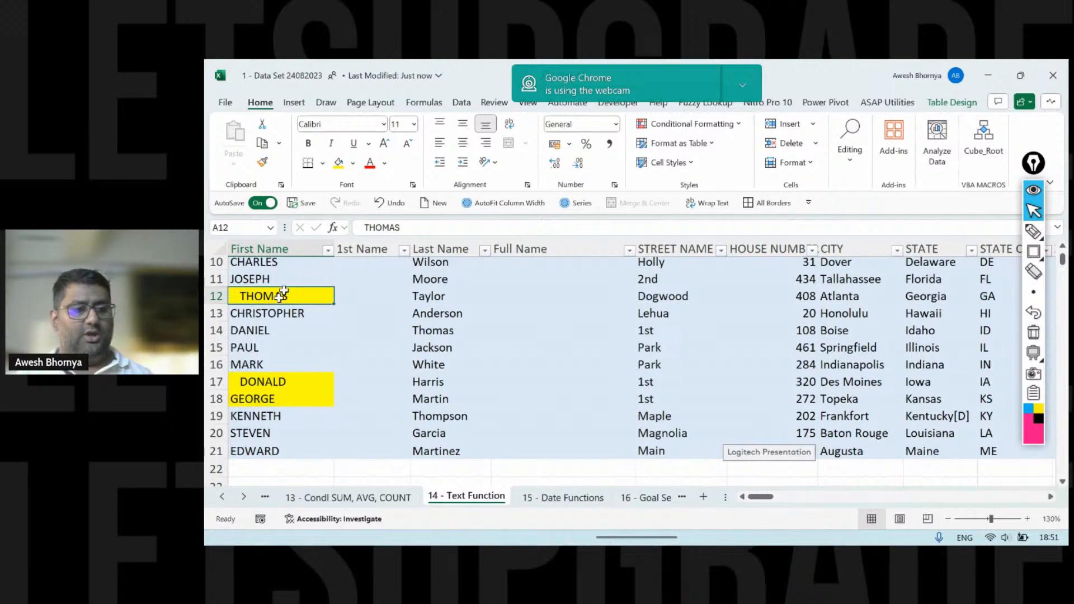
Check the highlighted first names in A17 and A18 for extra spaces around the text.
left_click(297, 376)
double_click(292, 400)
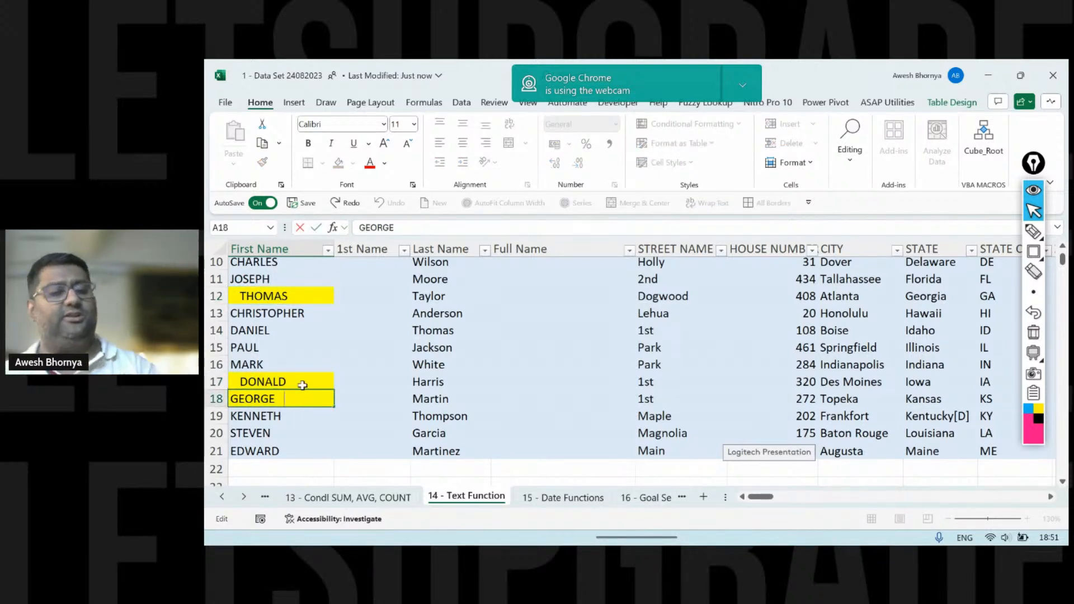
scroll(350, 364, "up", 3)
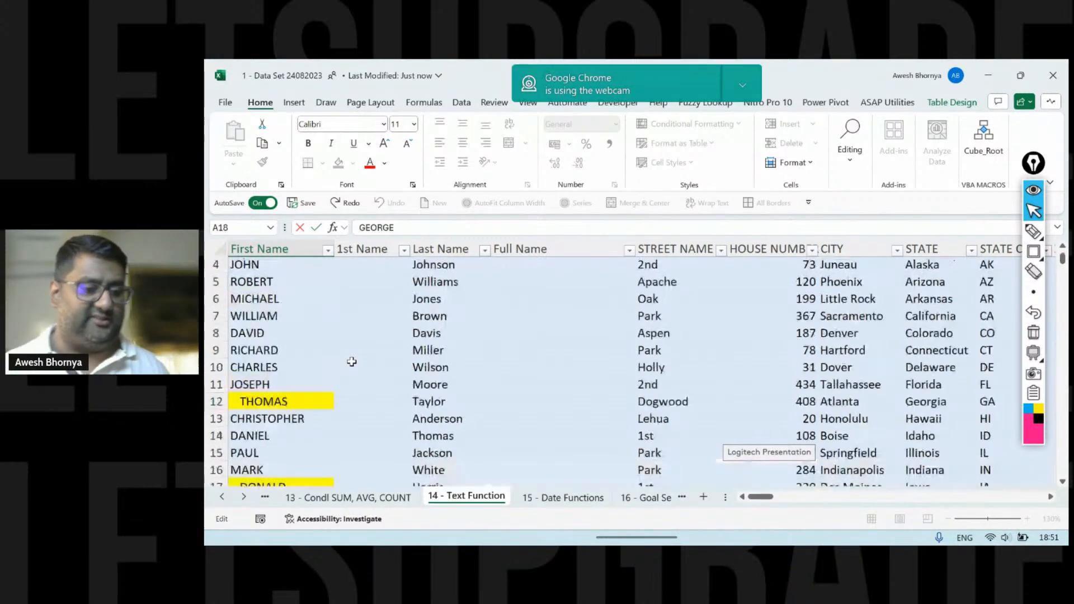
key("Escape")
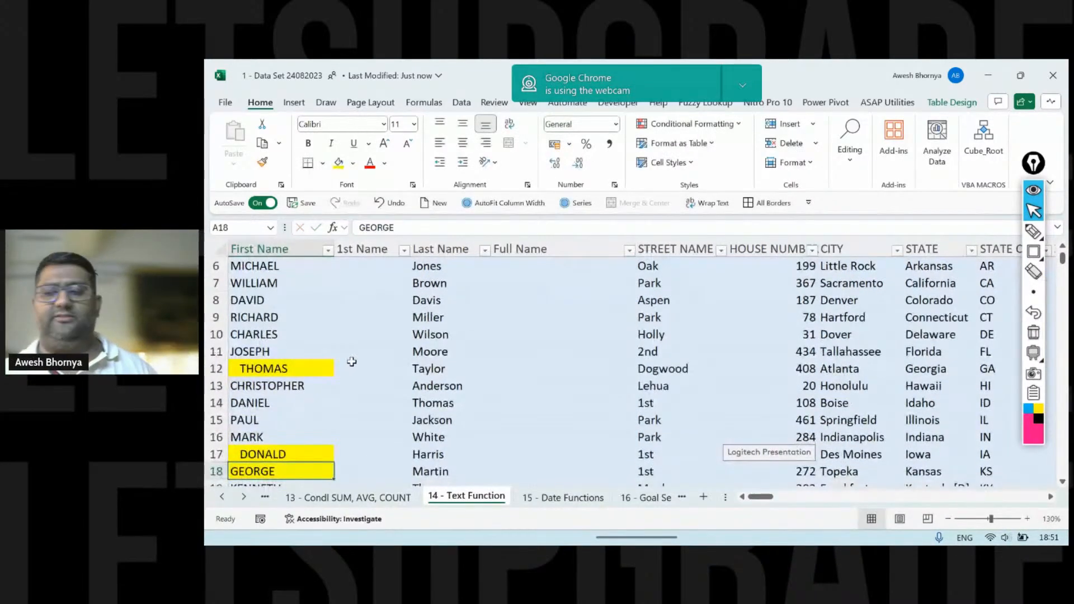
scroll(351, 362, "up", 2)
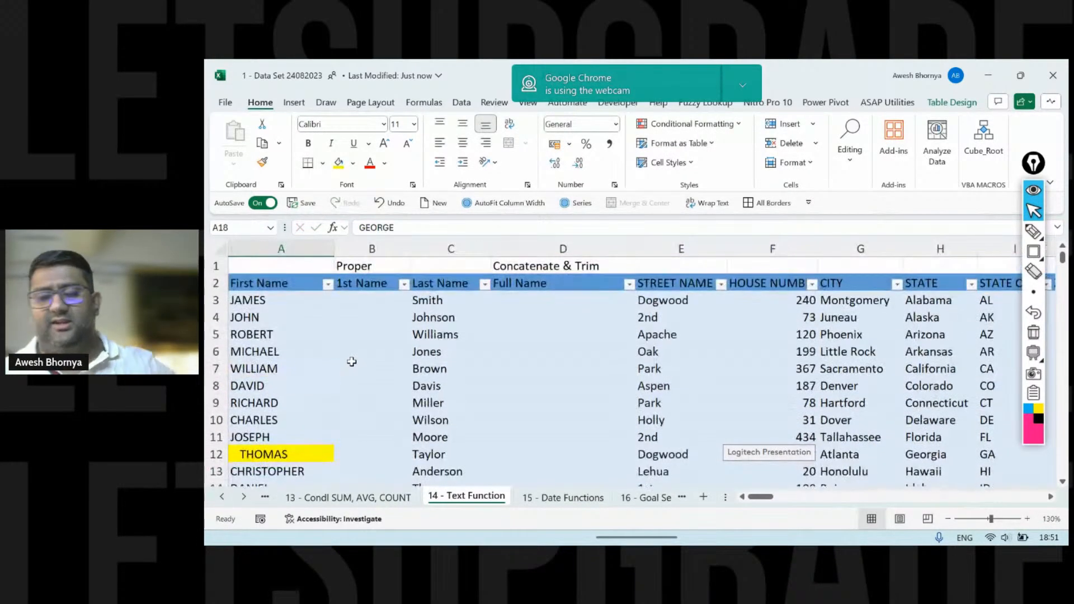
Fill the 1st Name column with proper-case first names by entering =PROPER([@[First Name]]) in B3.
left_click(367, 302)
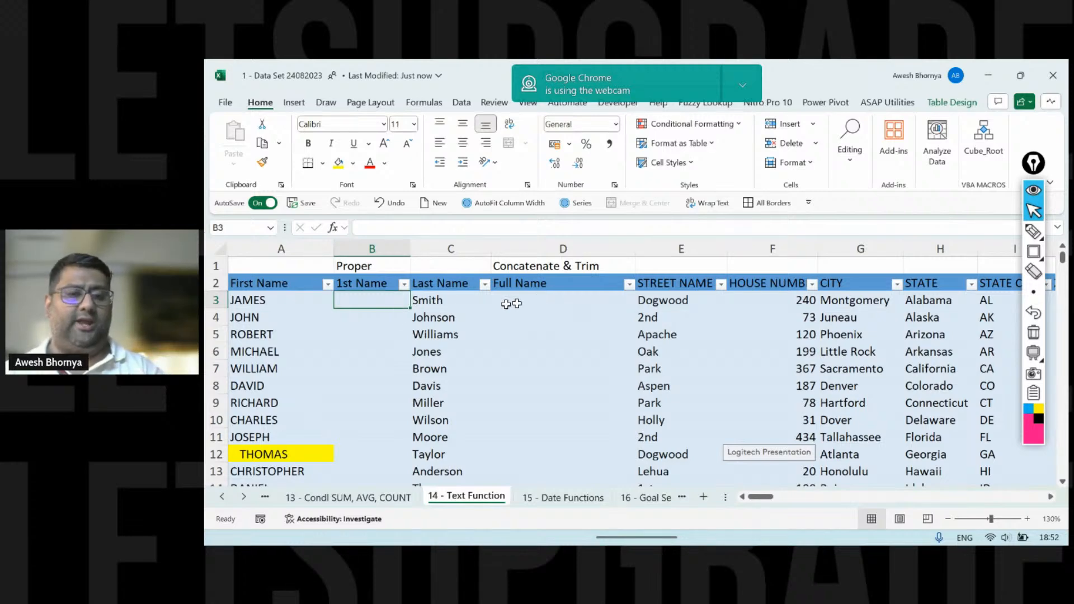
left_click(266, 299)
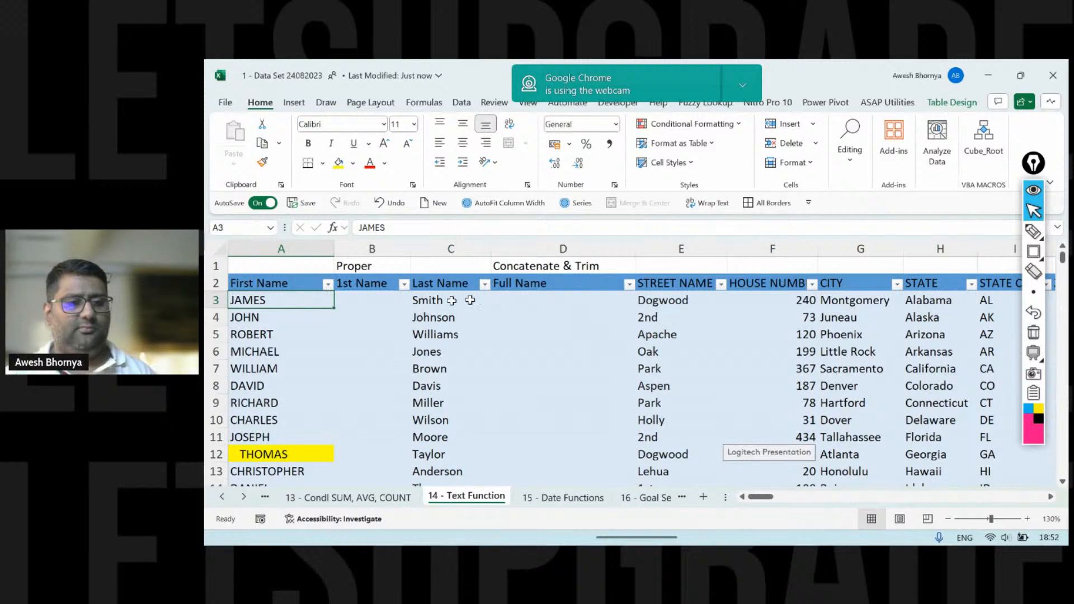
left_click(365, 295)
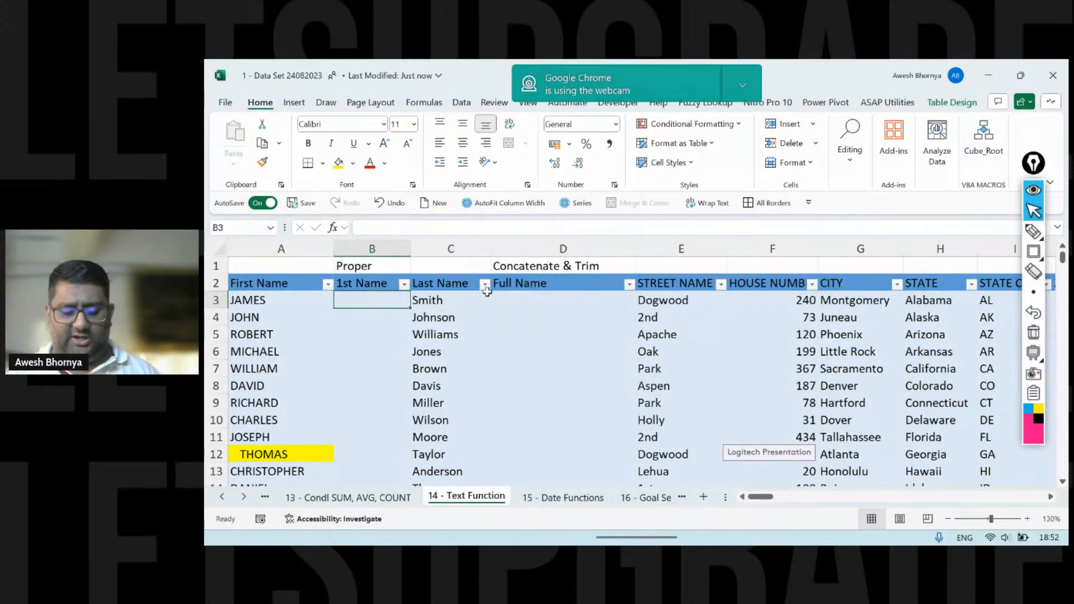
type("=")
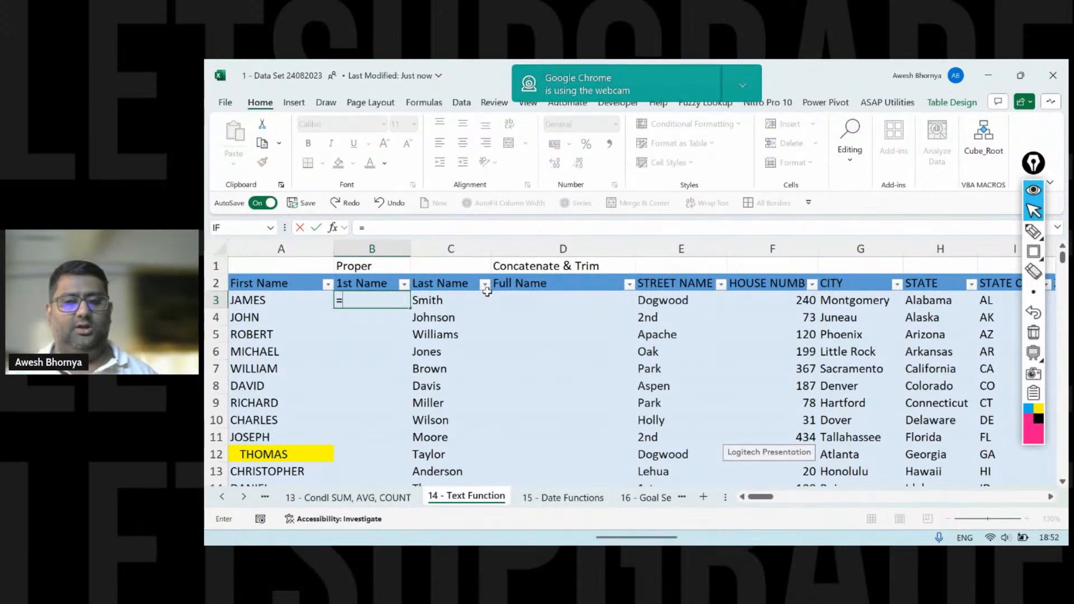
type("prop")
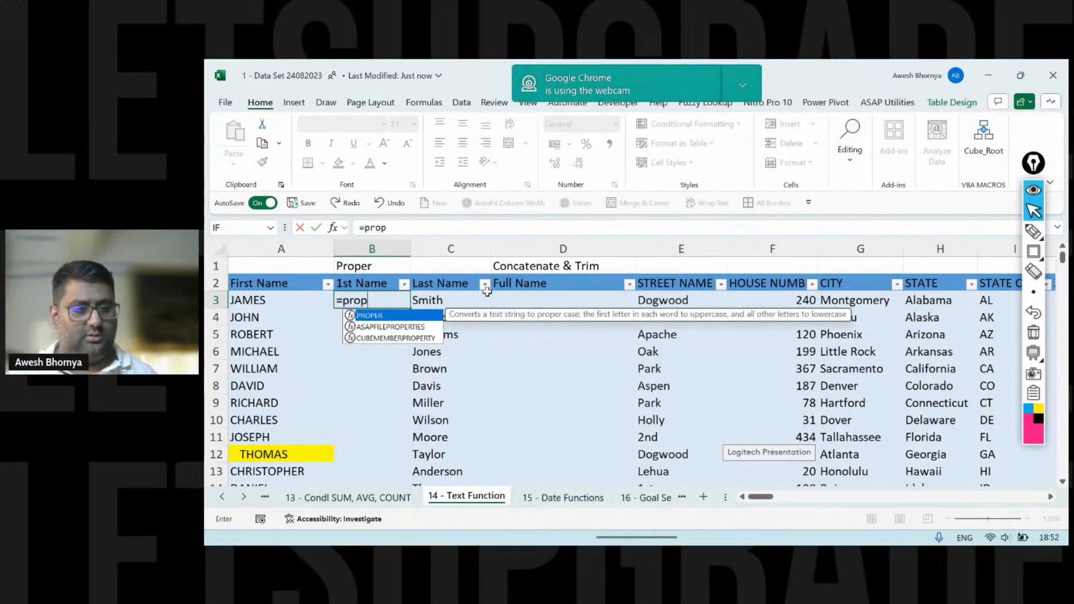
key("Tab")
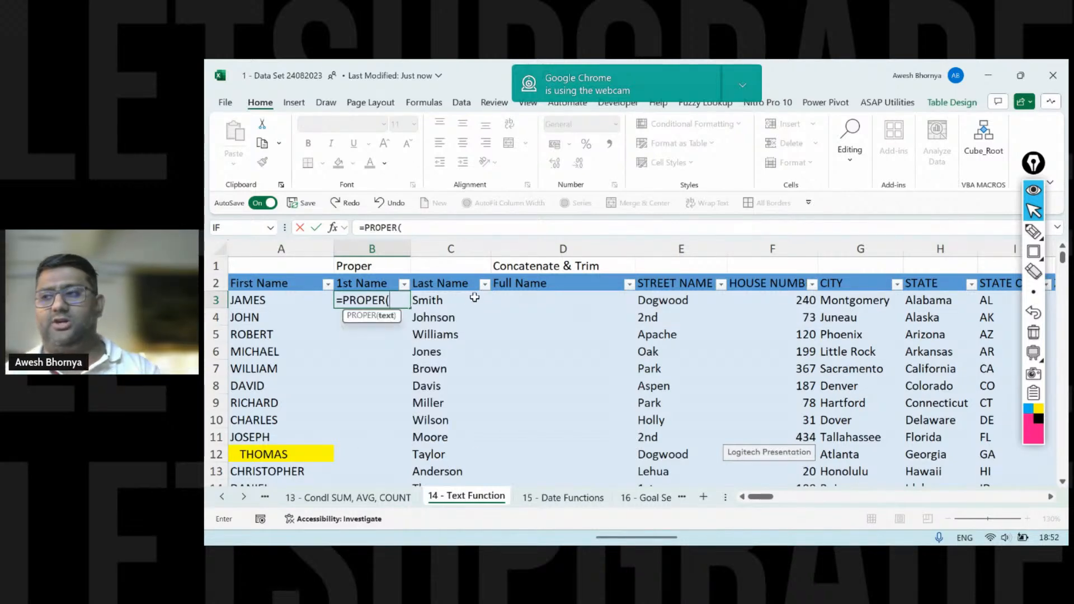
left_click(275, 301)
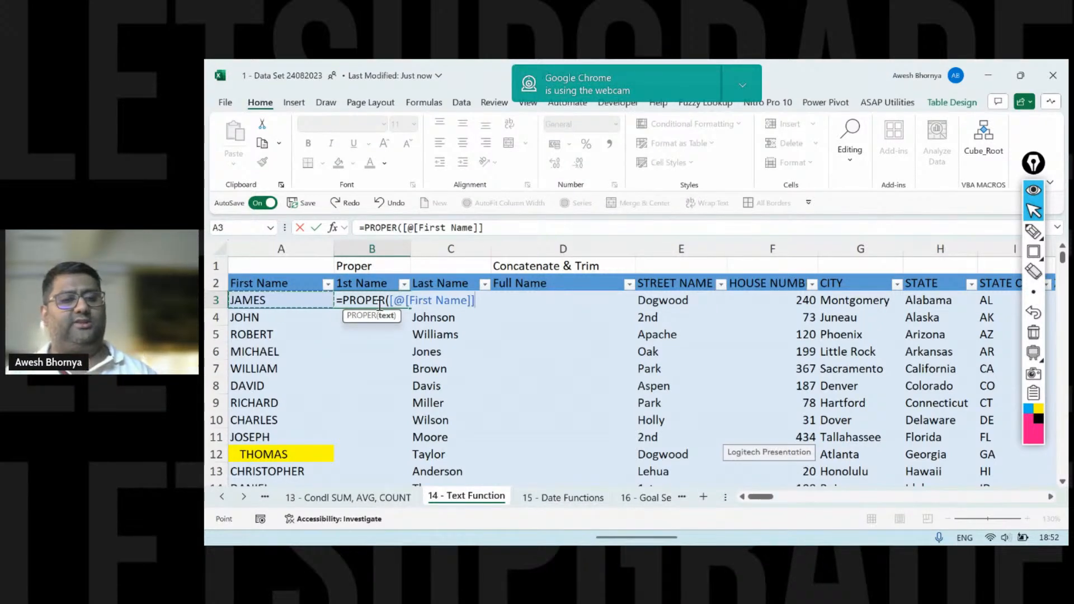
type(")")
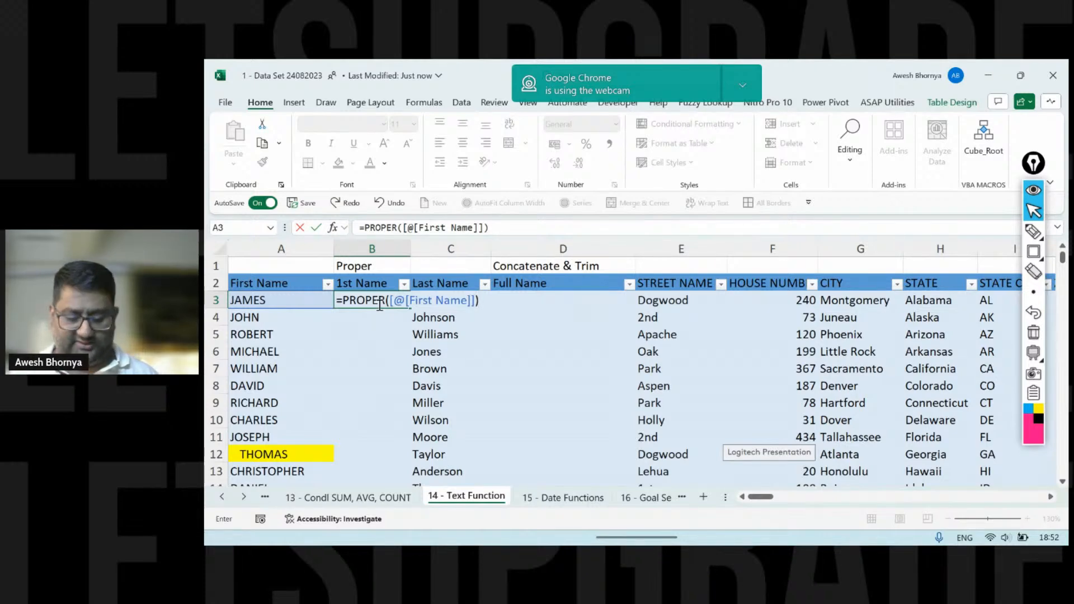
key("Return")
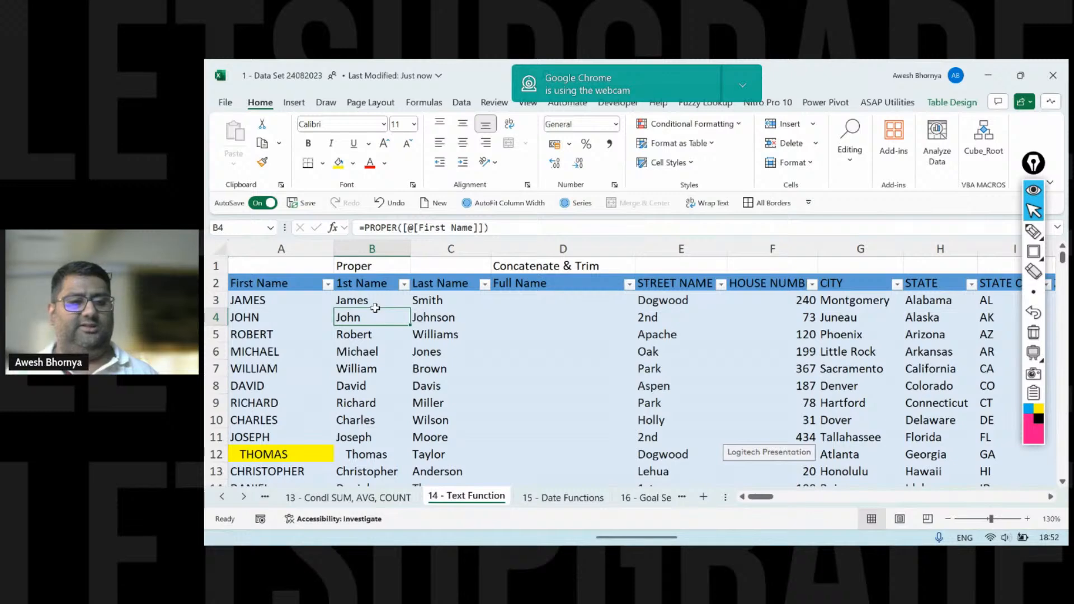
Review the 1st Name column against First Name, including the highlighted rows, and compare it with the Last Name column.
scroll(375, 310, "down", 2)
scroll(375, 310, "down", 1)
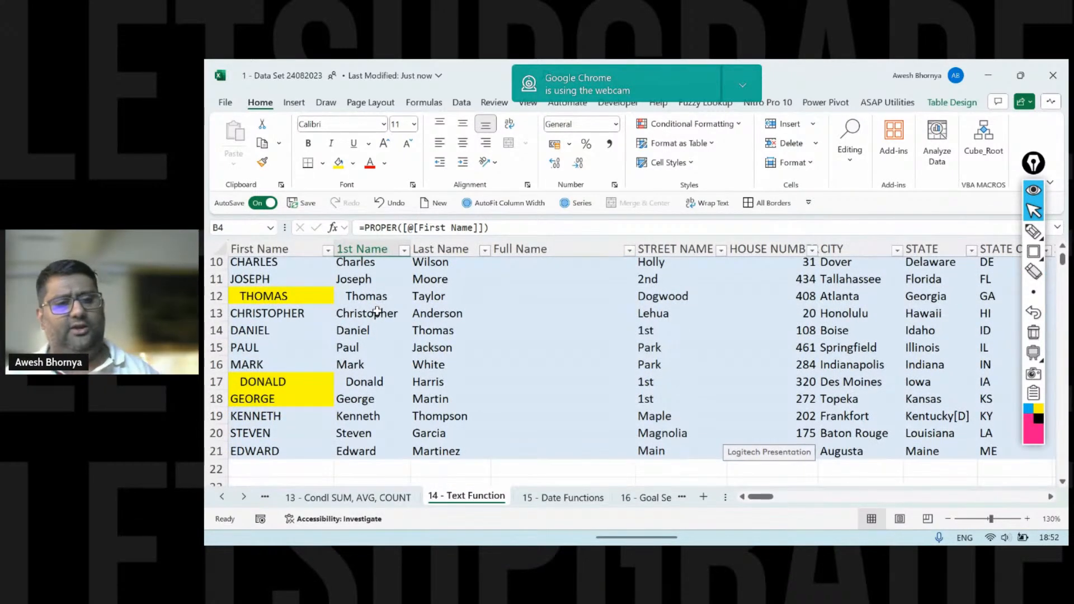
scroll(378, 311, "up", 3)
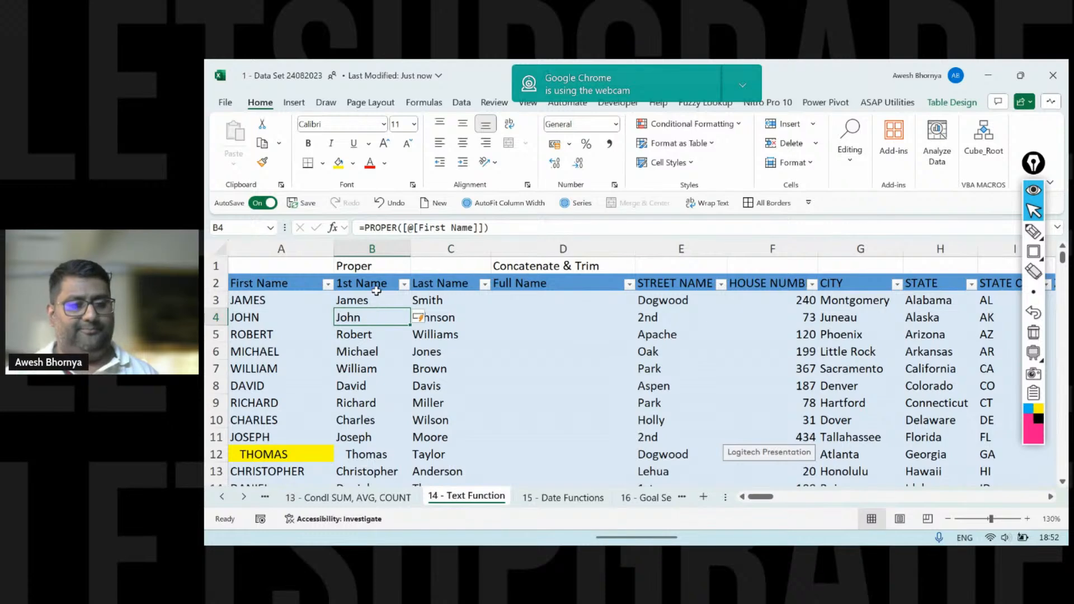
scroll(377, 301, "down", 1)
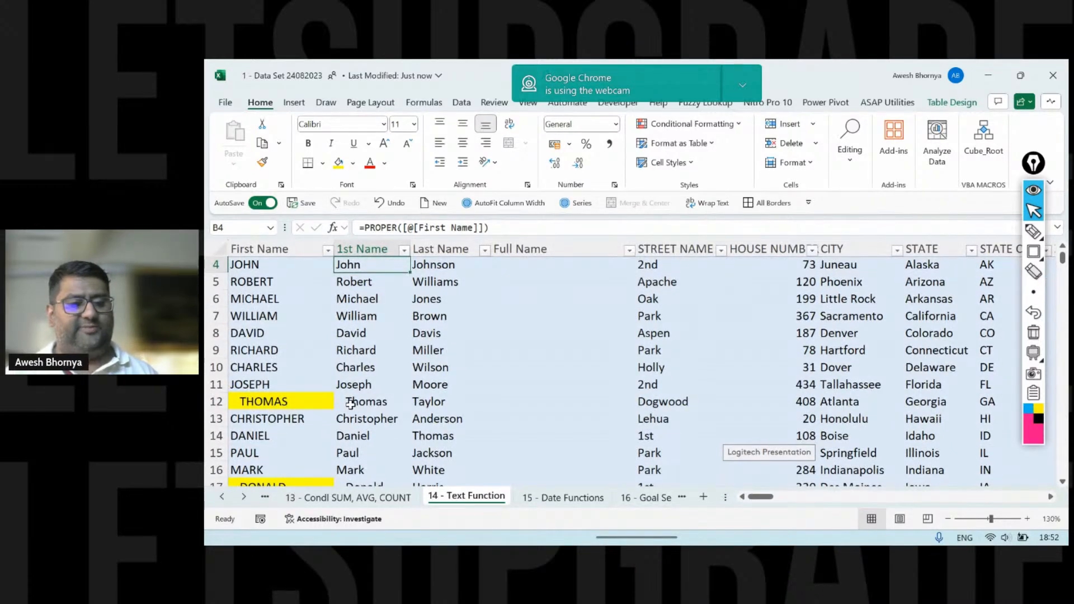
scroll(351, 404, "down", 1)
scroll(351, 404, "up", 2)
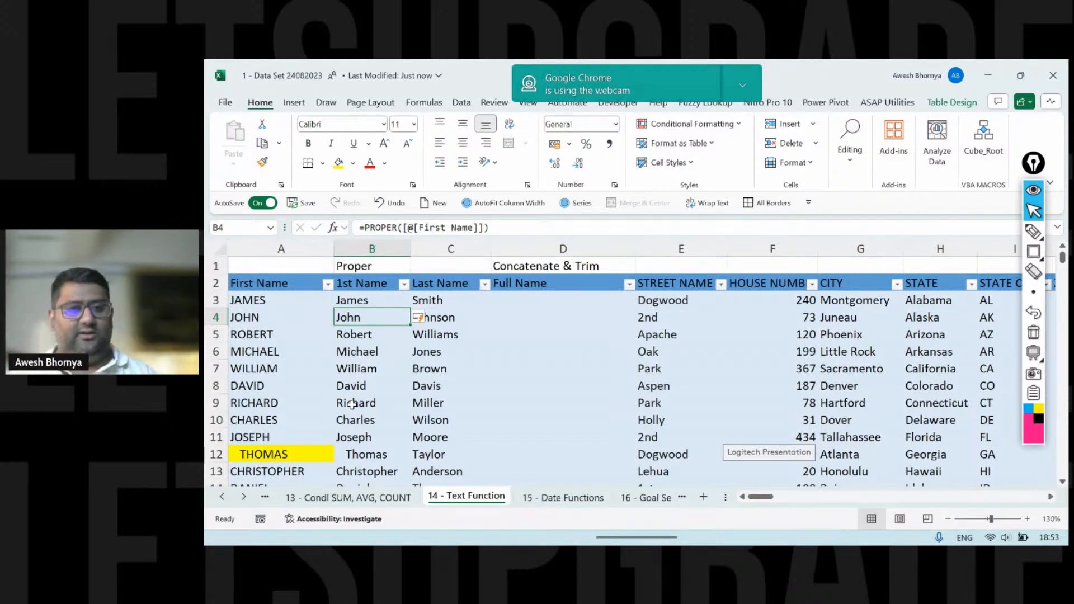
left_click(405, 302)
left_click(433, 300)
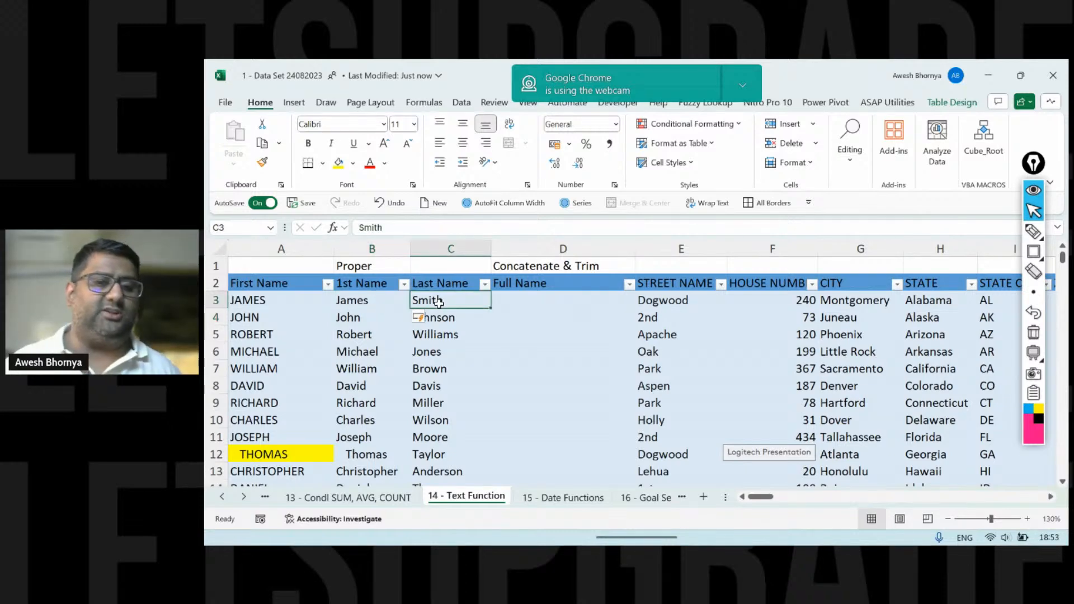
Fill the Full Name column by entering =CONCAT(Table_16[@[1st Name]:[Last Name]]) in D3.
left_click(529, 299)
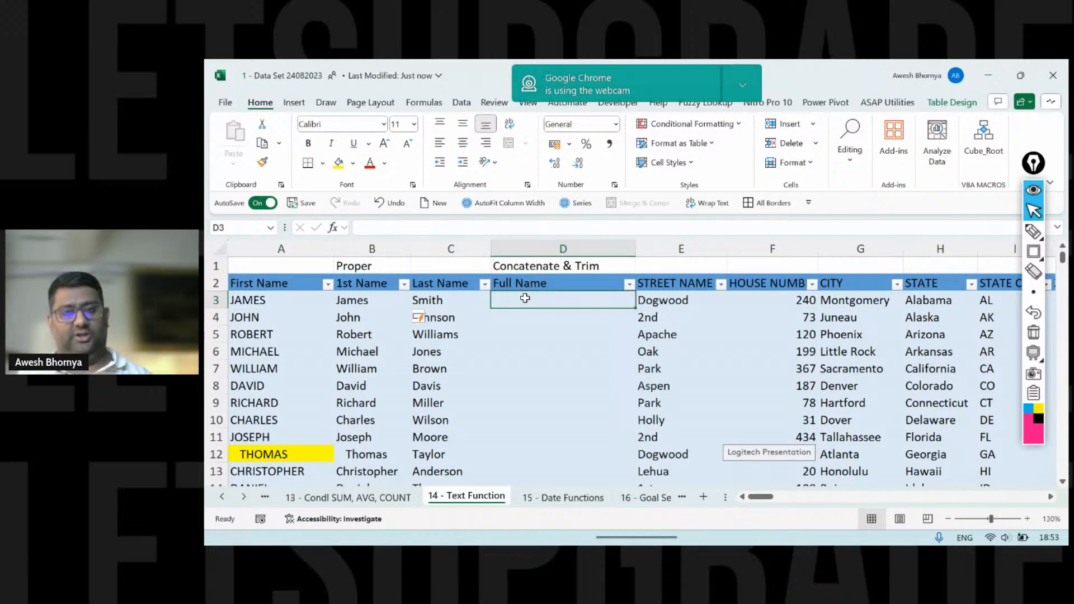
type("=concat")
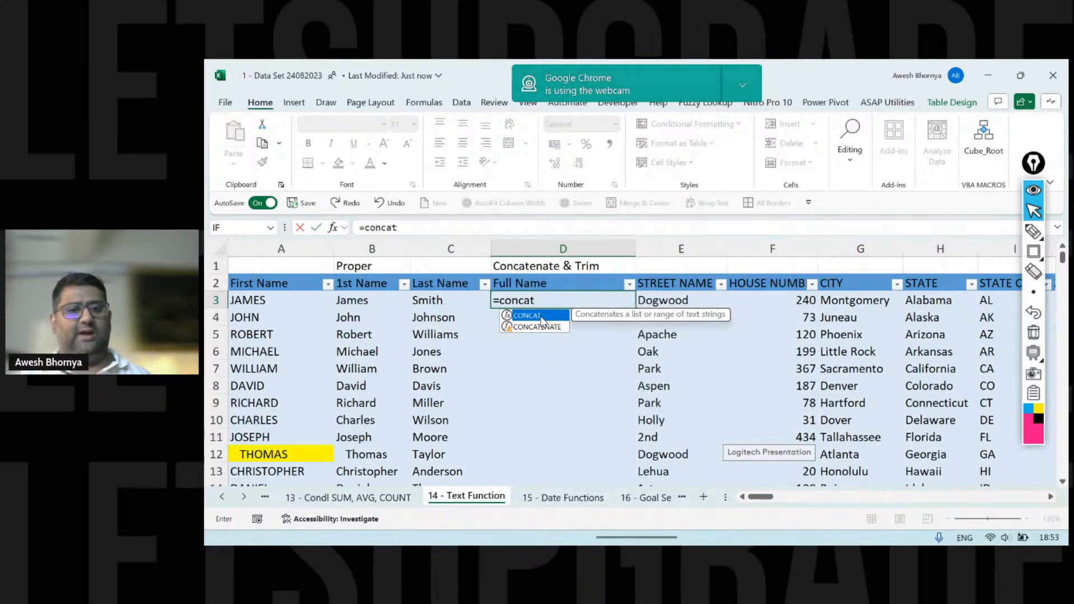
double_click(534, 315)
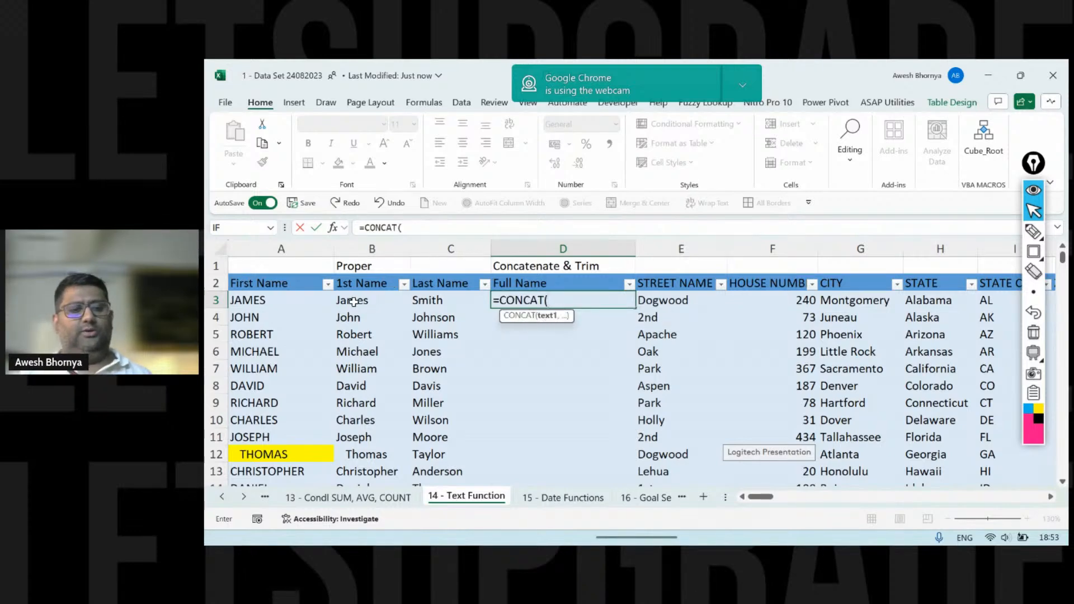
left_click(378, 301)
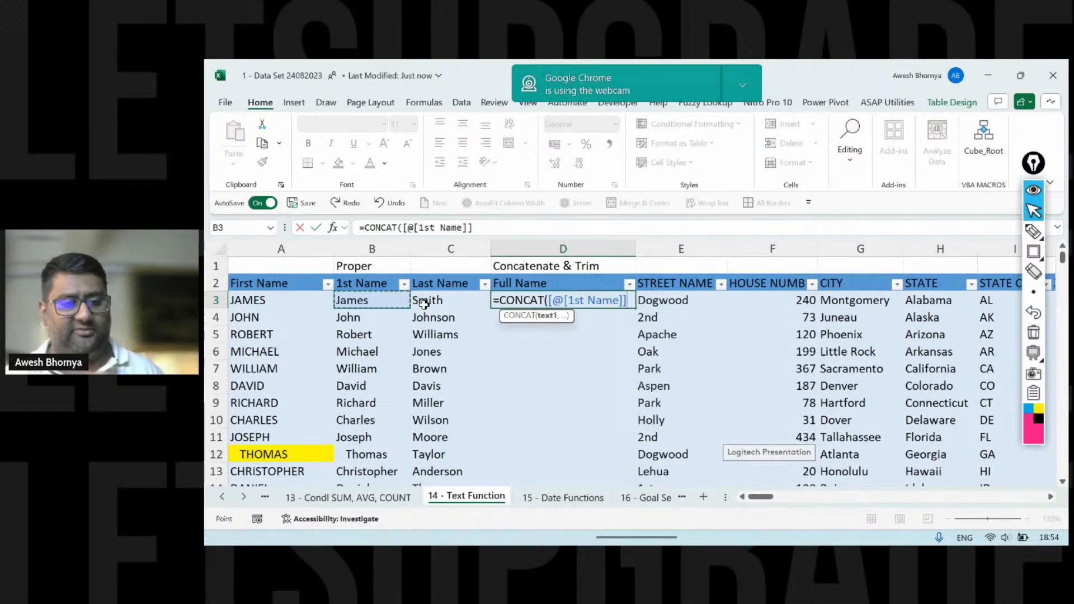
left_click_drag(392, 303, 433, 302)
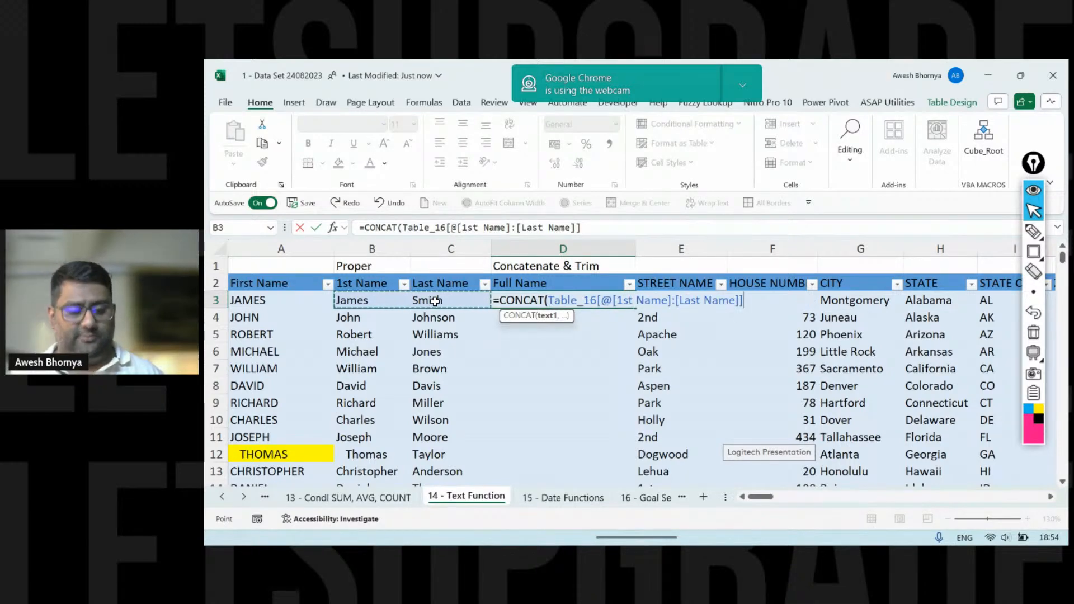
type(")")
key("Return")
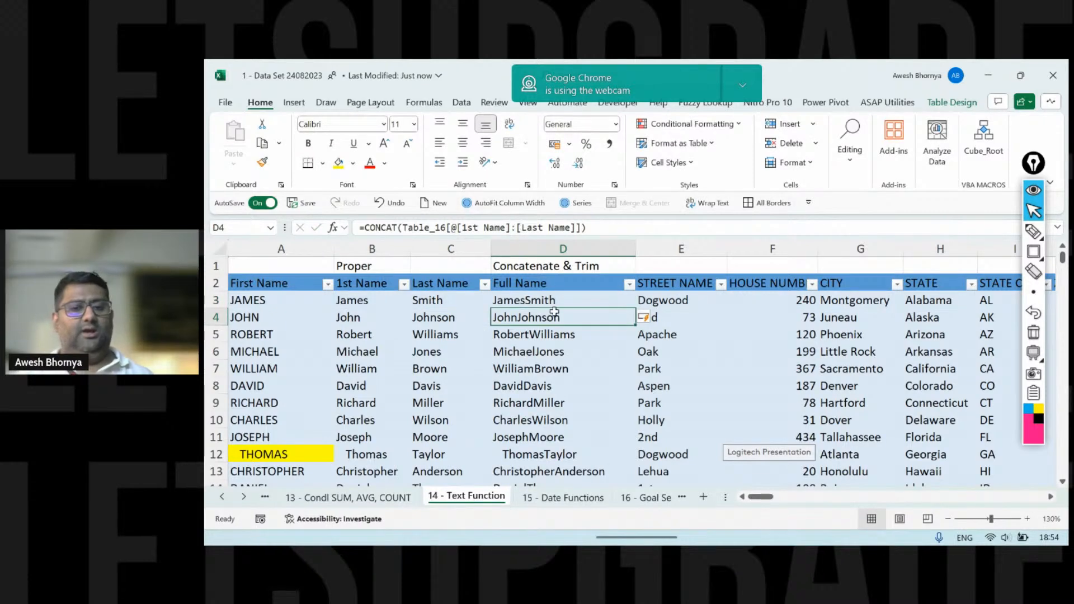
Check the spacing of the combined names down the Full Name column and inspect the formula in D3.
scroll(556, 302, "down", 1)
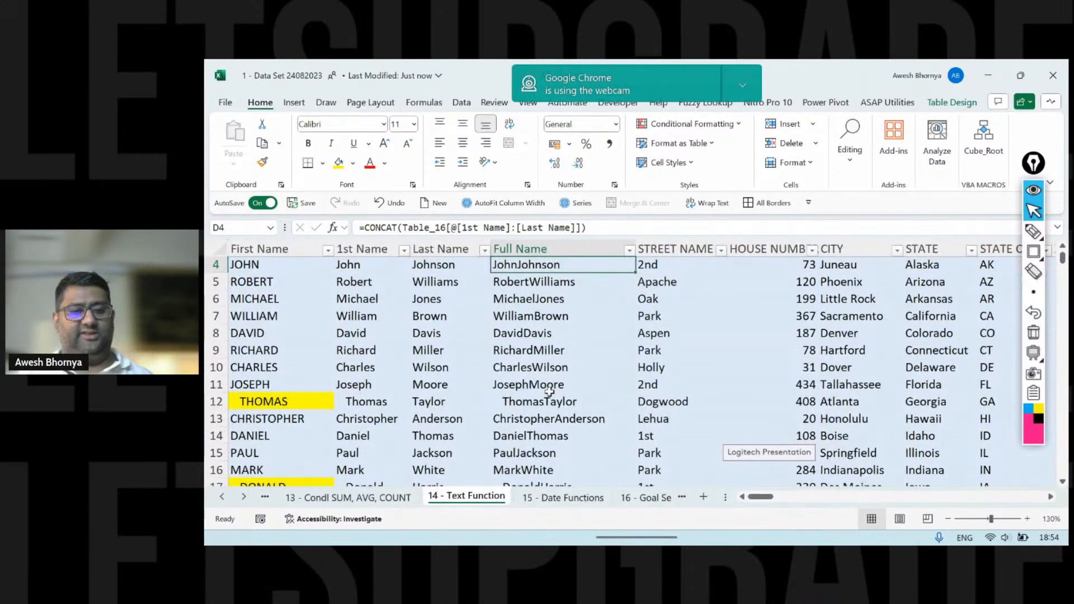
scroll(551, 392, "down", 2)
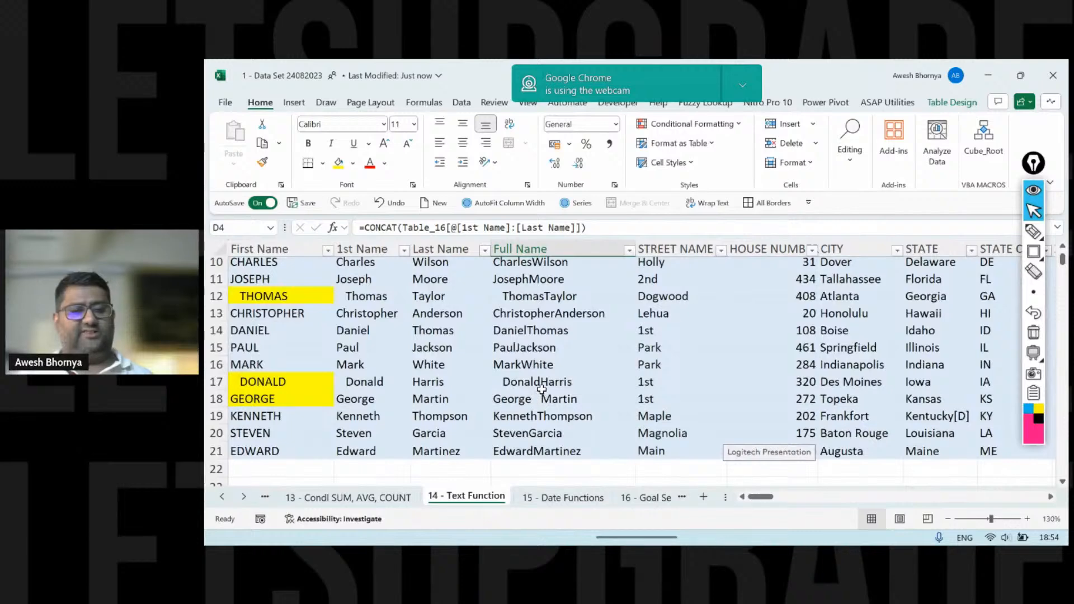
scroll(539, 393, "up", 3)
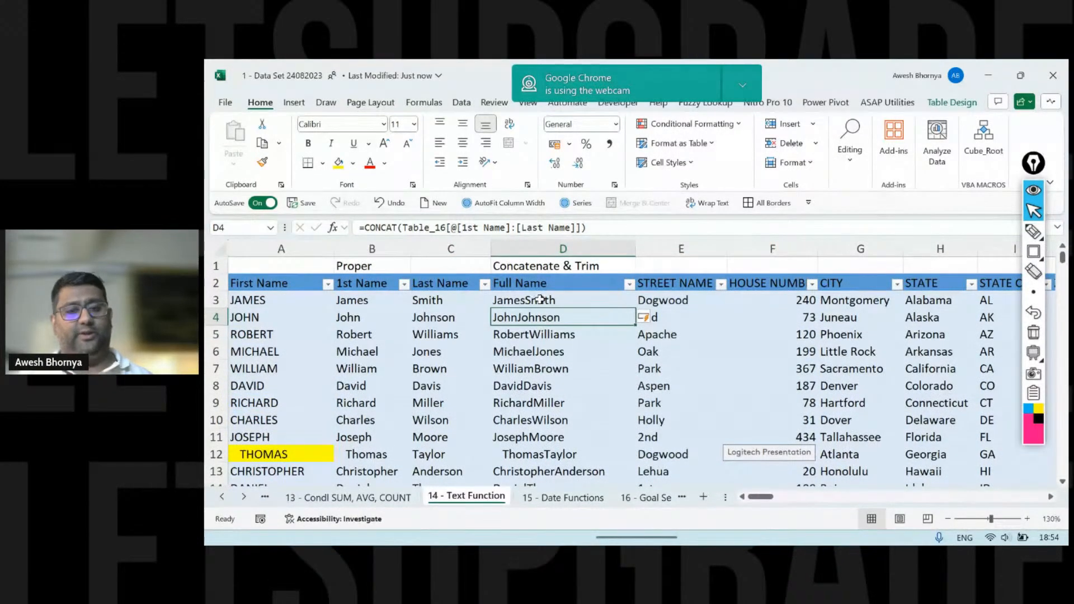
left_click(515, 300)
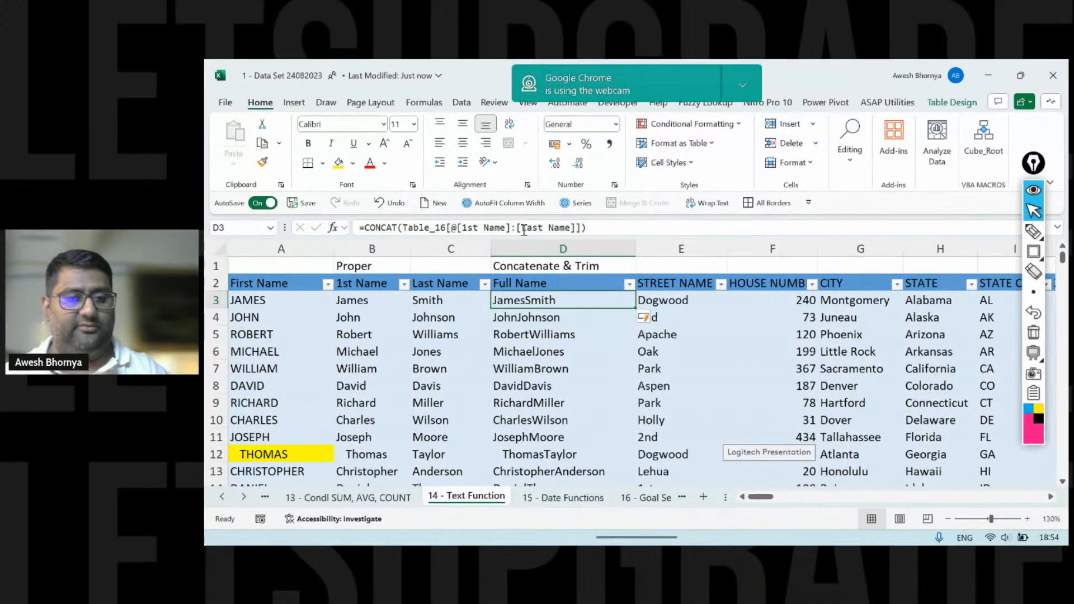
left_click(542, 227)
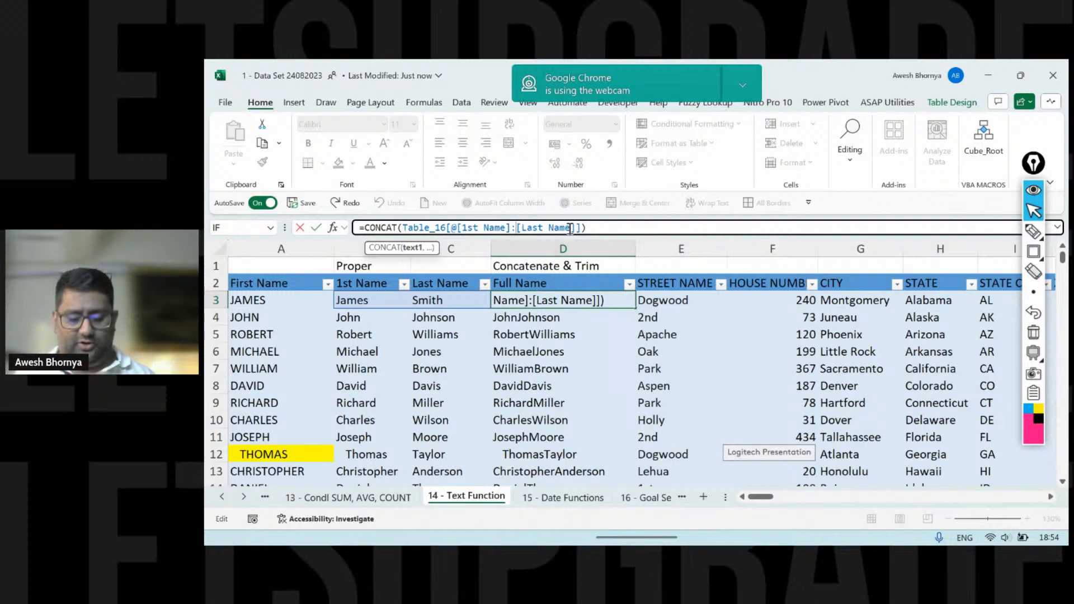
key("BackSpace")
key("BackSpace")
key("BackSpace")
key("BackSpace")
key("BackSpace")
key("BackSpace")
key("BackSpace")
key("BackSpace")
key("BackSpace")
key("BackSpace")
key("BackSpace")
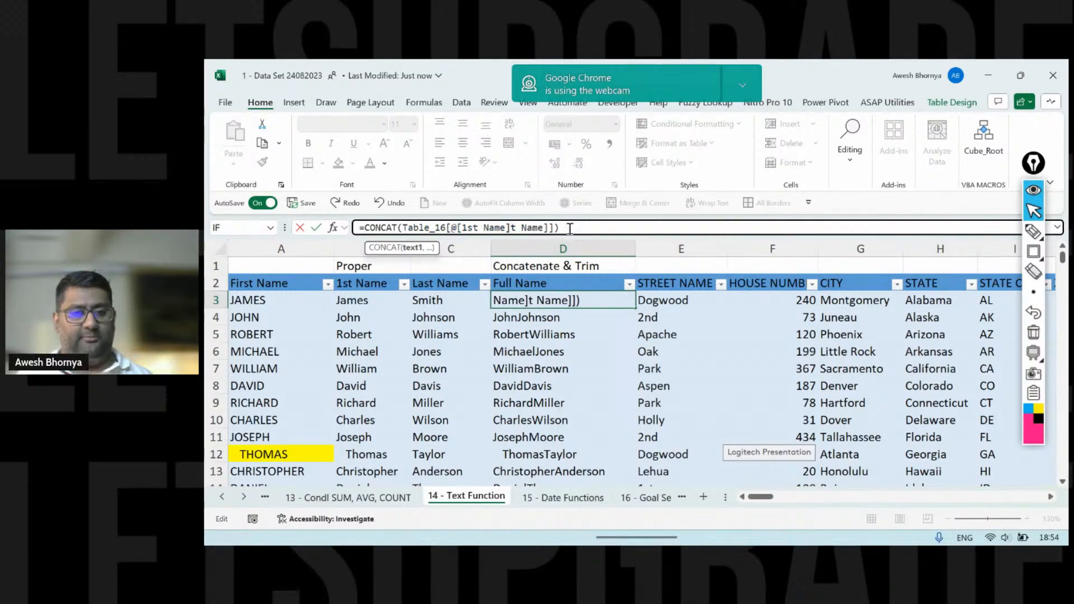
key("Delete")
key("Delete")
key("Delete")
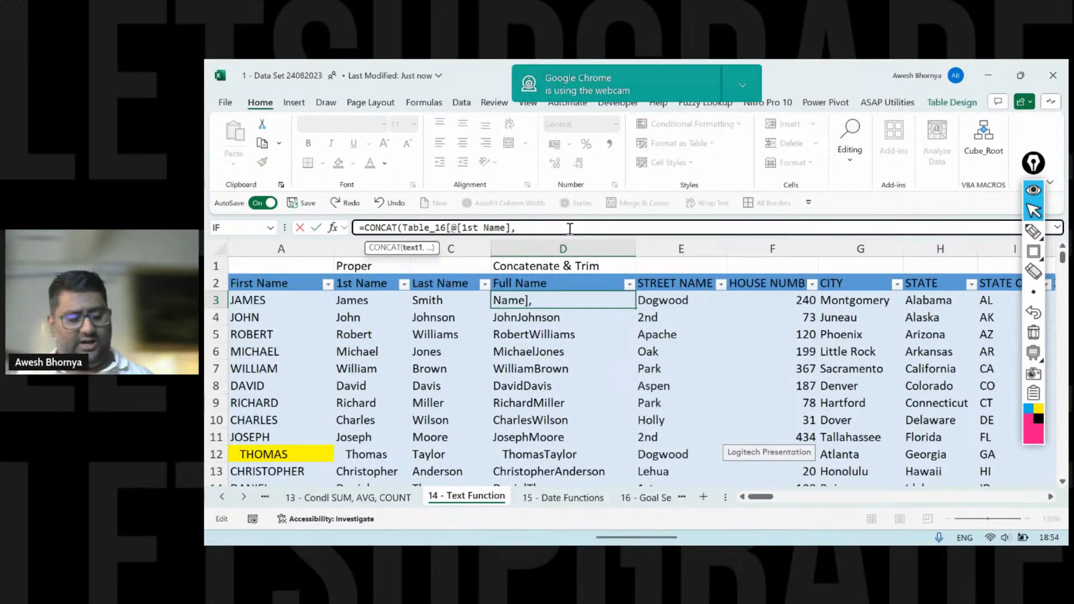
key("Escape")
Clear all formulas from the Full Name column of the table, starting at D3.
key("ctrl+shift+Down")
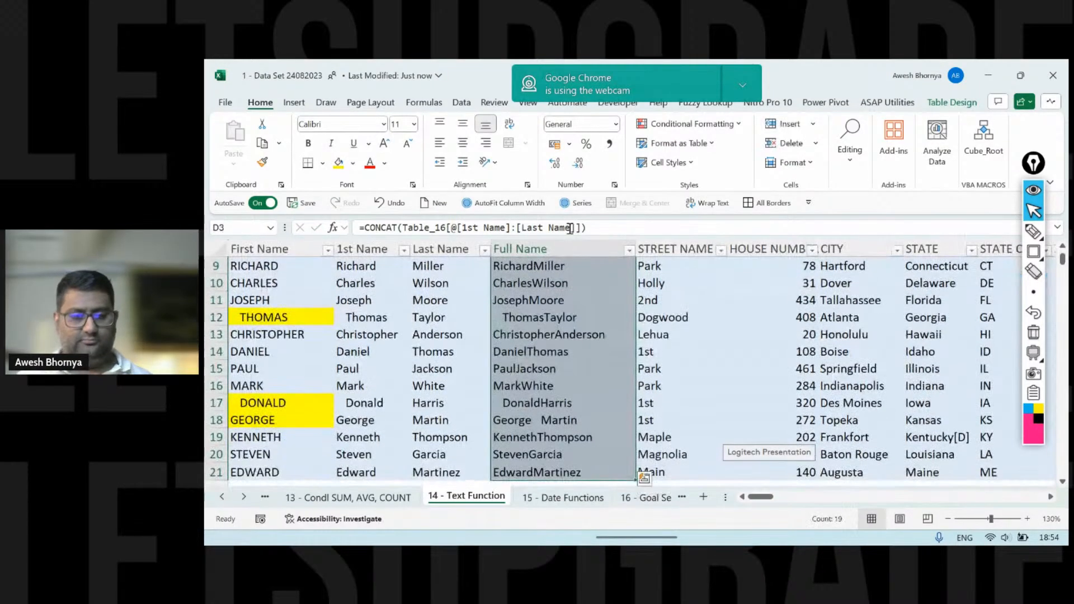
key("Delete")
key("Up")
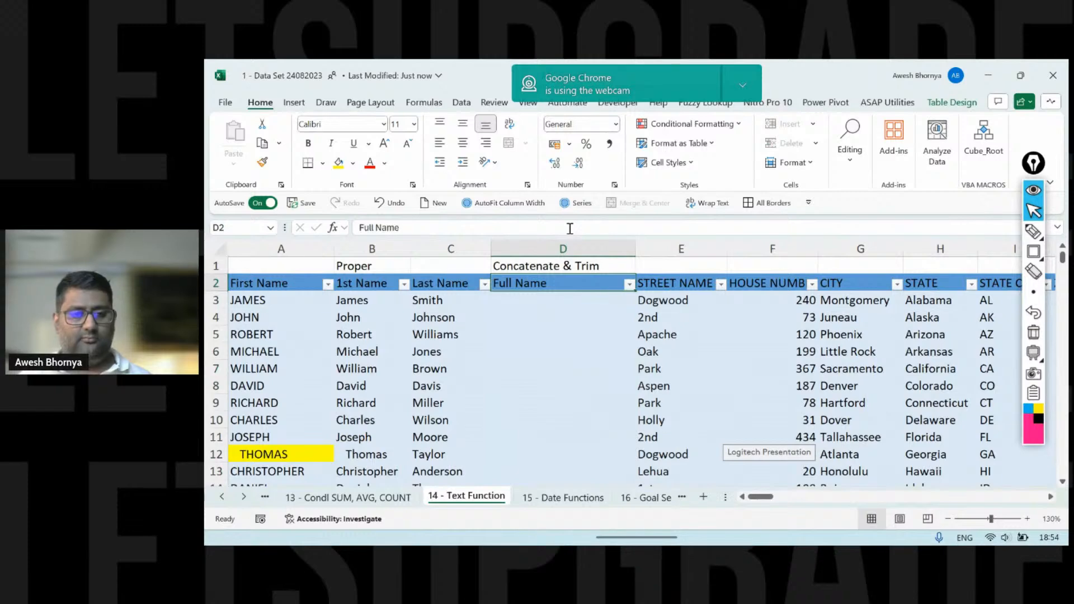
Fill the Full Name column with space-separated names by entering =CONCAT([@[1st Name]]," ",[@[Last Name]]) in D3.
key("Down")
type("concat")
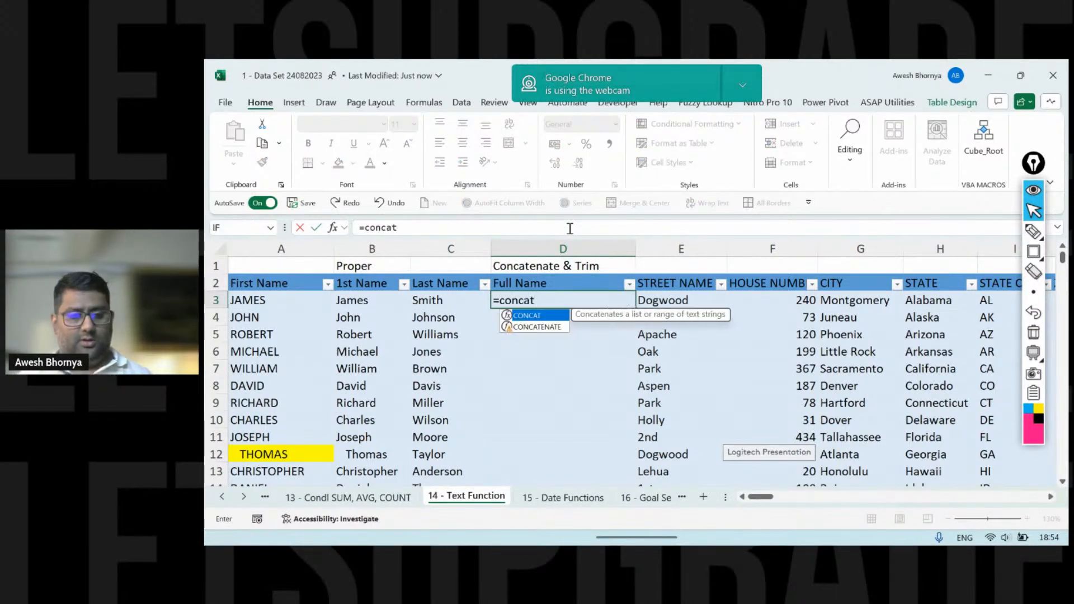
key("Tab")
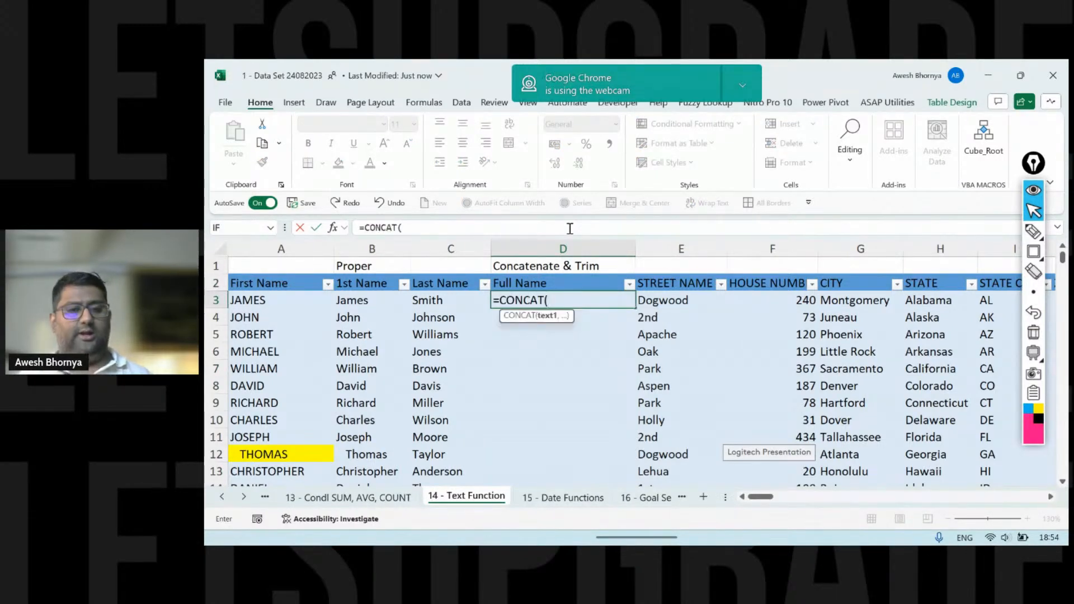
left_click(354, 299)
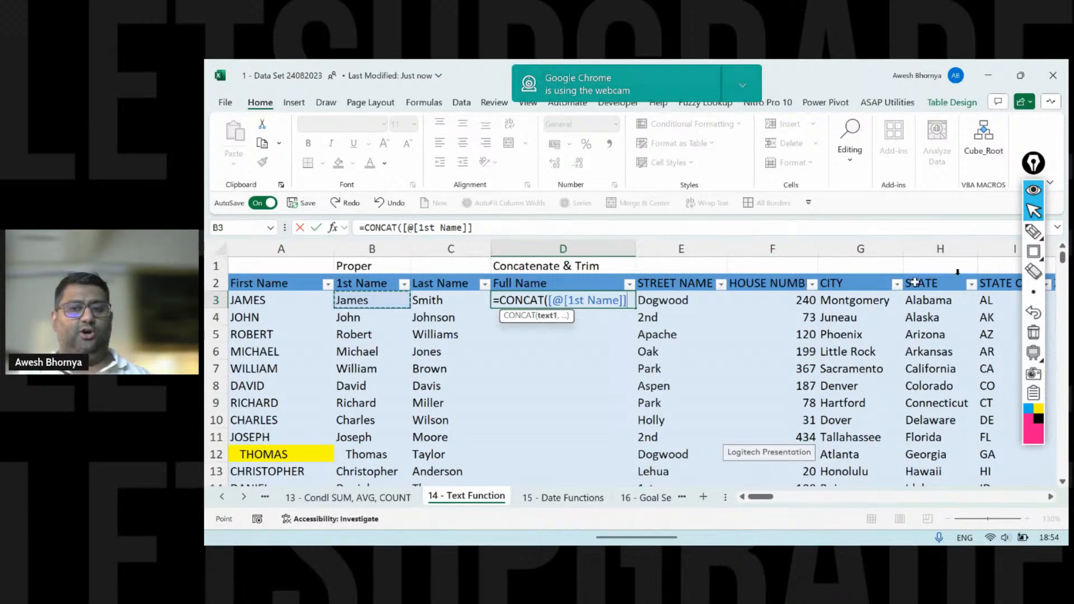
mouse_move(1045, 234)
type(",")
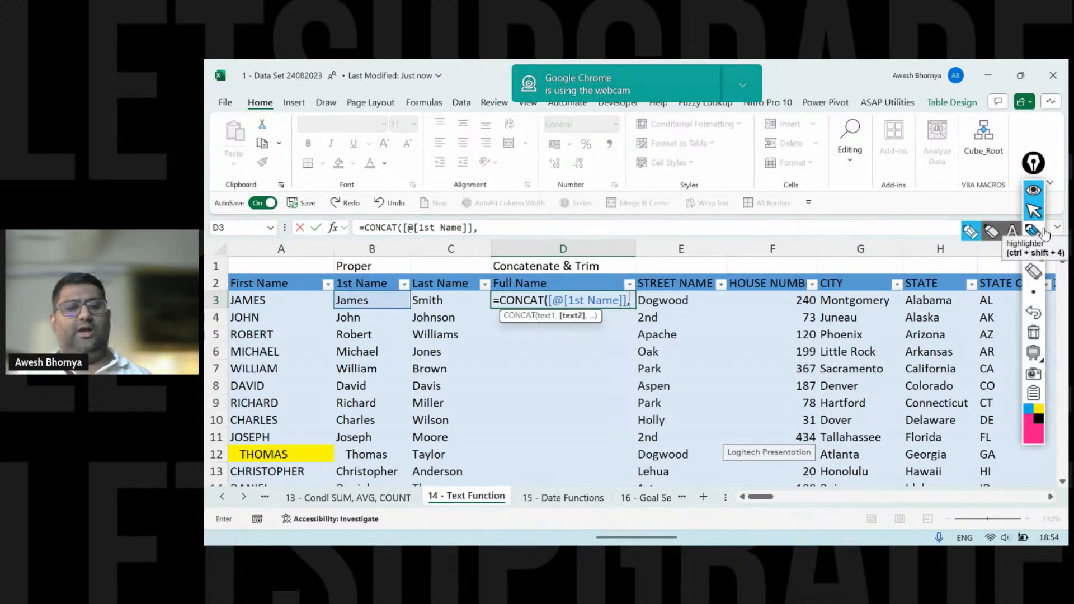
type("\"")
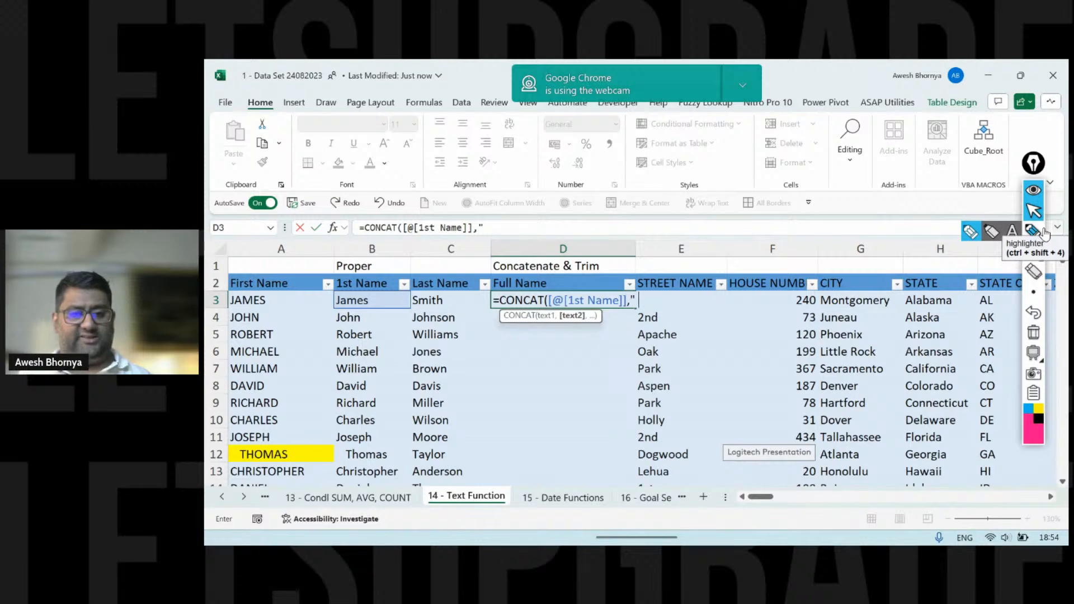
type(" \",")
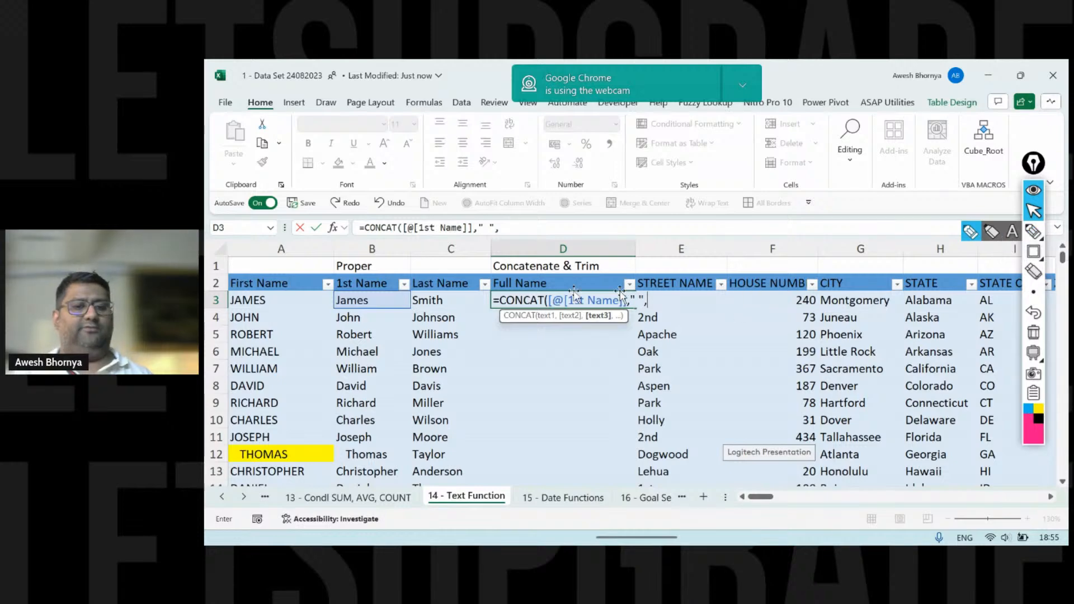
left_click(442, 300)
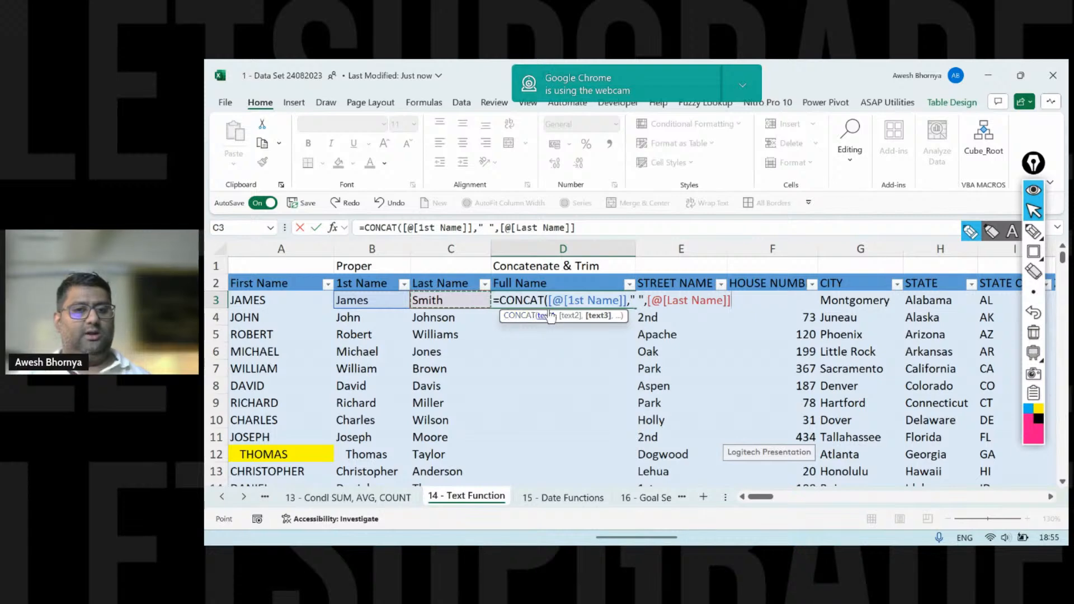
type(")")
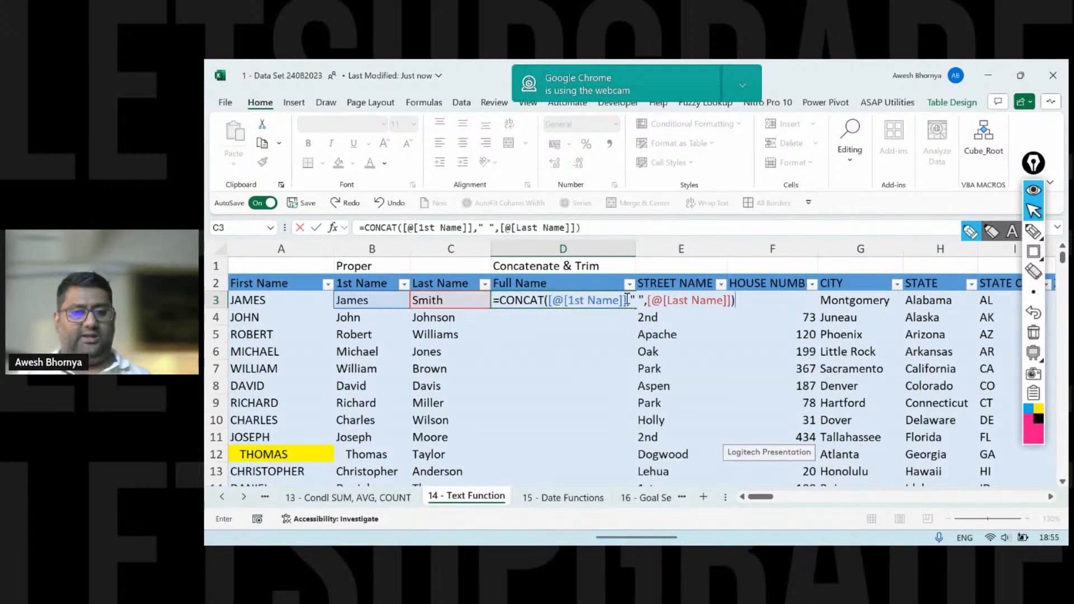
key("Return")
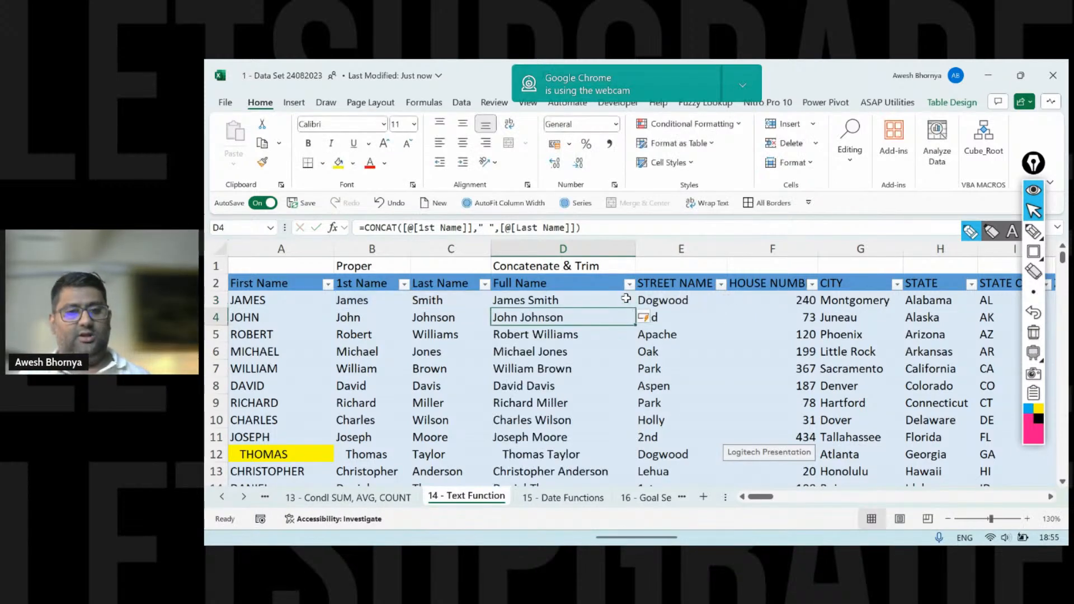
Wrap the D3 formula in TRIM as =TRIM(CONCAT([@[1st Name]]," ",[@[Last Name]])) and check the Full Name column.
left_click(550, 304)
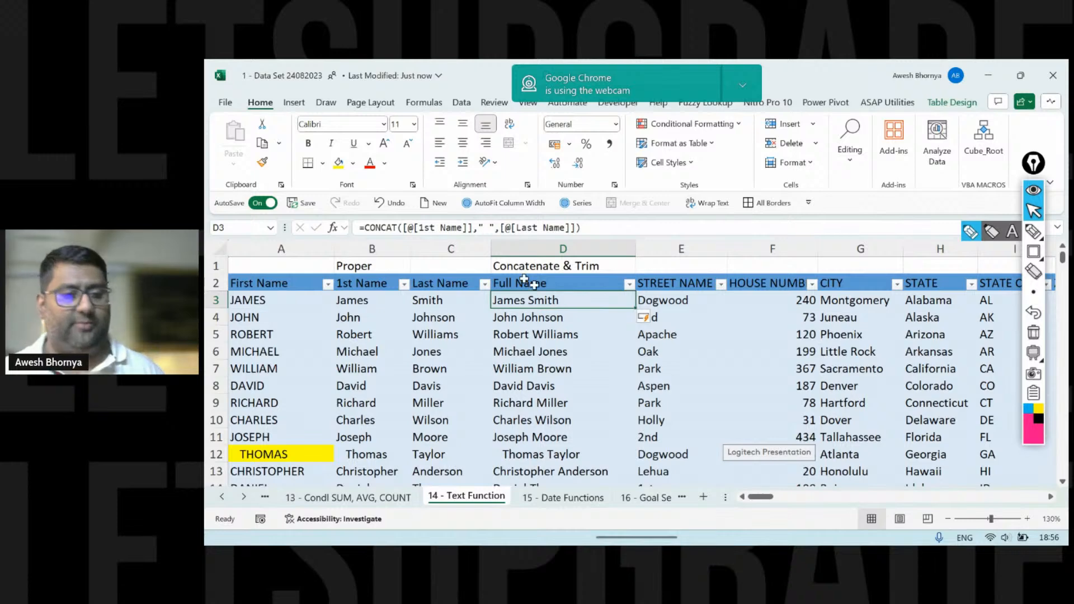
left_click(366, 226)
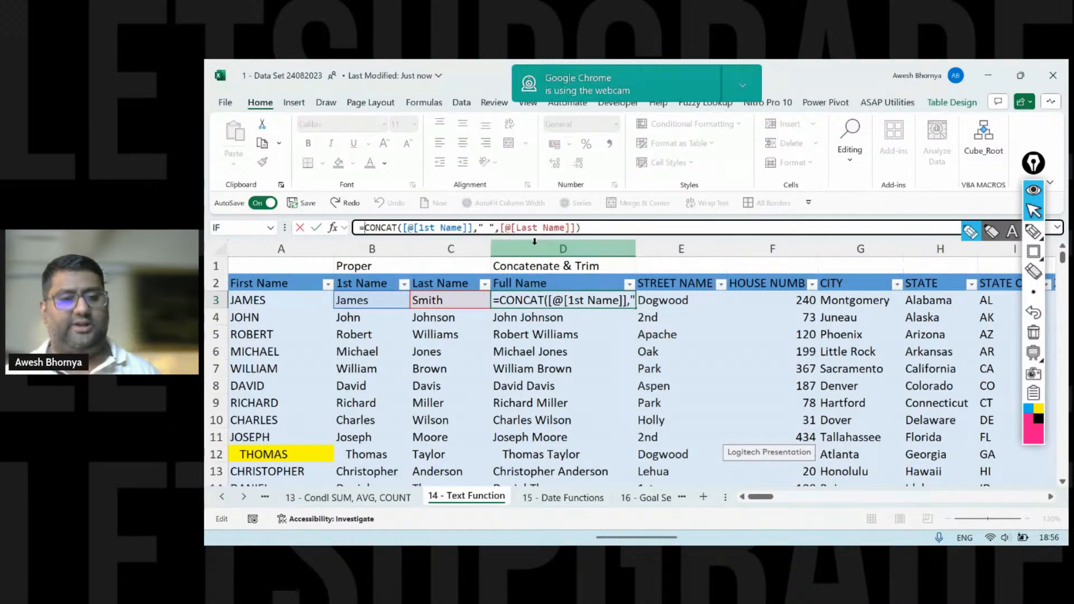
type("TRIM(")
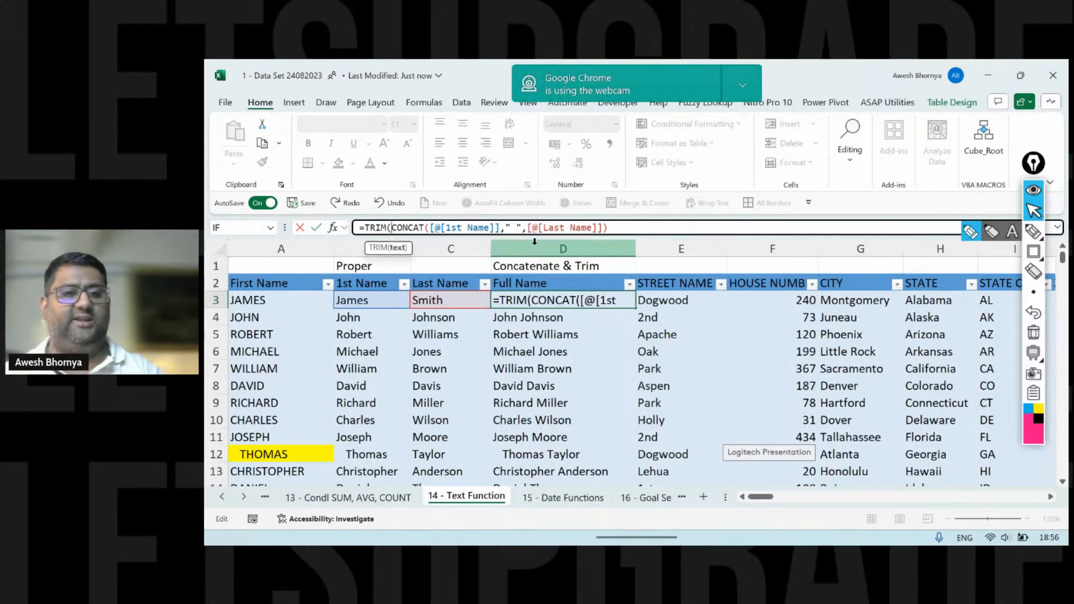
left_click(618, 228)
type(")")
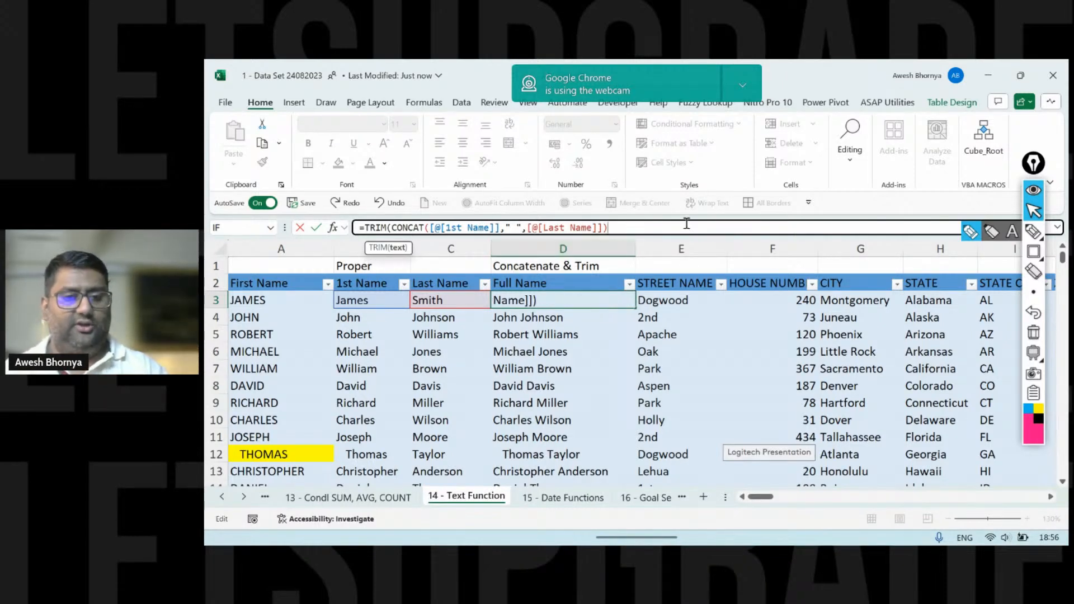
type(")")
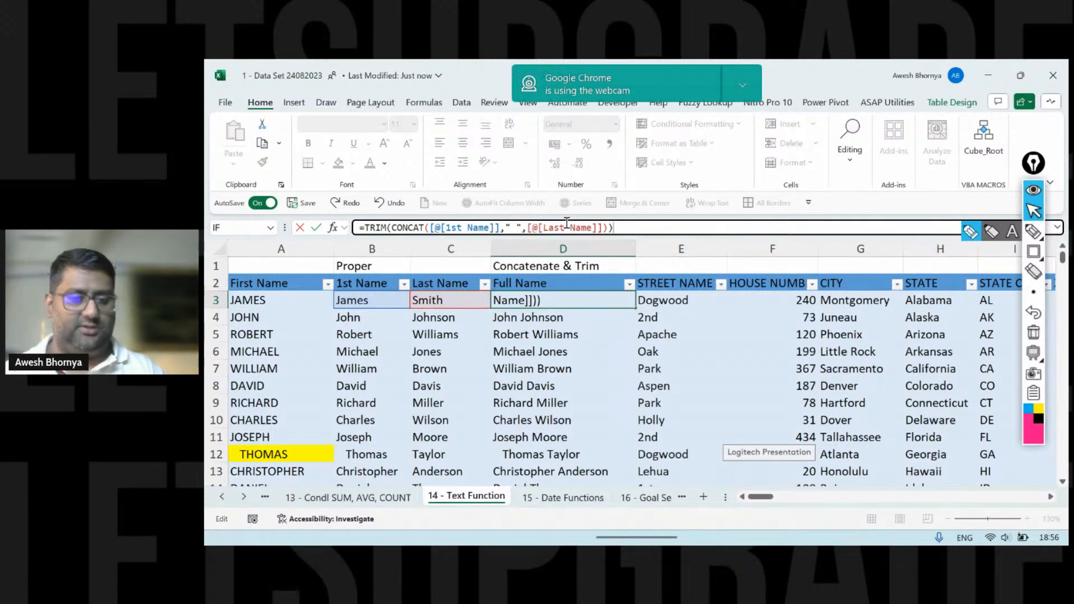
key("Return")
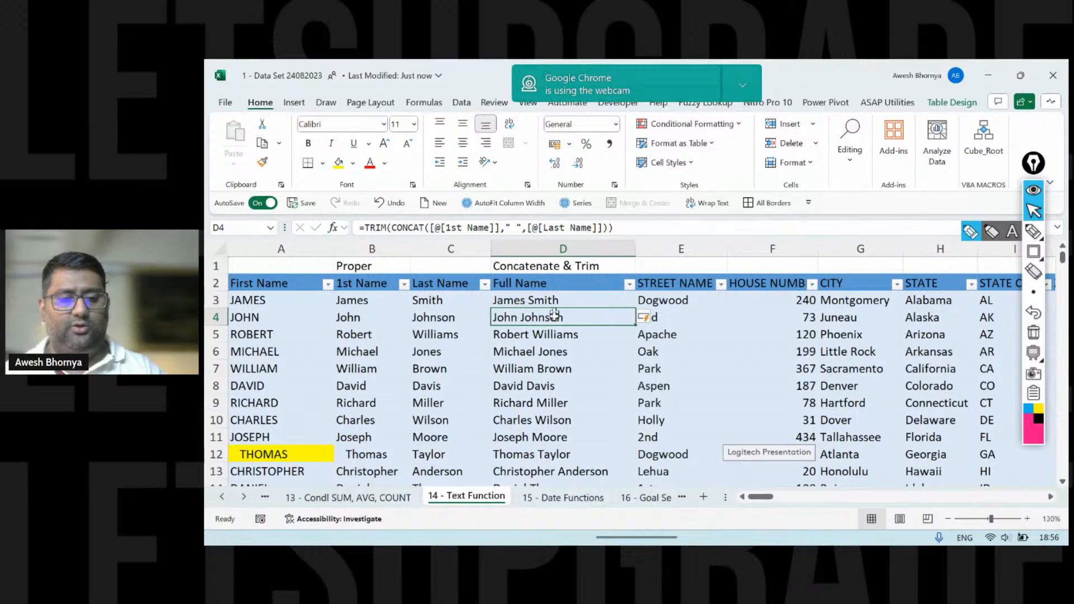
scroll(554, 327, "down", 2)
scroll(554, 328, "down", 2)
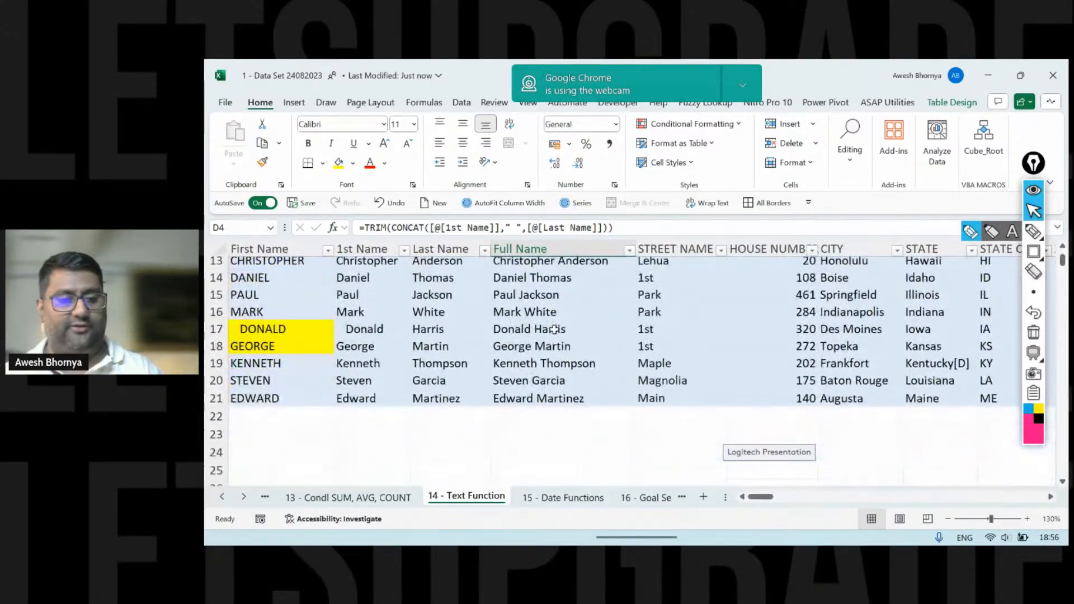
scroll(554, 329, "up", 4)
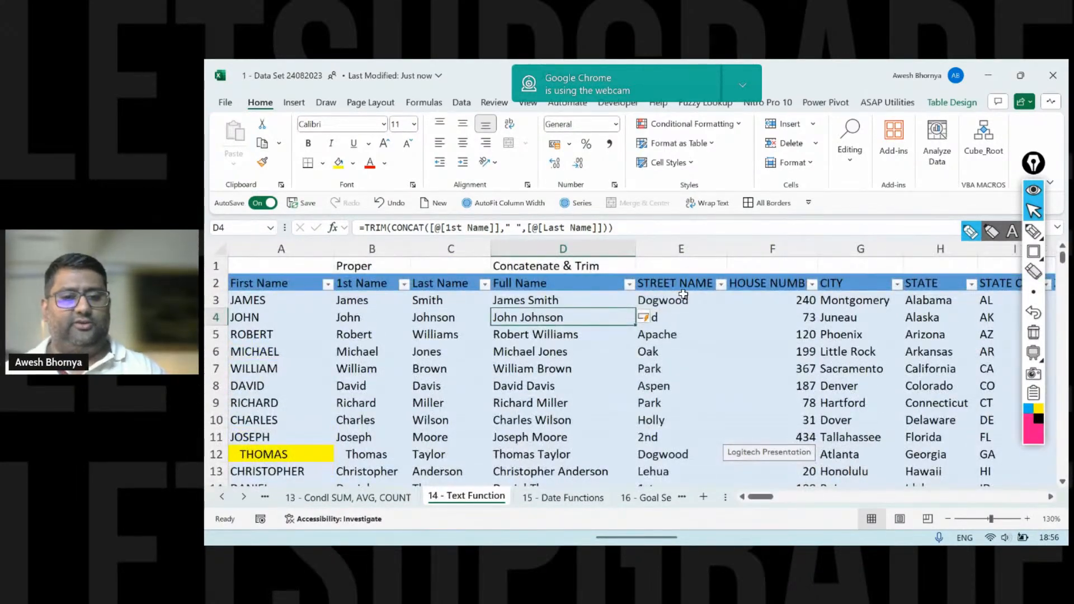
Look over the address columns from STREET NAME to ZIP CODES and the Full Address column under the Textjoin heading.
left_click(673, 301)
key("Right")
key("Right")
key("Right")
key("Right")
key("Right")
key("Right")
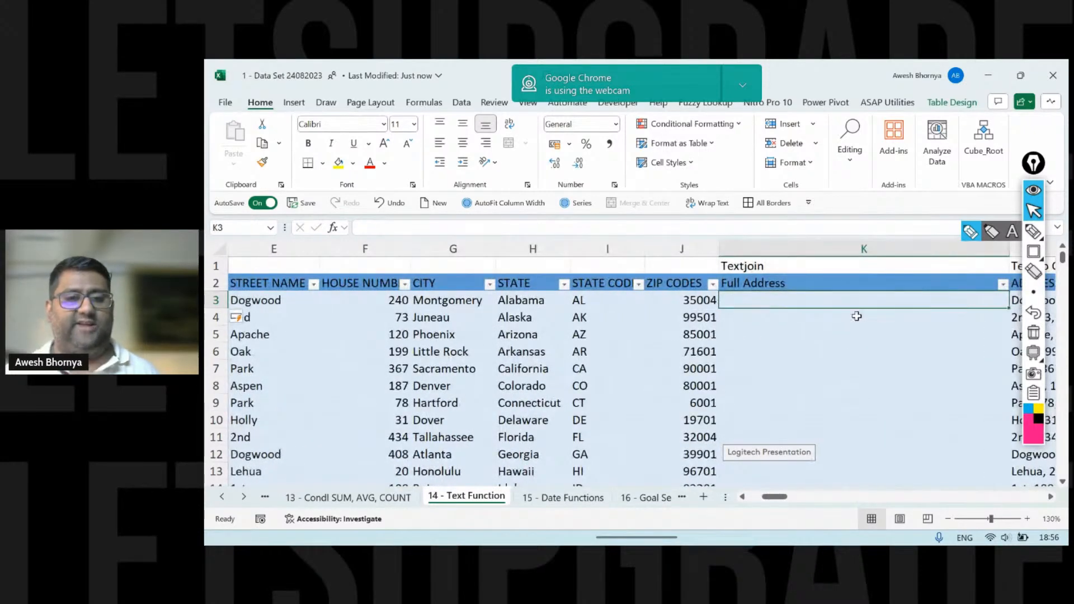
left_click(247, 307)
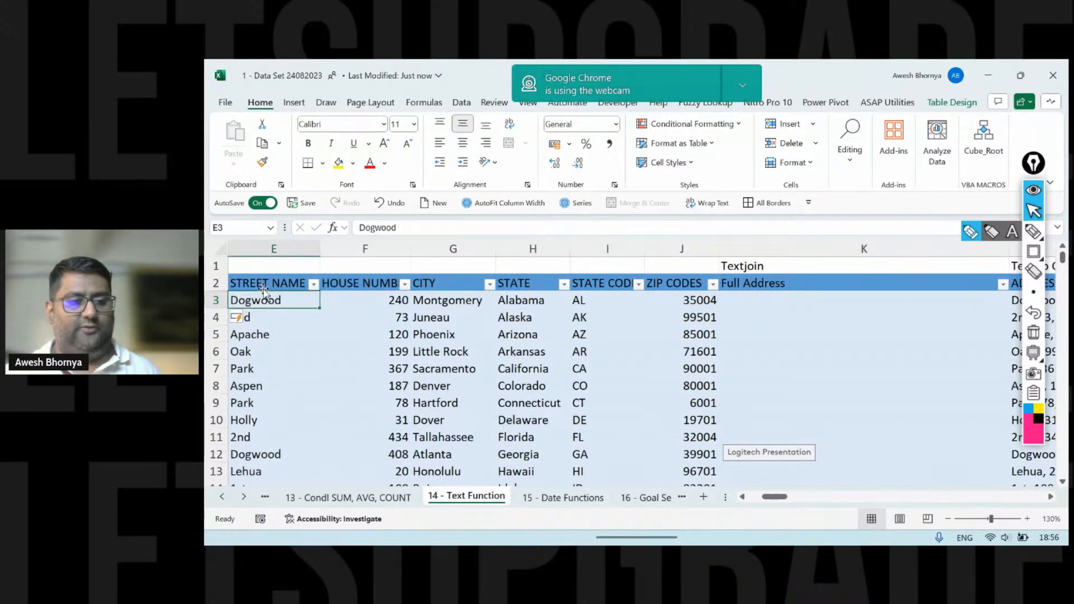
left_click(265, 284)
scroll(585, 361, "down", 1)
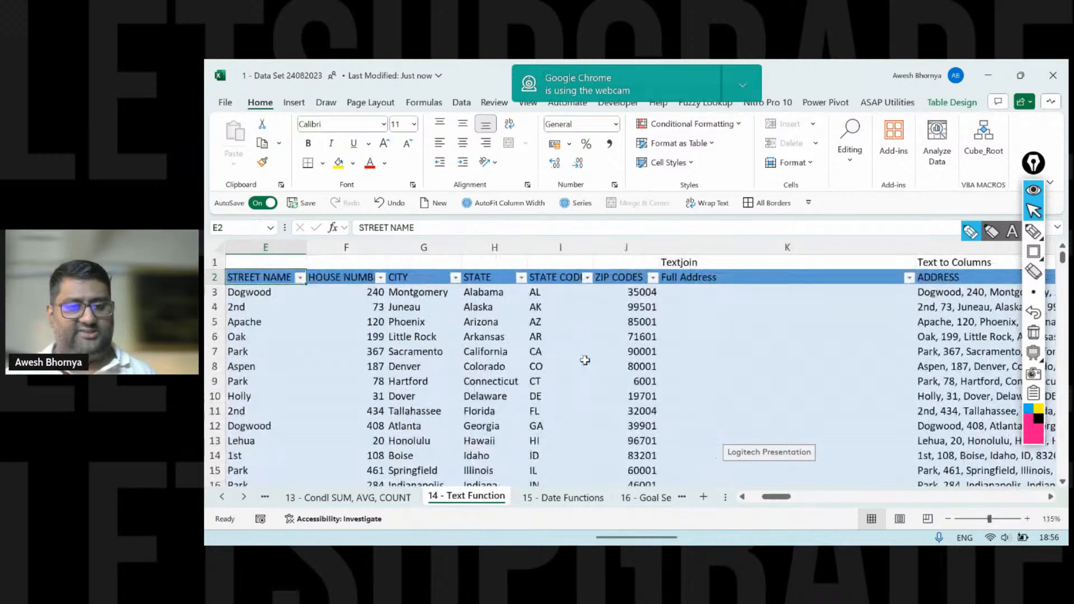
left_click_drag(784, 498, 780, 498)
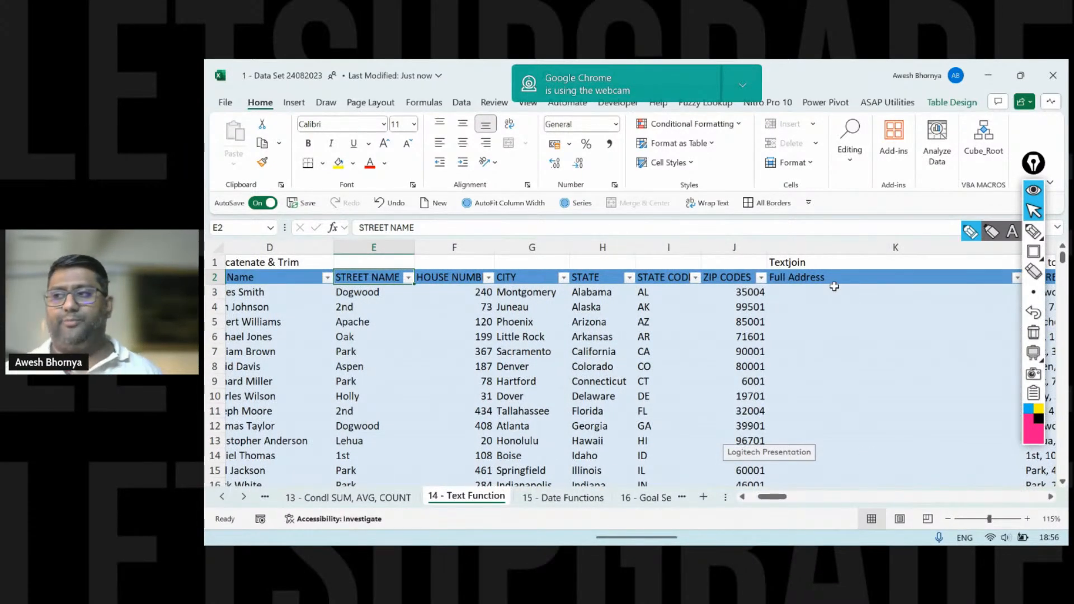
Go through the first record's full name, street name, house number, city, state, state code and ZIP code cells.
left_click(252, 292)
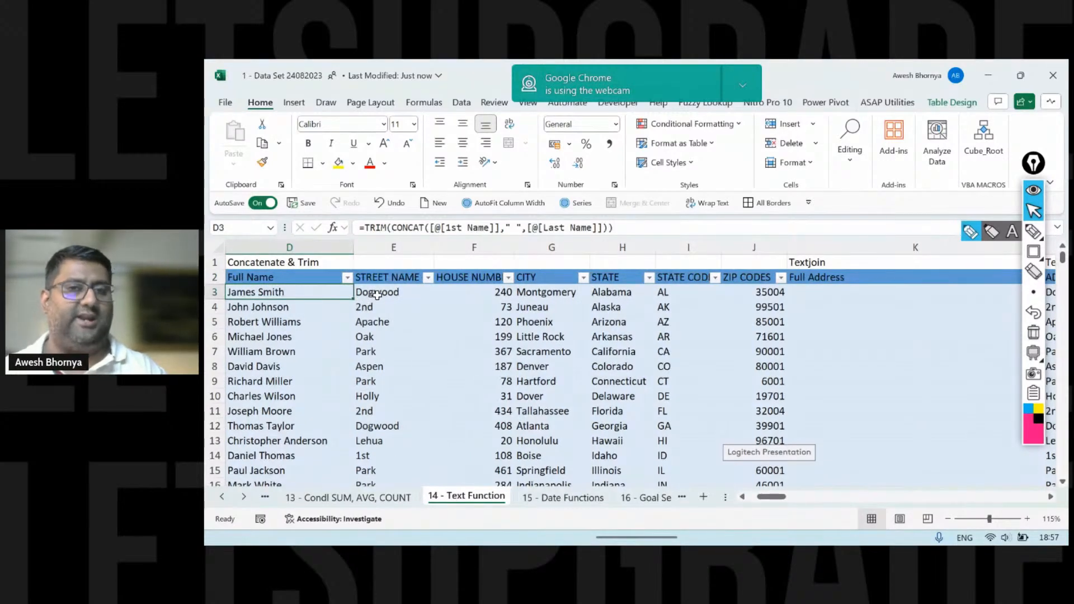
left_click(410, 289)
left_click(526, 297)
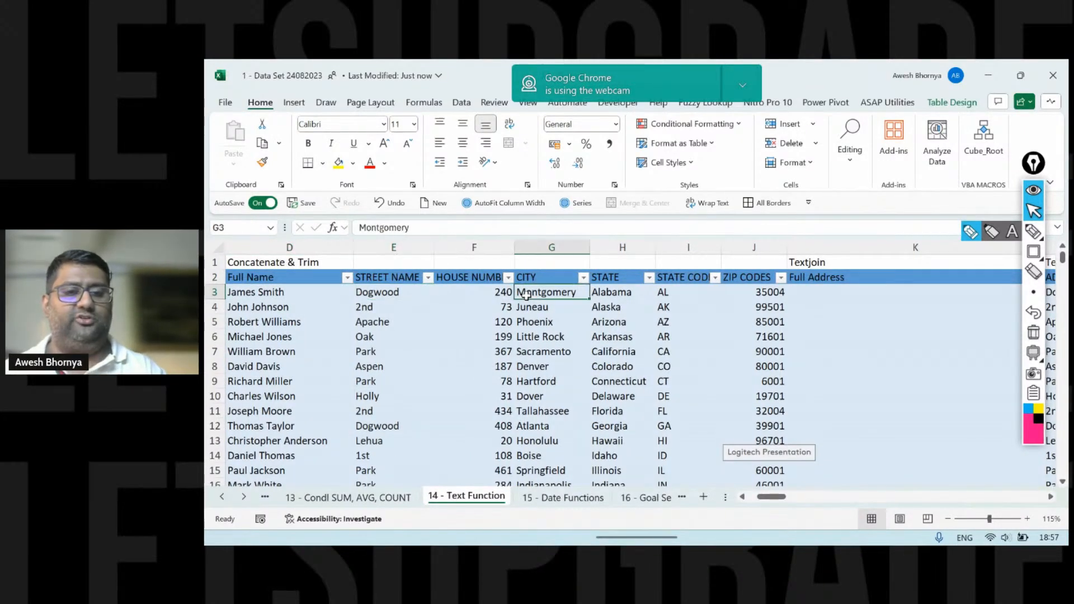
left_click(486, 296)
left_click(545, 296)
left_click(621, 295)
left_click(687, 294)
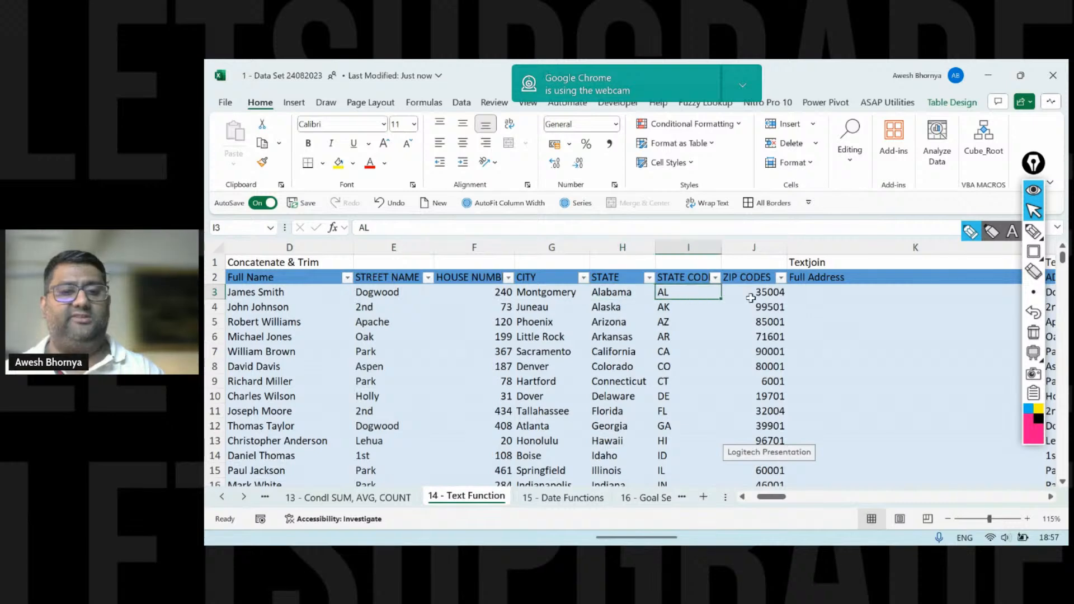
left_click(752, 296)
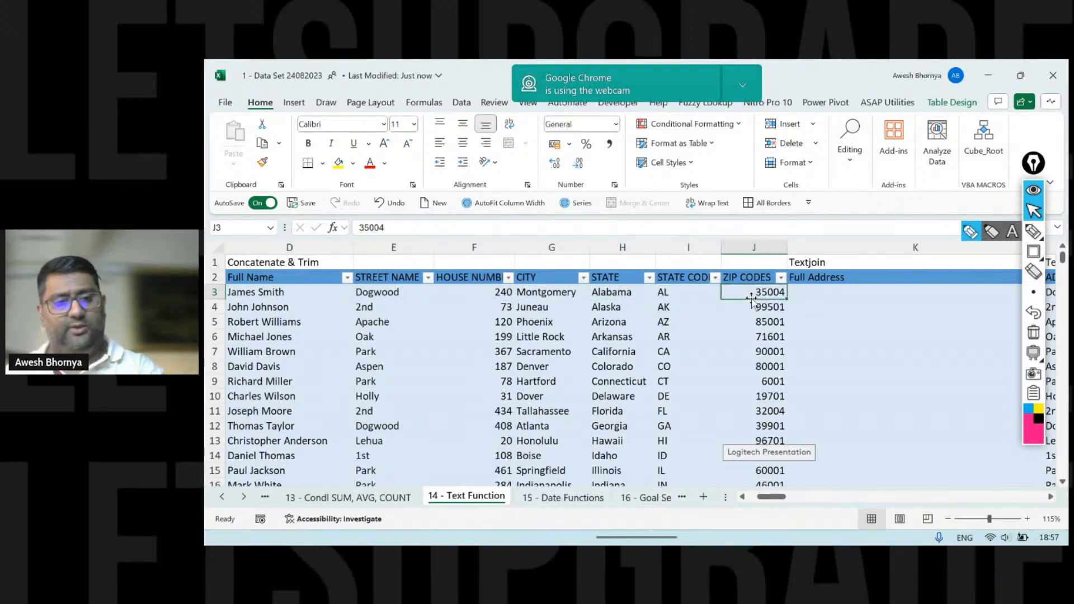
left_click(380, 292)
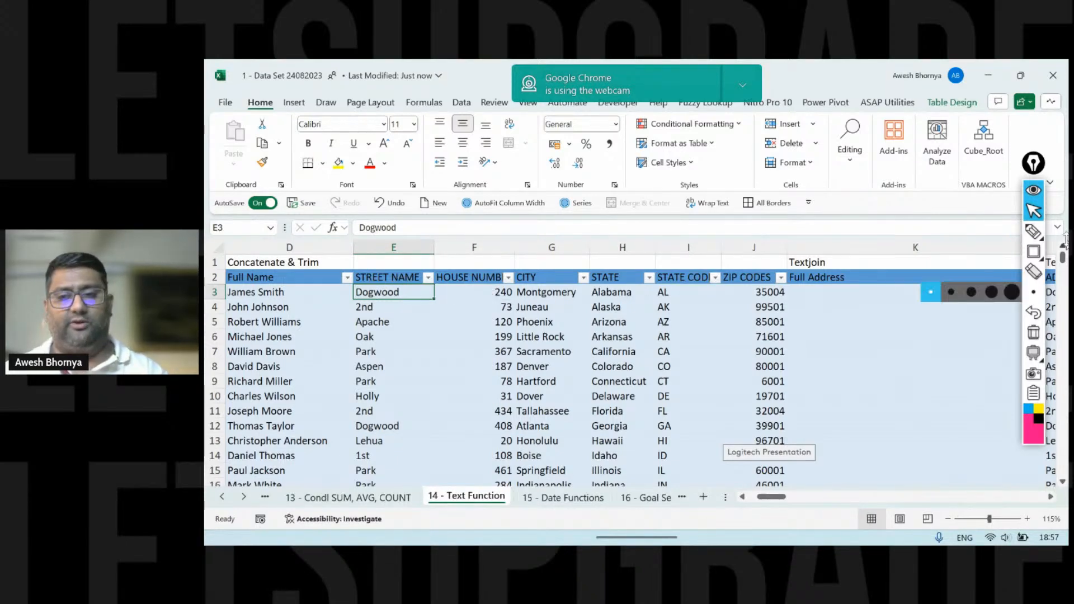
Handwrite the first record's street name and house number run together, with an arrow between them pointing to the underlined word "Delimiter".
left_click(1034, 231)
mouse_move(795, 320)
left_mouse_down()
mouse_move(799, 352)
mouse_move(816, 336)
left_mouse_up()
left_click_drag(833, 325, 832, 382)
mouse_move(845, 324)
left_mouse_down()
mouse_move(850, 341)
mouse_move(887, 336)
mouse_move(926, 310)
mouse_move(950, 325)
mouse_move(943, 333)
mouse_move(964, 336)
mouse_move(972, 308)
left_mouse_up()
mouse_move(927, 334)
left_mouse_down()
mouse_move(933, 376)
mouse_move(906, 431)
mouse_move(1007, 400)
left_mouse_up()
left_click_drag(916, 447, 1014, 419)
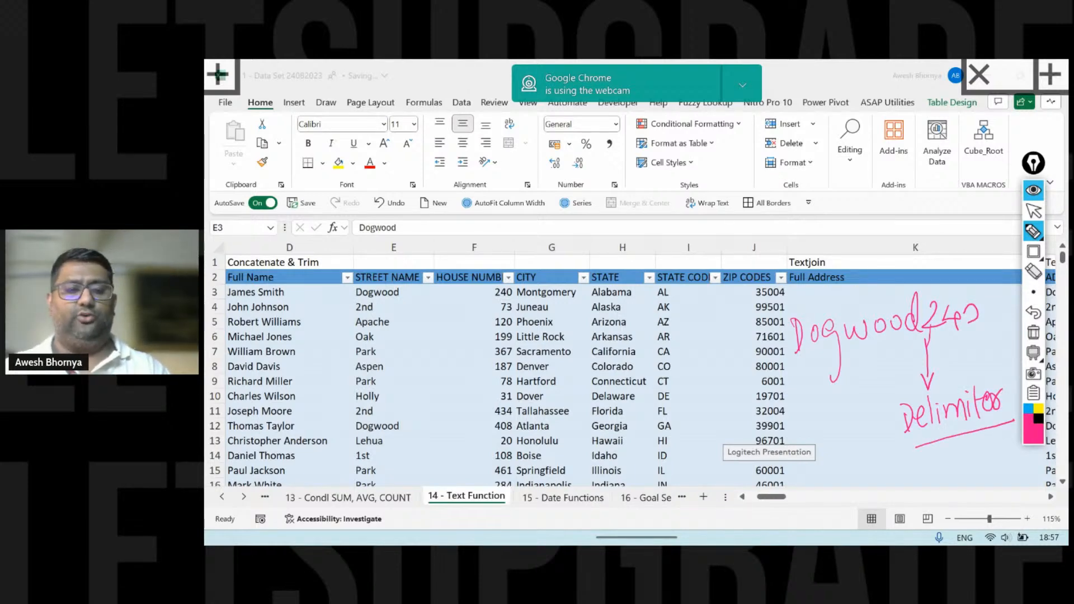
Handwrite "Concat" above the table and tick each of the six address columns from STREET NAME to ZIP CODES.
mouse_move(709, 211)
left_mouse_down()
mouse_move(728, 238)
mouse_move(774, 247)
left_mouse_up()
left_click_drag(762, 230, 789, 221)
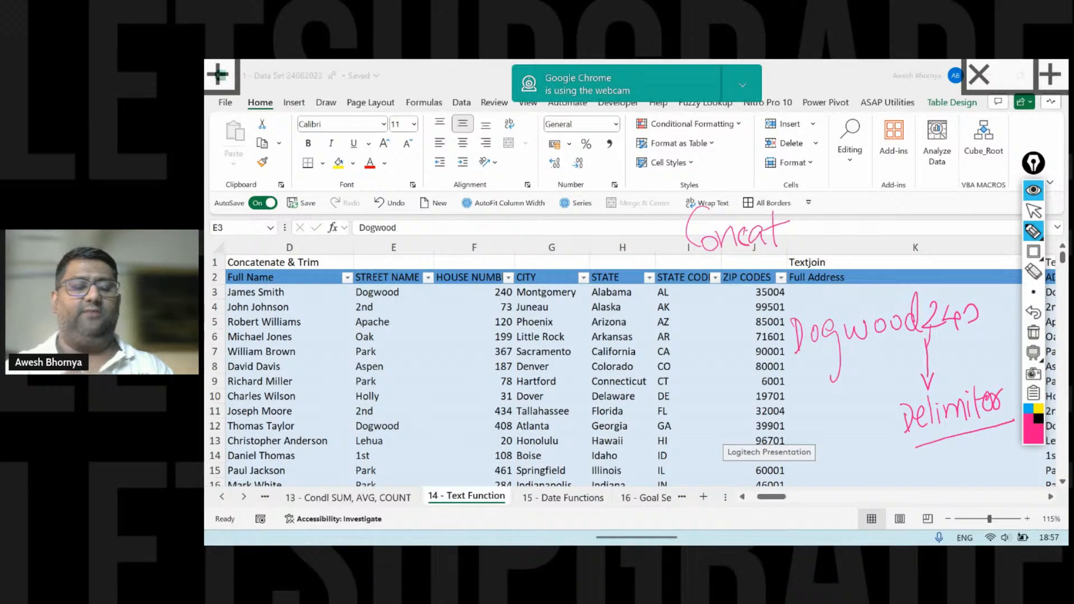
mouse_move(391, 261)
left_mouse_down()
mouse_move(430, 237)
mouse_move(559, 250)
left_mouse_up()
mouse_move(582, 271)
left_mouse_down()
mouse_move(610, 252)
mouse_move(744, 260)
left_mouse_up()
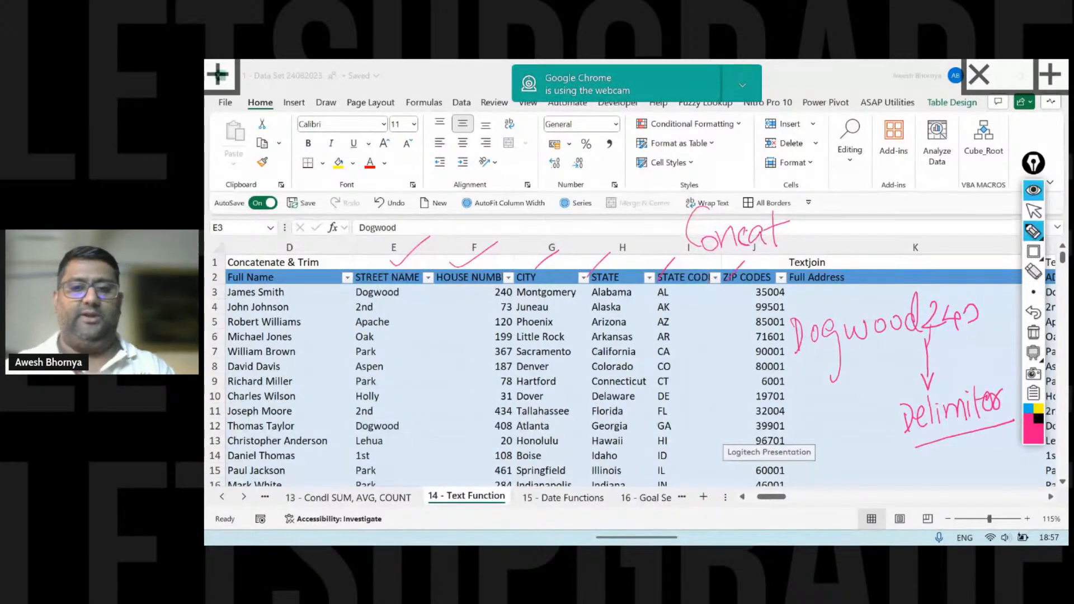
Write "6 + 5" by hand beside the "Concat" note and circle both numbers.
mouse_move(842, 199)
left_mouse_down()
mouse_move(817, 241)
mouse_move(834, 218)
left_mouse_up()
mouse_move(834, 182)
left_mouse_down()
mouse_move(814, 260)
mouse_move(828, 177)
left_mouse_up()
mouse_move(873, 231)
left_mouse_down()
mouse_move(904, 222)
mouse_move(884, 253)
left_mouse_up()
left_click_drag(943, 199, 918, 246)
mouse_move(923, 184)
left_mouse_down()
mouse_move(912, 257)
mouse_move(951, 182)
left_mouse_up()
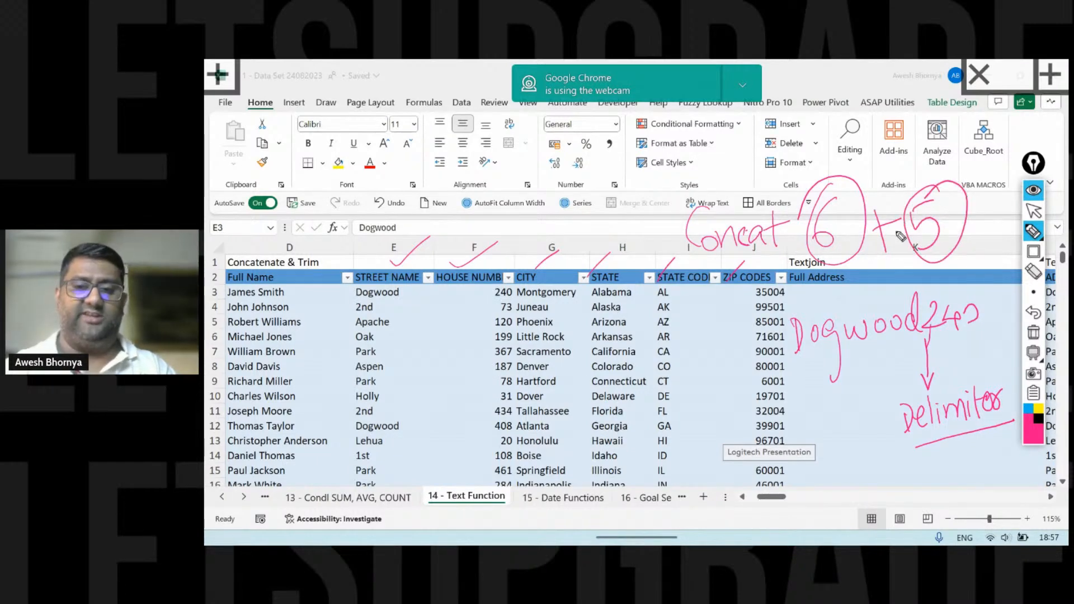
Write and circle "11" by hand below the "6 + 5" note, clear all the handwriting and return to the normal pointer.
mouse_move(856, 282)
left_mouse_down()
mouse_move(860, 307)
mouse_move(874, 309)
left_mouse_up()
mouse_move(862, 257)
left_mouse_down()
mouse_move(837, 274)
mouse_move(881, 260)
left_mouse_up()
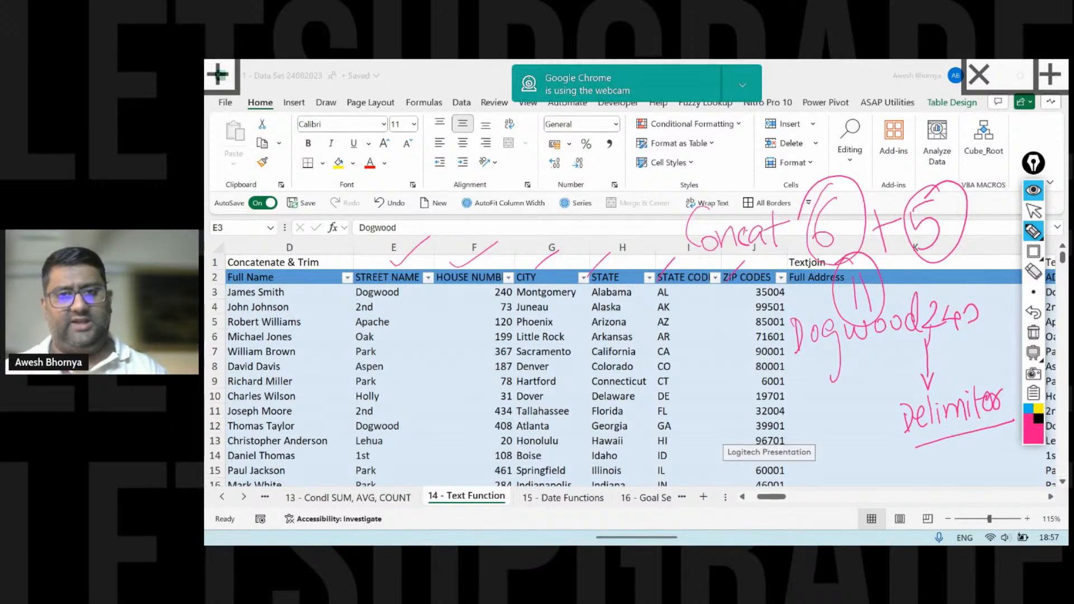
left_click(1033, 332)
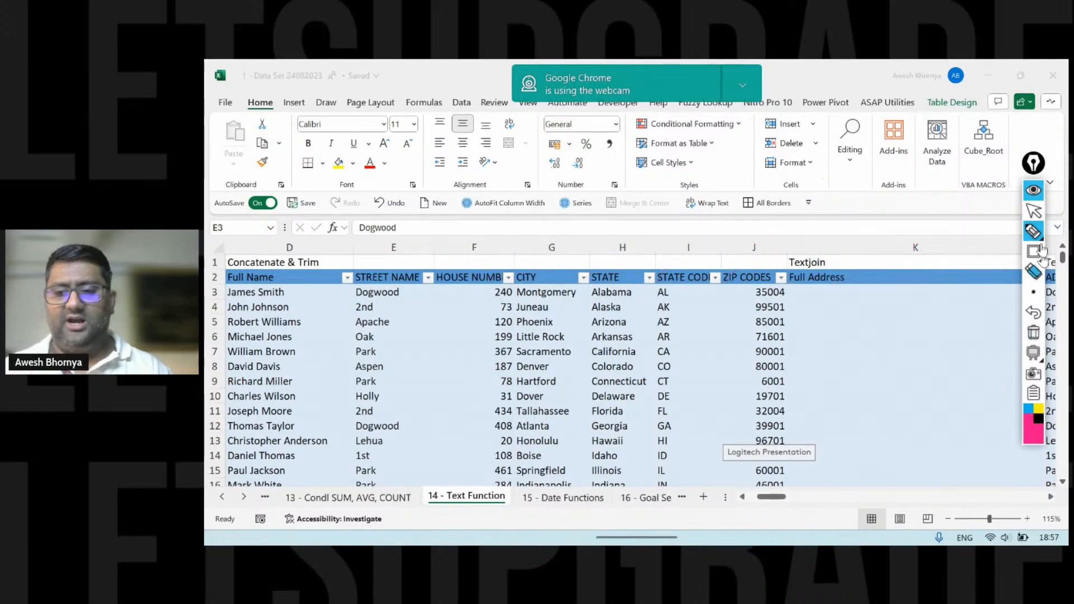
left_click(1035, 213)
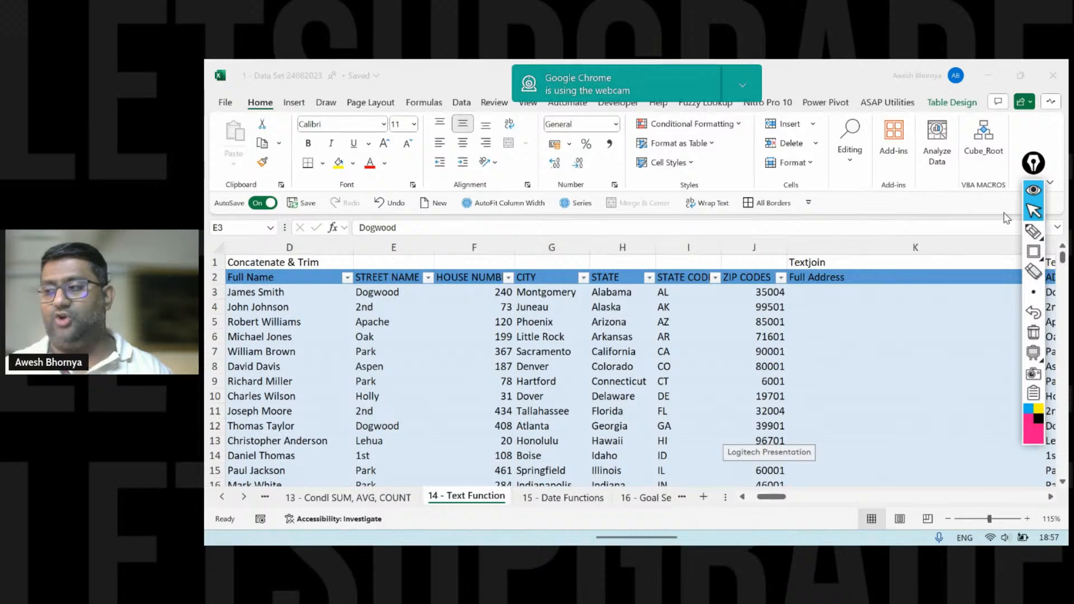
Begin a TEXTJOIN formula in the first Full Address cell, K3.
left_click(855, 290)
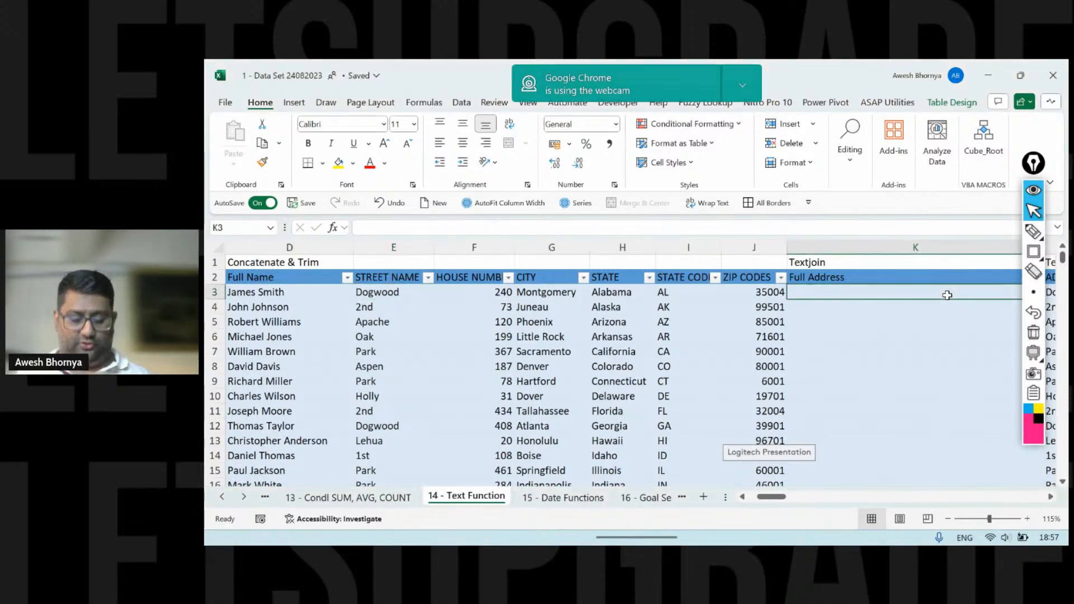
type("=text")
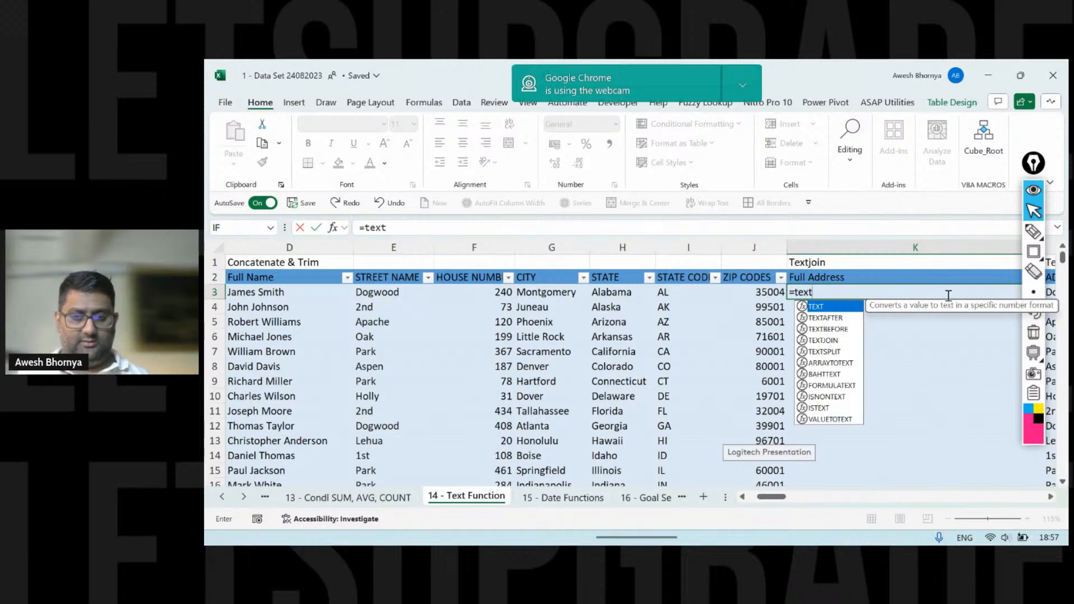
key("Down")
key("Down")
key("Down")
key("Tab")
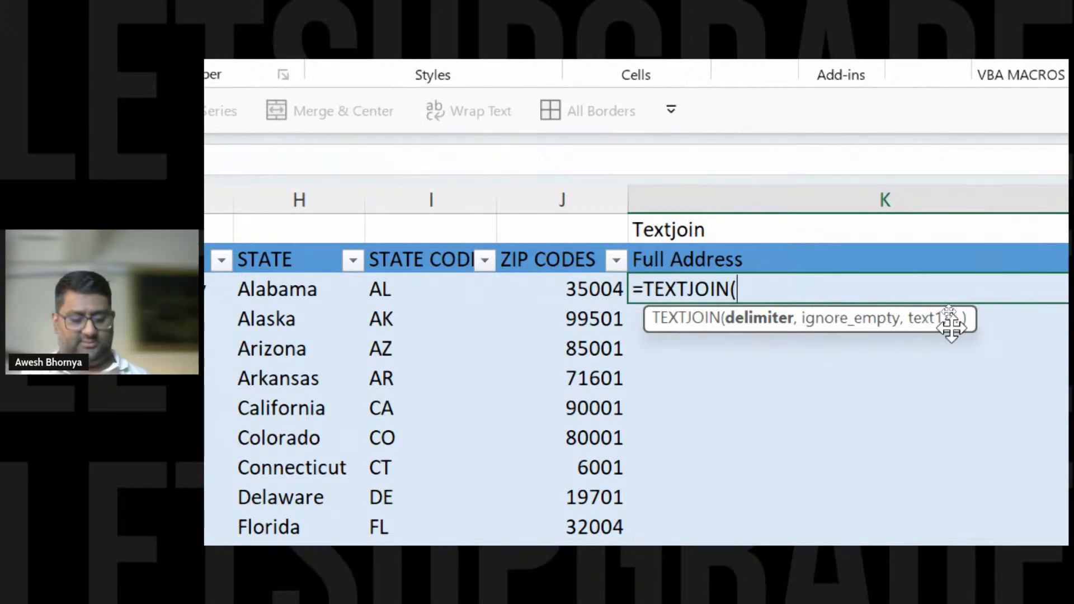
Give the TEXTJOIN formula the delimiter ", " and set its ignore_empty argument to TRUE.
type("\"")
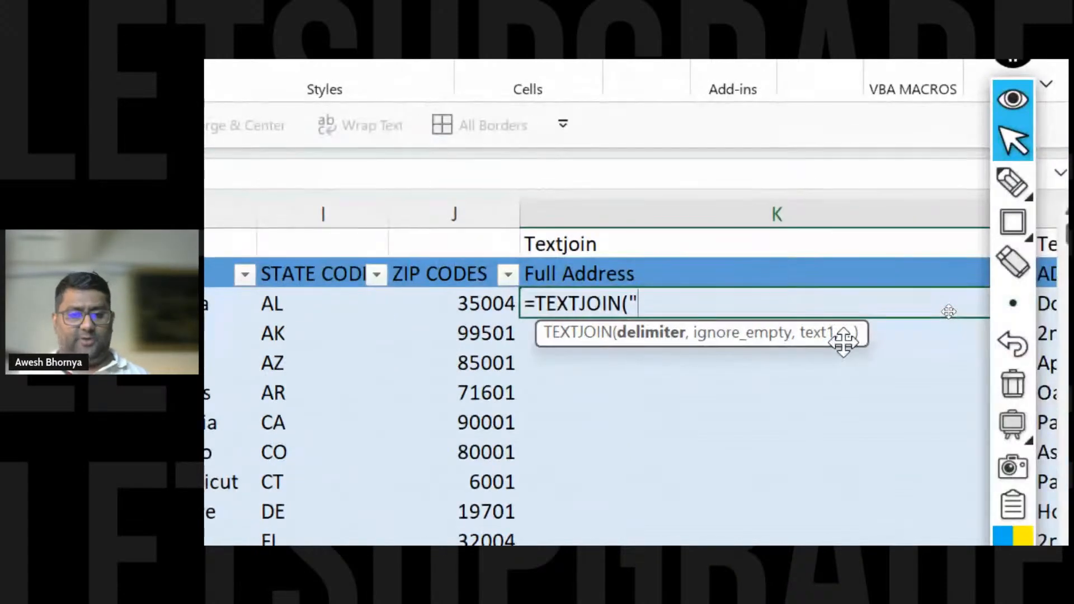
type(",")
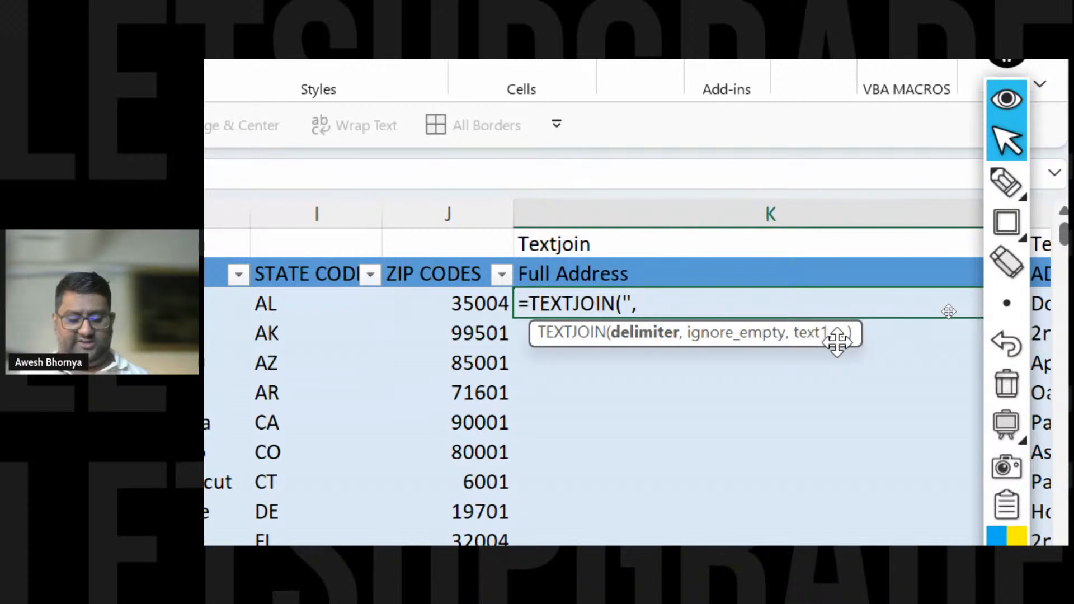
type(" \"")
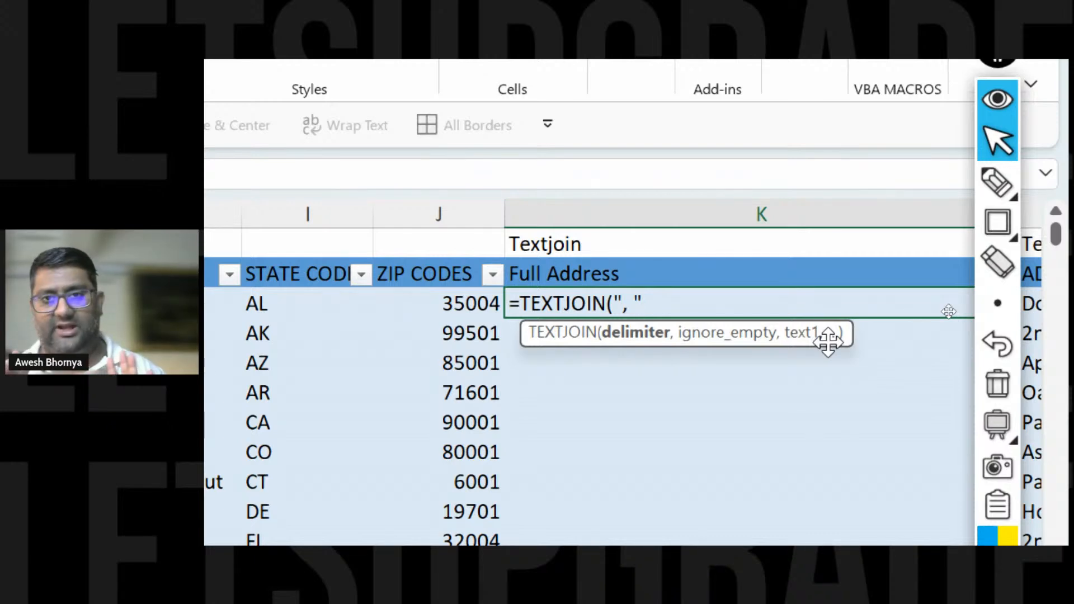
type(",")
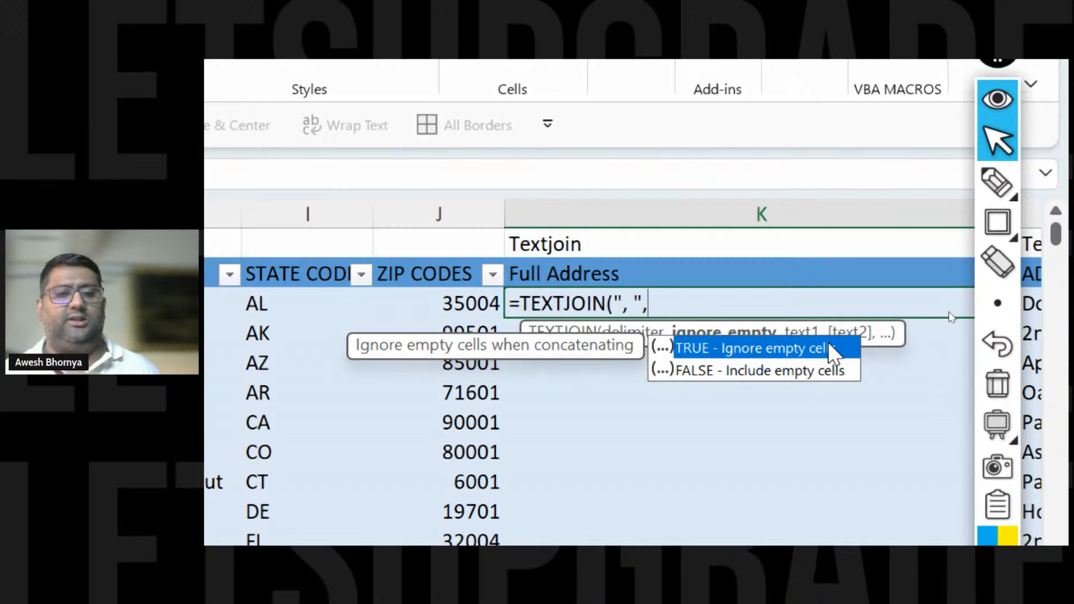
double_click(772, 349)
type(",")
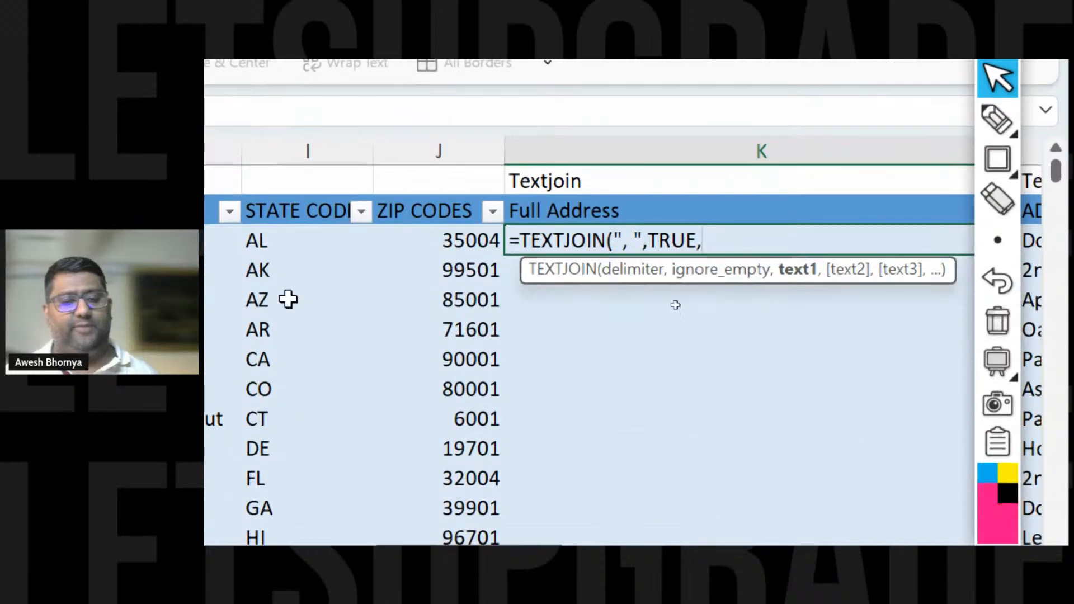
left_click(446, 285)
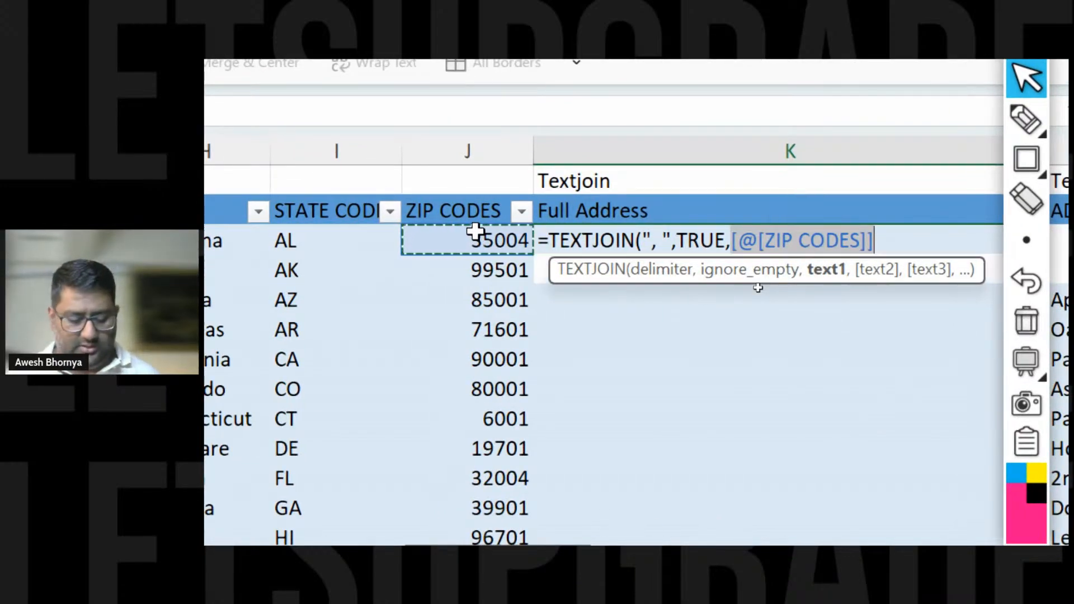
key("shift+Left")
key("shift+Left")
key("shift+Left")
key("shift+Left")
key("shift+Left")
key("shift+Left")
key("shift+Left")
key("shift+Left")
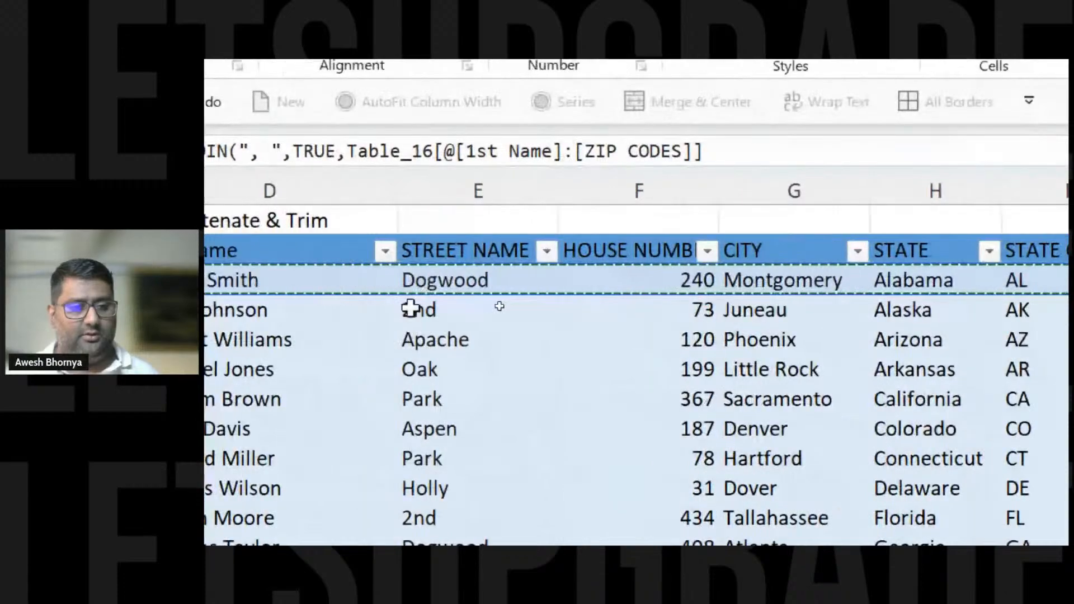
Add the row's STREET NAME to ZIP CODES range as the text to join and complete the formula for the Full Address column.
left_click(417, 275)
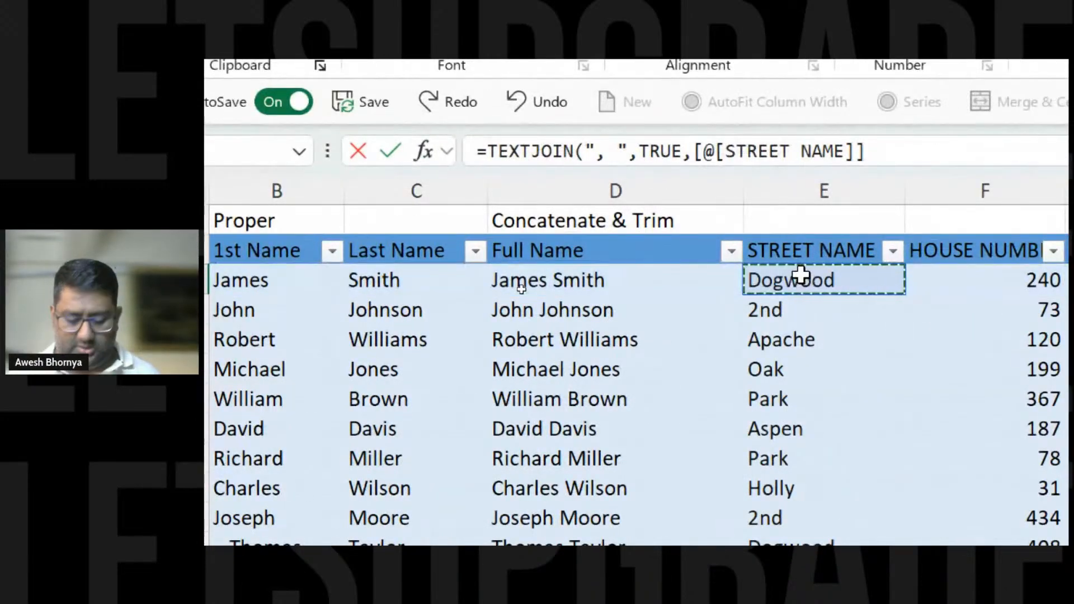
key("shift+Right")
key("shift+Right")
key("shift+Right")
key("shift+Right")
key("shift+Right")
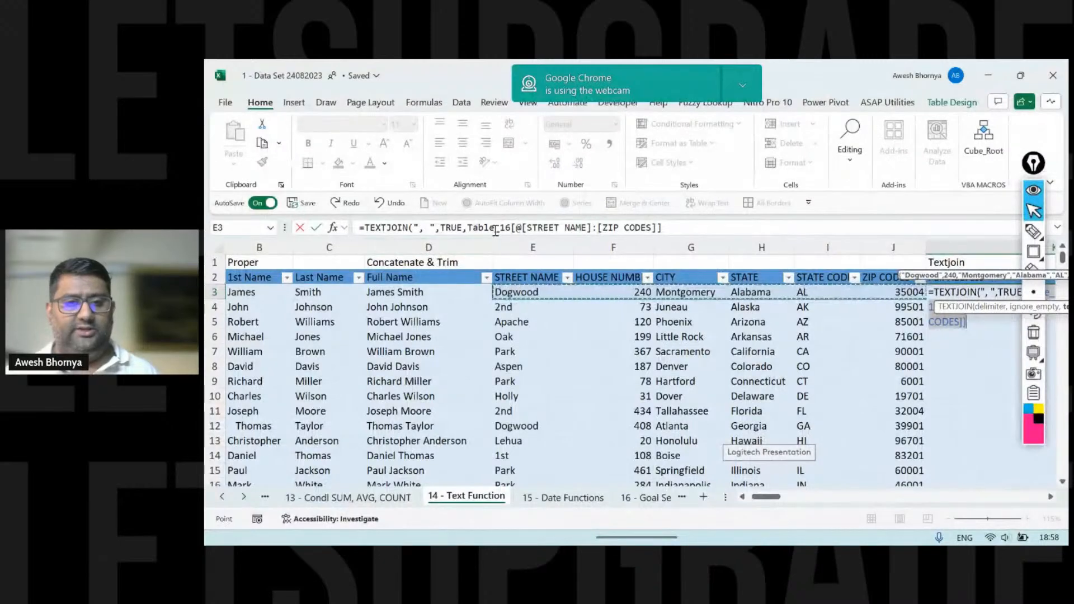
left_click(693, 227)
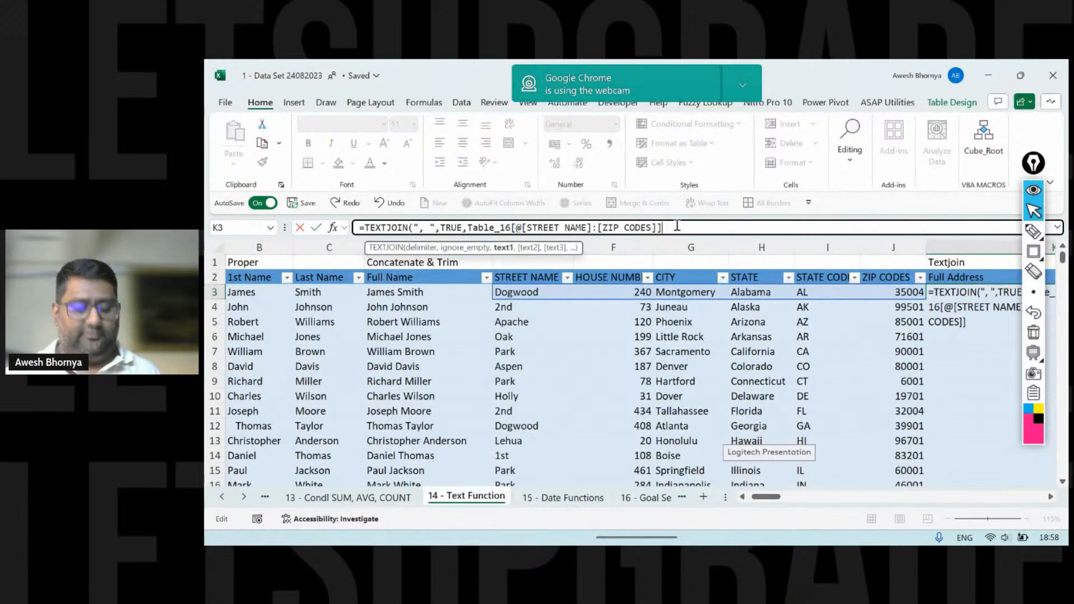
type(")")
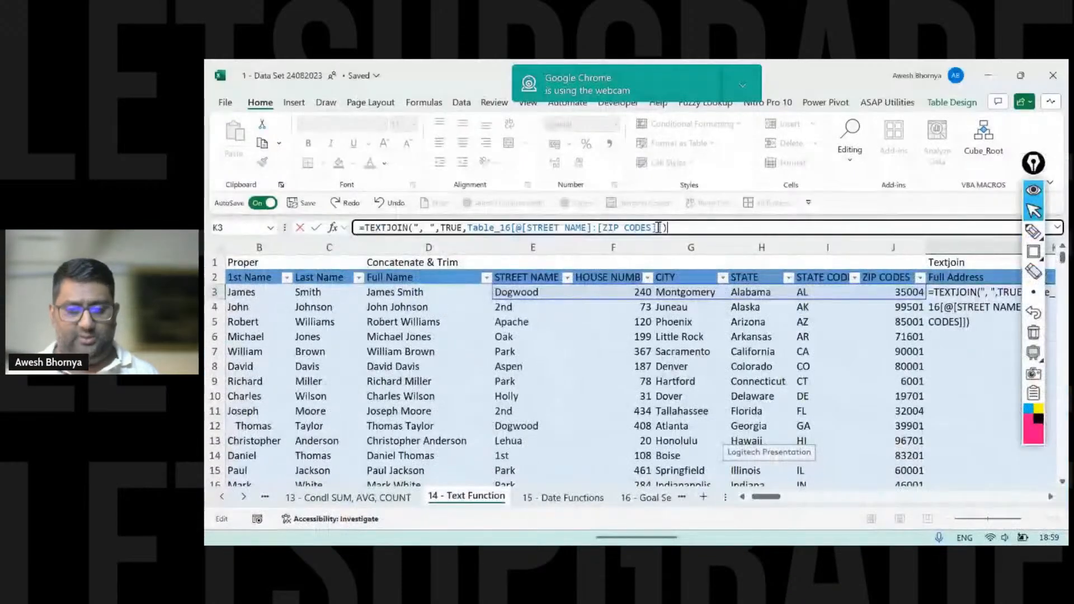
key("Return")
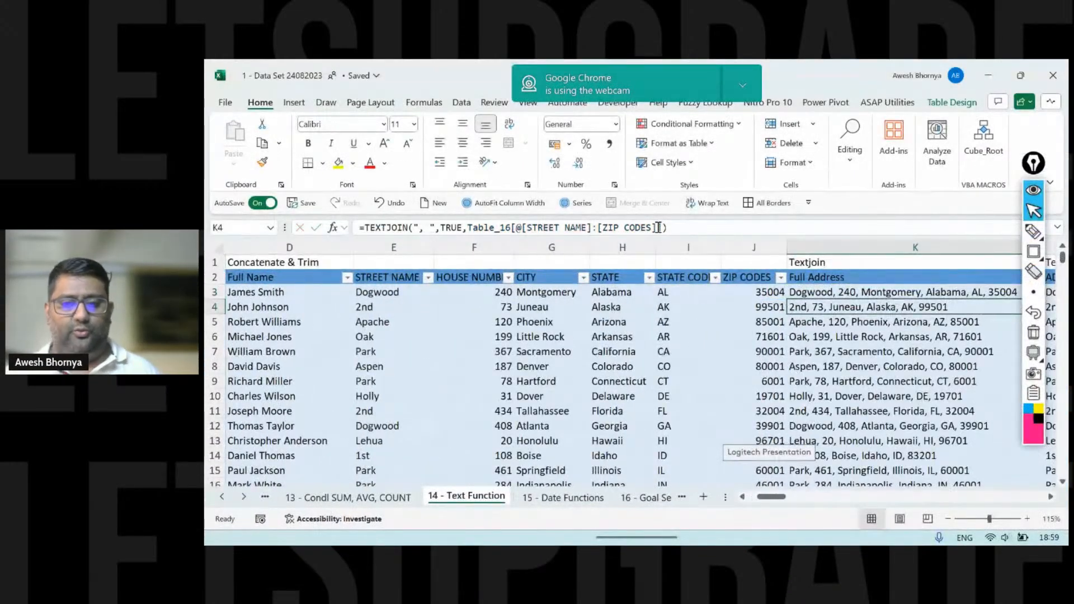
Go through the joined addresses down the Full Address column, comparing them with the neighbouring ADDRESS column.
left_click(900, 291)
key("Right")
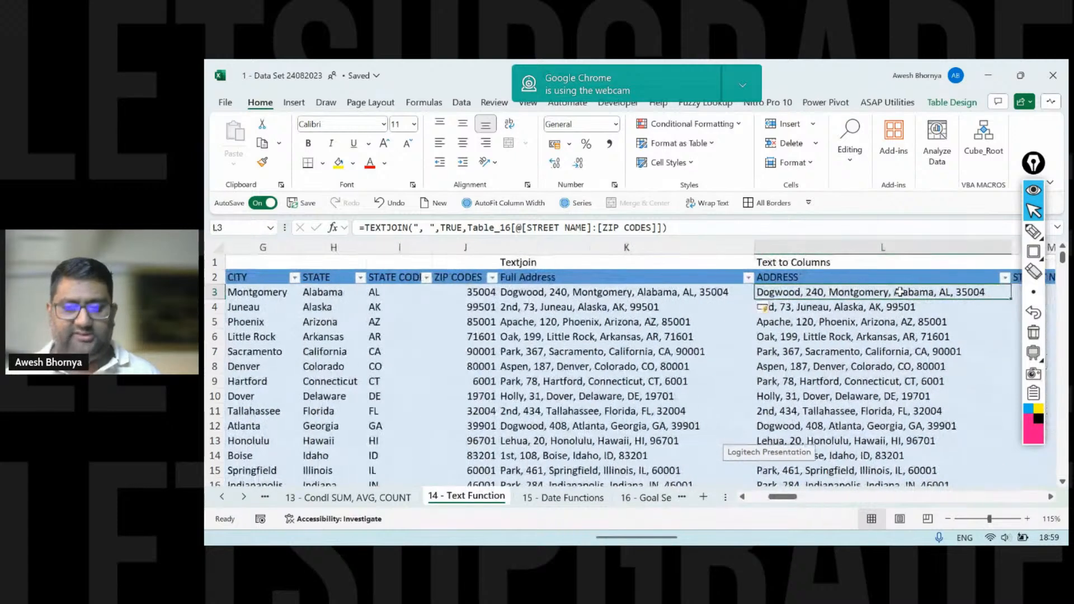
left_click(626, 292)
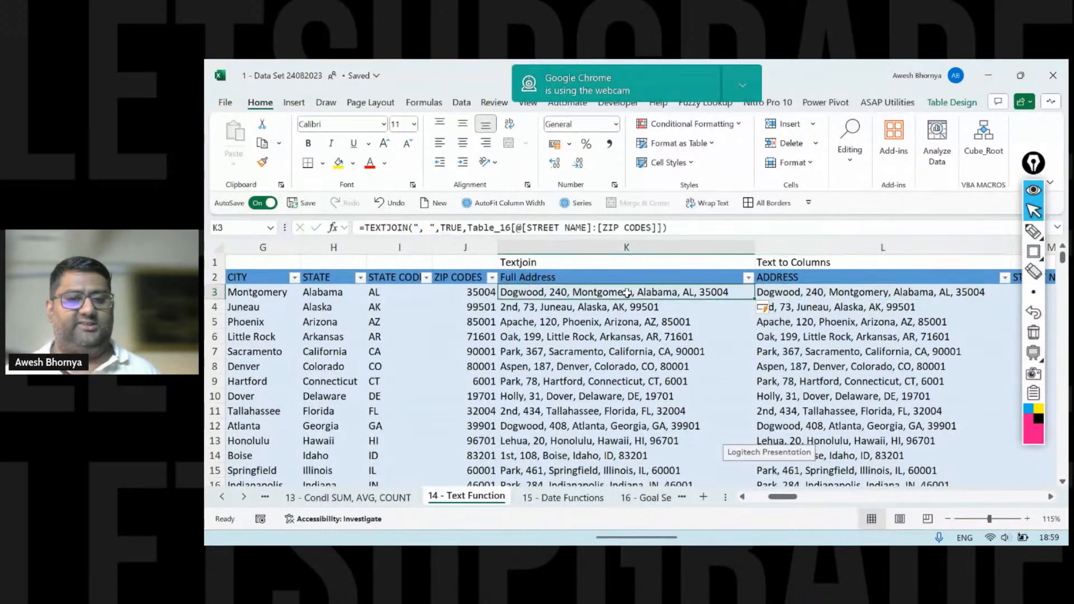
key("Down")
key("Down")
key("Down")
key("Down")
key("Down")
key("Down")
key("Down")
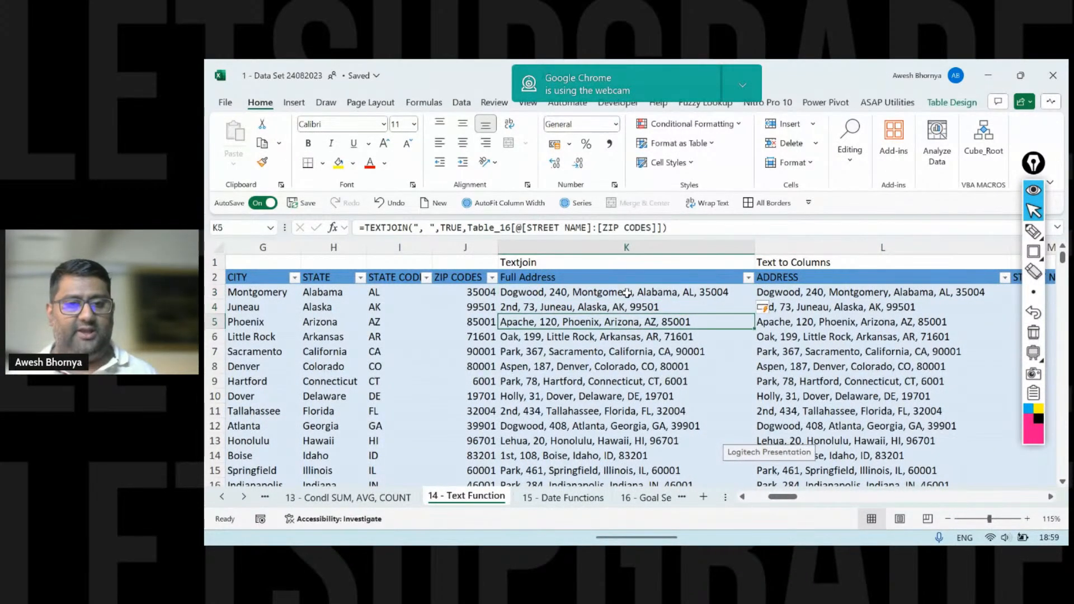
key("Down")
key("Down")
key("Down")
key("Down")
key("Down")
key("Down")
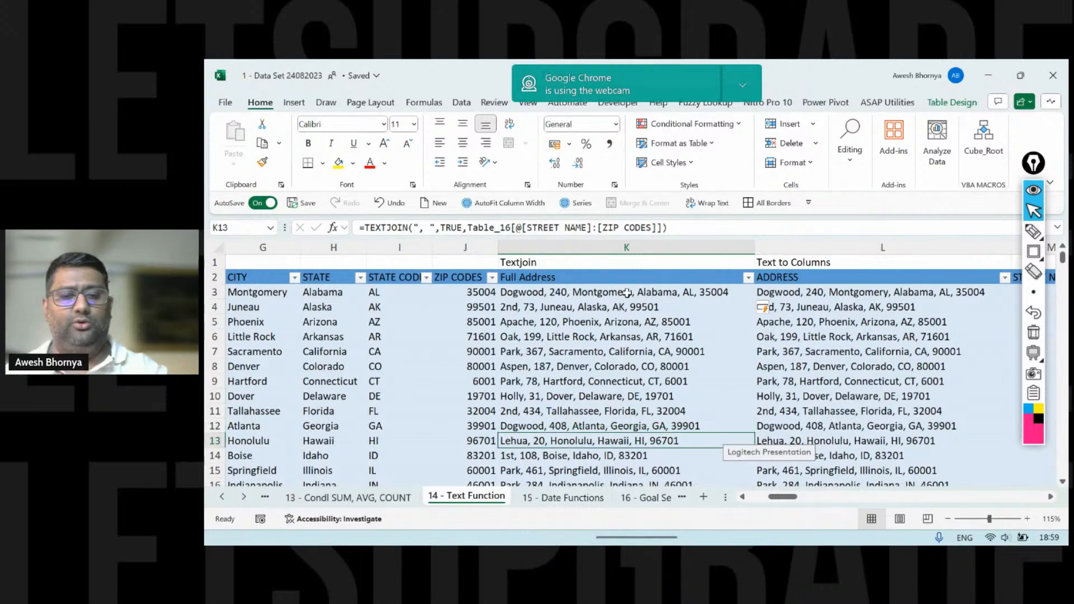
key("Down")
key("Down")
key("Down")
key("Down")
key("Down")
key("Down")
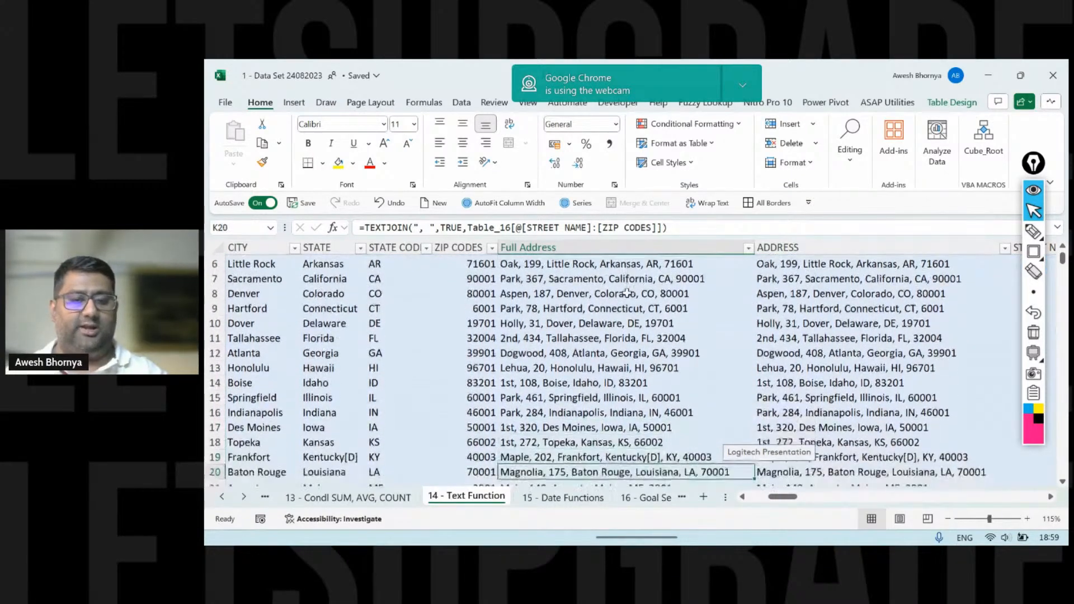
key("Up")
key("Up")
key("Up")
key("Up")
key("Up")
key("Up")
key("Up")
key("Up")
key("Up")
key("Up")
key("Up")
key("Up")
key("Up")
key("Up")
key("Up")
key("Up")
key("Up")
key("Up")
key("Up")
key("Up")
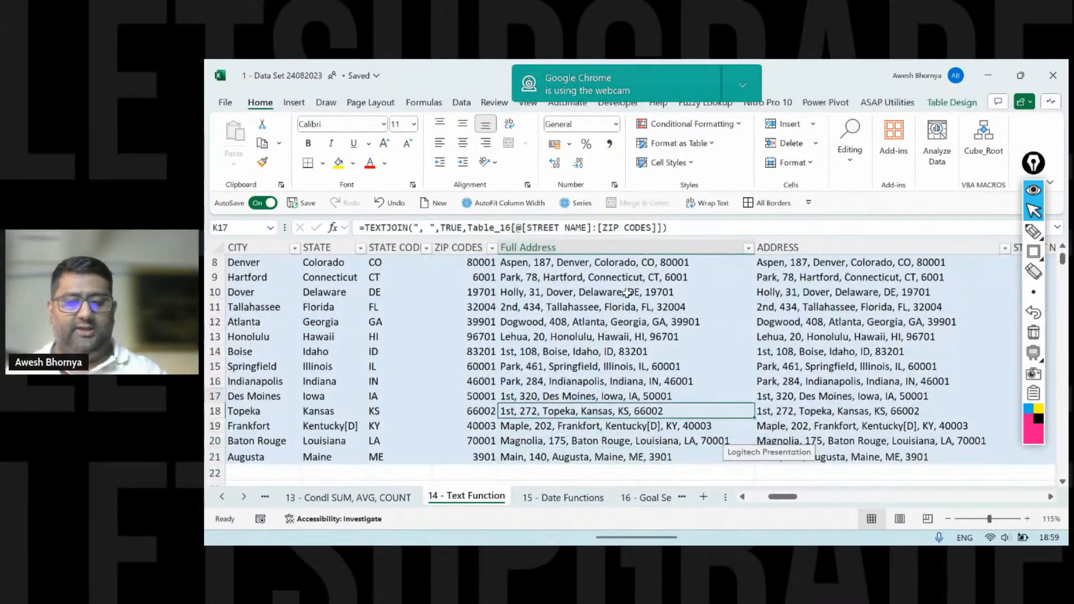
key("Down")
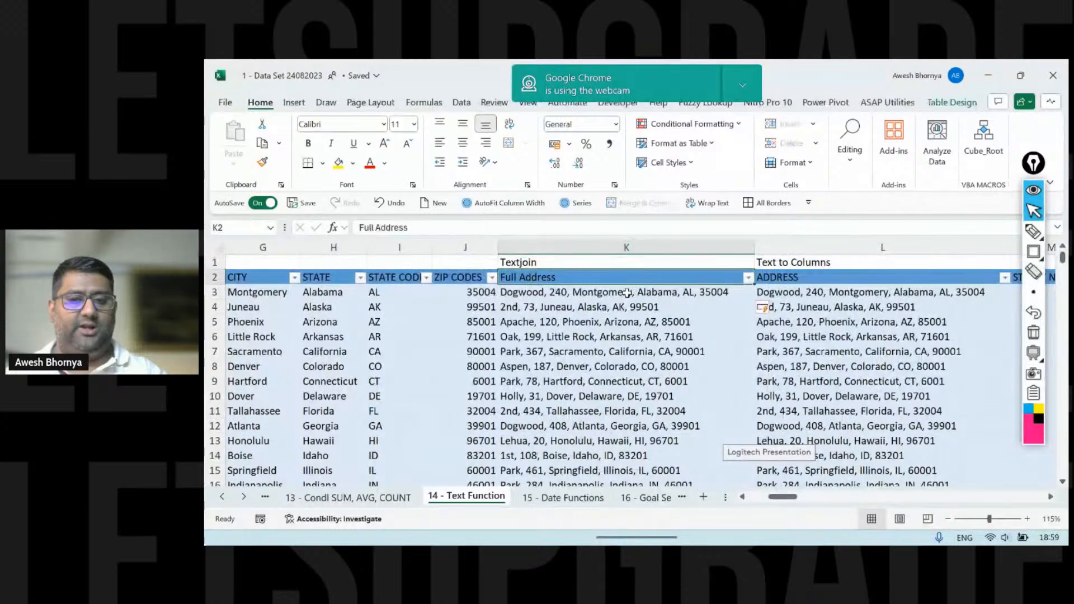
Look over the headers of the Text to Columns section, from ADDRESS across the empty street, house number, city and state columns.
key("Right")
key("Right")
key("Right")
key("Right")
key("Right")
key("Right")
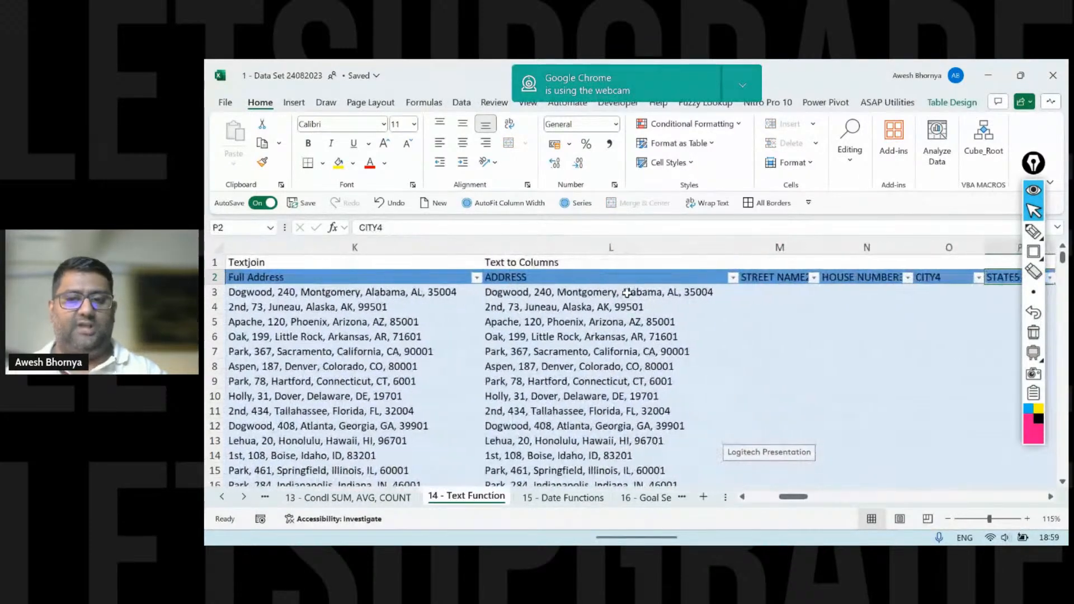
key("Left")
key("Left")
key("Left")
key("Left")
key("Left")
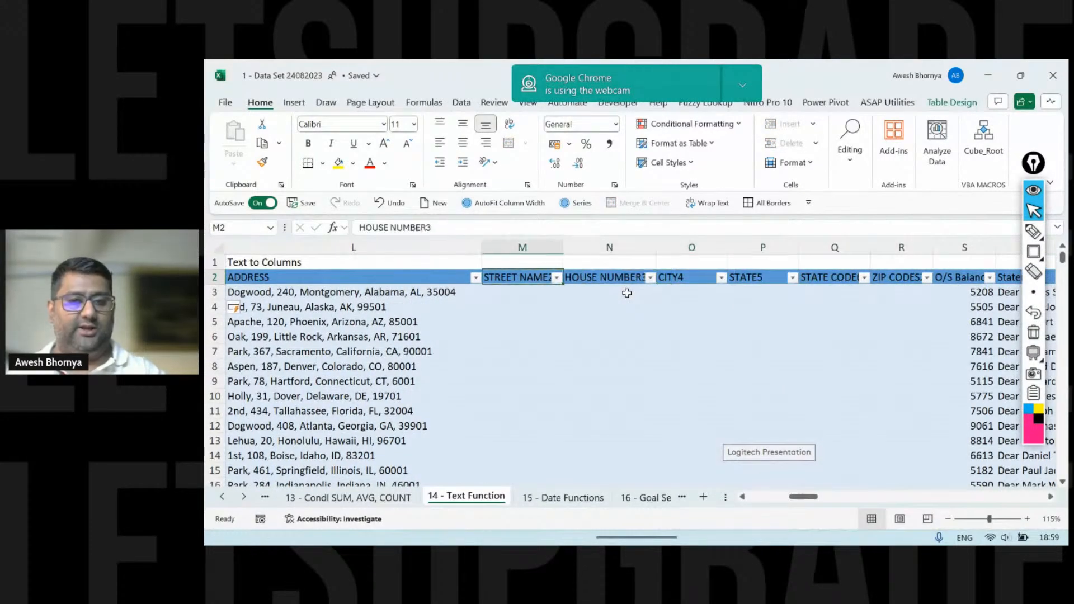
Run Text to Columns on the ADDRESS cells L3:L21 as delimited data, adding the comma as a delimiter.
left_click(447, 292)
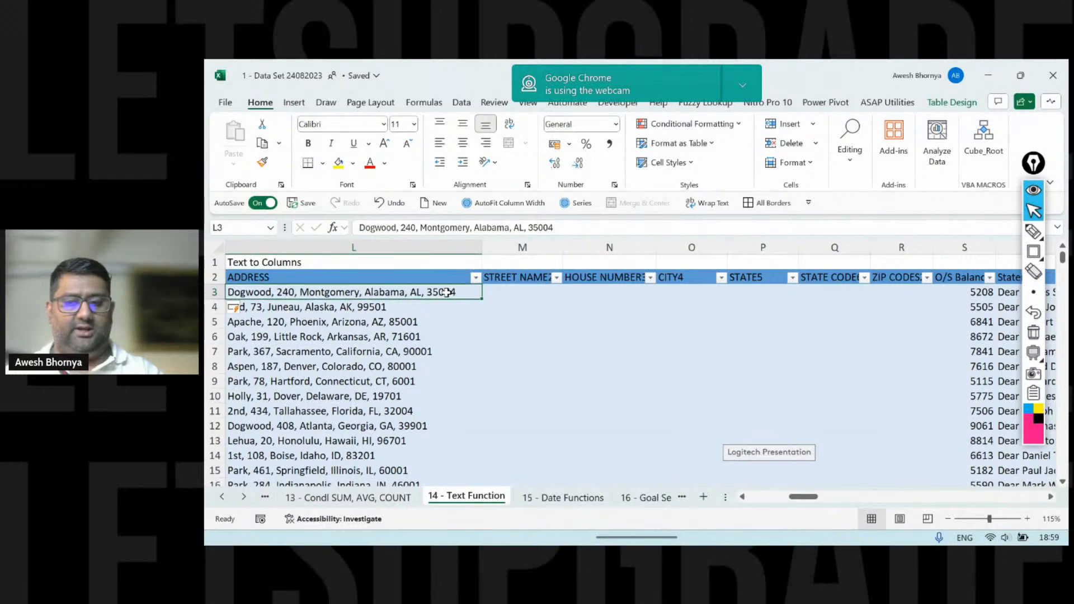
left_click_drag(444, 292, 430, 458)
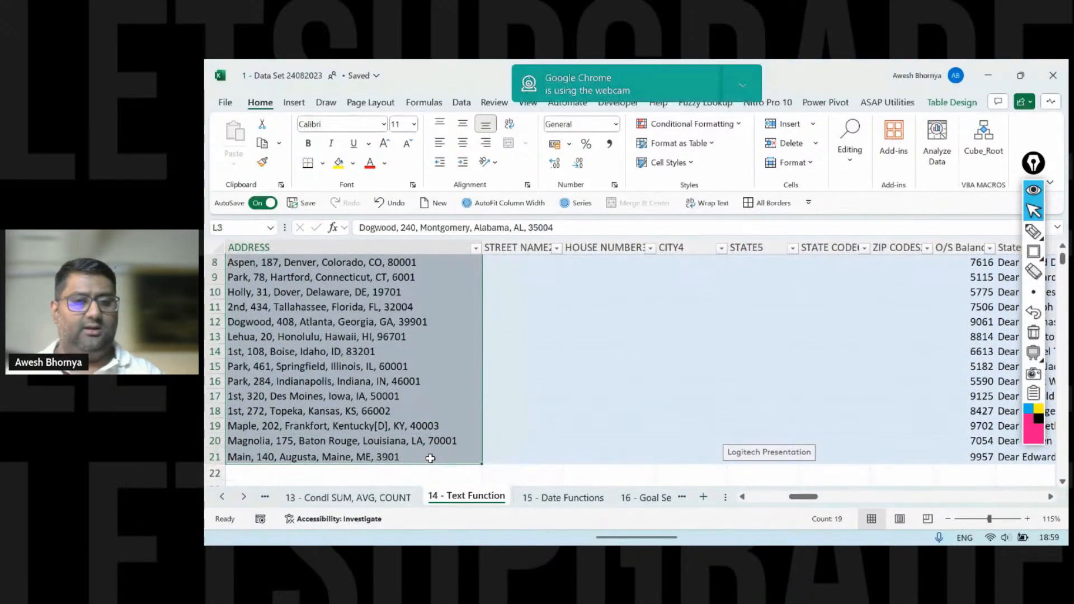
left_click(461, 102)
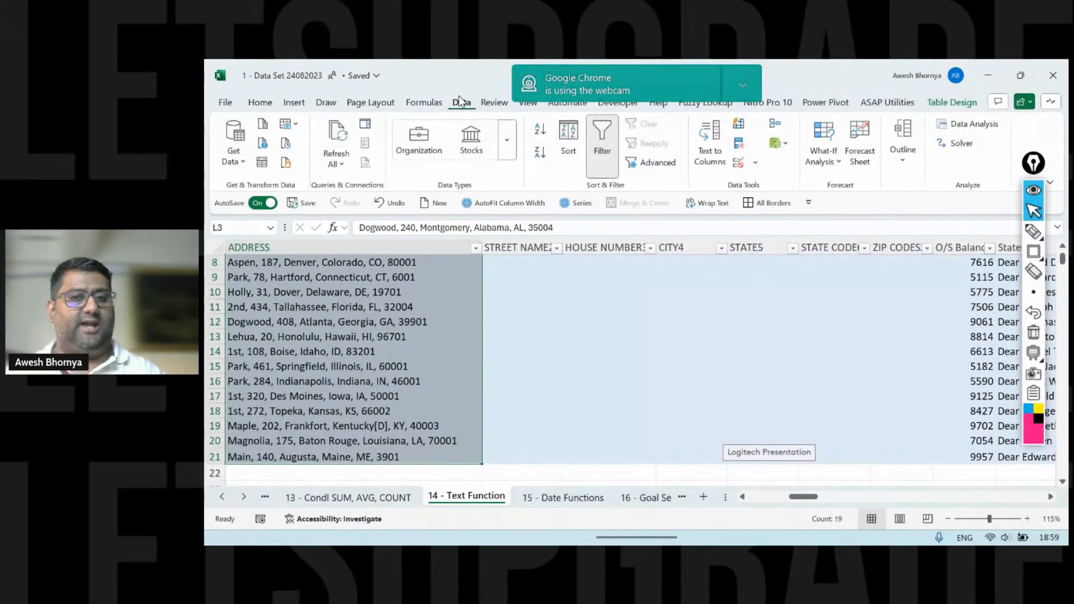
left_click(709, 147)
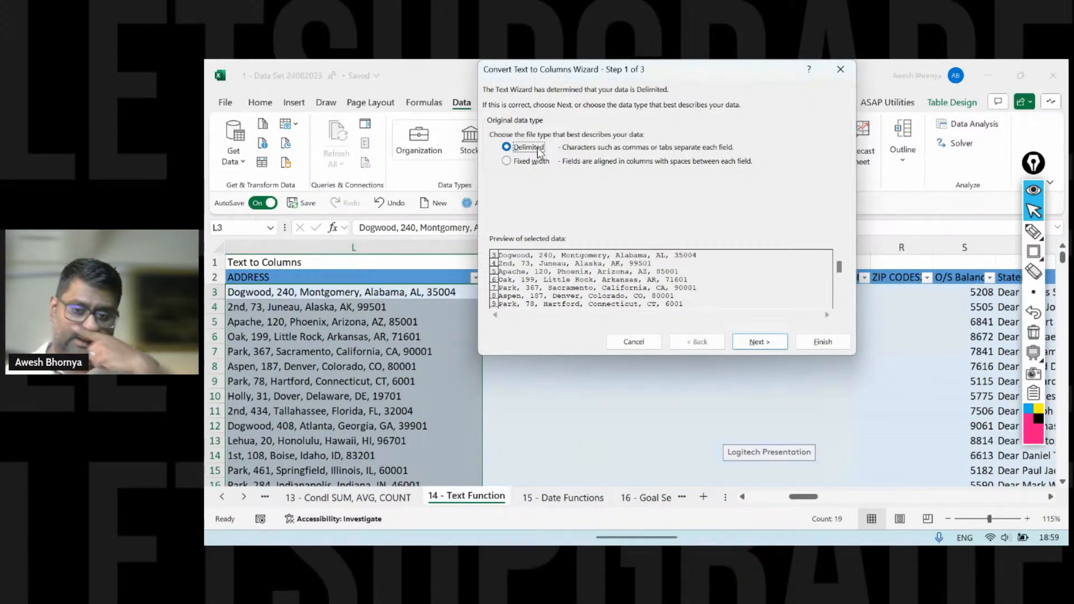
left_click(755, 341)
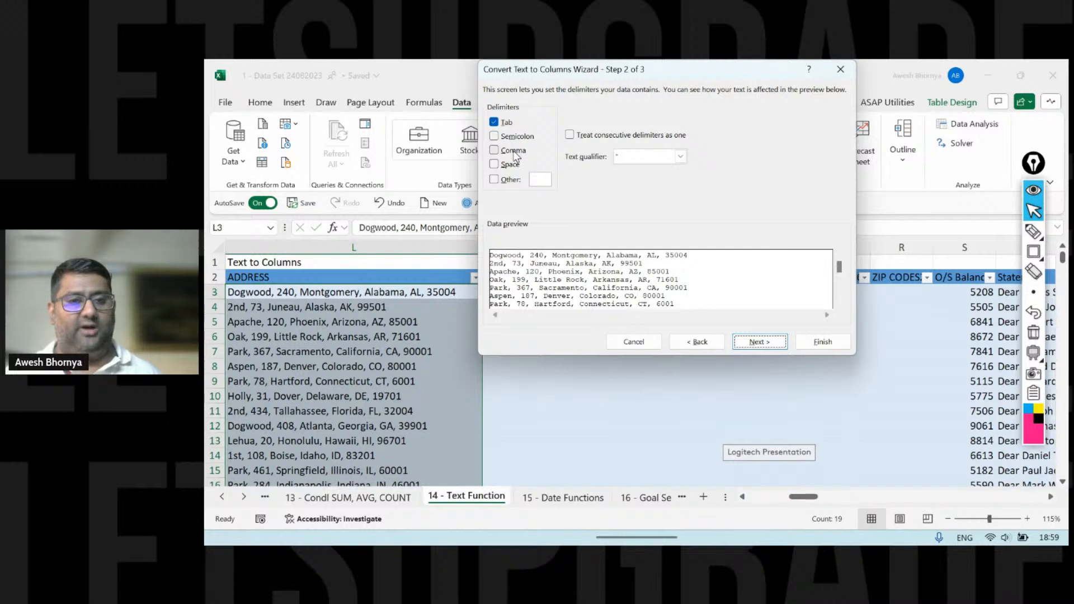
left_click(516, 152)
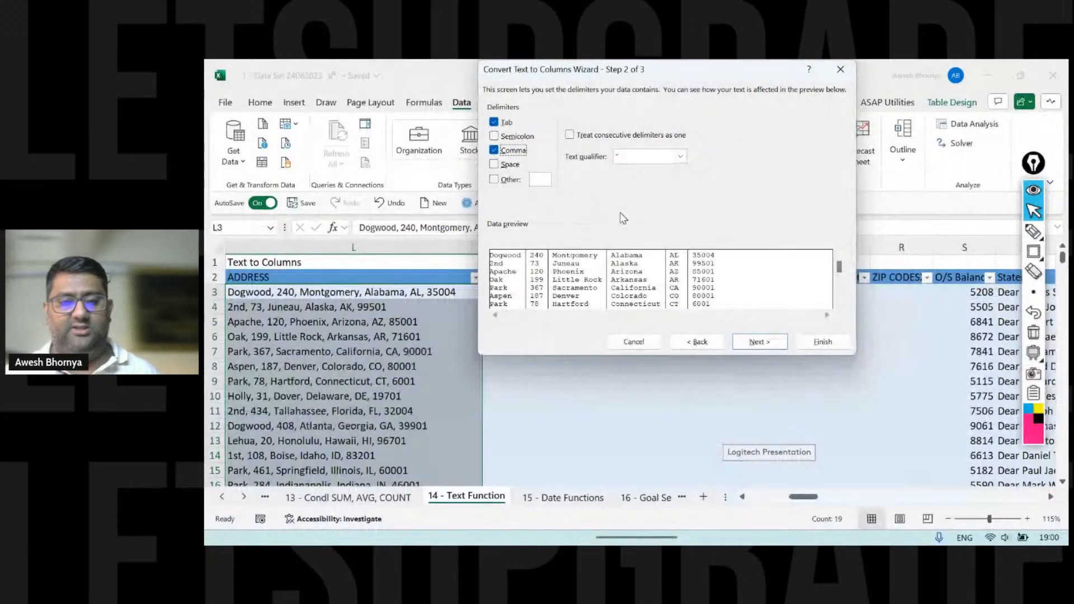
Set the destination of the split address data to cell M3, keeping the General column format.
left_click(763, 343)
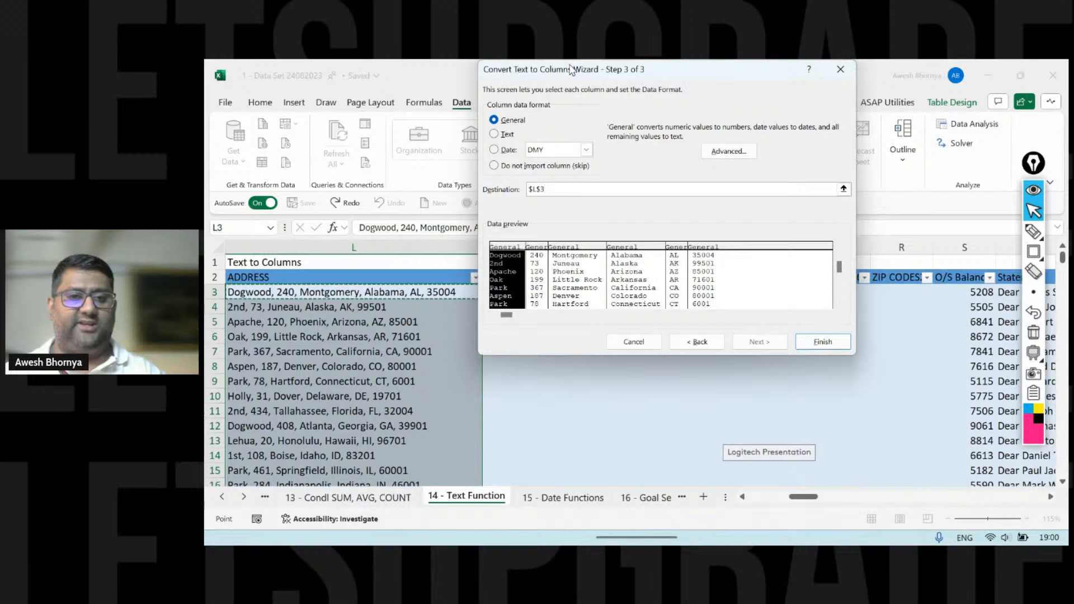
left_click_drag(572, 70, 753, 157)
left_click(522, 292)
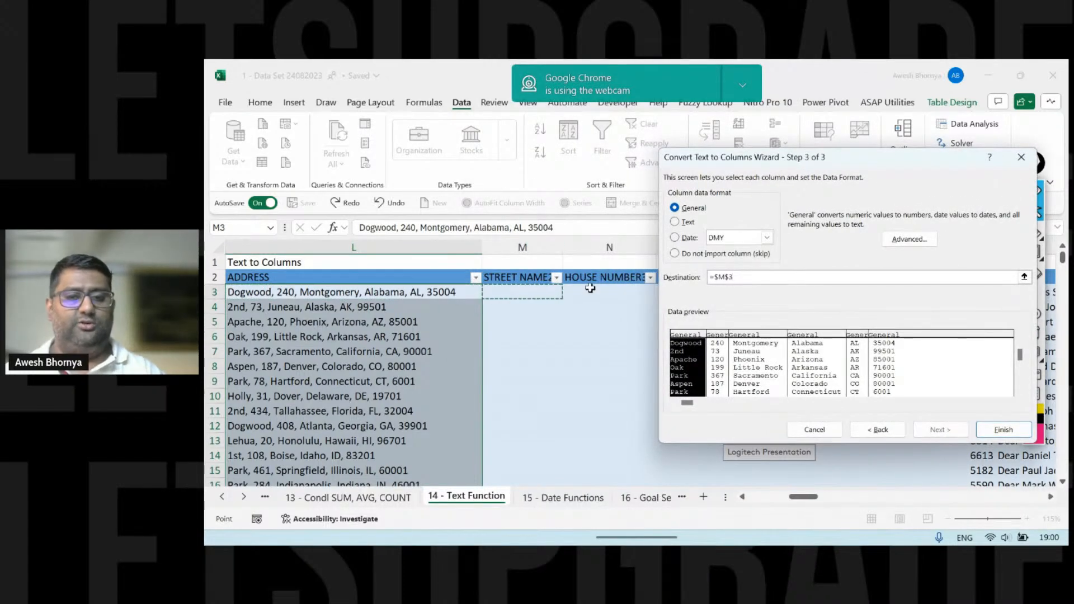
Complete the comma split of the ADDRESS cells into the street name through ZIP code columns and check the rows down to row 21.
left_click(999, 430)
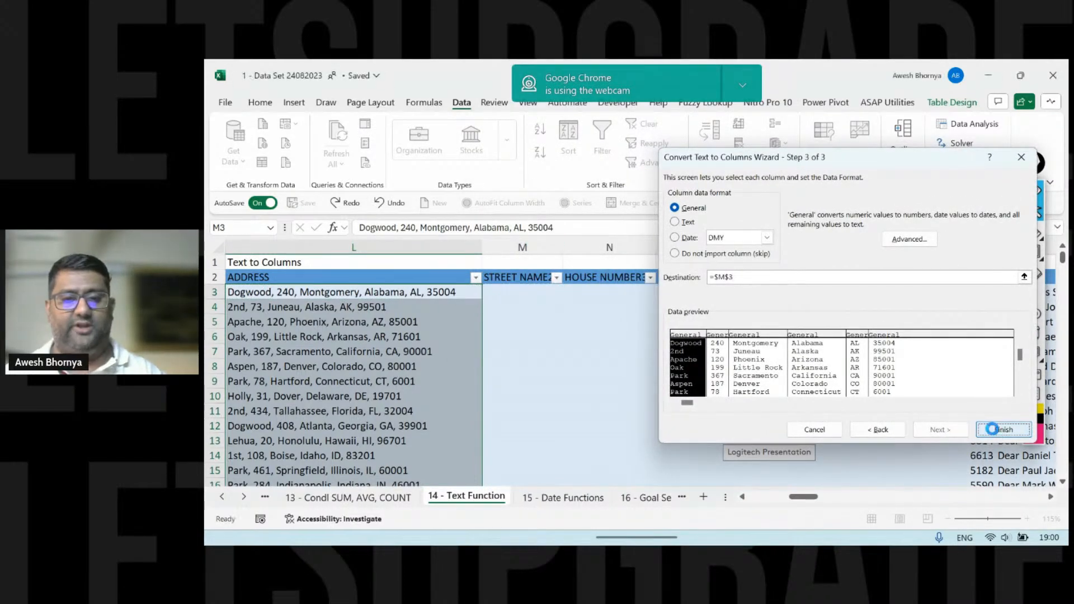
scroll(905, 338, "down", 1)
scroll(905, 338, "down", 2)
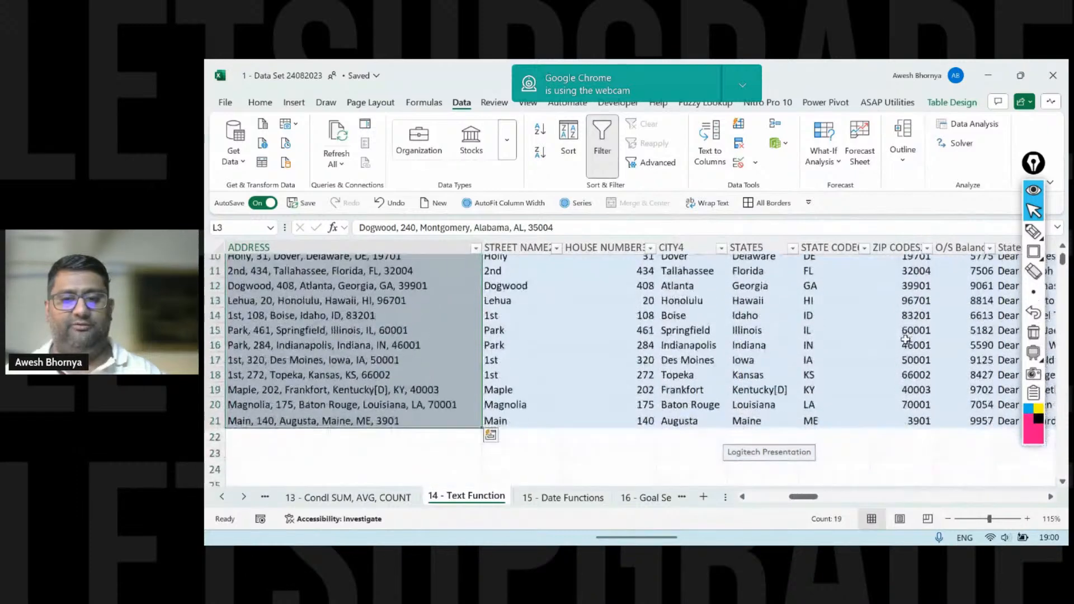
scroll(619, 358, "up", 2)
scroll(619, 358, "up", 1)
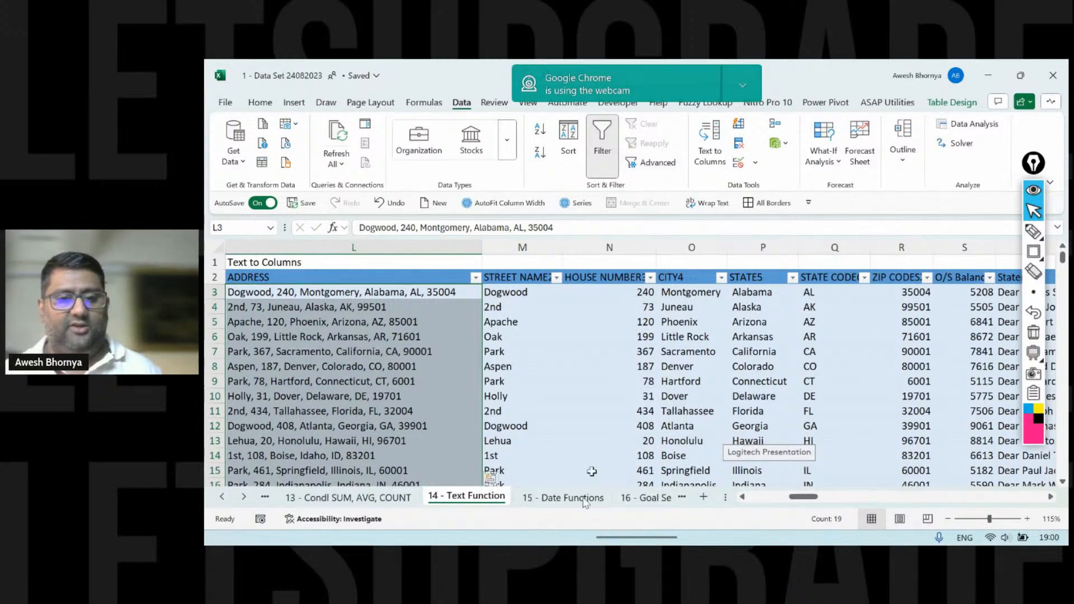
Switch to the StreamYard studio in Google Chrome and stop sharing the screen.
mouse_move(620, 540)
left_click(645, 521)
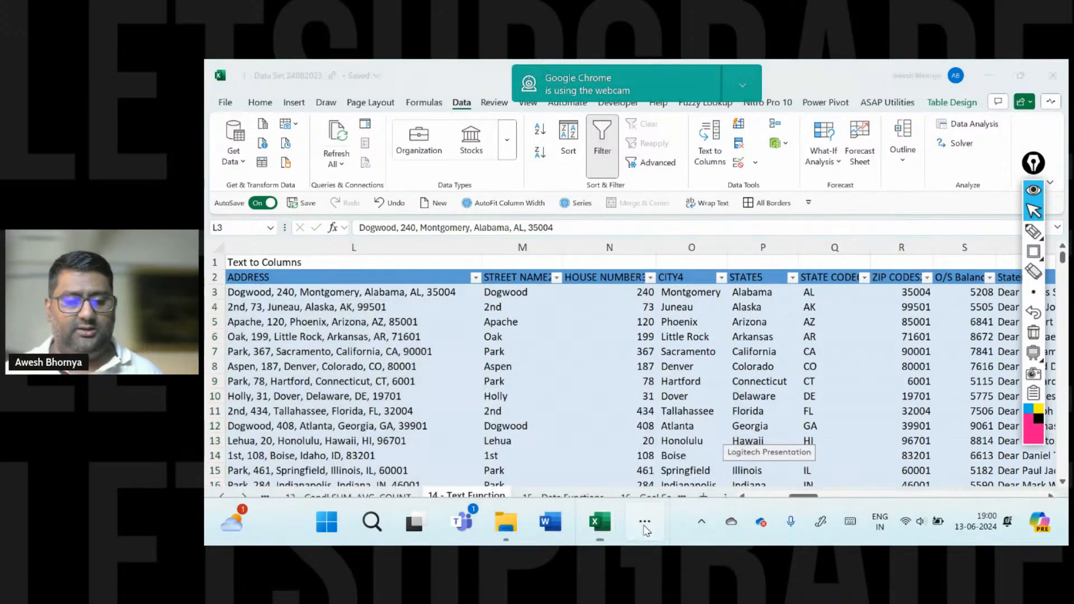
mouse_move(647, 465)
left_click(603, 401)
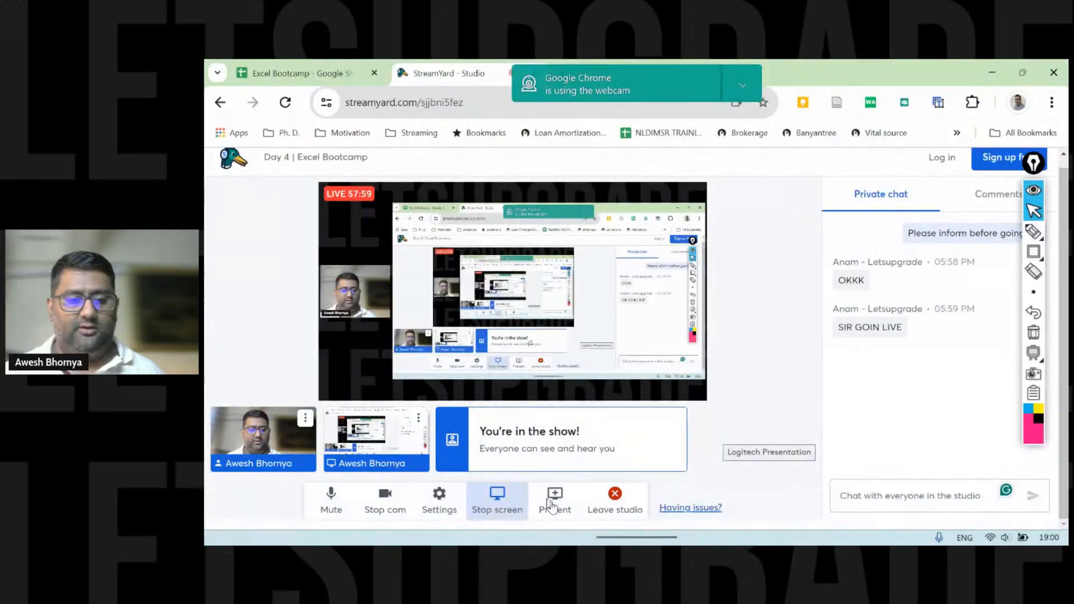
left_click(497, 501)
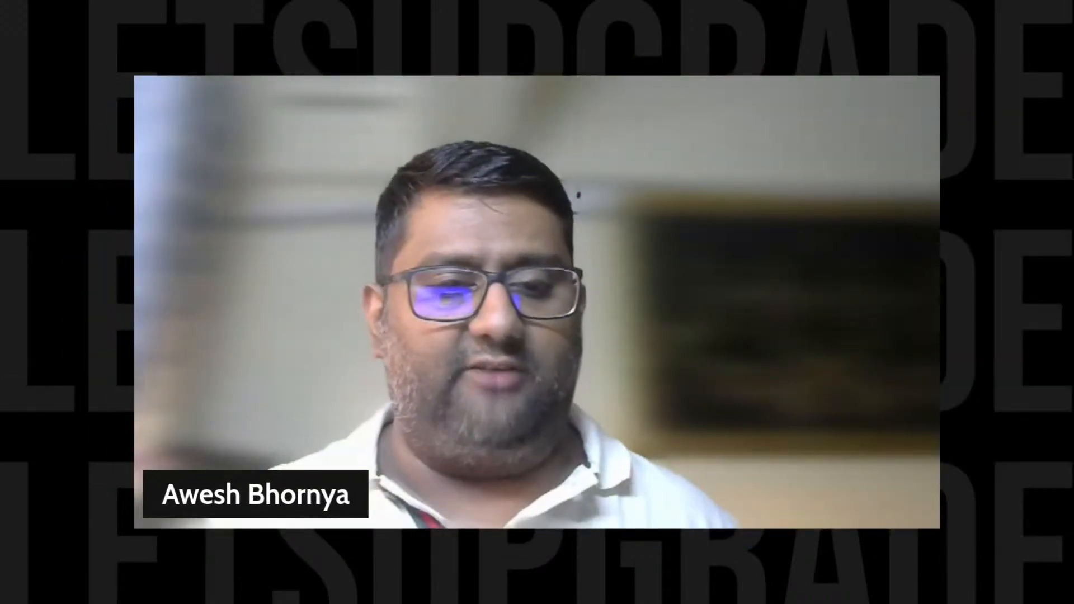